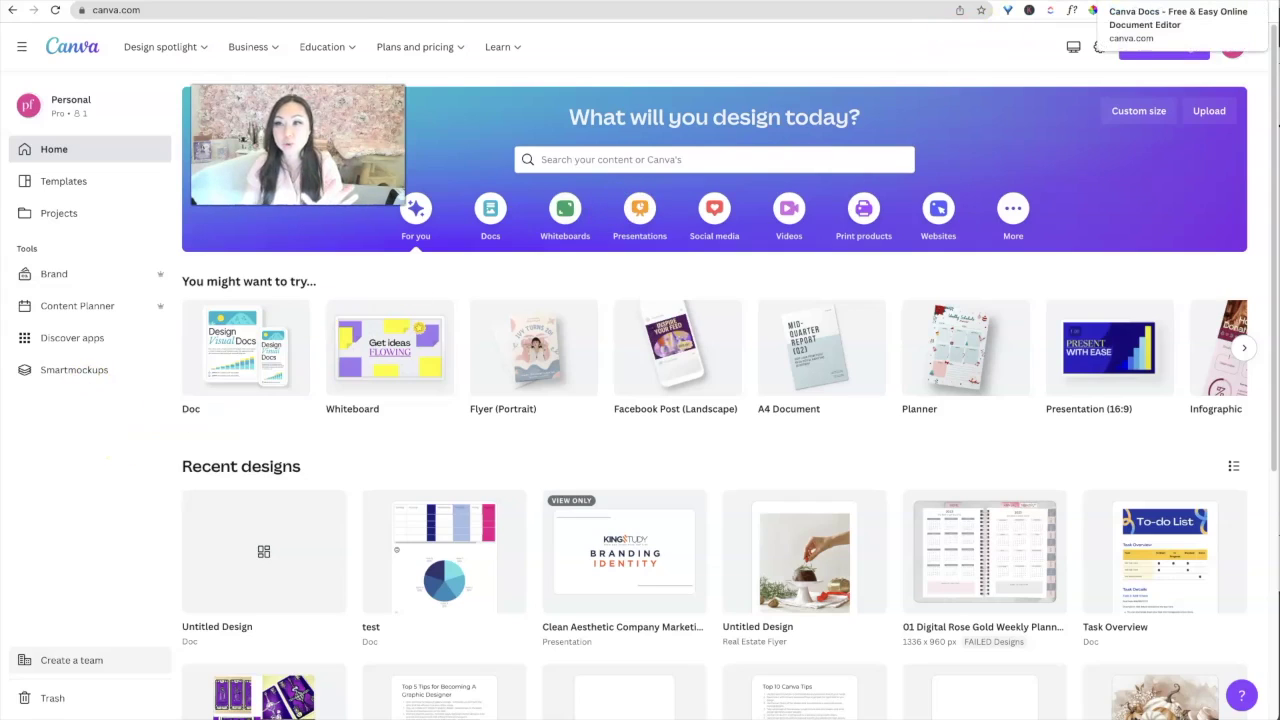
# - Visit the Canva Docs overview page, then go back to the Canva home page
pyautogui.click(1180, 3)
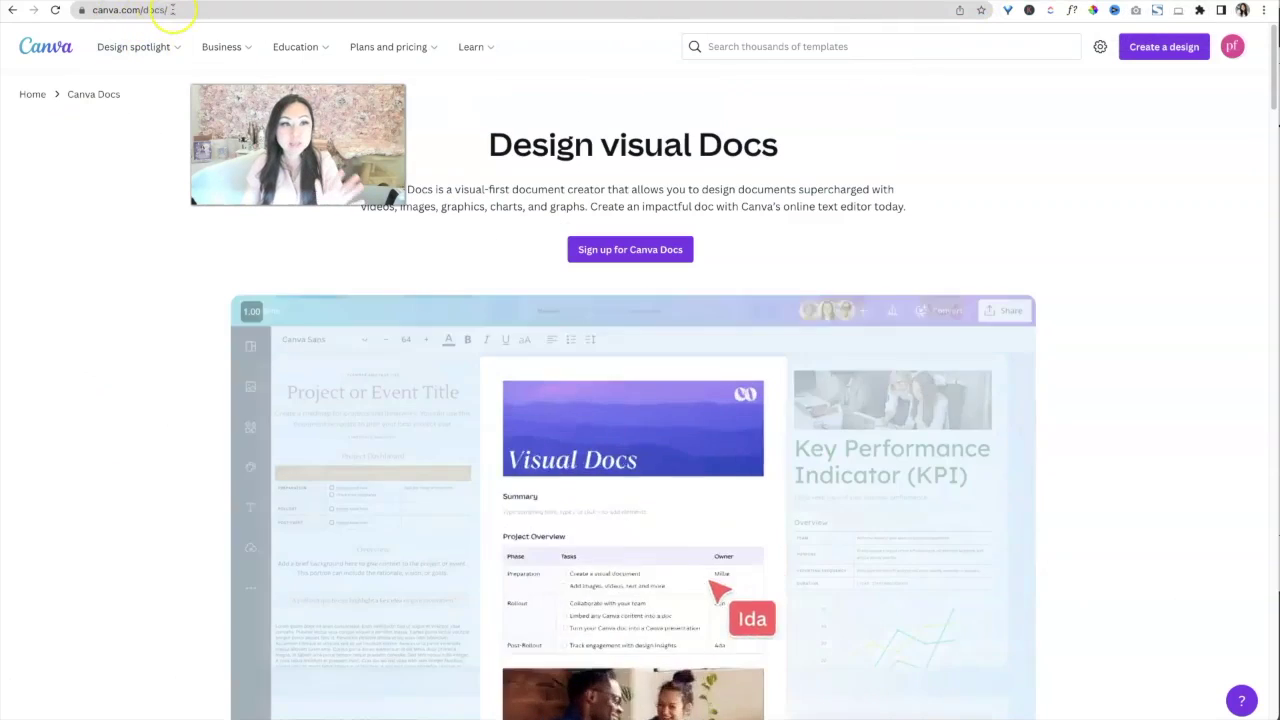
pyautogui.click(165, 10)
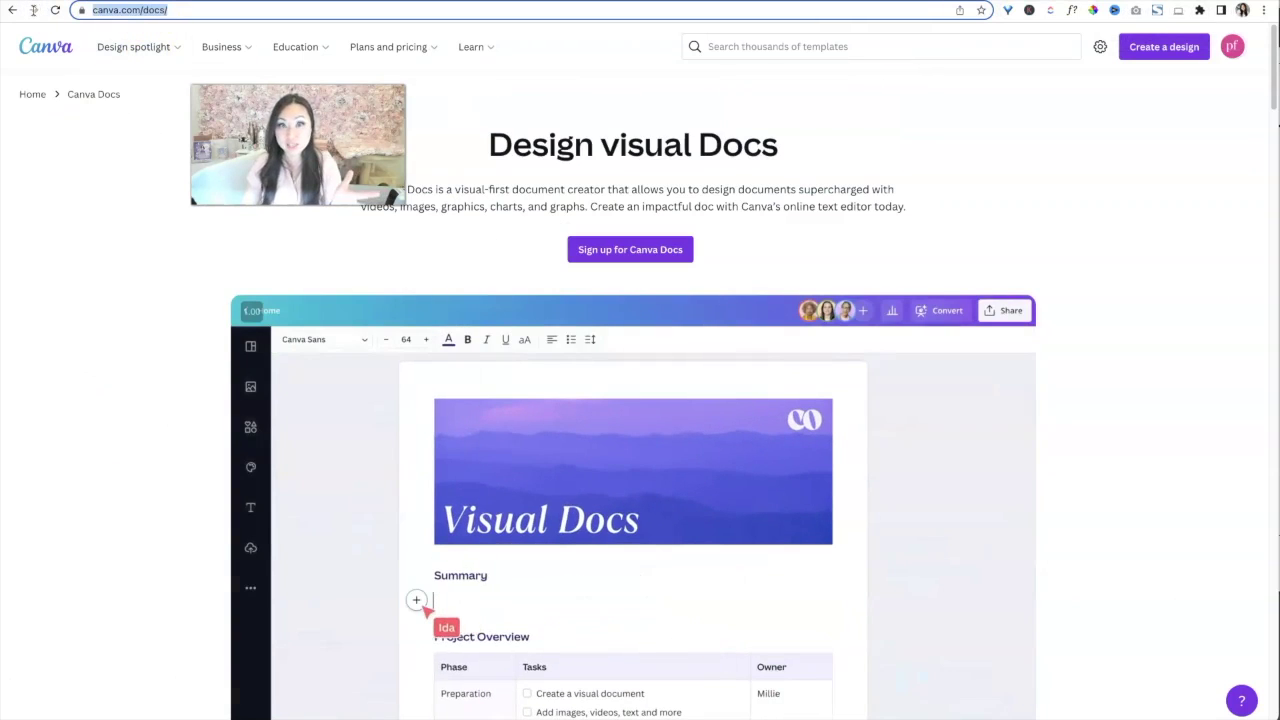
pyautogui.click(986, 199)
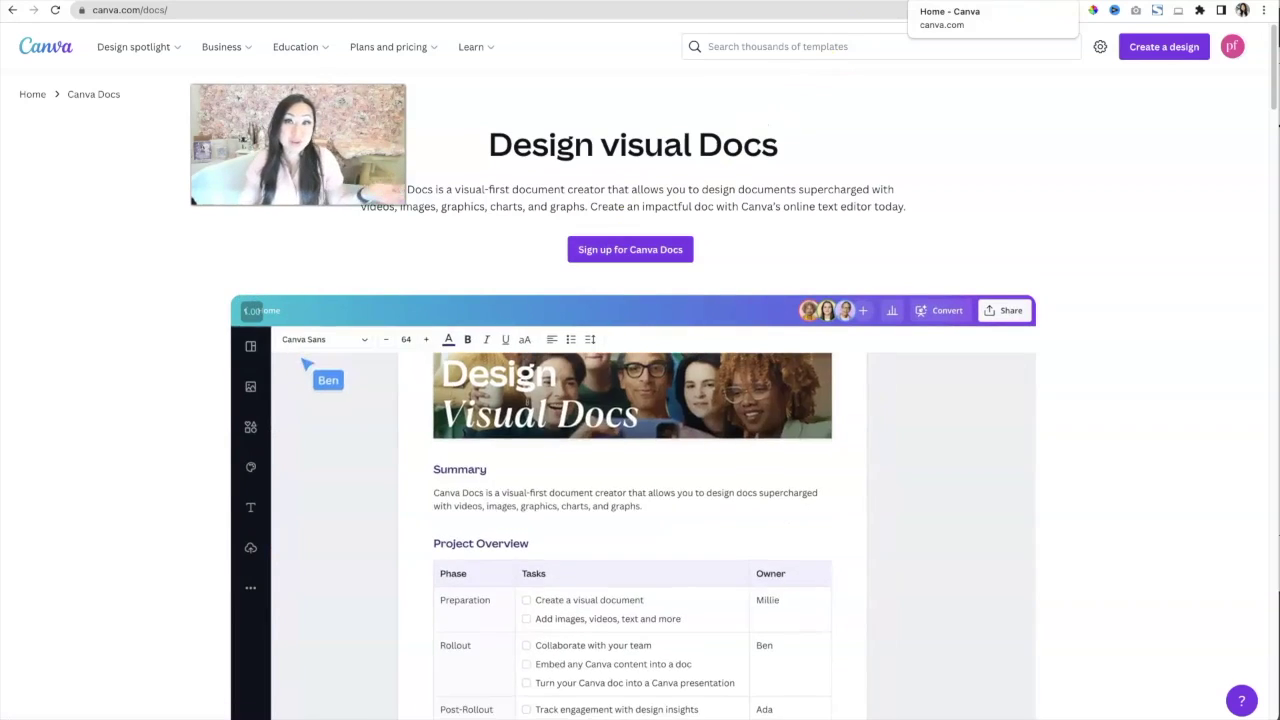
pyautogui.click(950, 0)
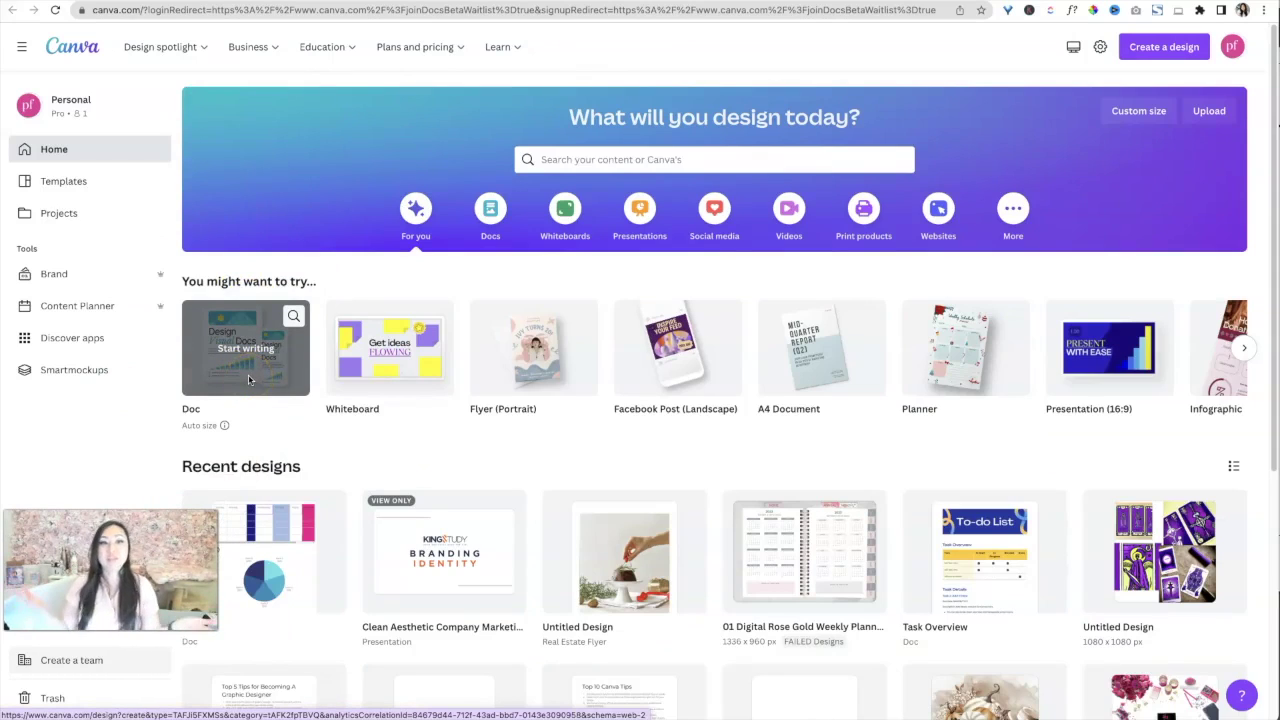
# - Look through the design types, then start a new blank Doc from the Doc thumbnail
pyautogui.click(1164, 46)
pyautogui.click(1008, 145)
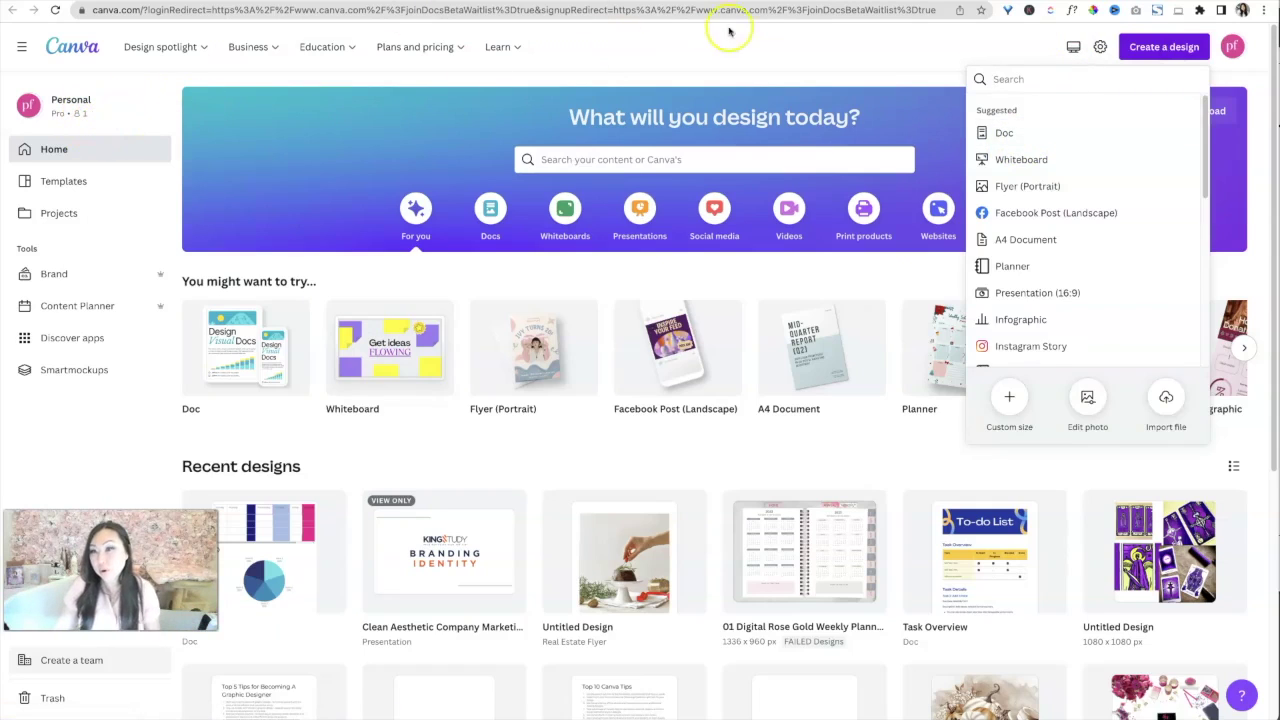
pyautogui.click(811, 50)
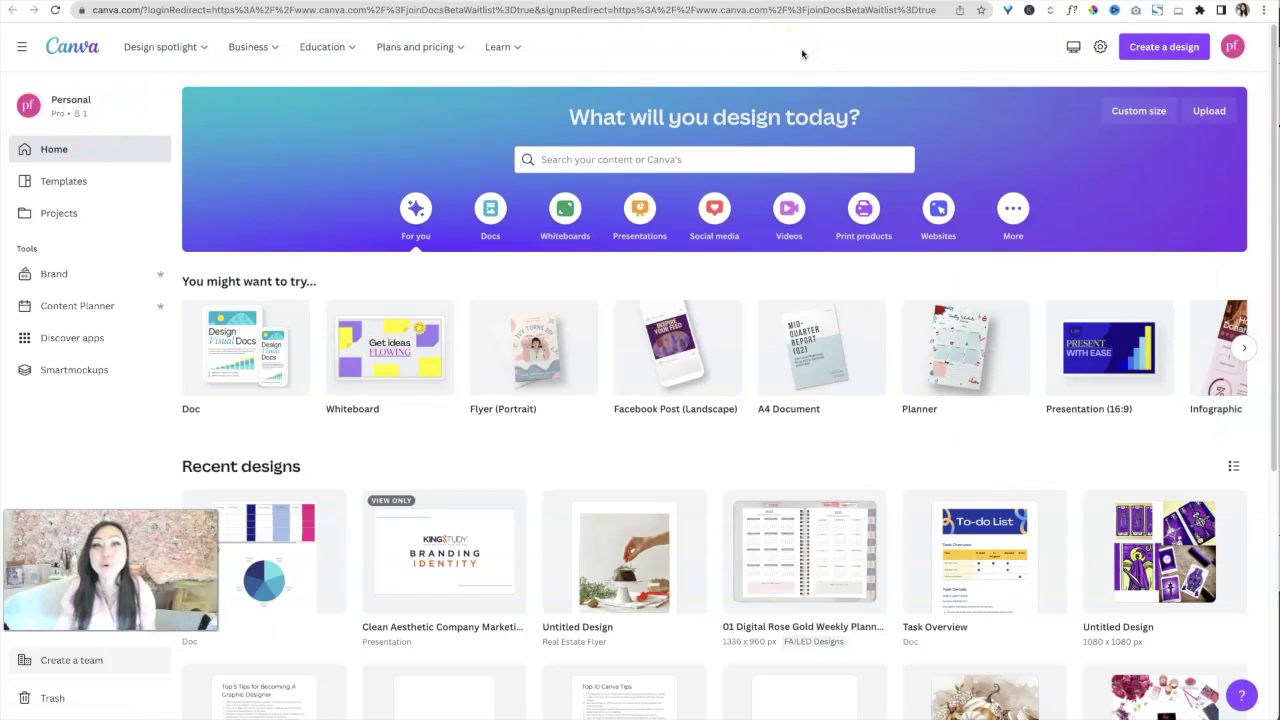
pyautogui.click(222, 356)
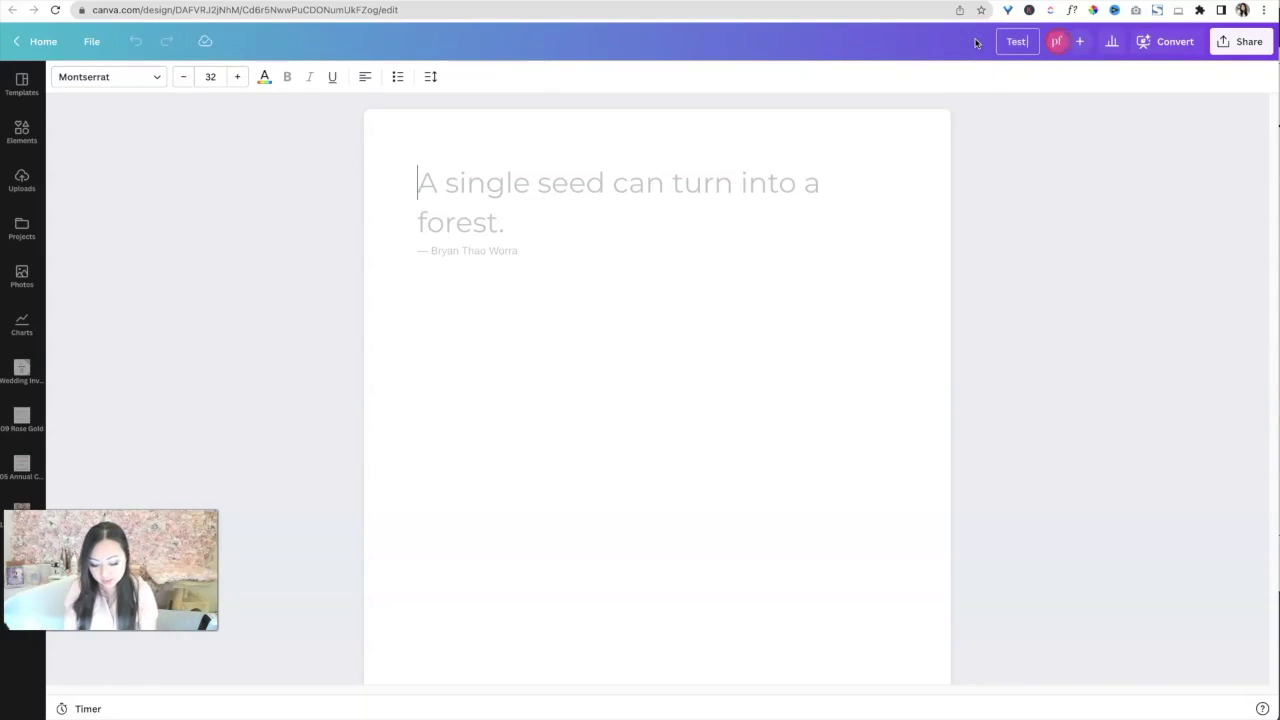
# - Rename the Doc to 'Test Document'
pyautogui.click(976, 42)
pyautogui.write('Test Documents')
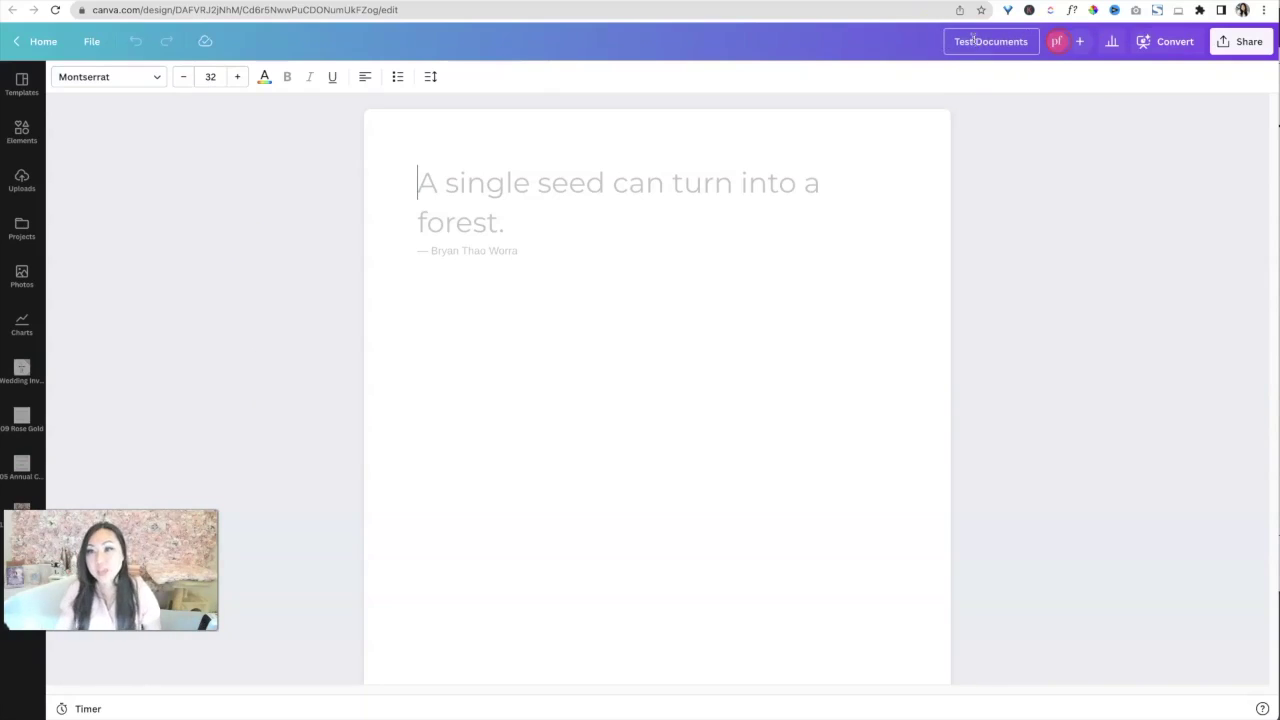
pyautogui.press('BackSpace')
pyautogui.press('Return')
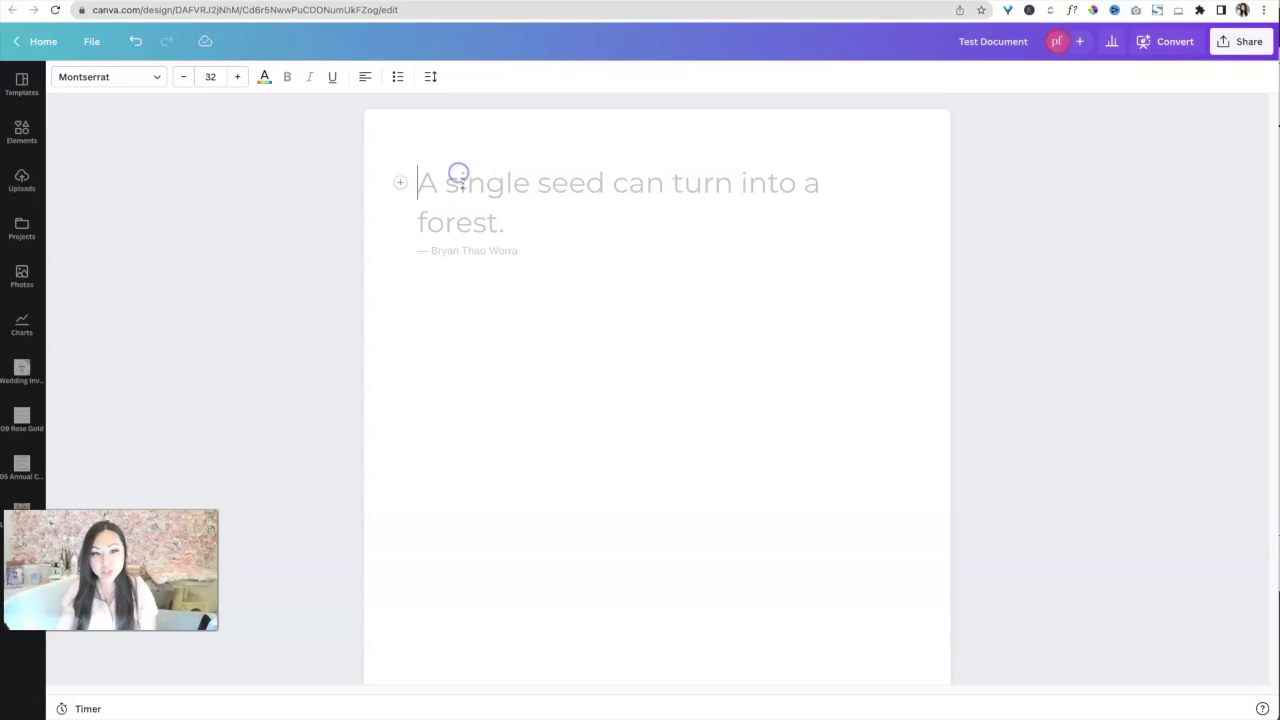
# - Type a large C heading and a long column of c lines, two of them reading cc
pyautogui.write('C c c c c c c c')
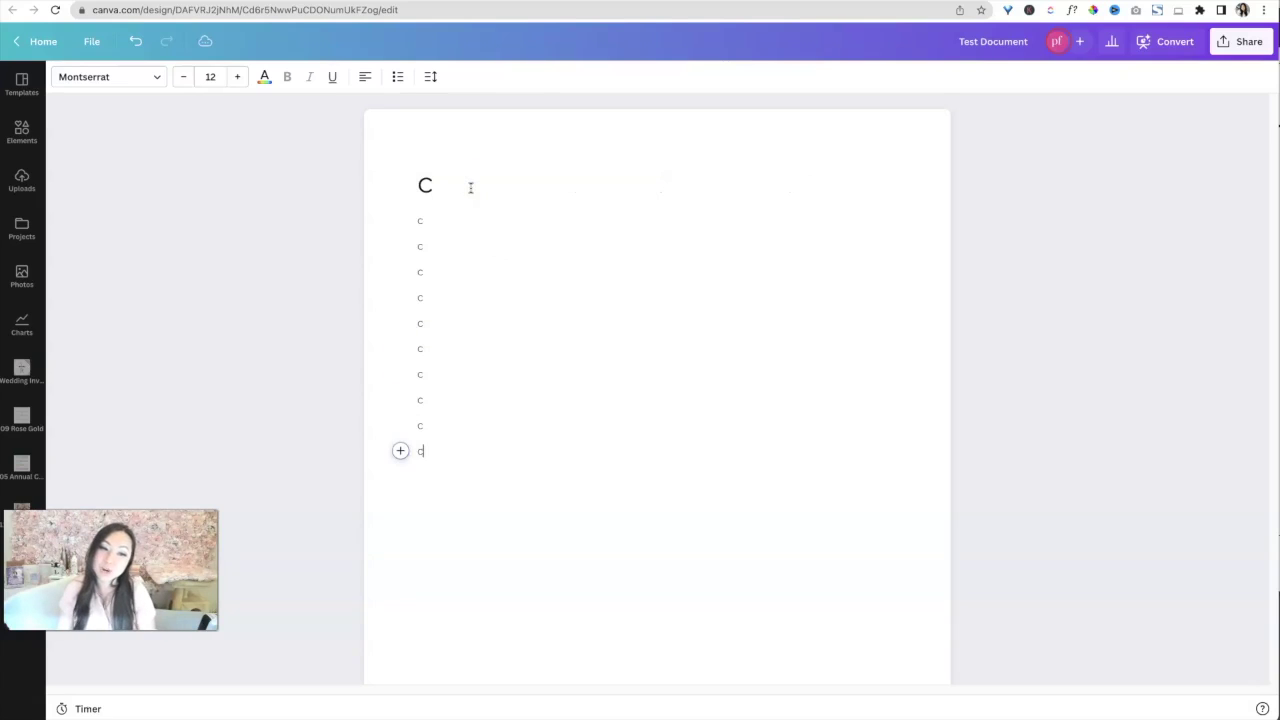
pyautogui.write(' c c c c c c c c c c c c c c')
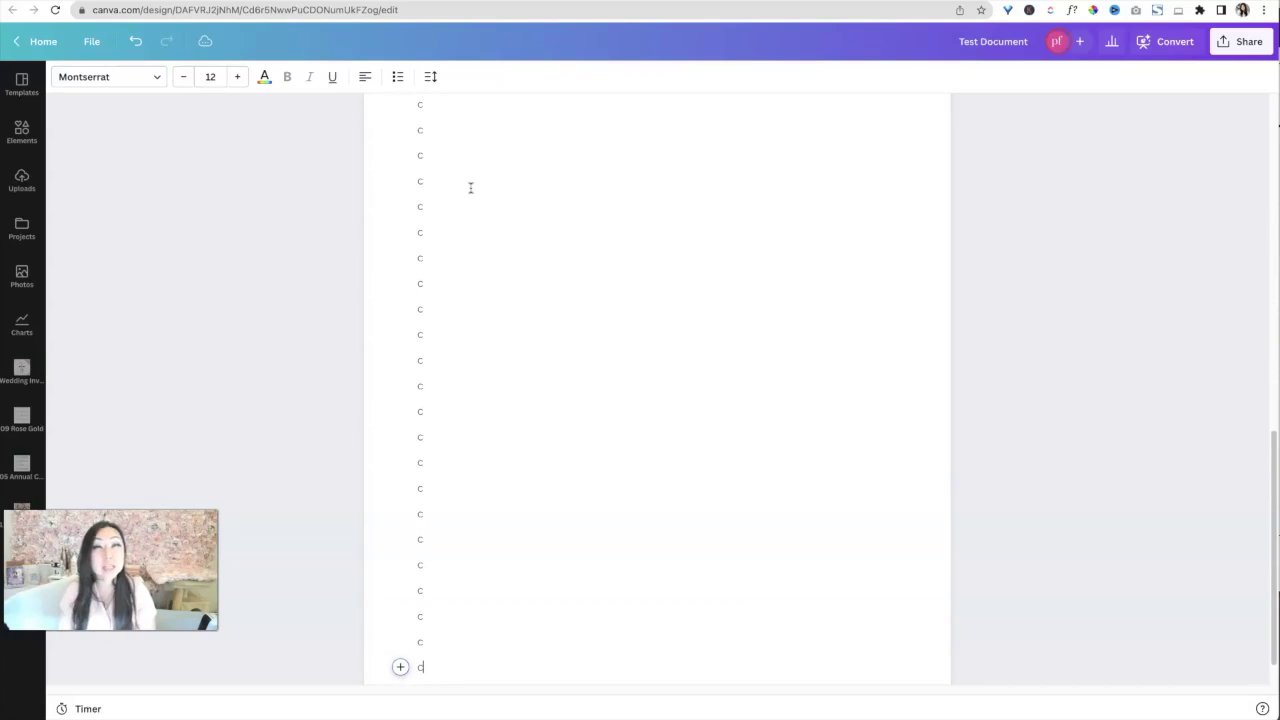
pyautogui.write('c')
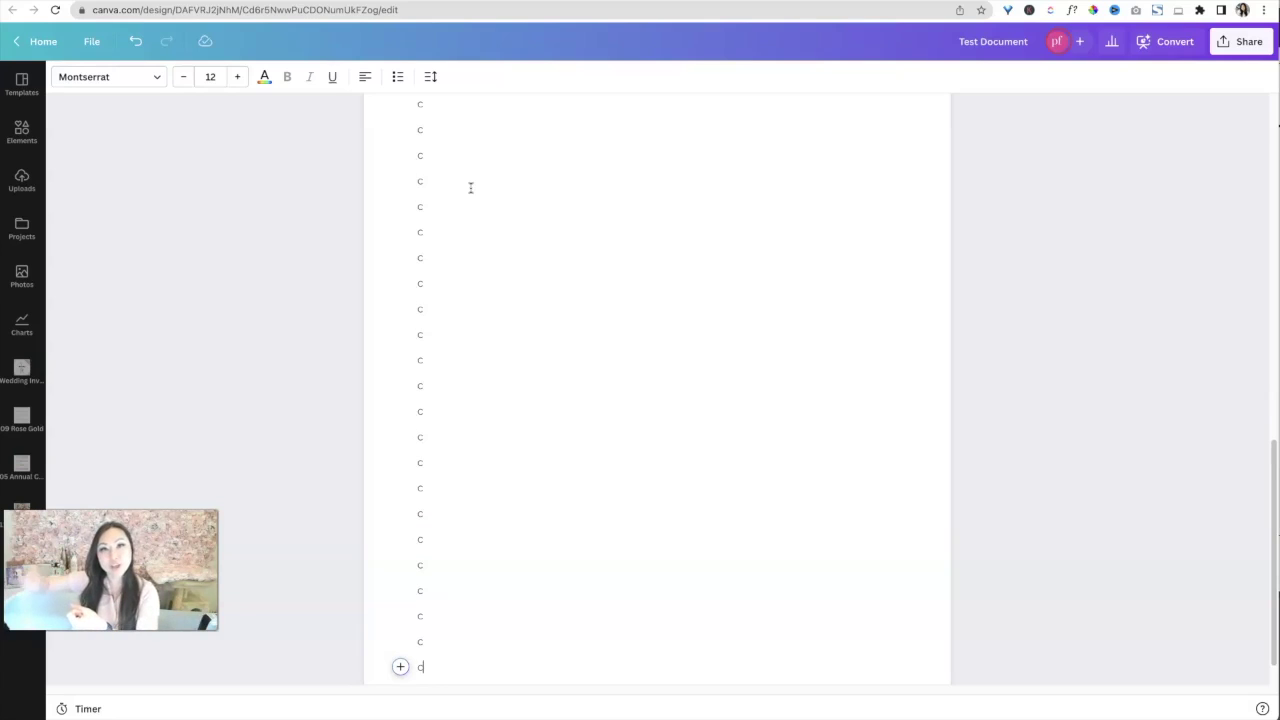
pyautogui.write('c')
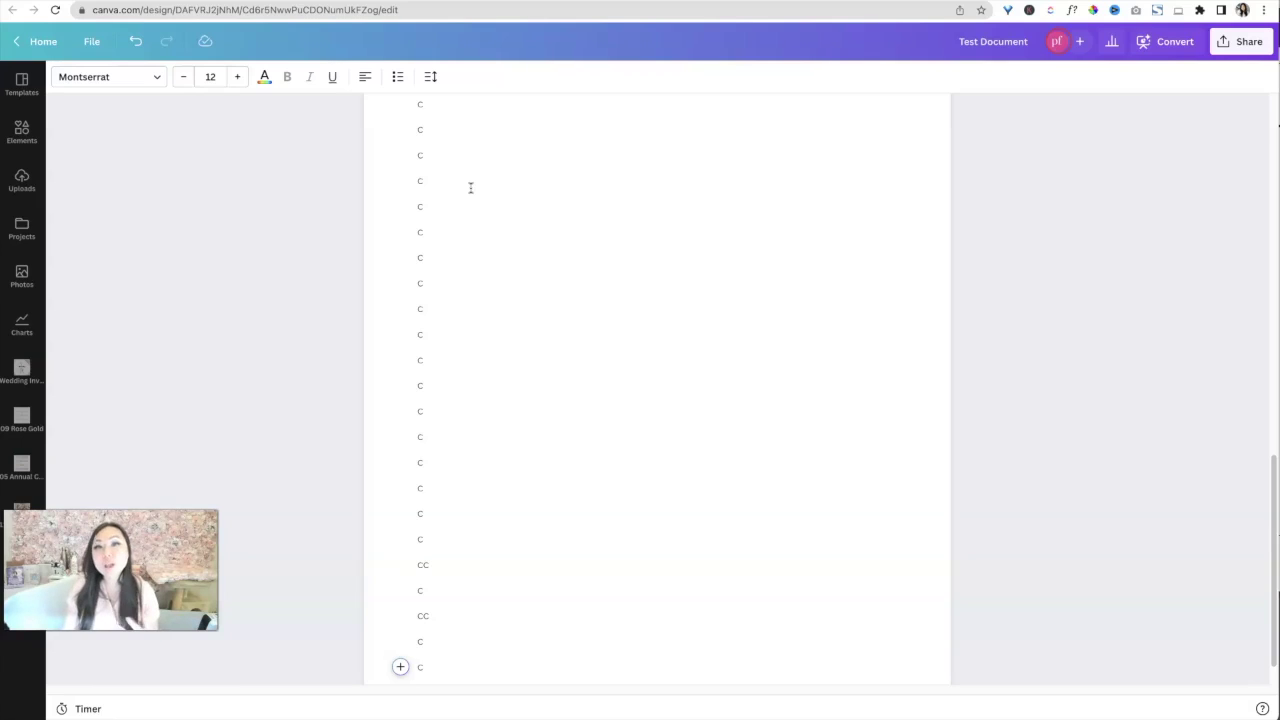
# - Download the Doc as a Letter-size PDF and open the downloaded Test Document.pdf
pyautogui.click(1240, 44)
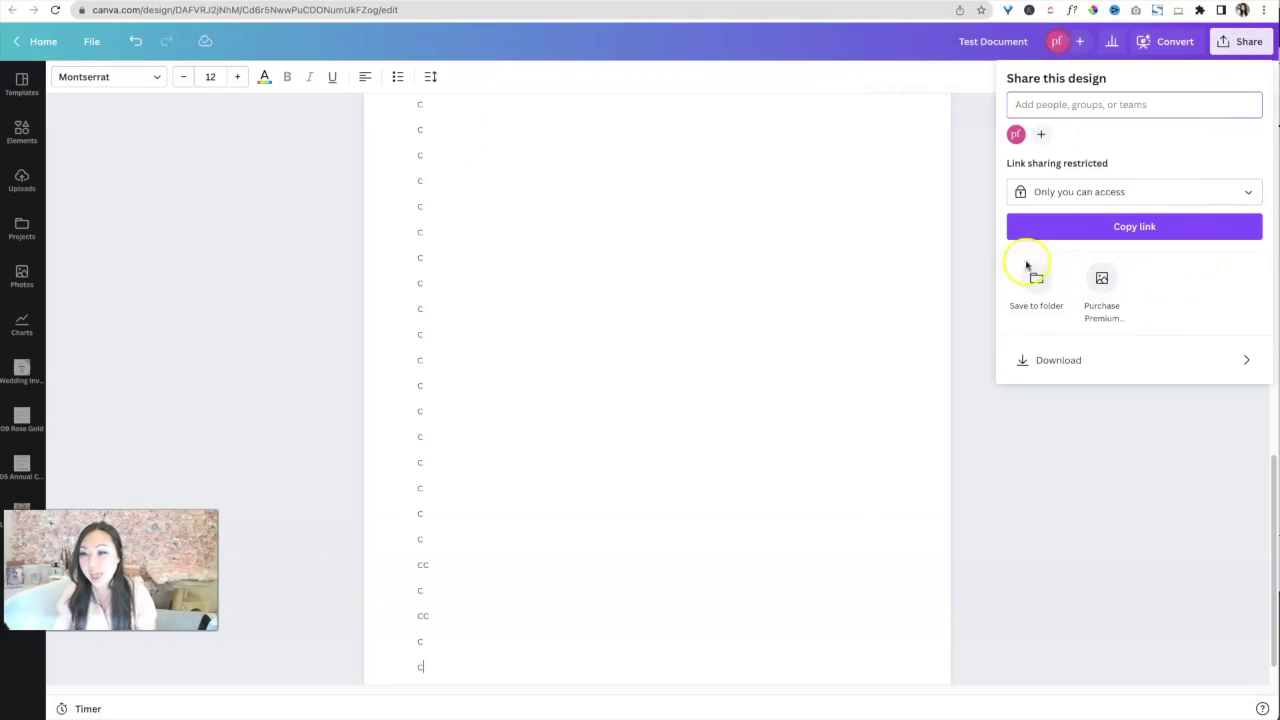
pyautogui.click(1054, 362)
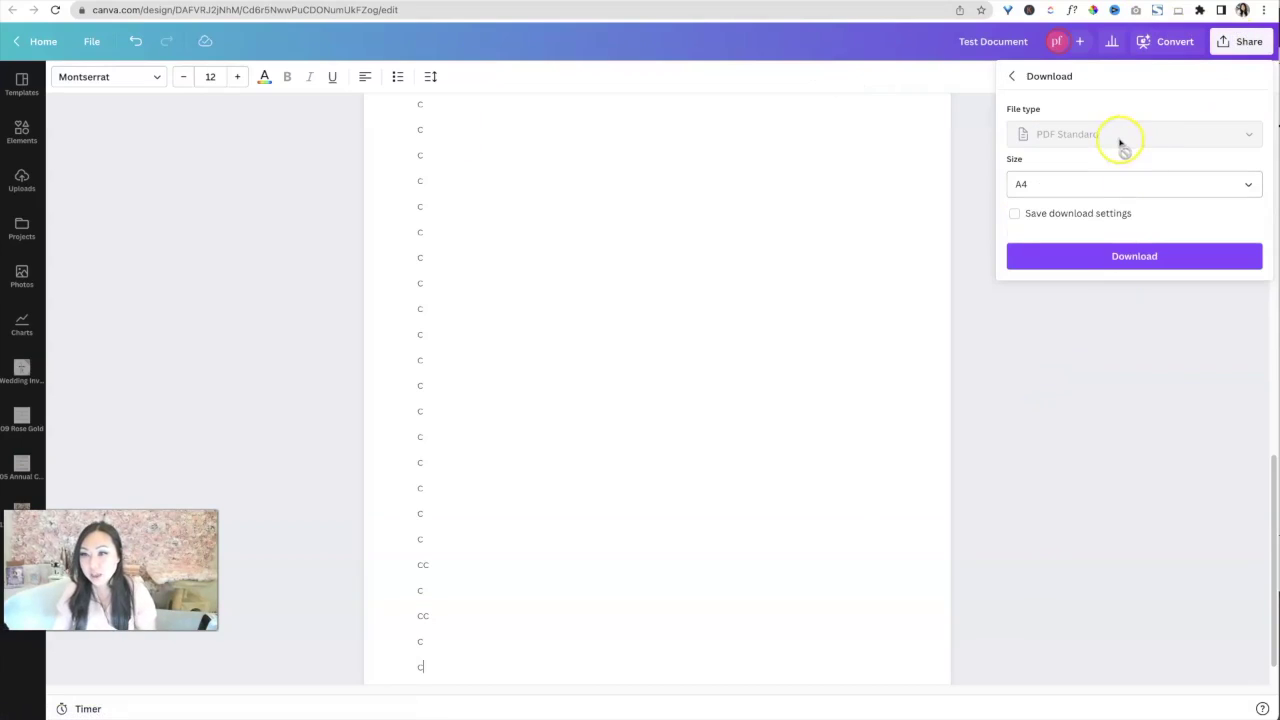
pyautogui.click(1117, 183)
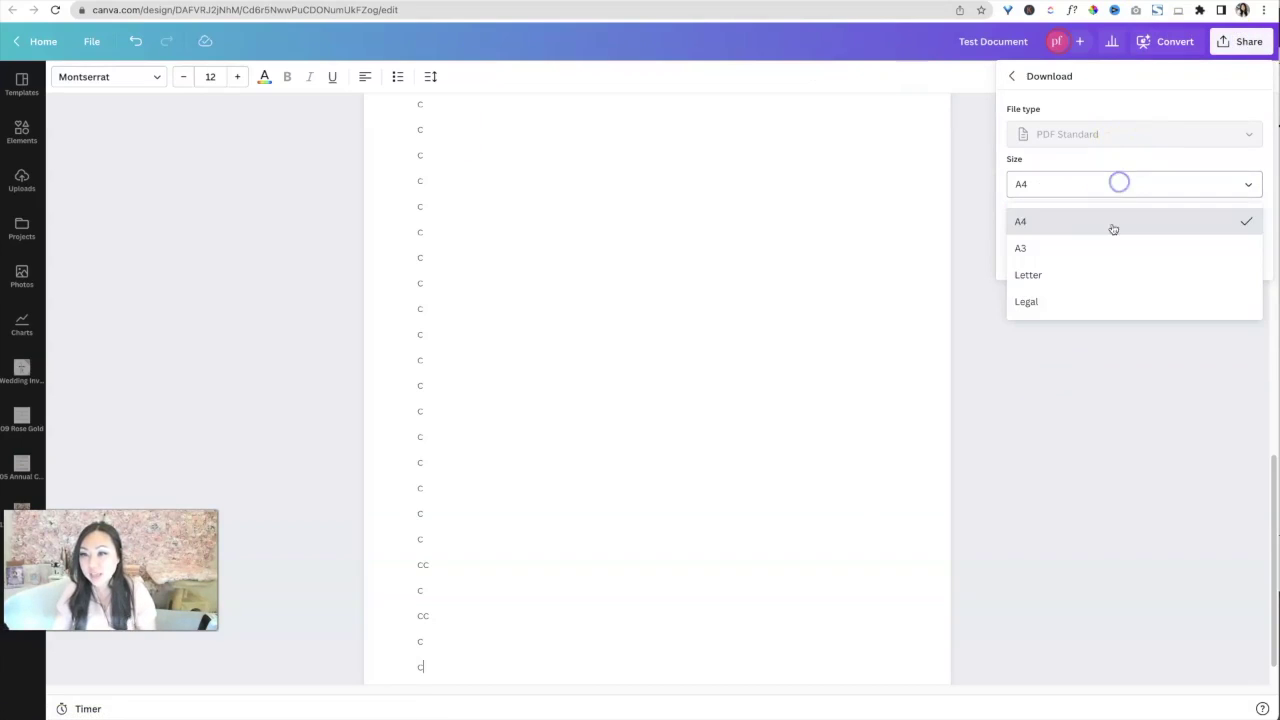
pyautogui.click(1104, 277)
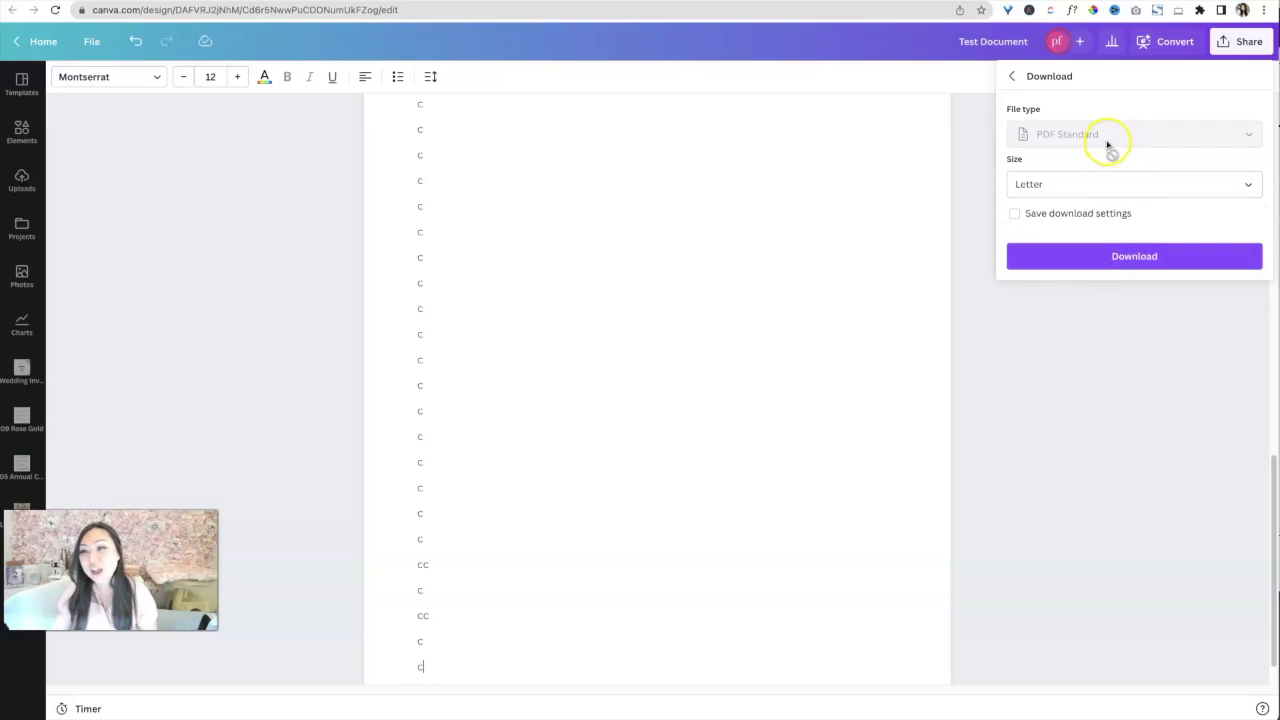
pyautogui.click(1129, 257)
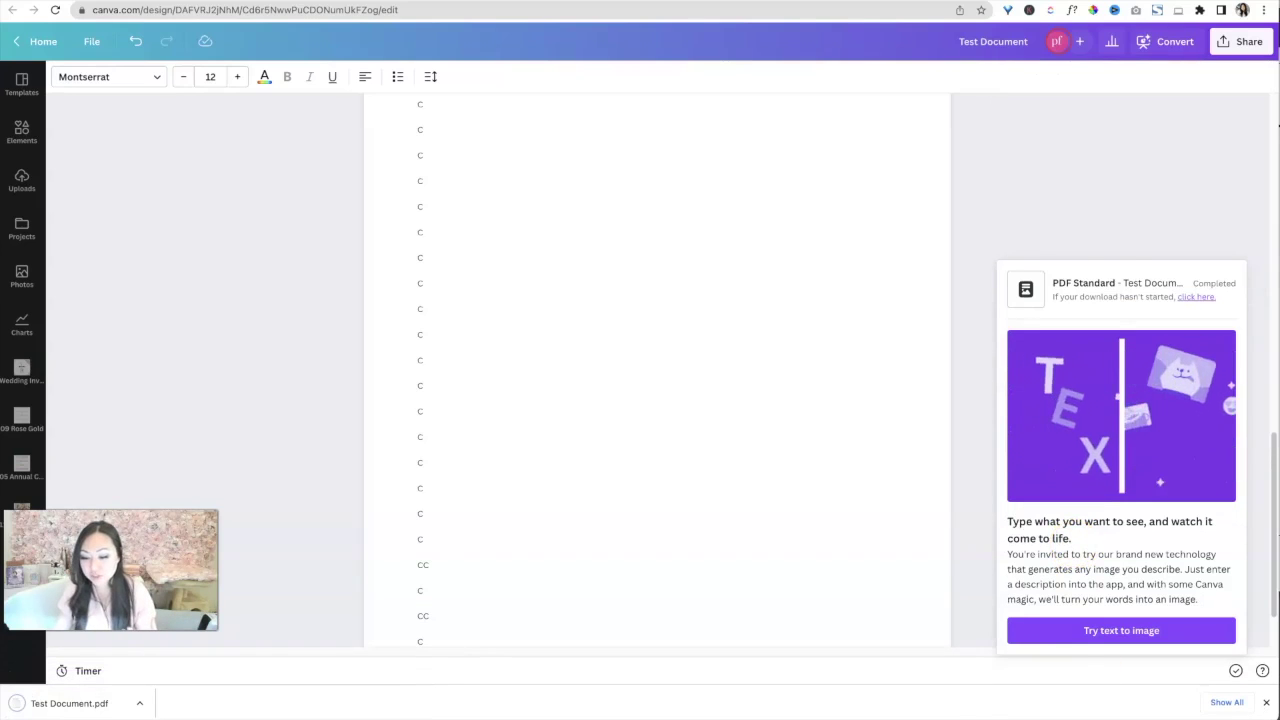
pyautogui.click(1085, 712)
pyautogui.click(617, 289)
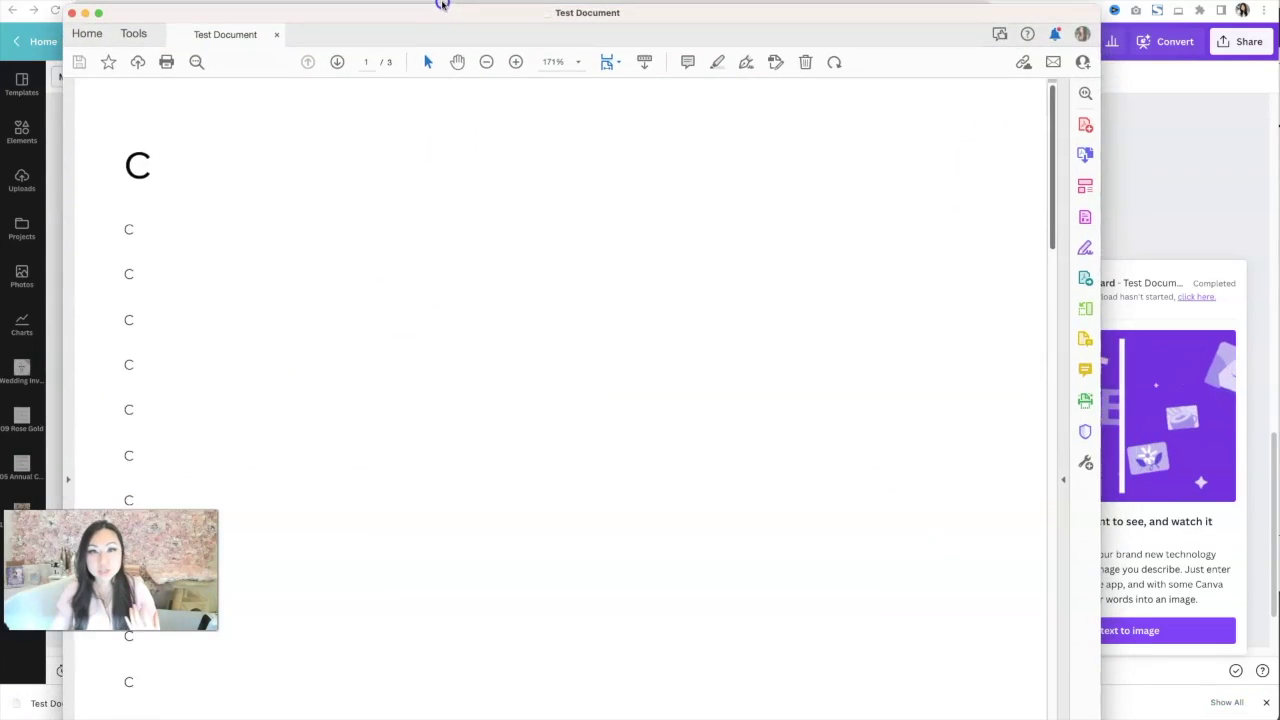
# - Move the Acrobat window to the top-left, widen it slightly, and scroll through all three pages
pyautogui.moveTo(443, 5); pyautogui.dragTo(379, 0)
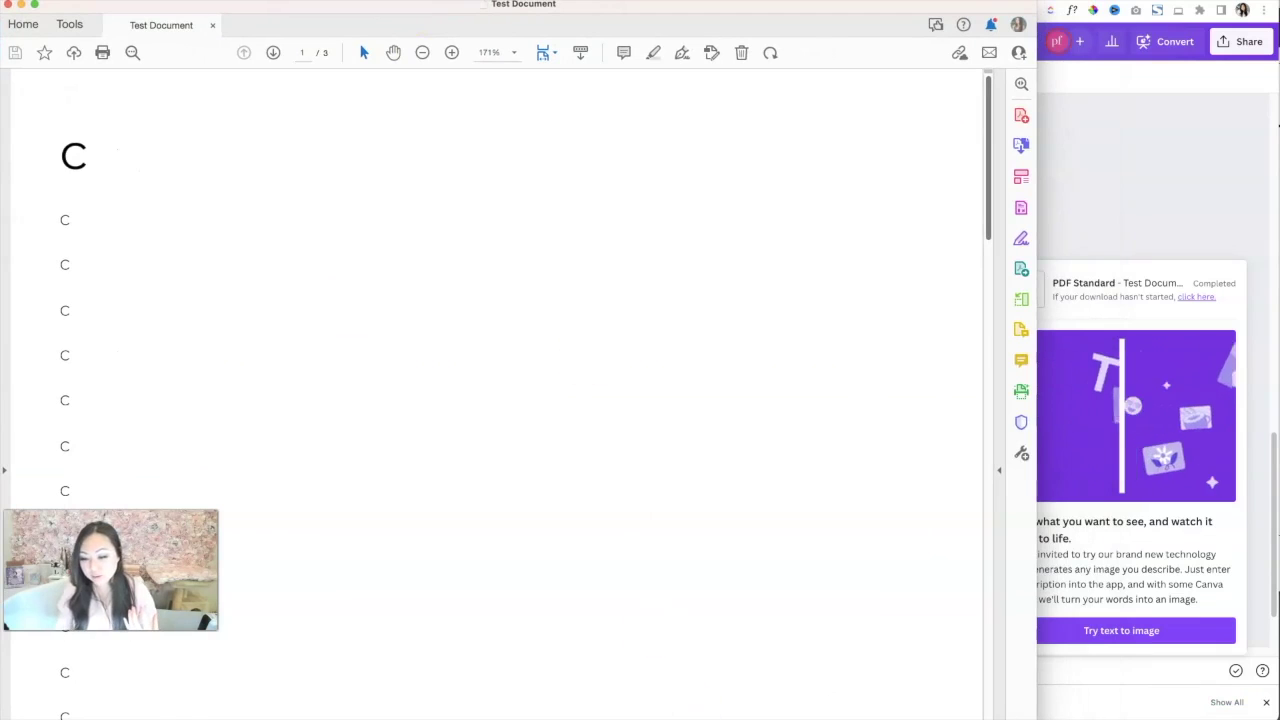
pyautogui.moveTo(1036, 718)
pyautogui.mouseDown()
pyautogui.moveTo(1023, 651)
pyautogui.moveTo(1035, 712)
pyautogui.mouseUp()
pyautogui.scroll(-10, 510, 366)
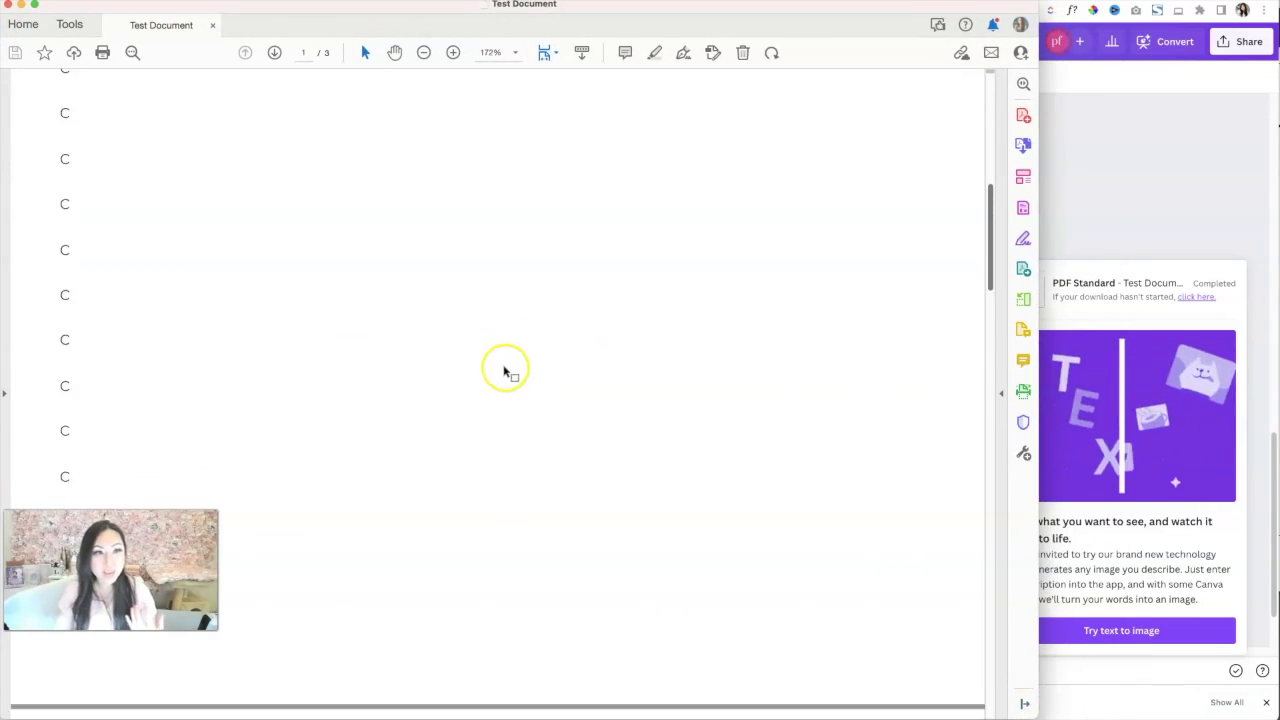
pyautogui.scroll(-2, 503, 372)
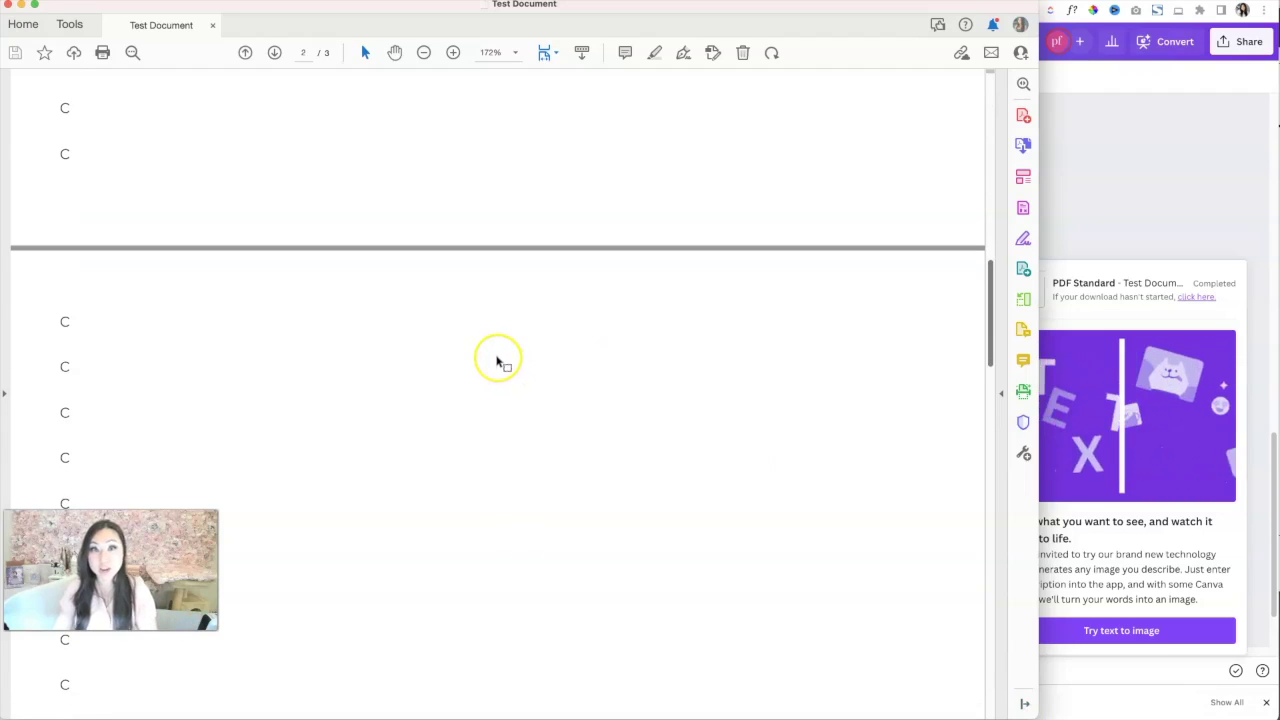
pyautogui.scroll(-20, 497, 362)
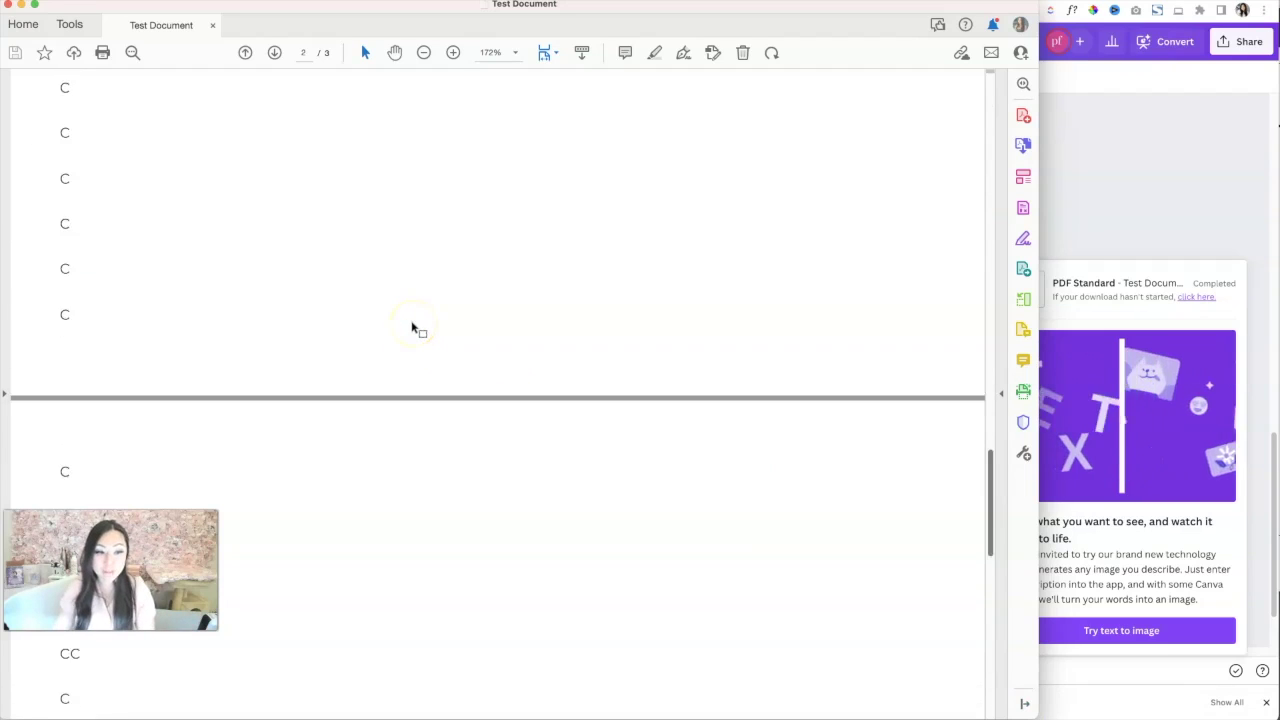
pyautogui.scroll(-10, 412, 327)
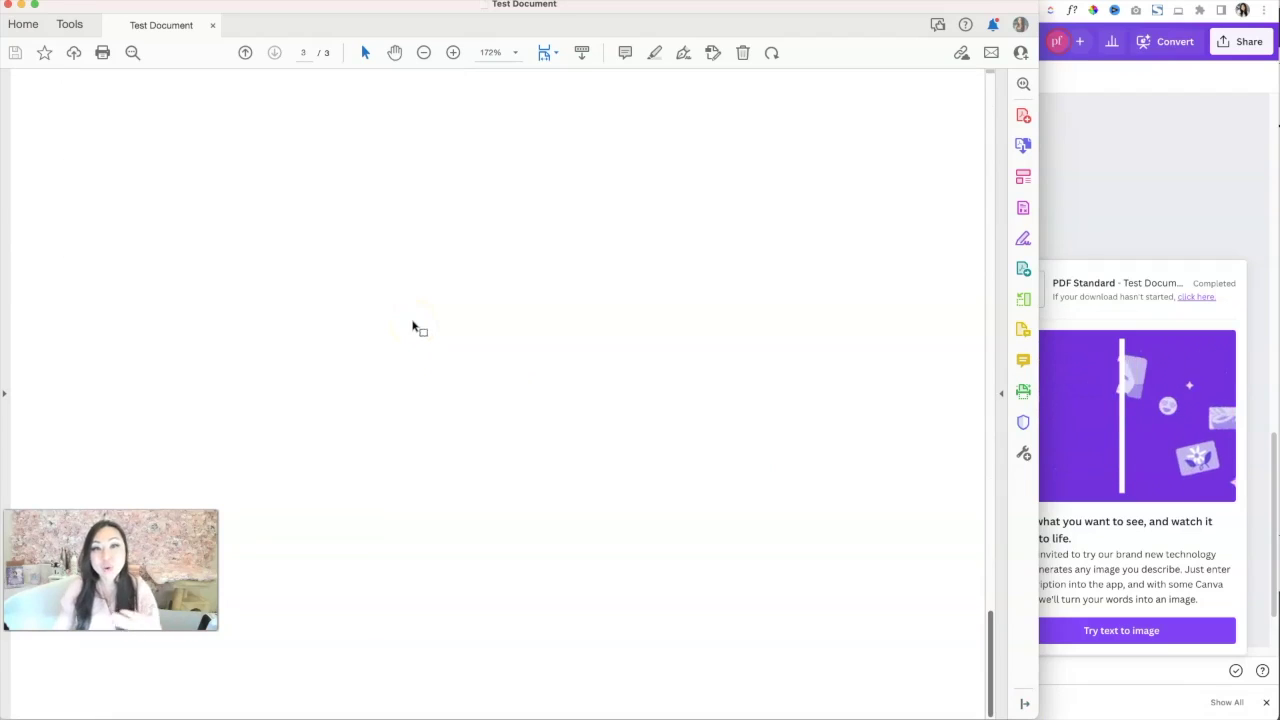
pyautogui.scroll(20, 412, 329)
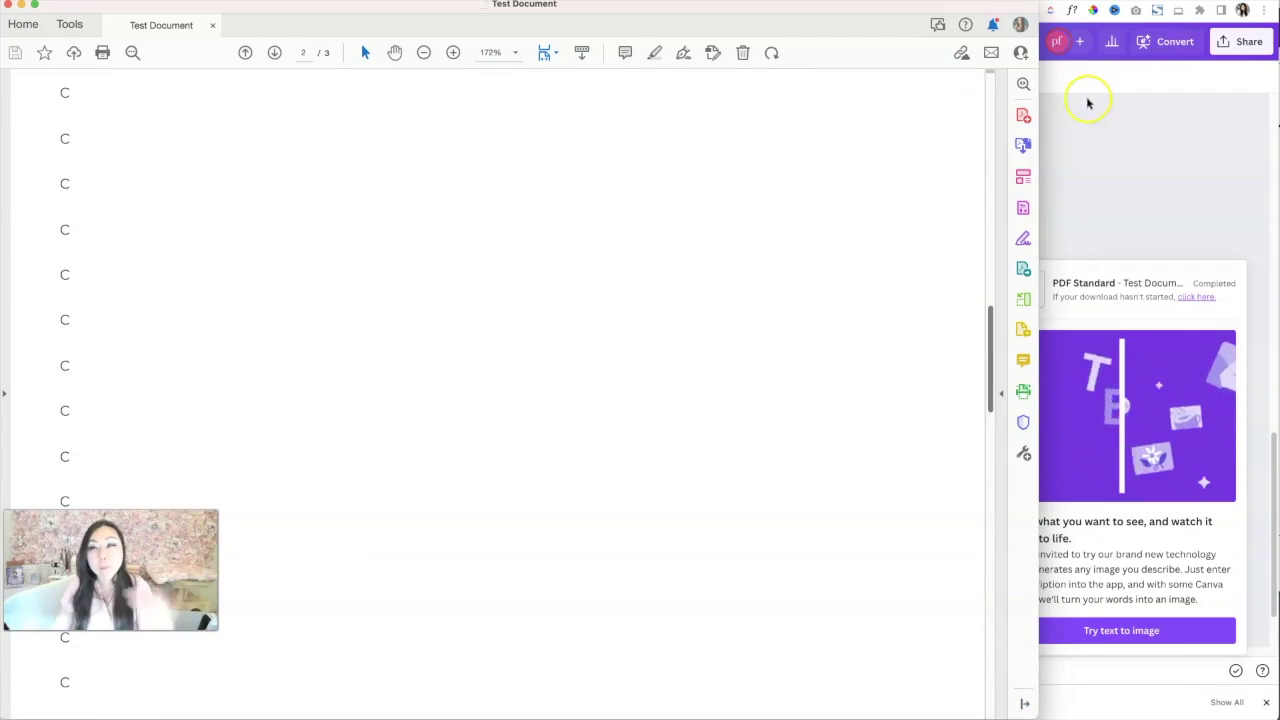
# - Return to the Canva editor and dismiss the download bar and promo card
pyautogui.click(1129, 169)
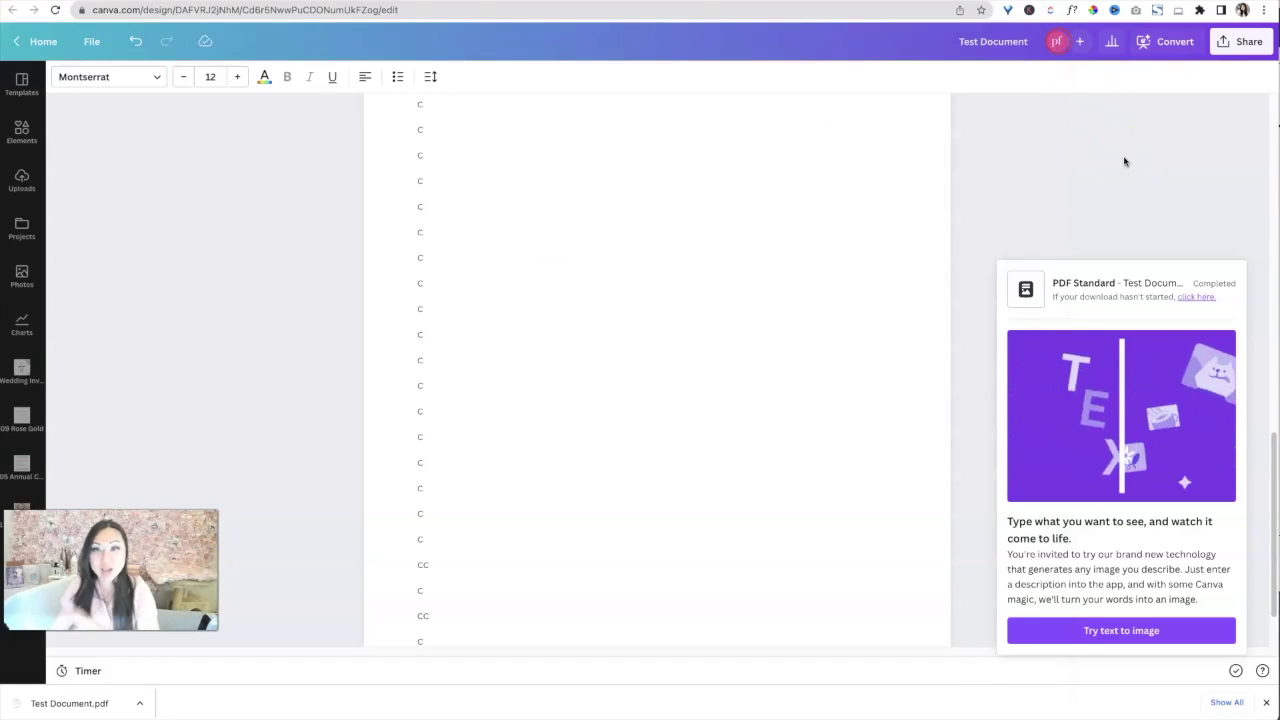
pyautogui.scroll(3, 946, 191)
pyautogui.click(1266, 703)
pyautogui.click(1106, 240)
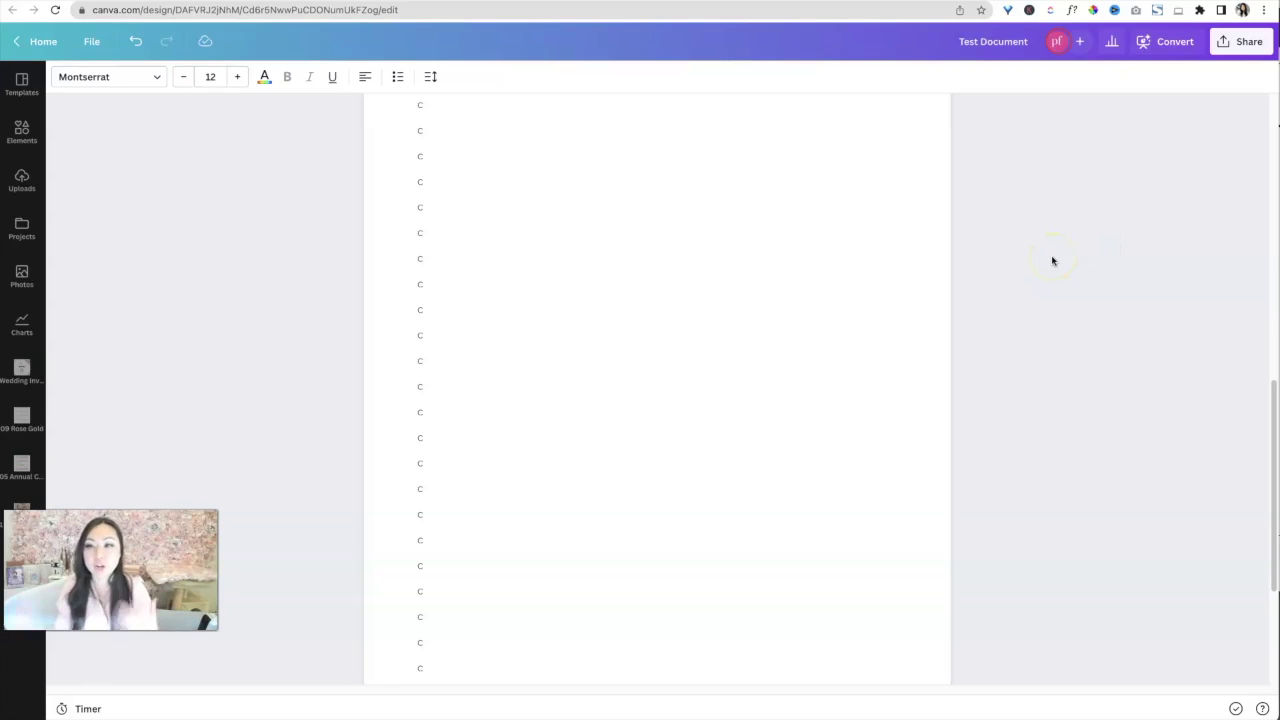
# - Select all the C heading and c lines with Ctrl+A and delete them
pyautogui.click(566, 414)
pyautogui.hotkey('ctrl', 'a')
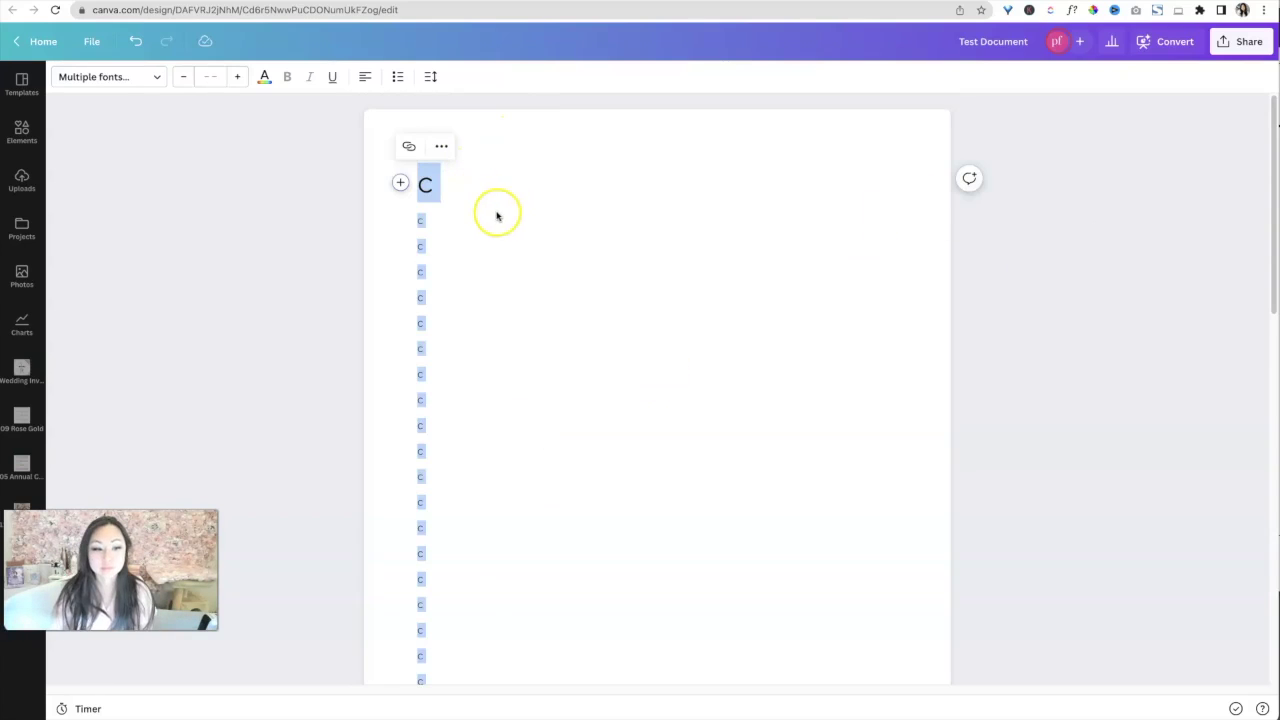
pyautogui.click(486, 196)
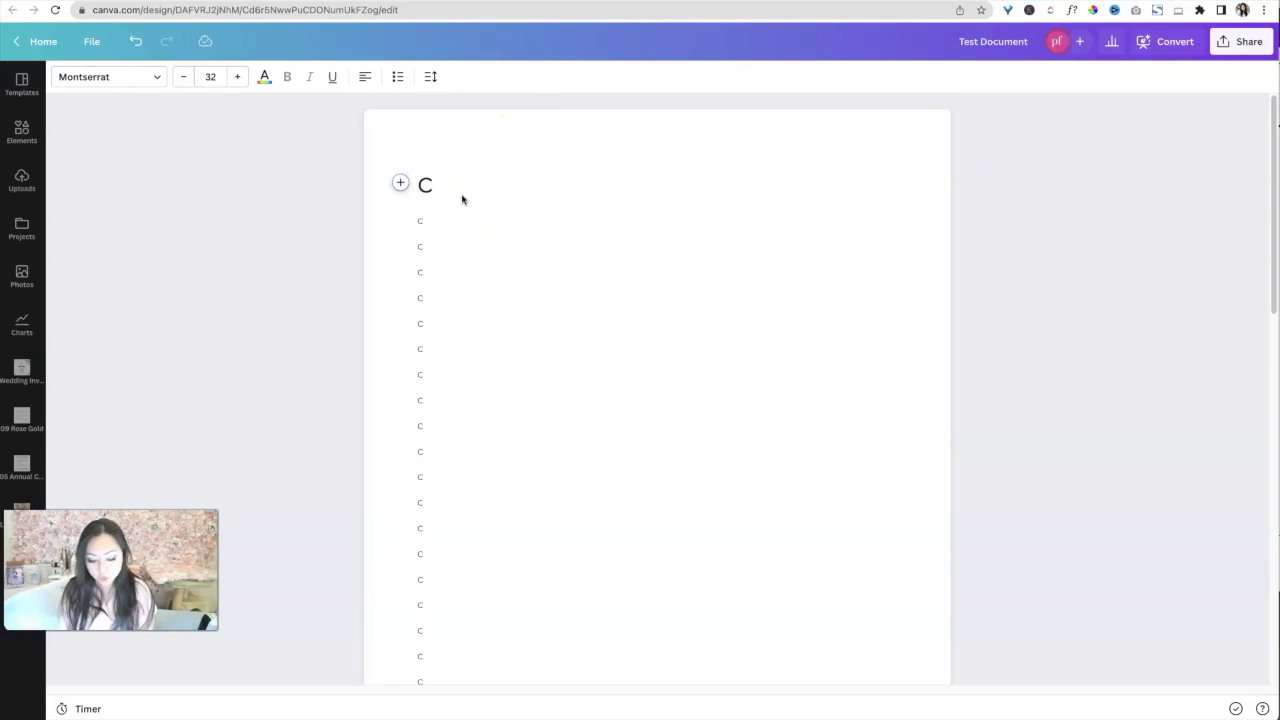
pyautogui.hotkey('ctrl', 'a')
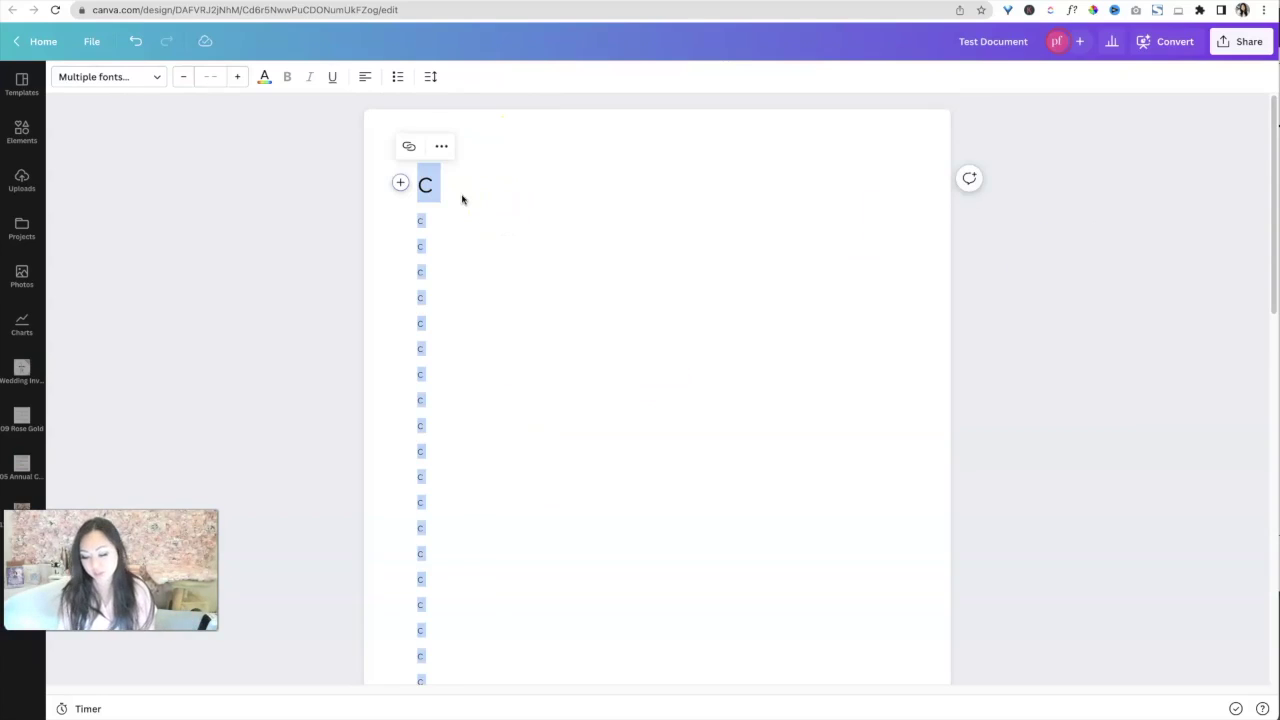
pyautogui.press('BackSpace')
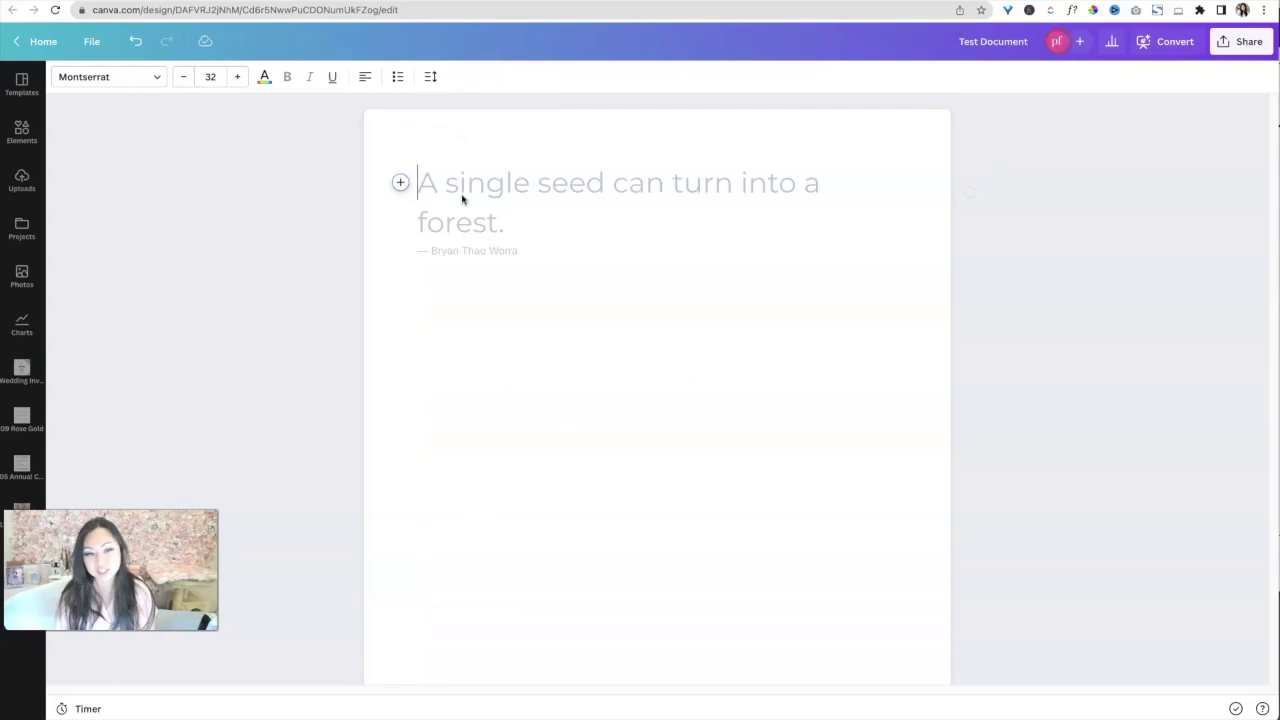
# - Browse the + Add Magic block list, then close it without inserting anything
pyautogui.click(402, 186)
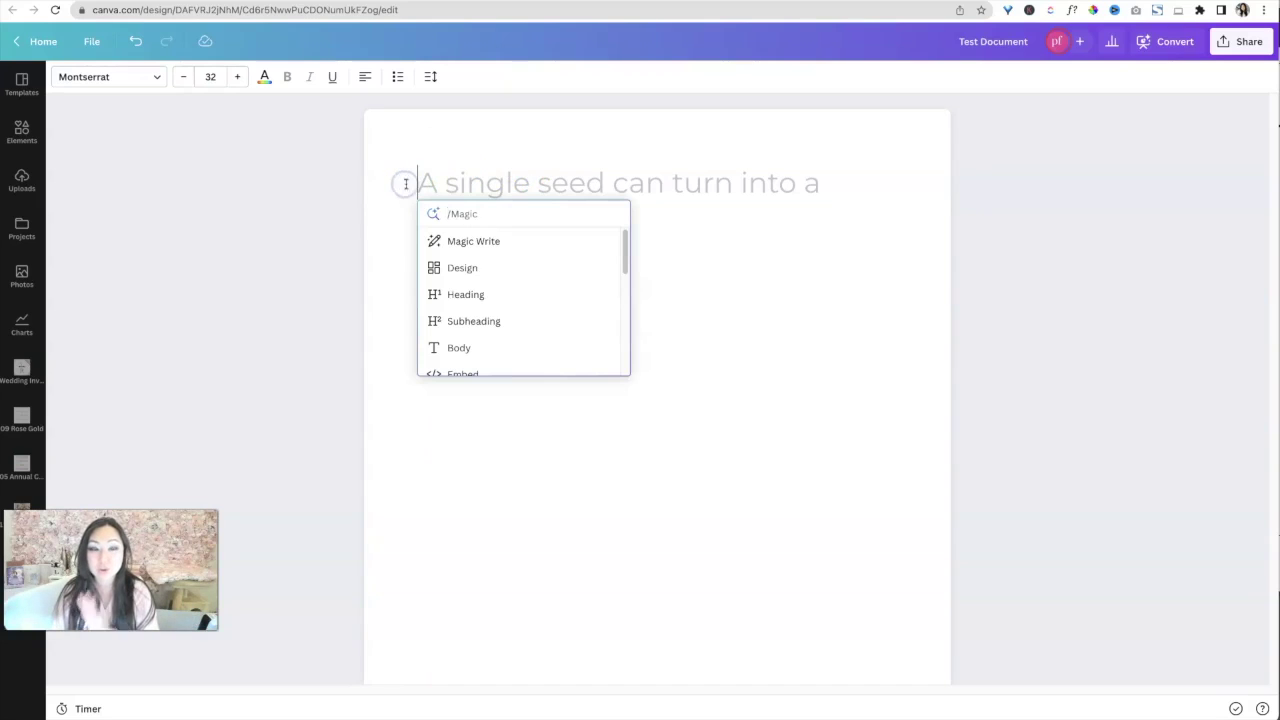
pyautogui.scroll(-5, 534, 283)
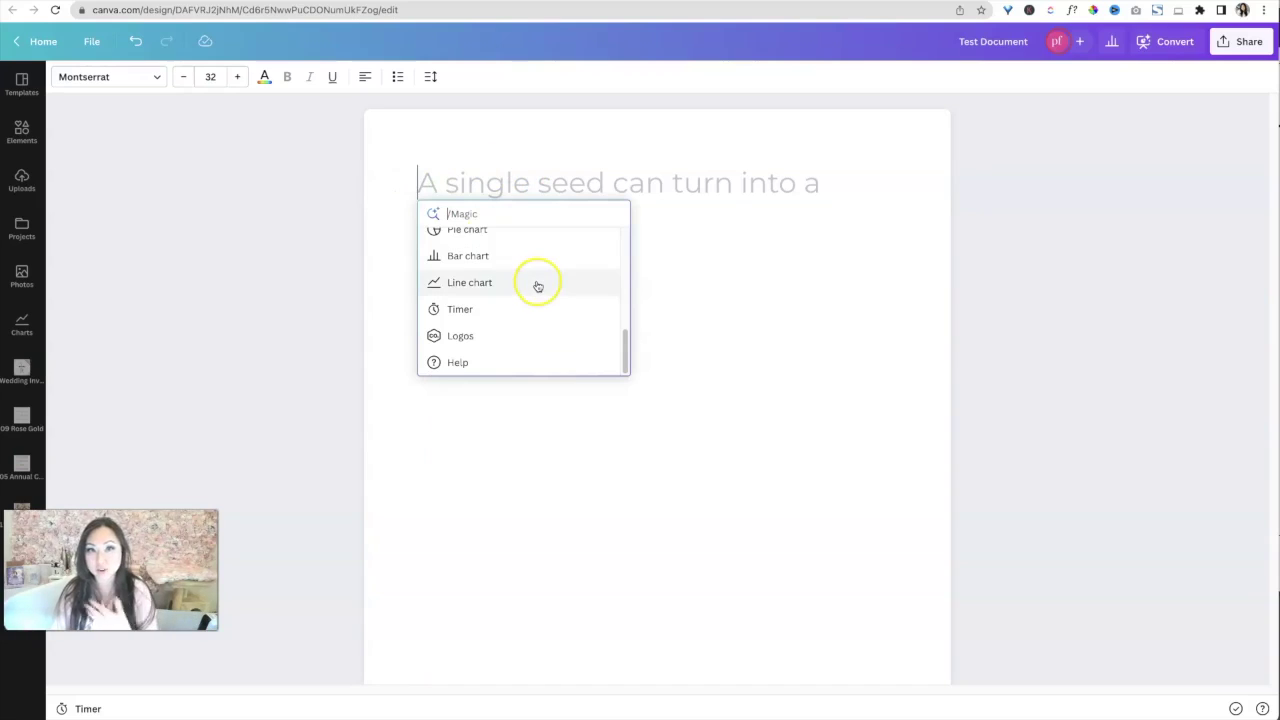
pyautogui.click(528, 178)
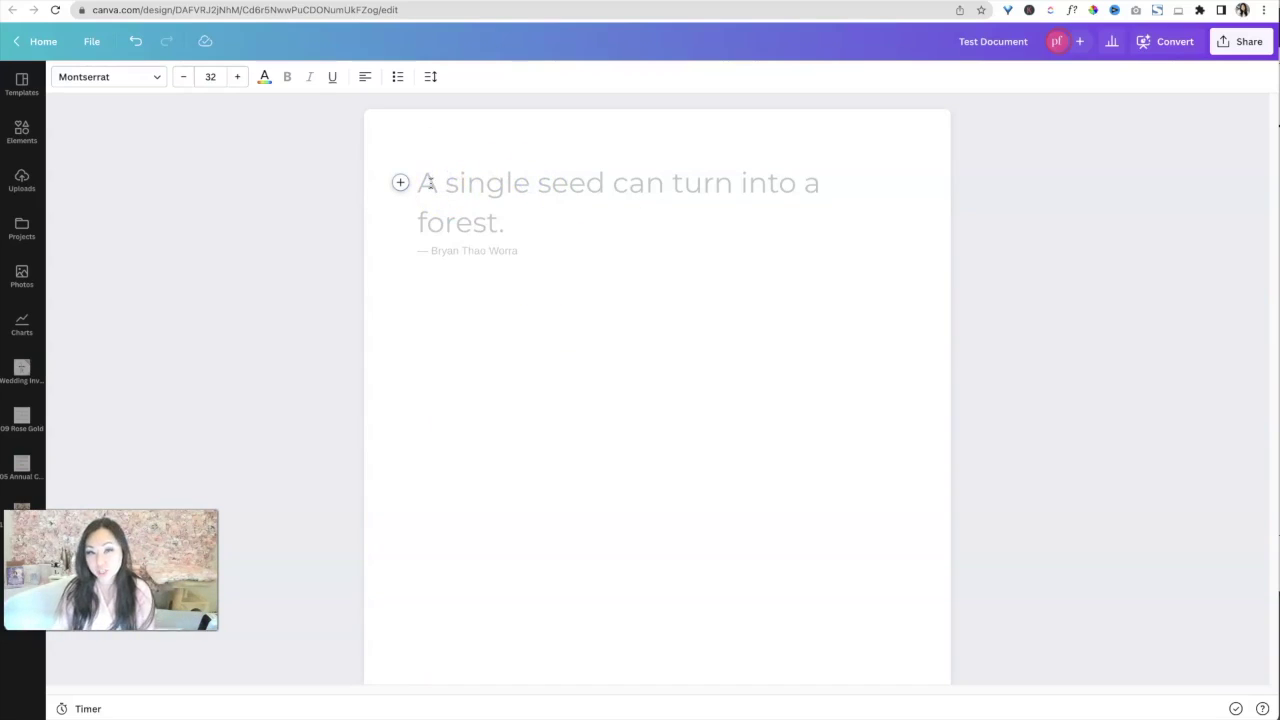
# - Type / on the empty first line to bring up the insert menu
pyautogui.write('/')
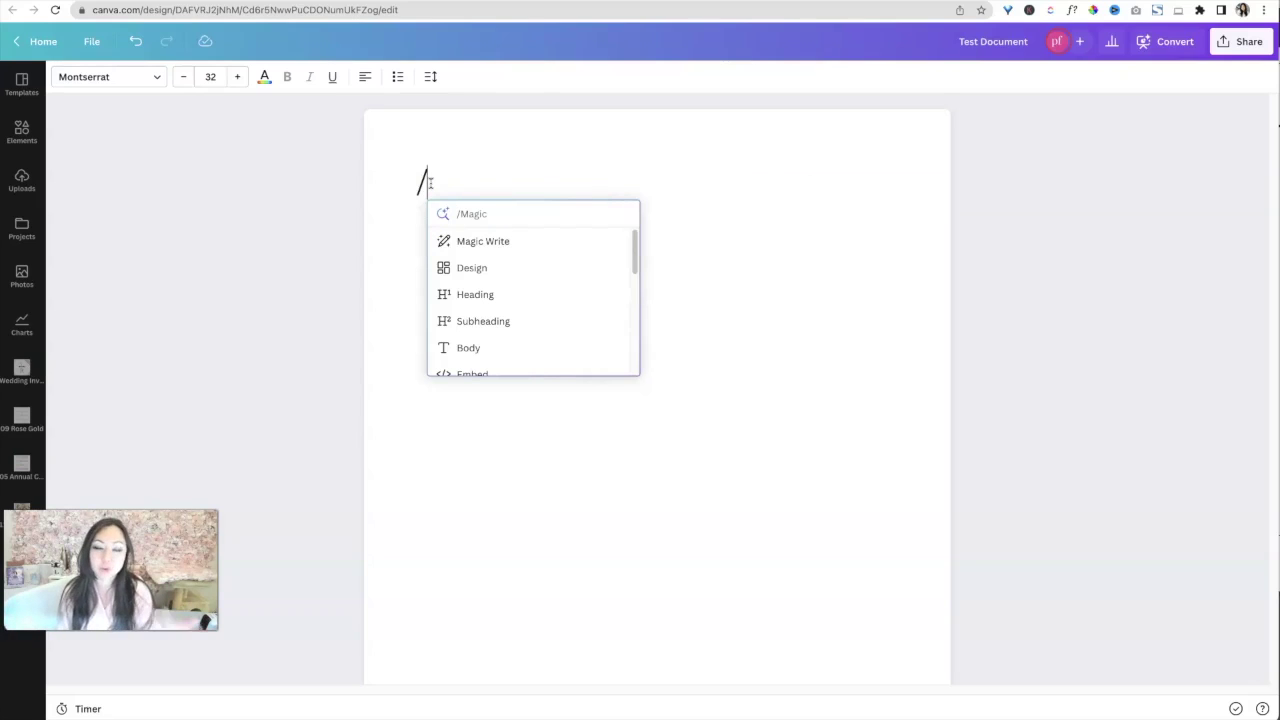
pyautogui.click(722, 190)
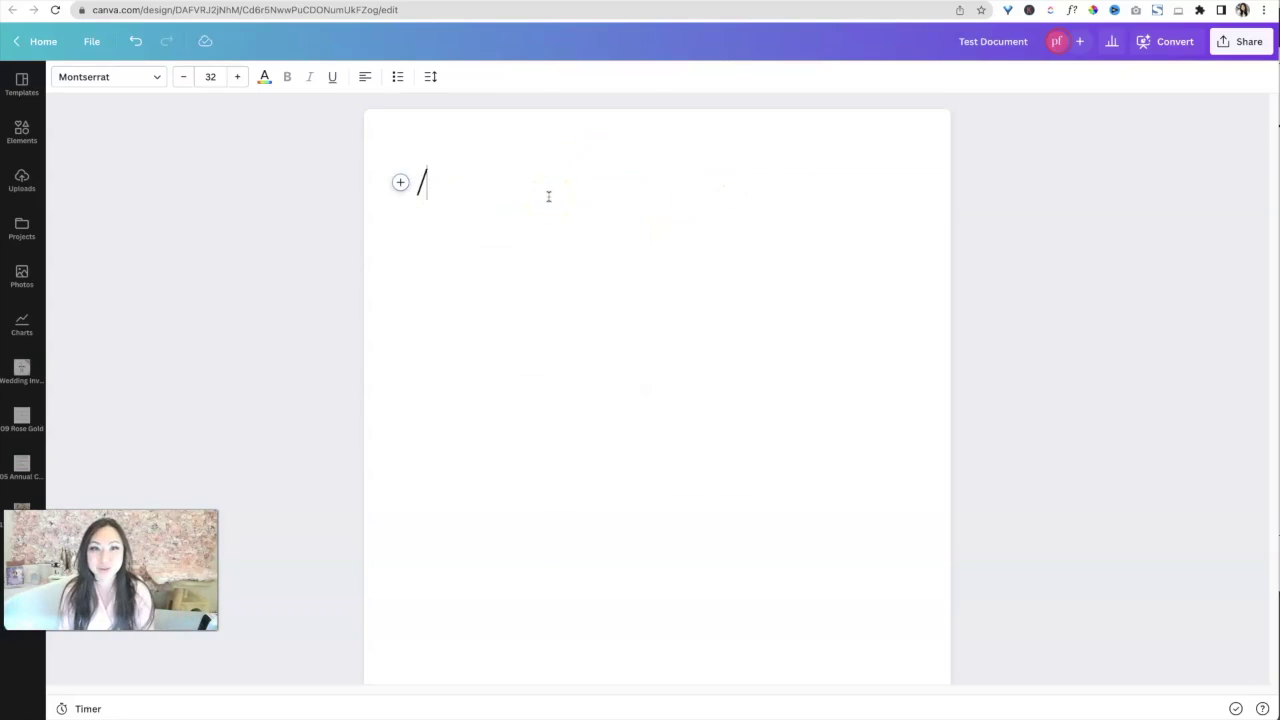
pyautogui.press('BackSpace')
pyautogui.write('/')
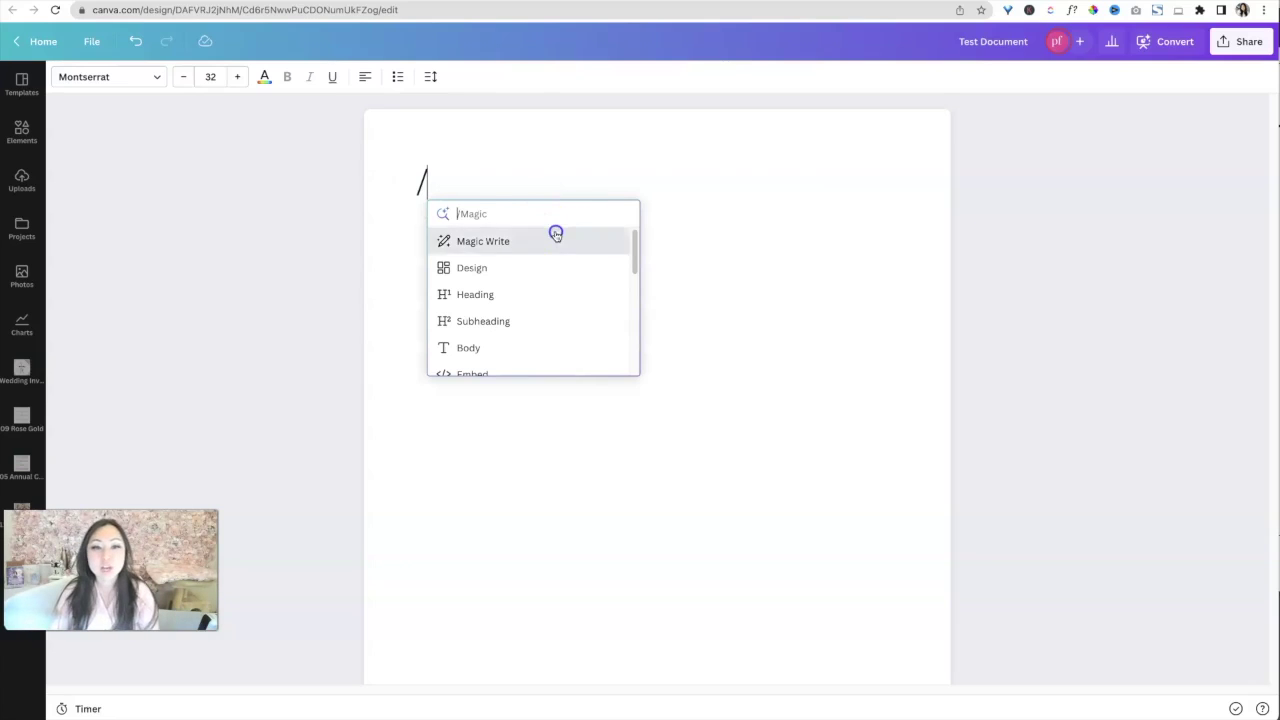
# - Generate the 'Top 5 Tips on how to sell planners' list with Magic Write, then end it with a plain line
pyautogui.click(556, 238)
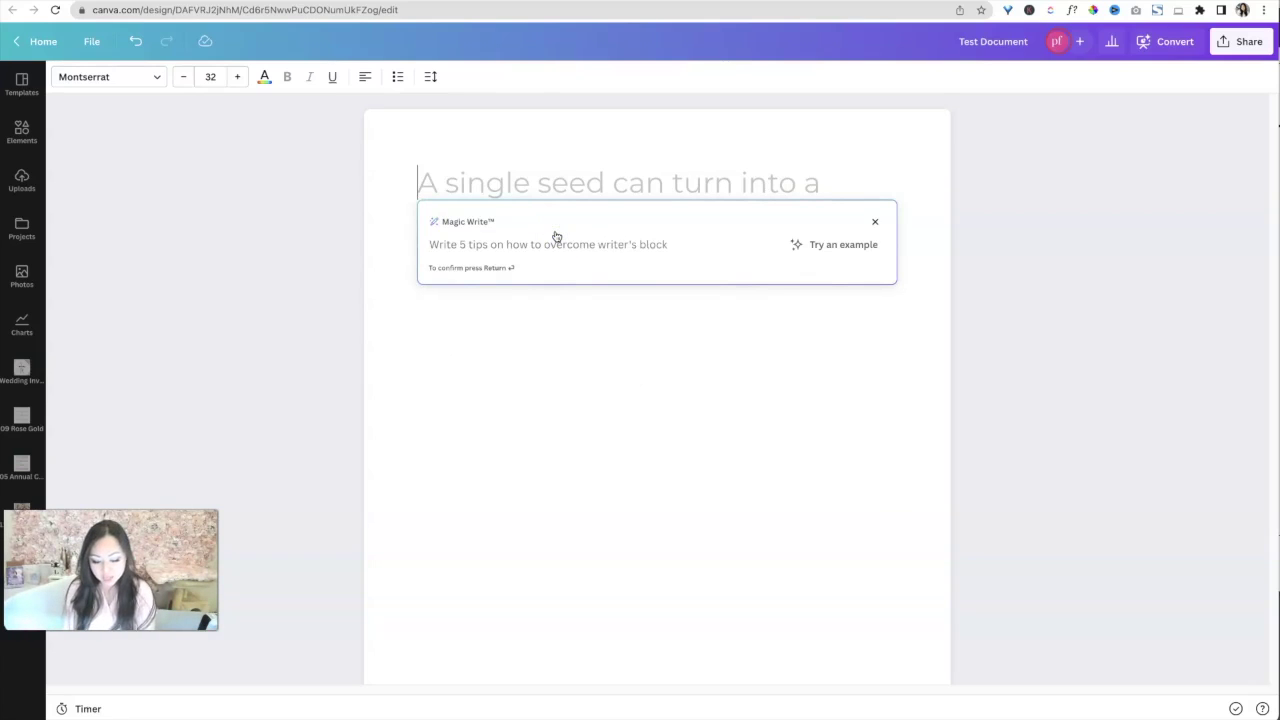
pyautogui.write('How')
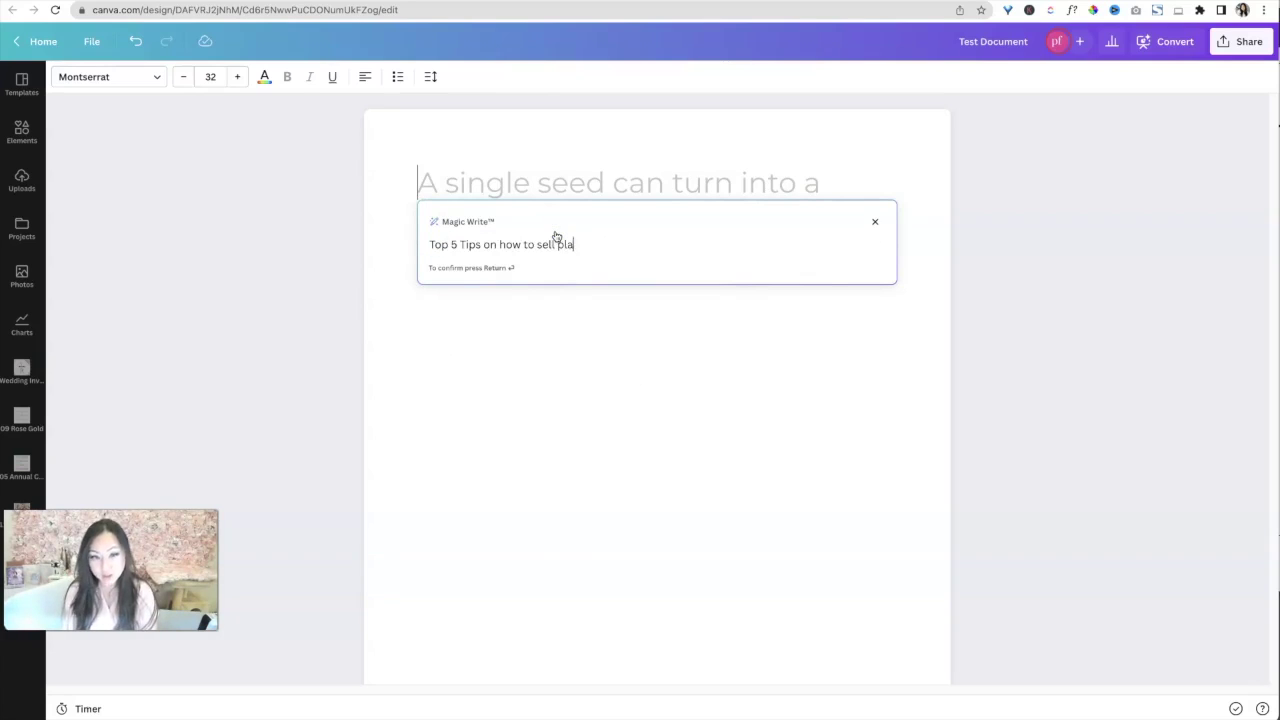
pyautogui.write('s')
pyautogui.press('Return')
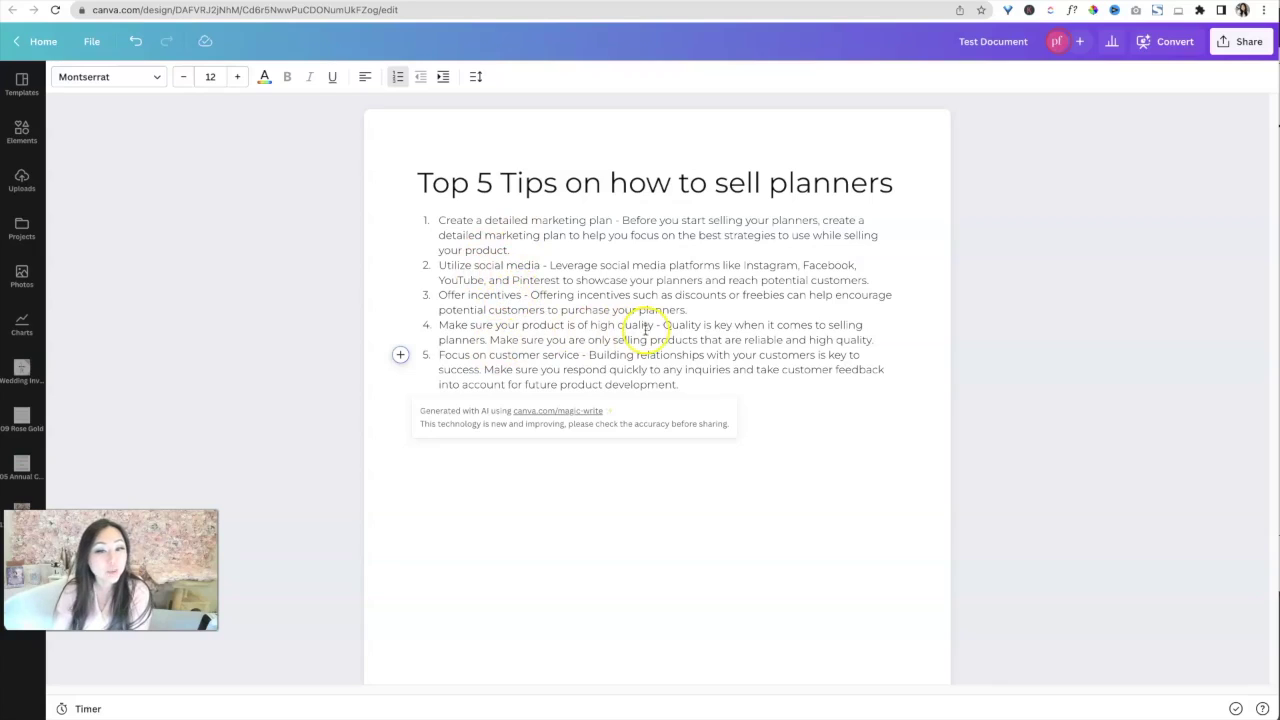
pyautogui.click(520, 508)
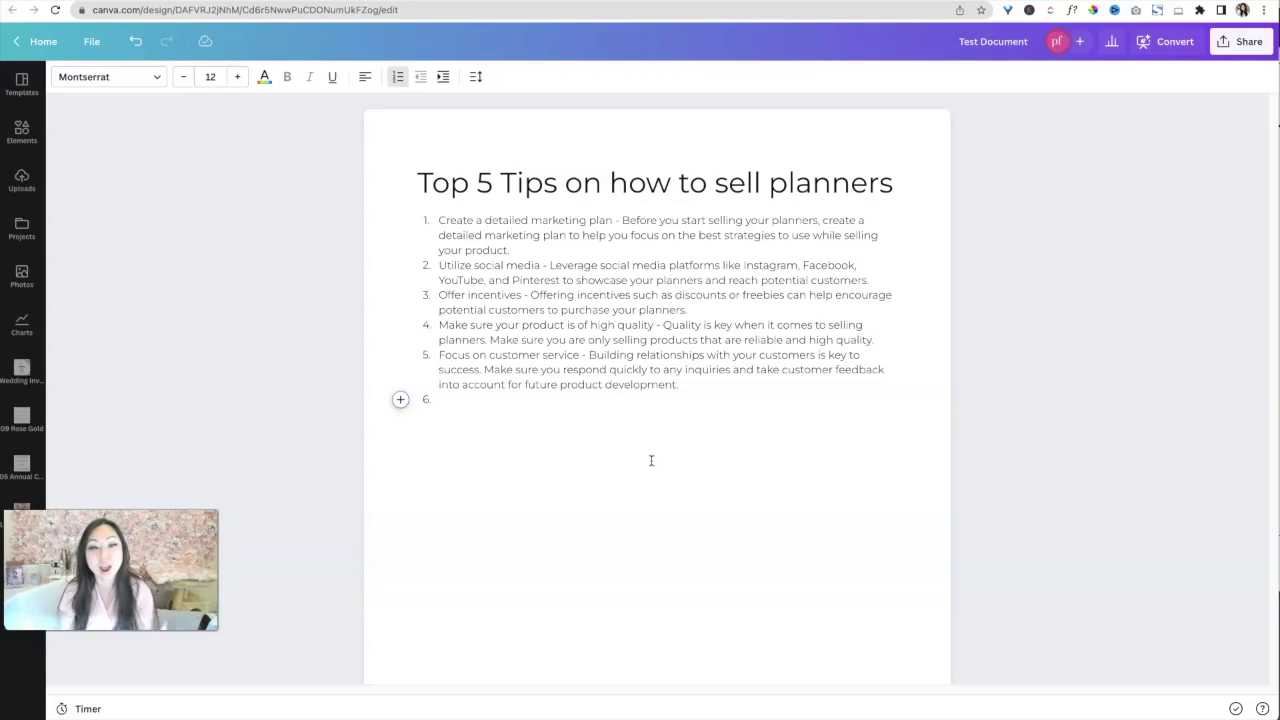
pyautogui.press('Return')
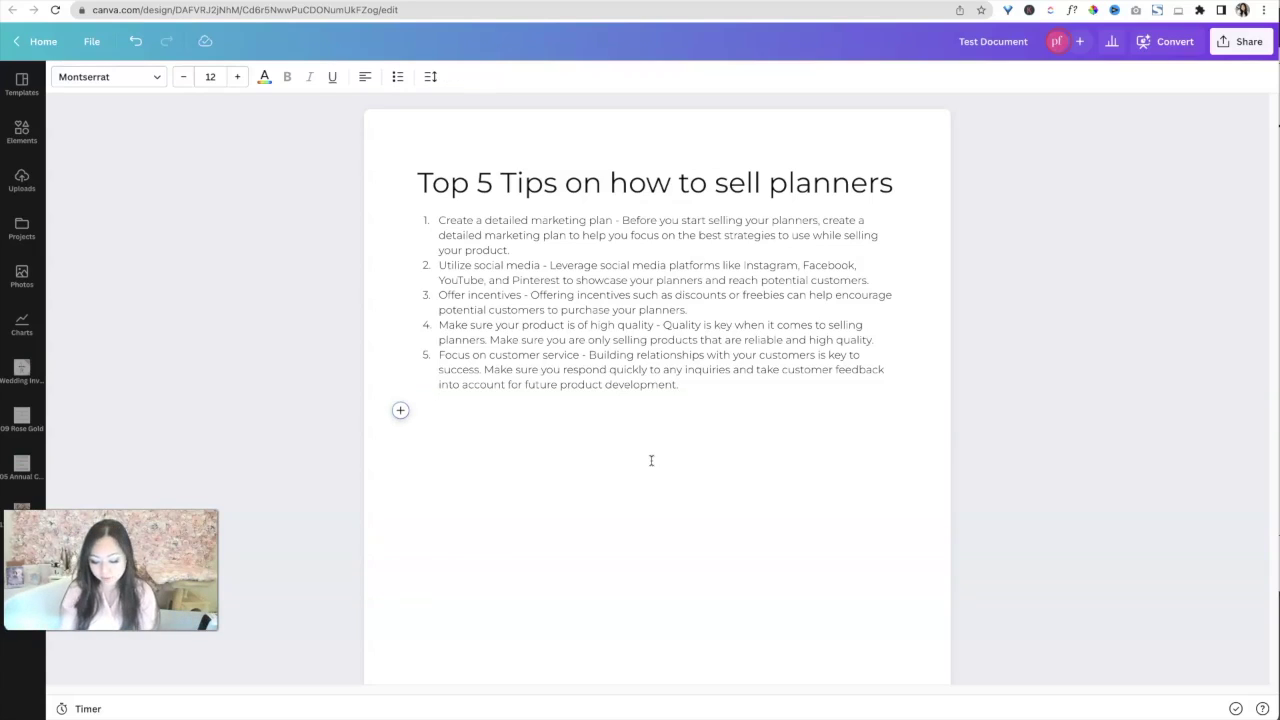
# - Use Magic Write from the slash menu to generate a second planner-tips section
pyautogui.write('/')
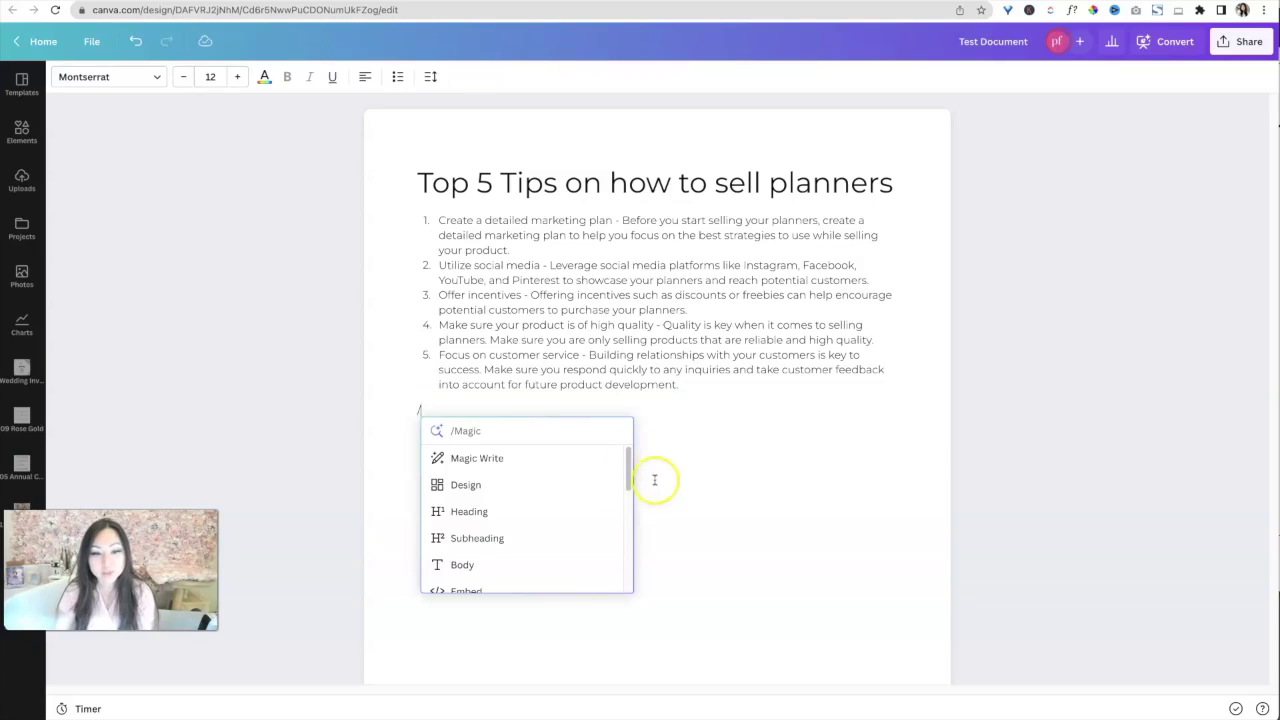
pyautogui.click(523, 458)
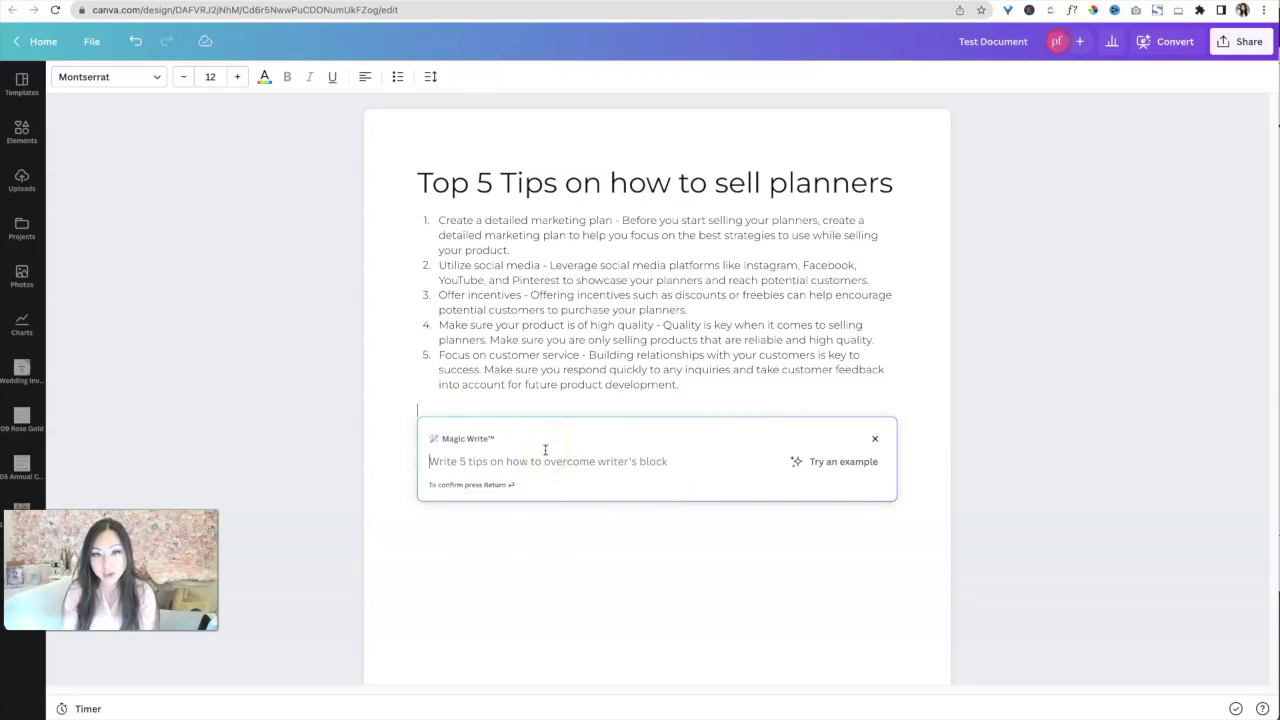
pyautogui.write('Top 5 Tips on how to sell plan')
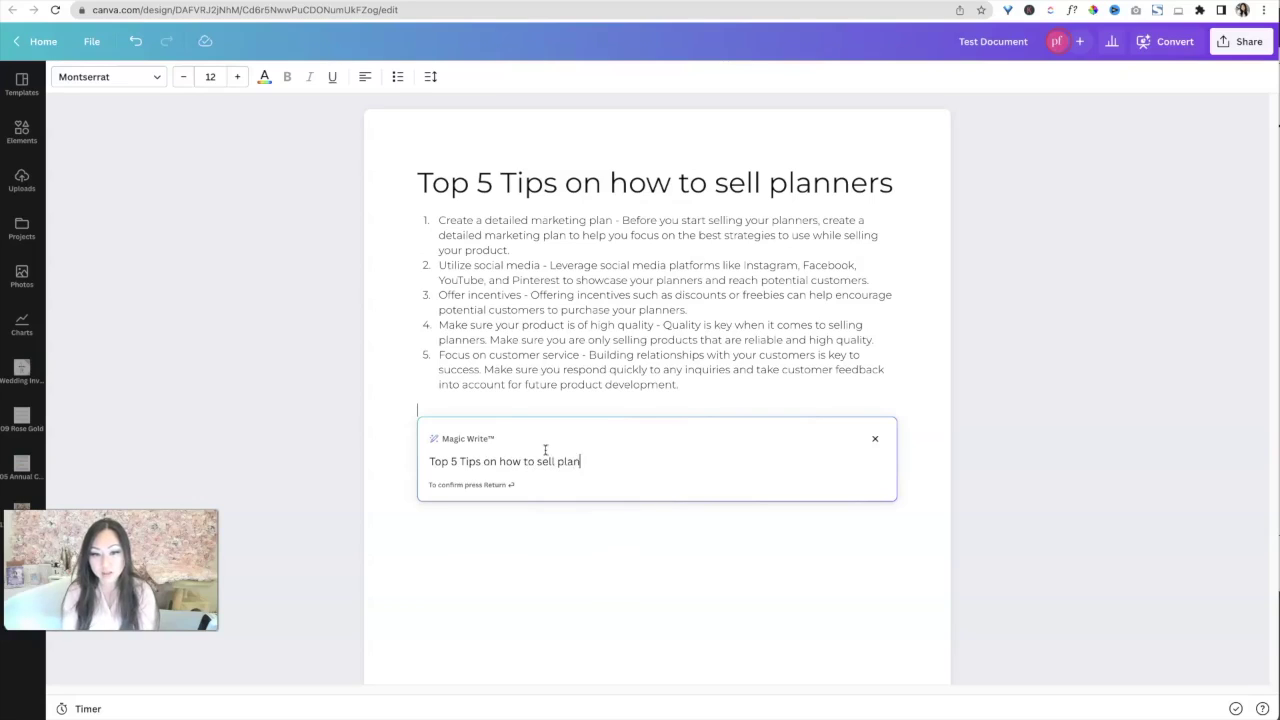
pyautogui.press('Return')
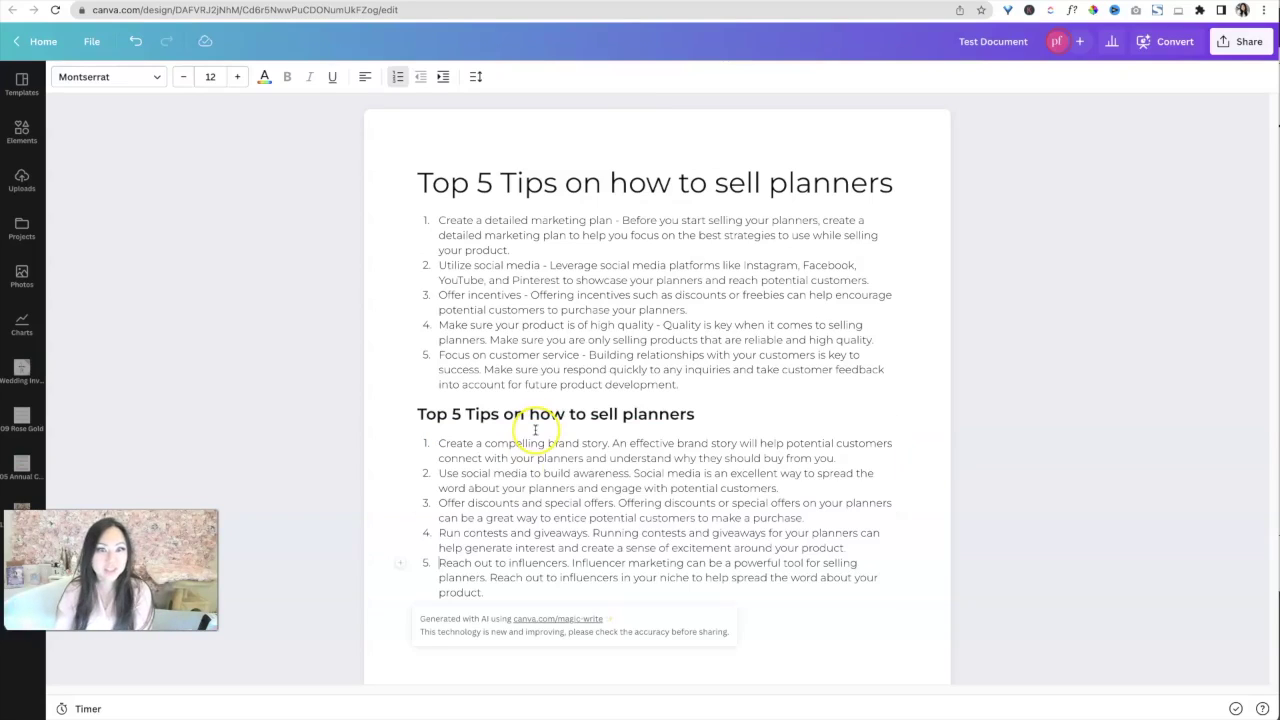
# - End the second list with an unnumbered line and type / there
pyautogui.click(590, 443)
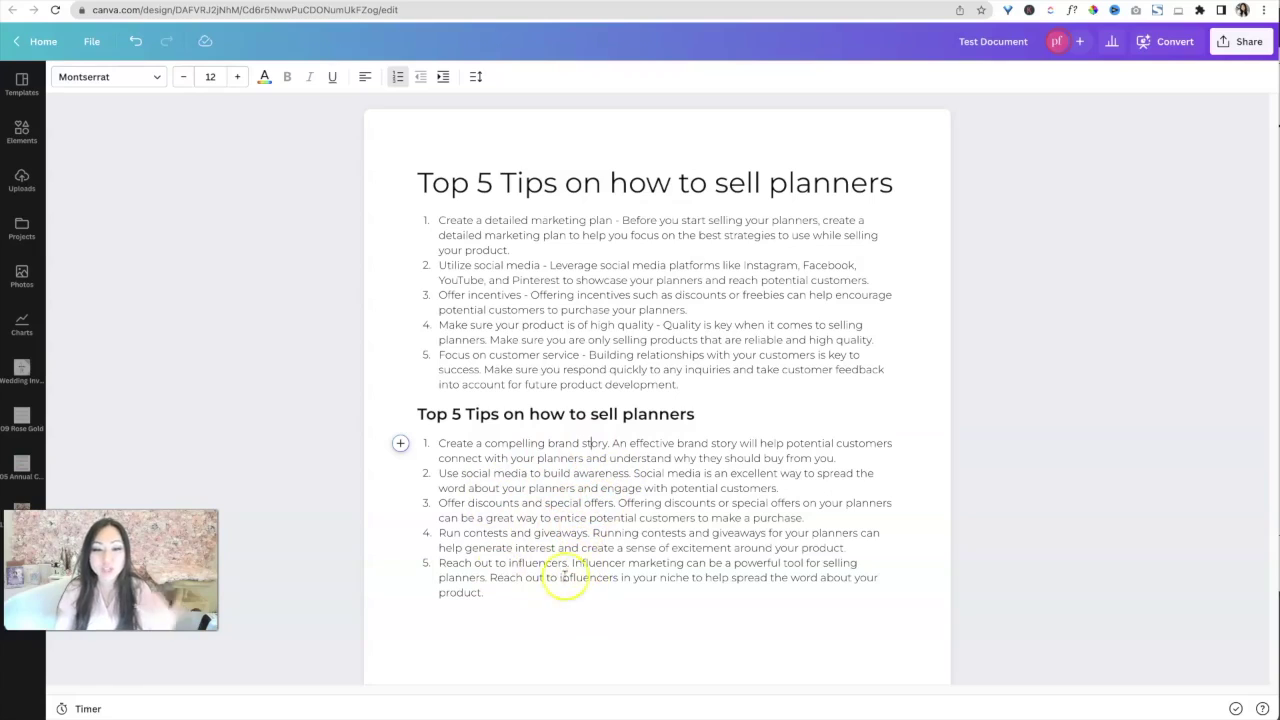
pyautogui.click(506, 663)
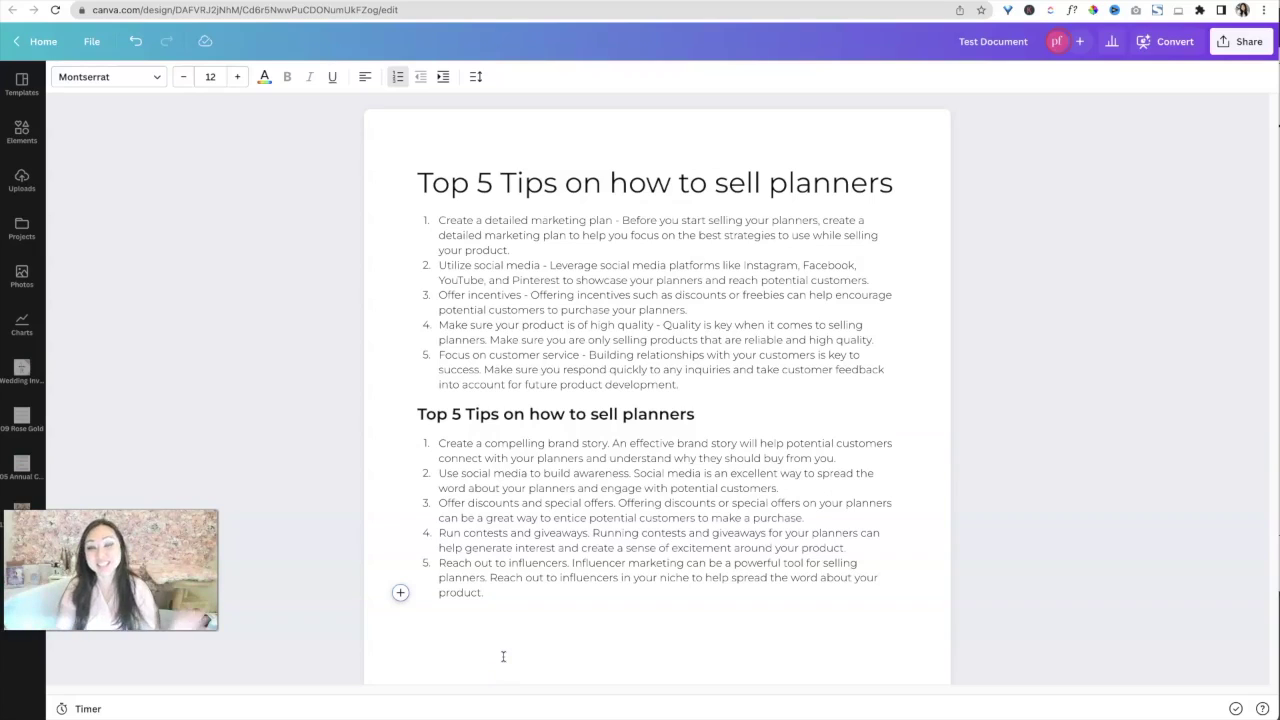
pyautogui.press('Return')
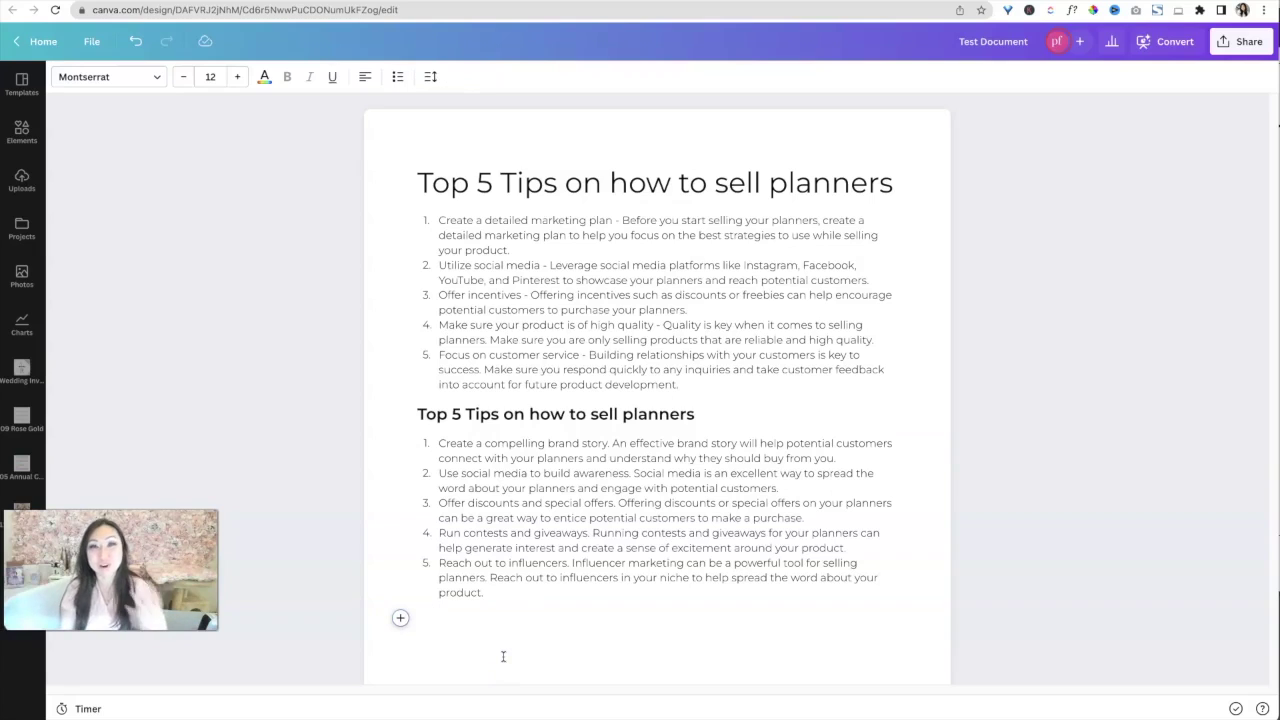
pyautogui.click(492, 654)
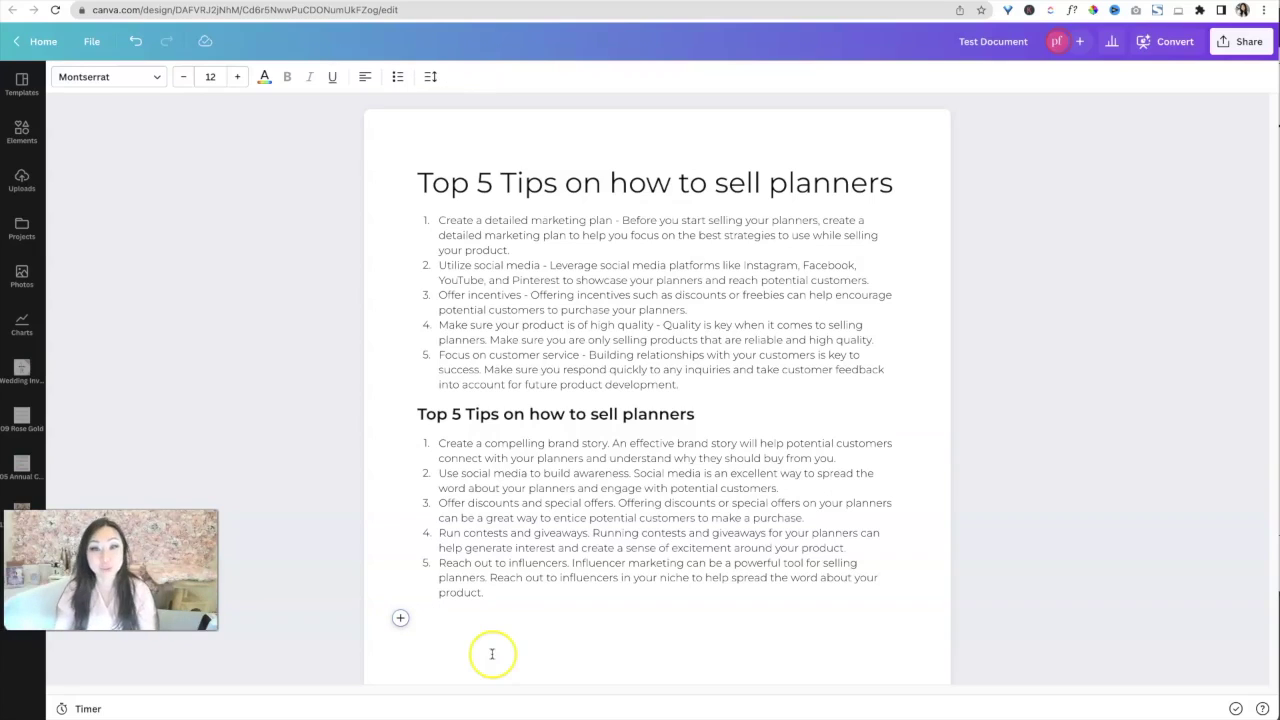
pyautogui.write('/')
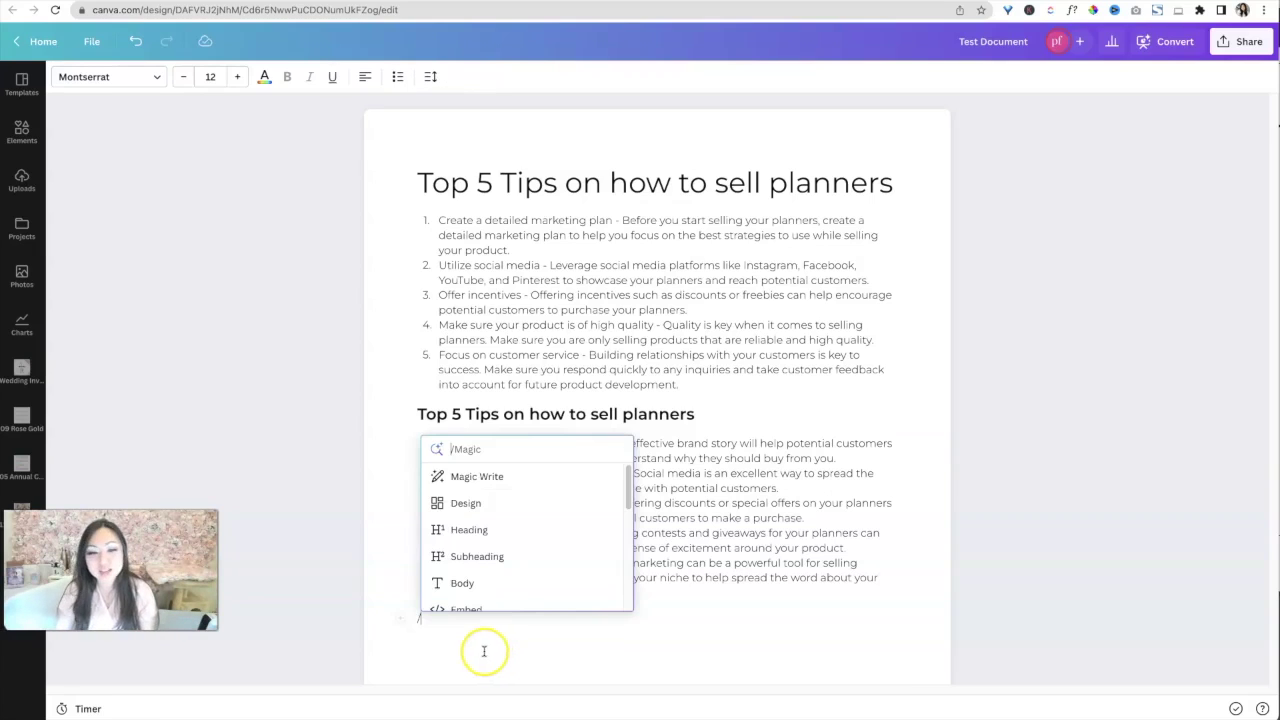
# - Insert a 2000×600 embedded design and apply the Let's get started template
pyautogui.click(495, 512)
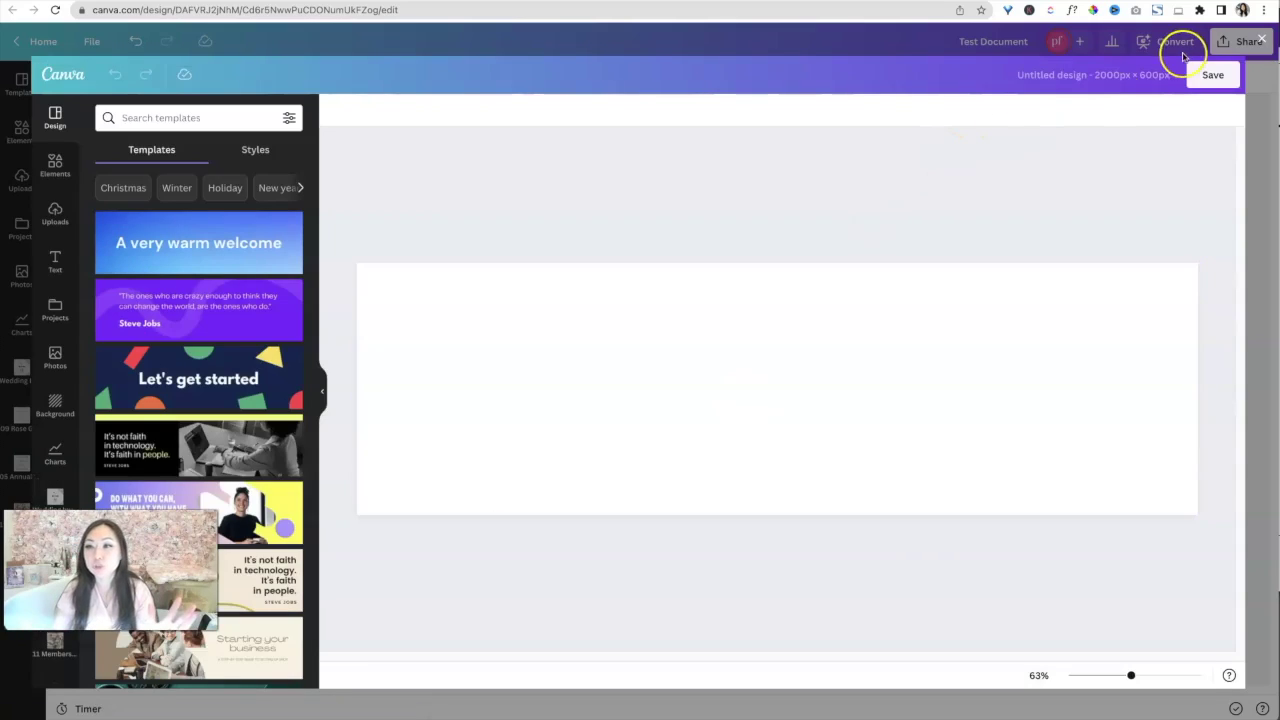
pyautogui.click(1160, 78)
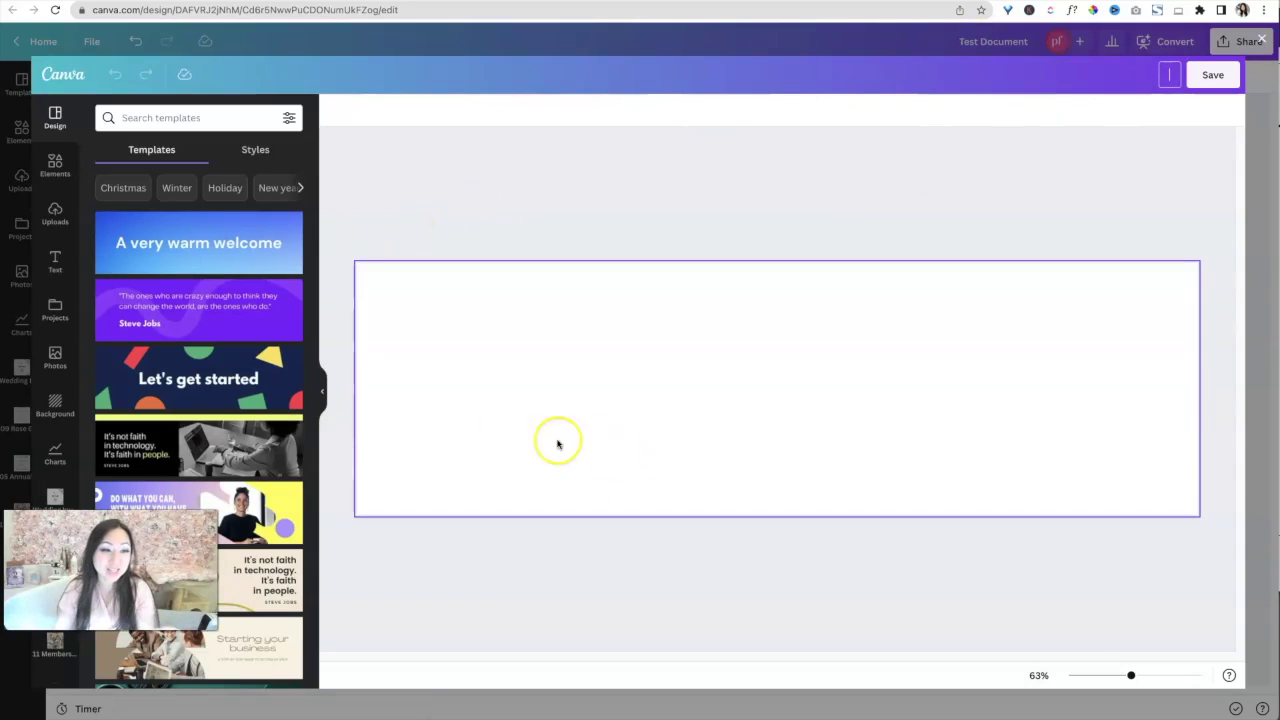
pyautogui.click(203, 378)
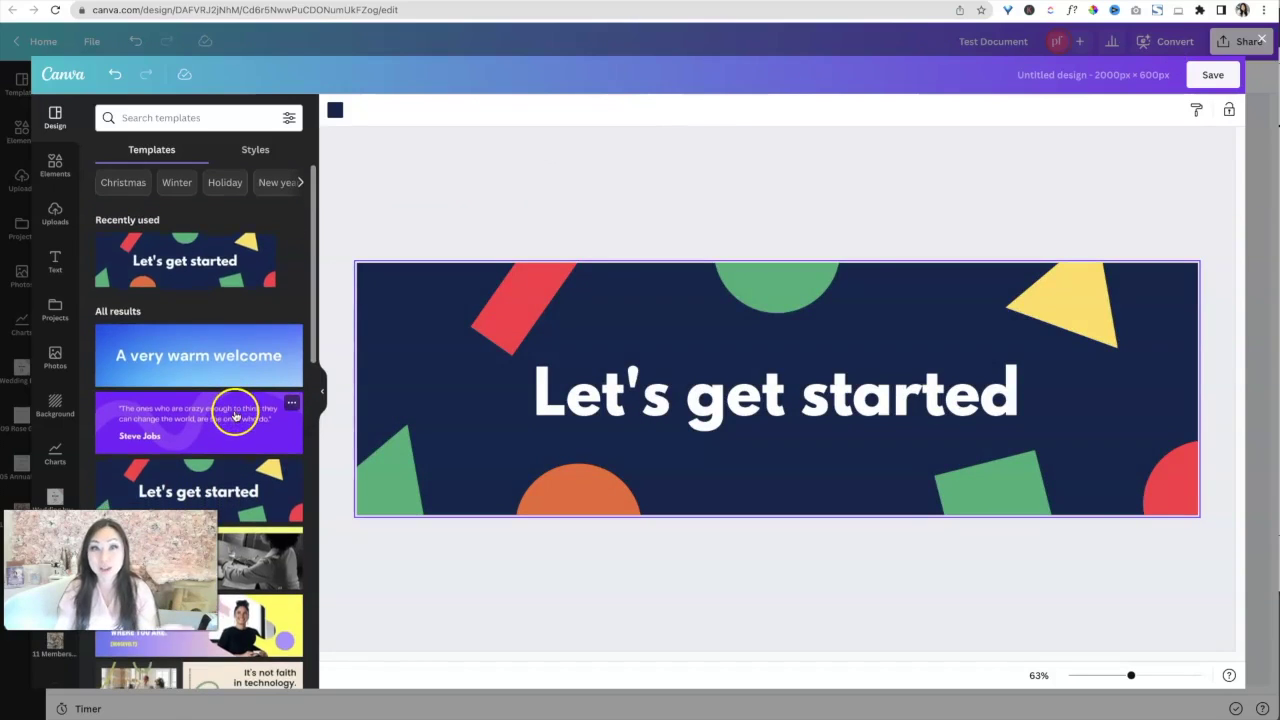
# - Delete the banner's navy background, headline text and red rectangle
pyautogui.scroll(-3, 237, 412)
pyautogui.click(460, 383)
pyautogui.press('Delete')
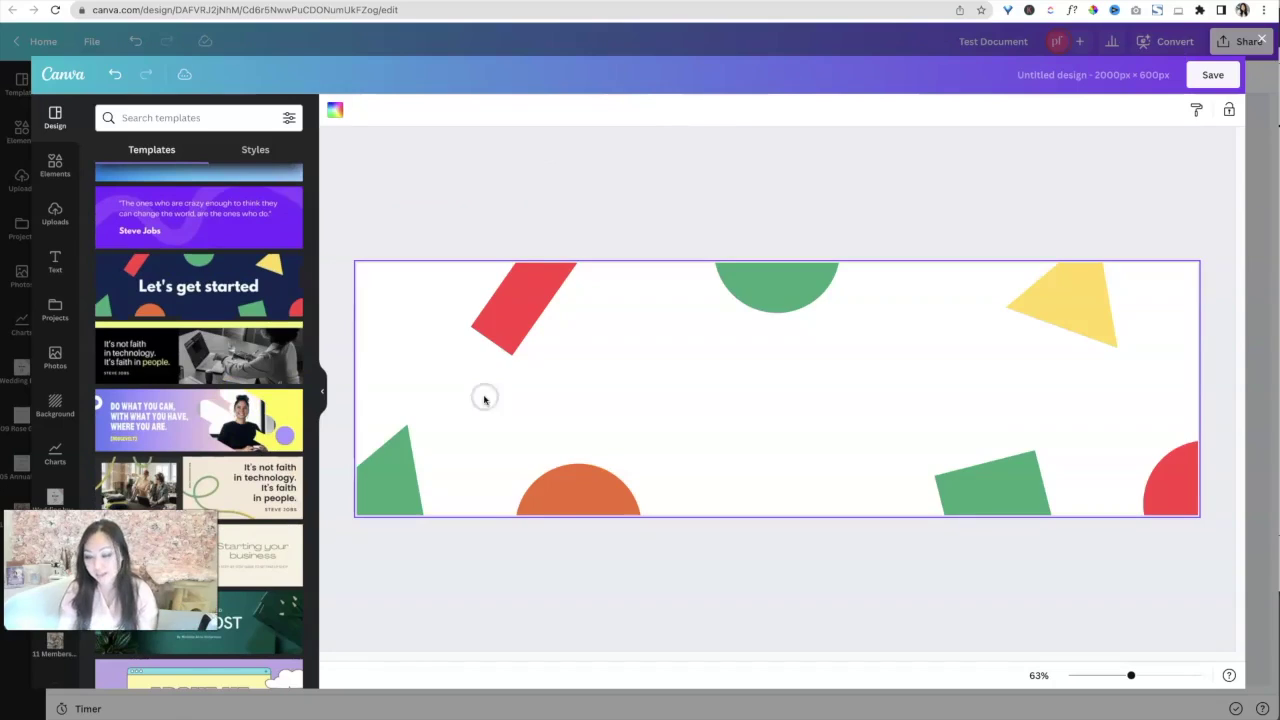
pyautogui.click(489, 401)
pyautogui.click(503, 326)
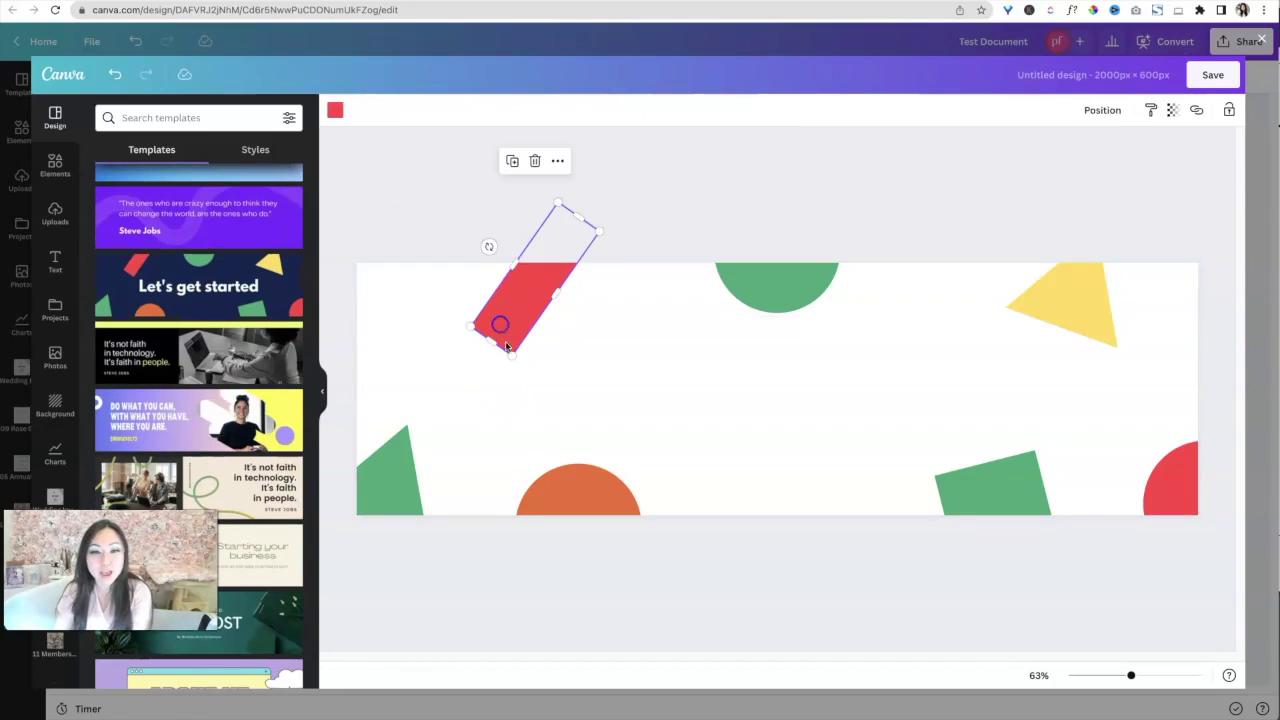
pyautogui.press('Delete')
# - Delete the green triangles, green parallelogram and semicircles, leaving only the yellow triangle
pyautogui.click(428, 451)
pyautogui.press('Delete')
pyautogui.click(577, 477)
pyautogui.press('Delete')
pyautogui.click(960, 484)
pyautogui.press('Delete')
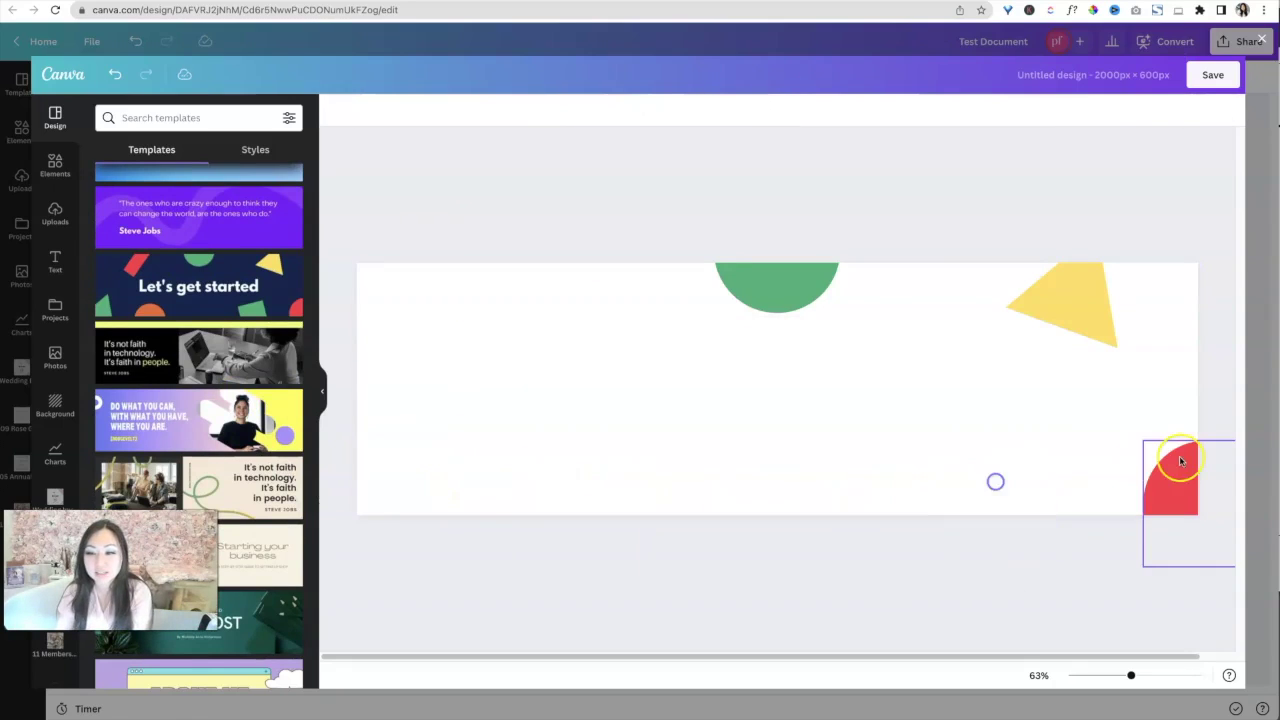
pyautogui.click(1181, 457)
pyautogui.press('Delete')
pyautogui.click(1101, 306)
pyautogui.click(778, 300)
pyautogui.press('Delete')
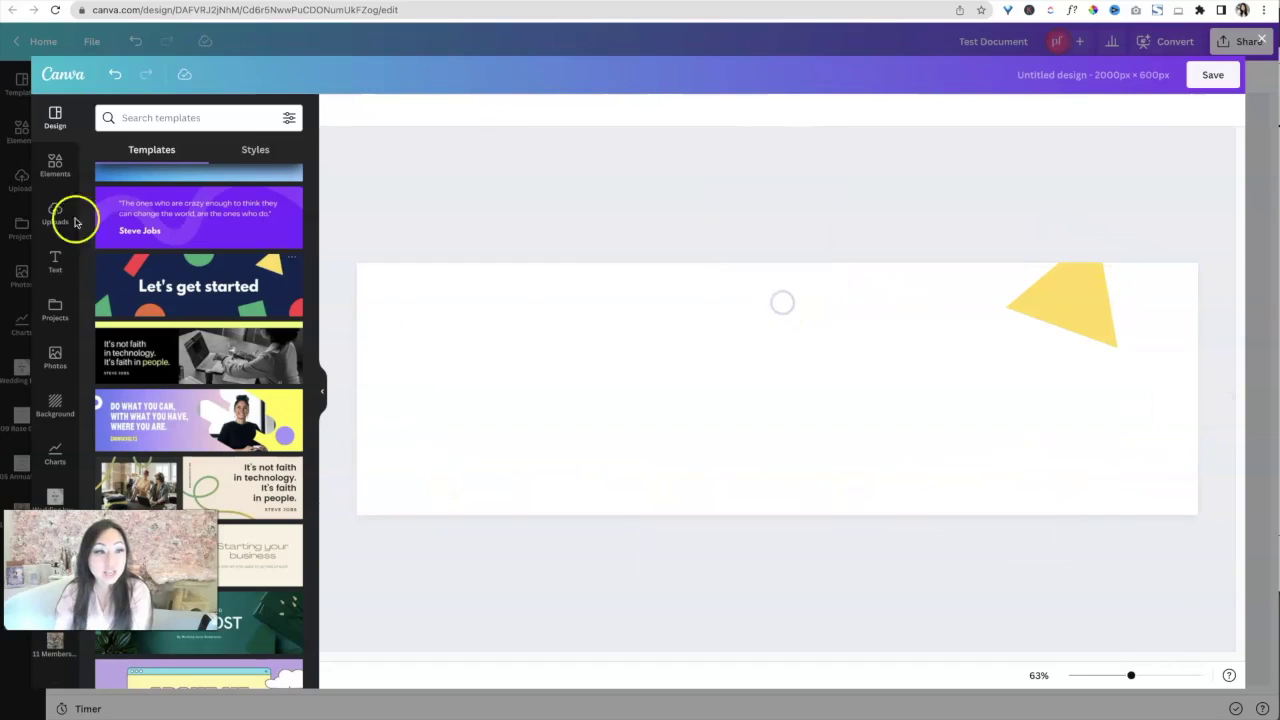
# - Place the uploaded kitten photo and the woman's portrait from Uploads on the banner's right side
pyautogui.click(55, 212)
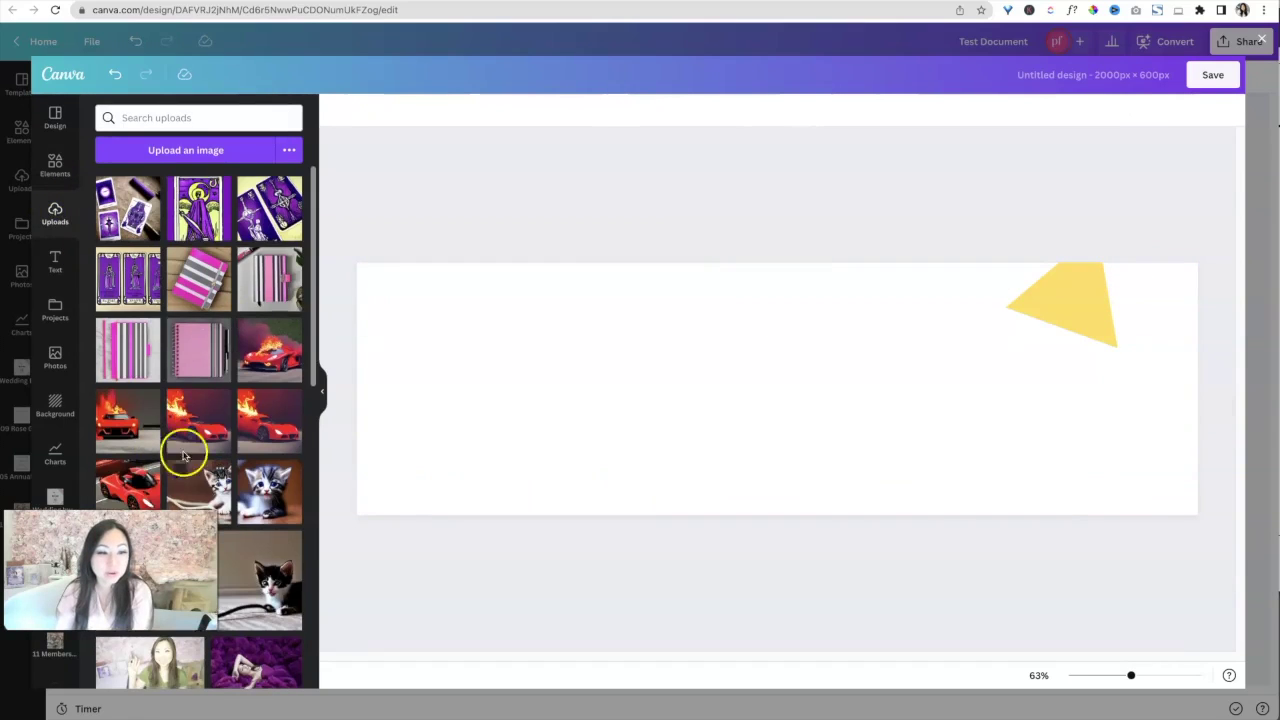
pyautogui.scroll(-5, 180, 440)
pyautogui.scroll(1, 181, 420)
pyautogui.click(150, 280)
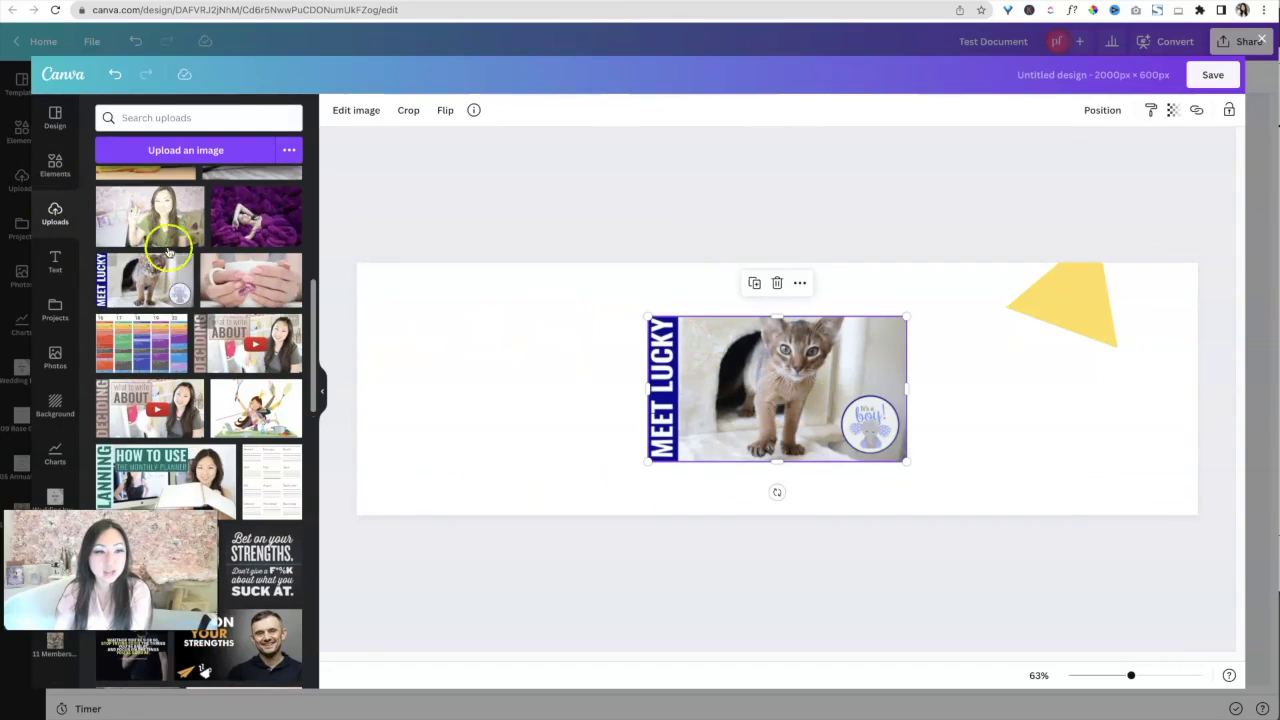
pyautogui.moveTo(145, 210); pyautogui.dragTo(1115, 412)
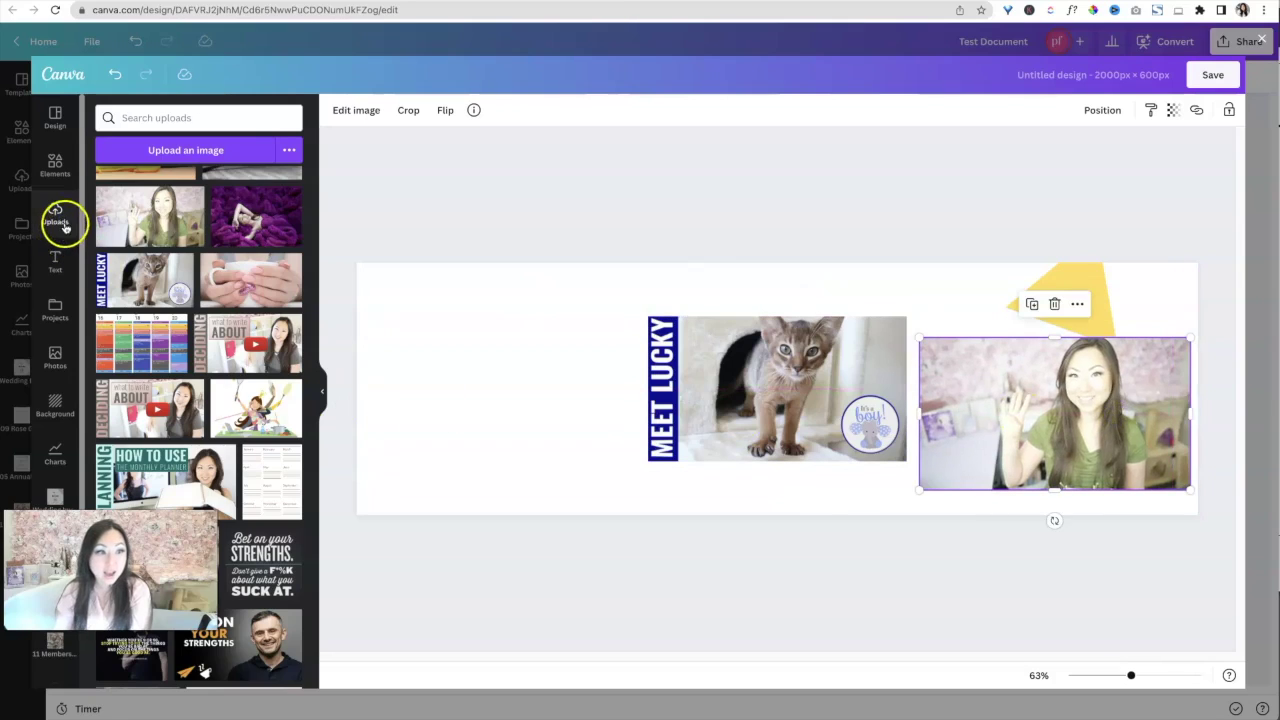
# - Add the orange concentric-circle graphic and a lower-left progress ring, lowering its percentage
pyautogui.click(56, 178)
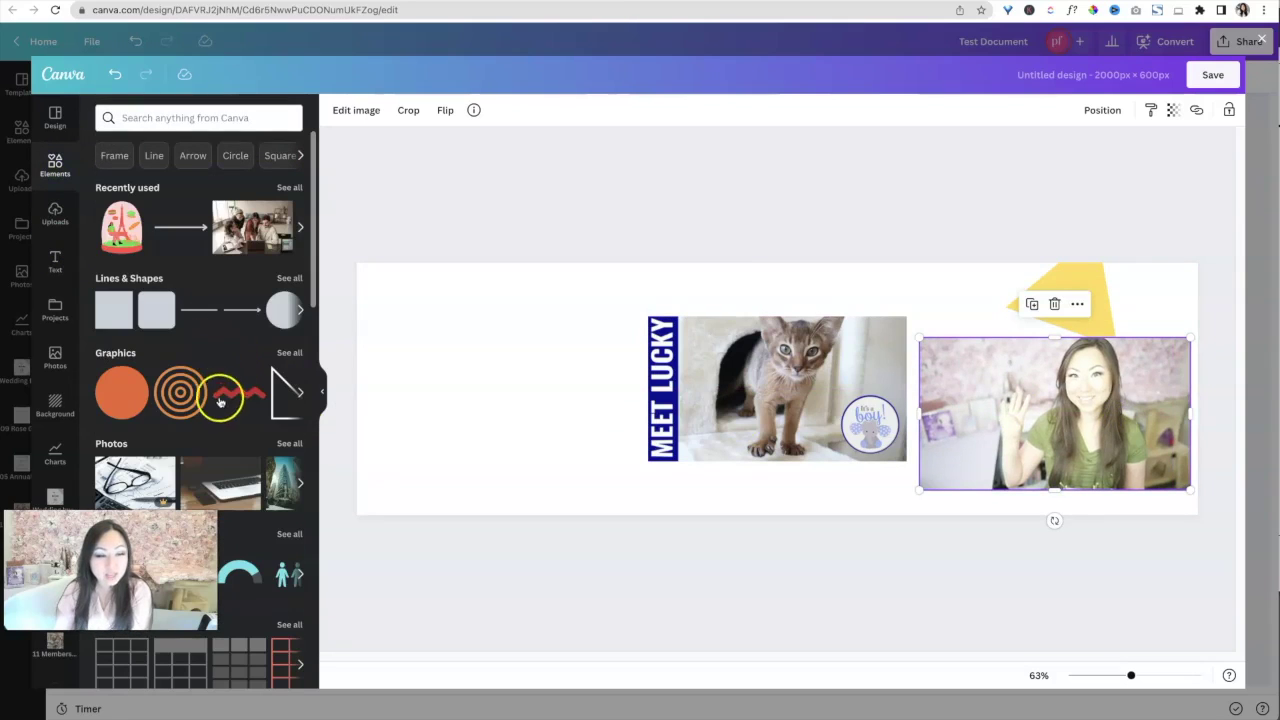
pyautogui.moveTo(175, 398); pyautogui.dragTo(416, 259)
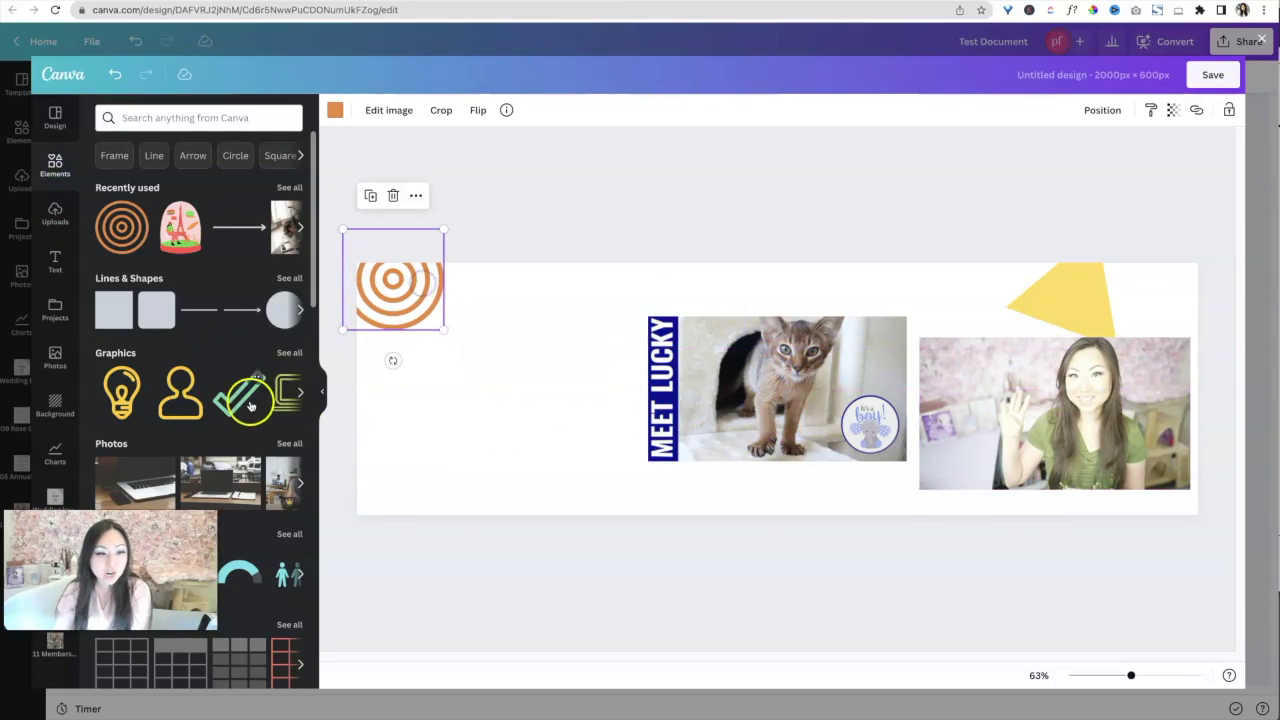
pyautogui.scroll(-3, 248, 408)
pyautogui.scroll(-3, 248, 408)
pyautogui.click(126, 290)
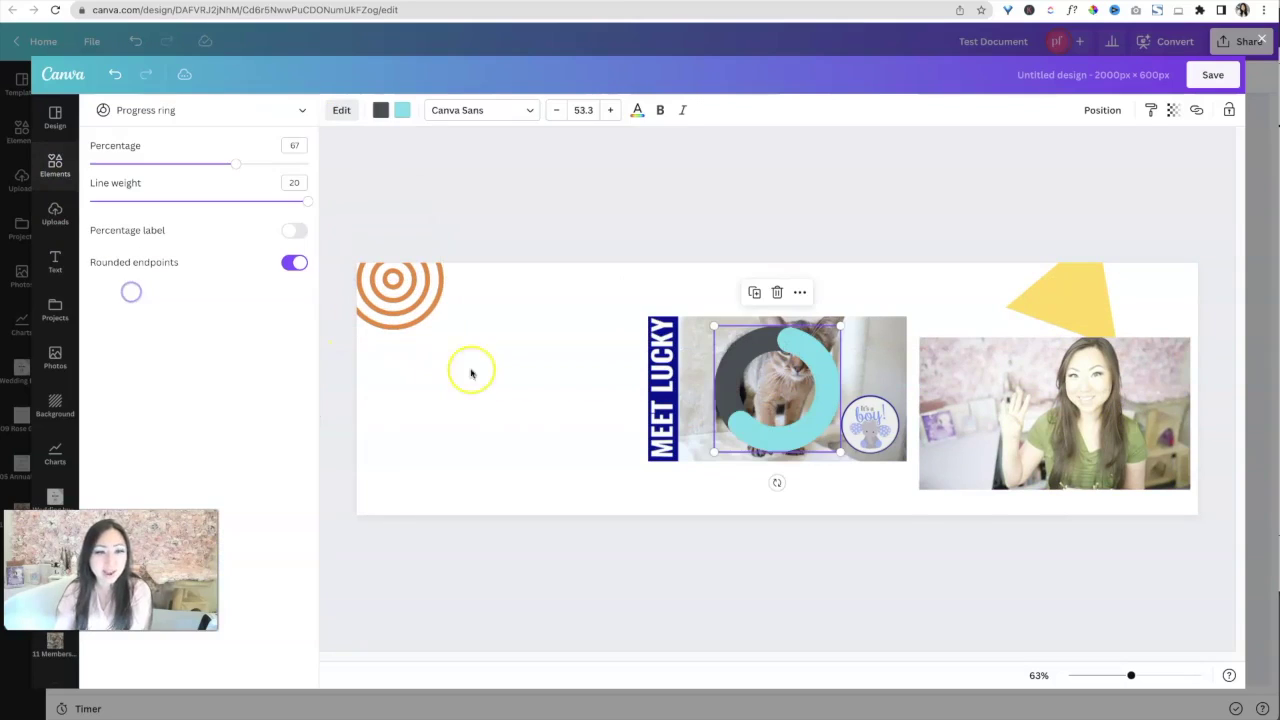
pyautogui.moveTo(750, 428); pyautogui.dragTo(416, 466)
pyautogui.moveTo(238, 165)
pyautogui.mouseDown()
pyautogui.moveTo(177, 163)
pyautogui.moveTo(213, 165)
pyautogui.mouseUp()
pyautogui.click(302, 111)
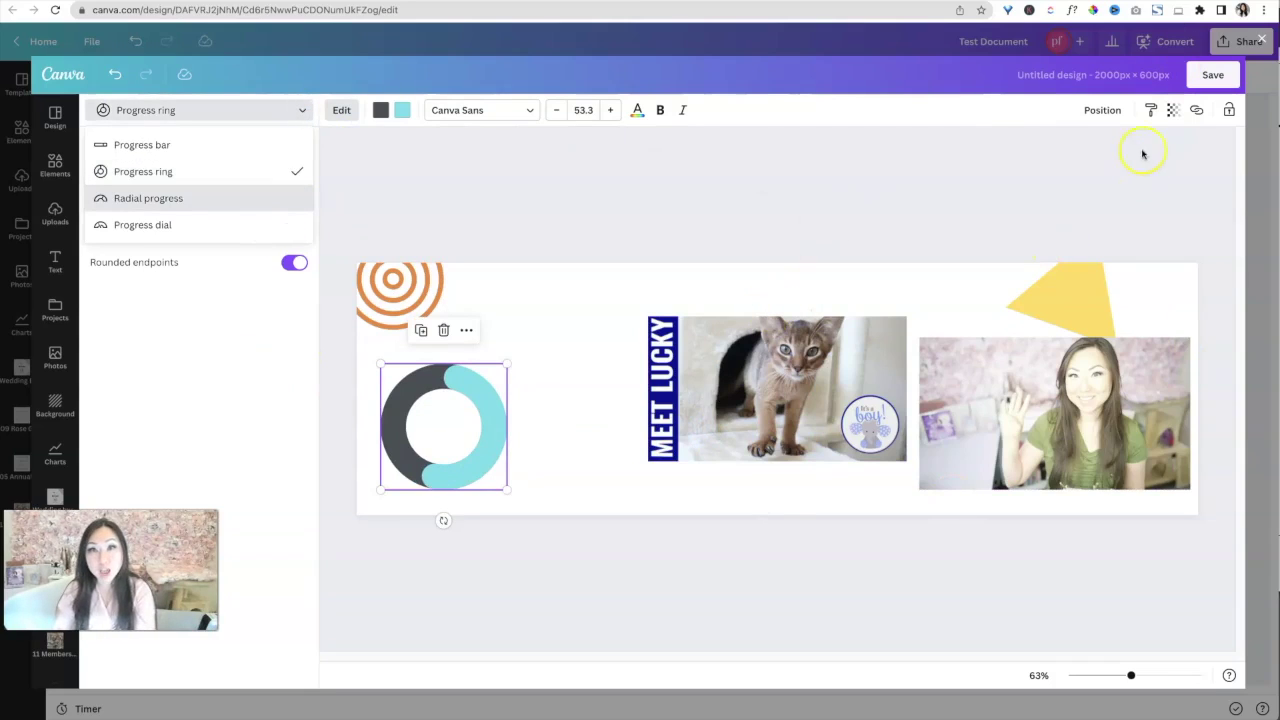
# - Save the banner back into the doc and try resizing the embedded design
pyautogui.click(1212, 75)
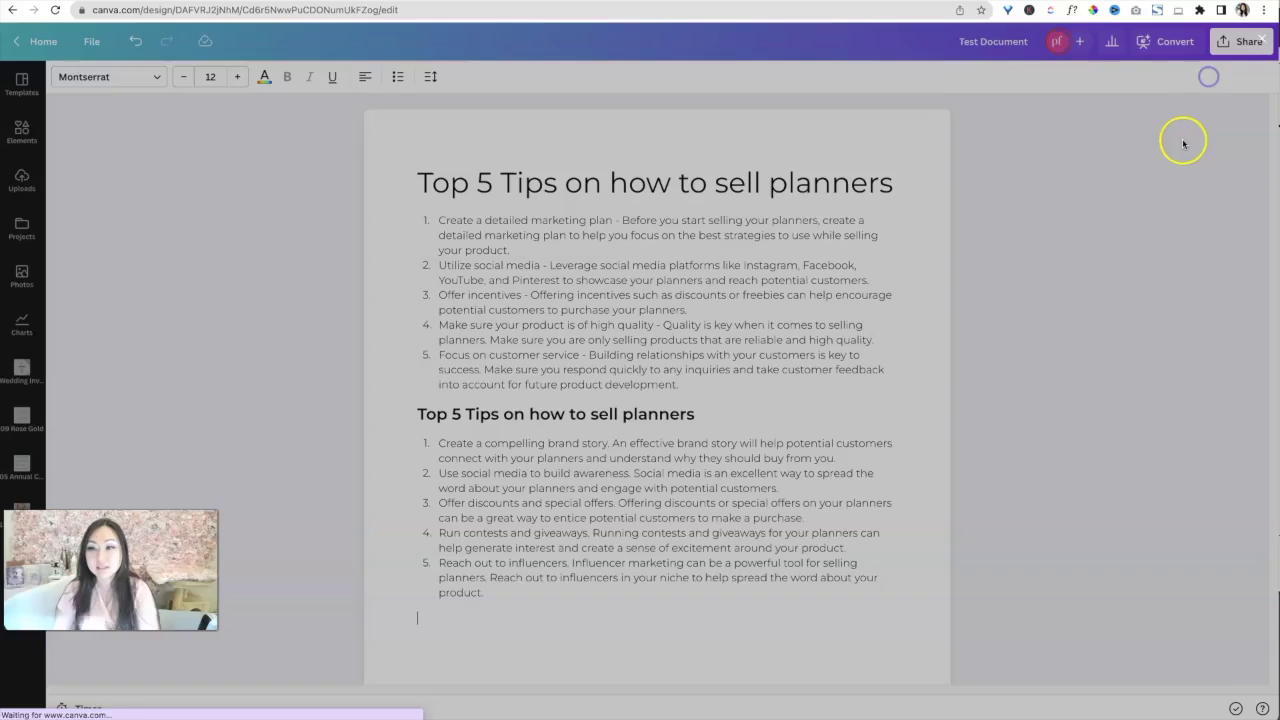
pyautogui.scroll(-1, 640, 500)
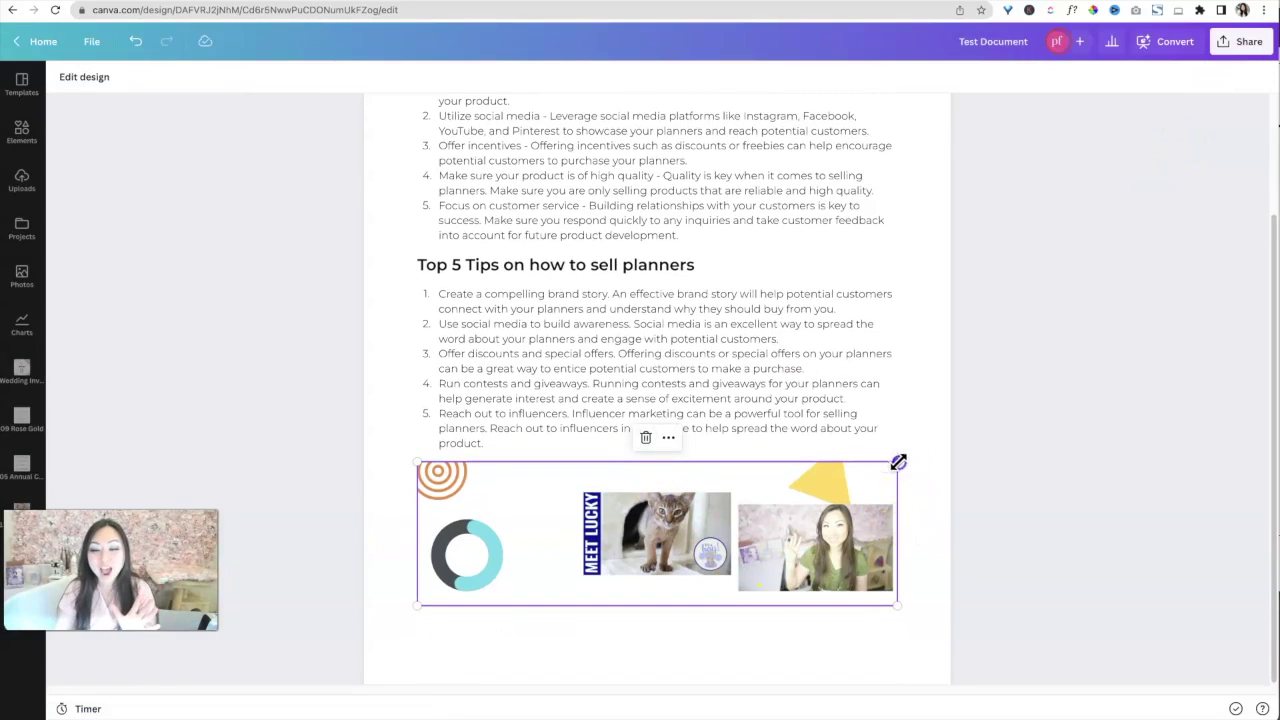
pyautogui.moveTo(885, 471); pyautogui.dragTo(766, 537)
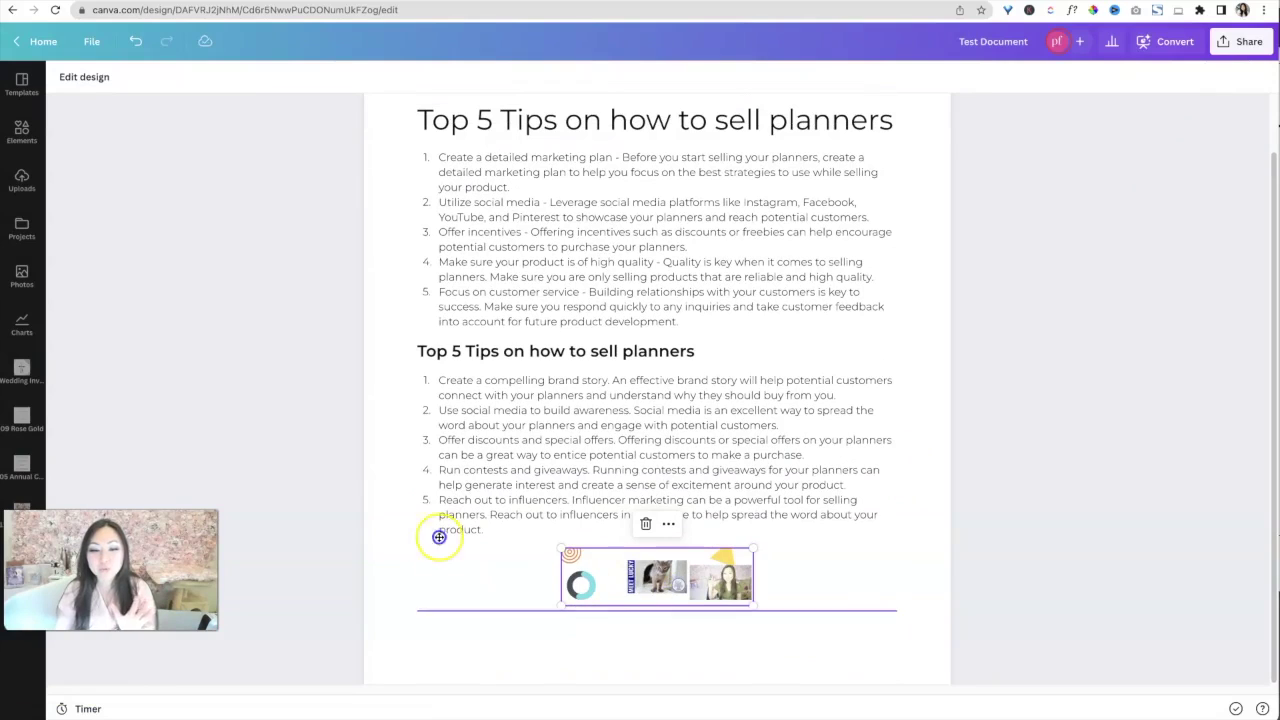
pyautogui.moveTo(749, 565); pyautogui.dragTo(894, 563)
# - Move the embedded design just under the second heading and shrink it to a small centred image
pyautogui.scroll(-3, 925, 551)
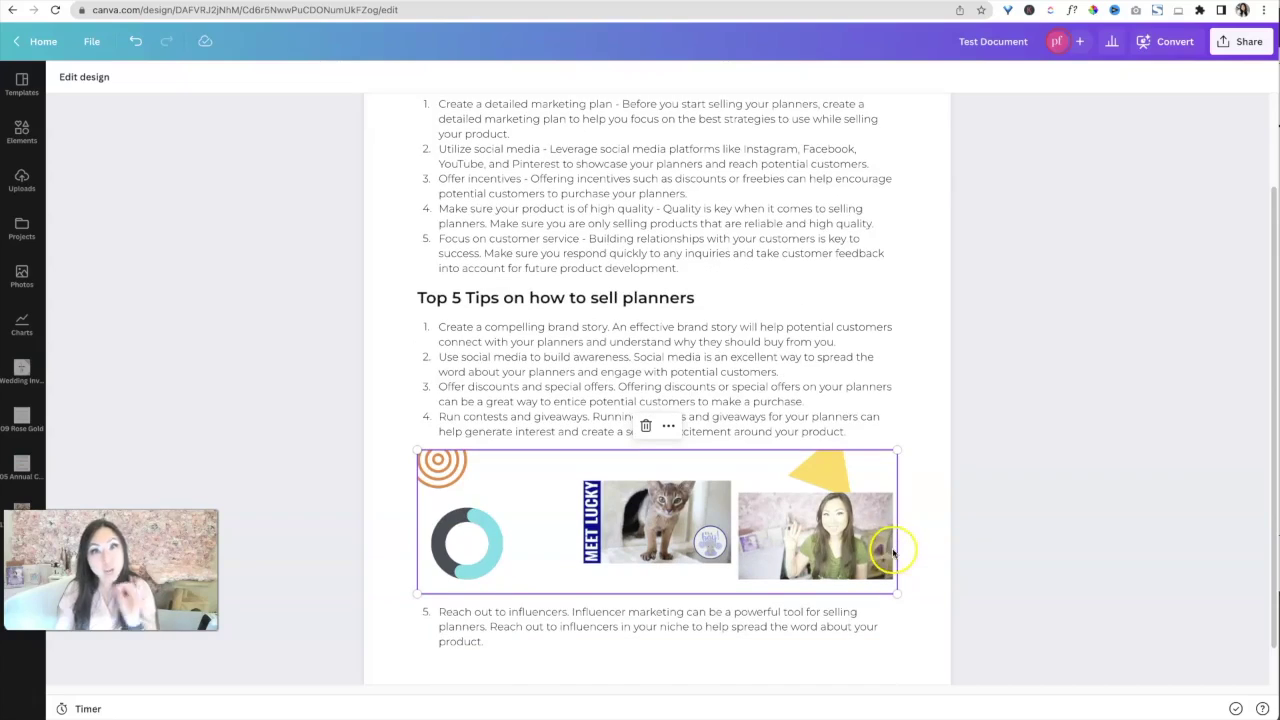
pyautogui.moveTo(757, 545); pyautogui.dragTo(745, 357)
pyautogui.scroll(3, 745, 357)
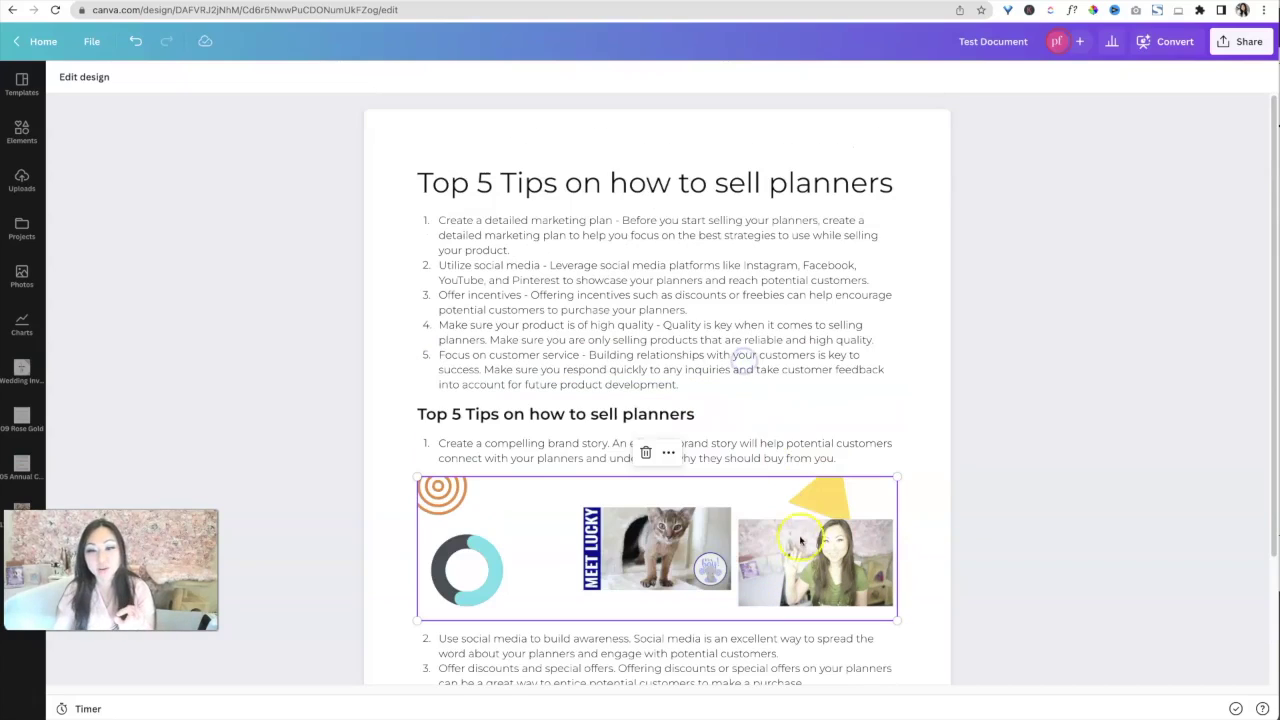
pyautogui.moveTo(797, 543); pyautogui.dragTo(820, 414)
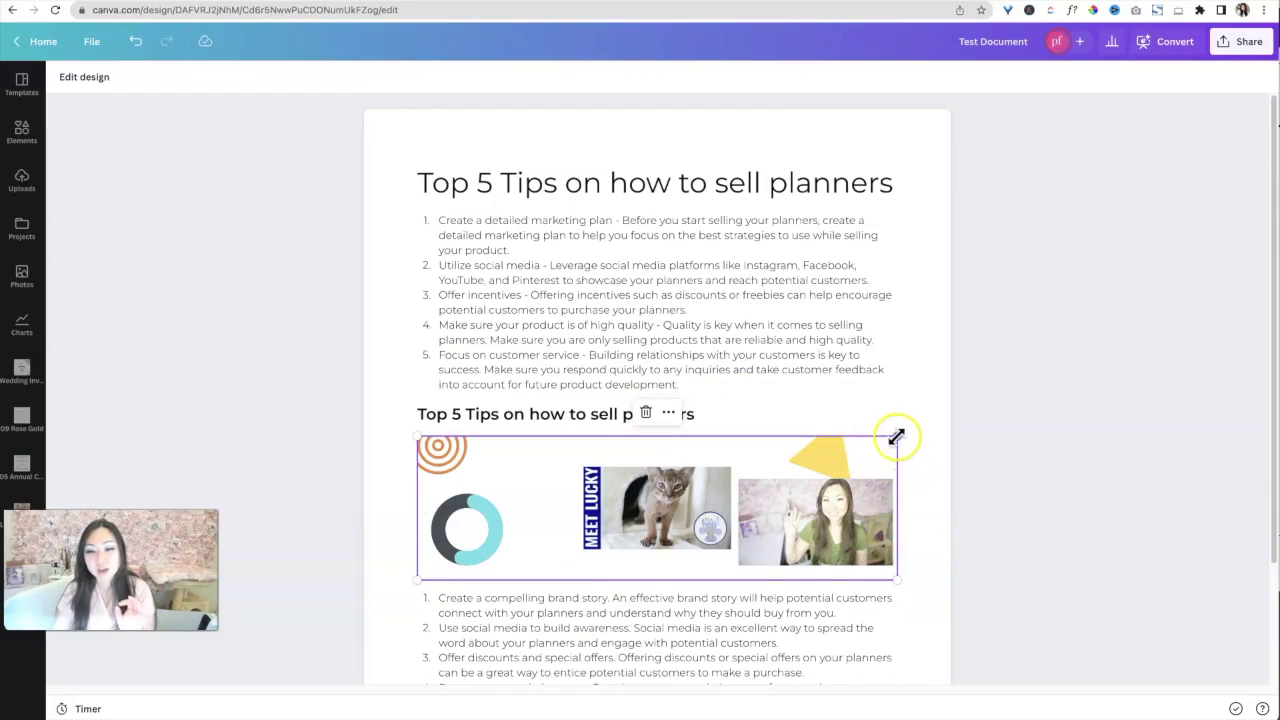
pyautogui.moveTo(895, 437); pyautogui.dragTo(634, 500)
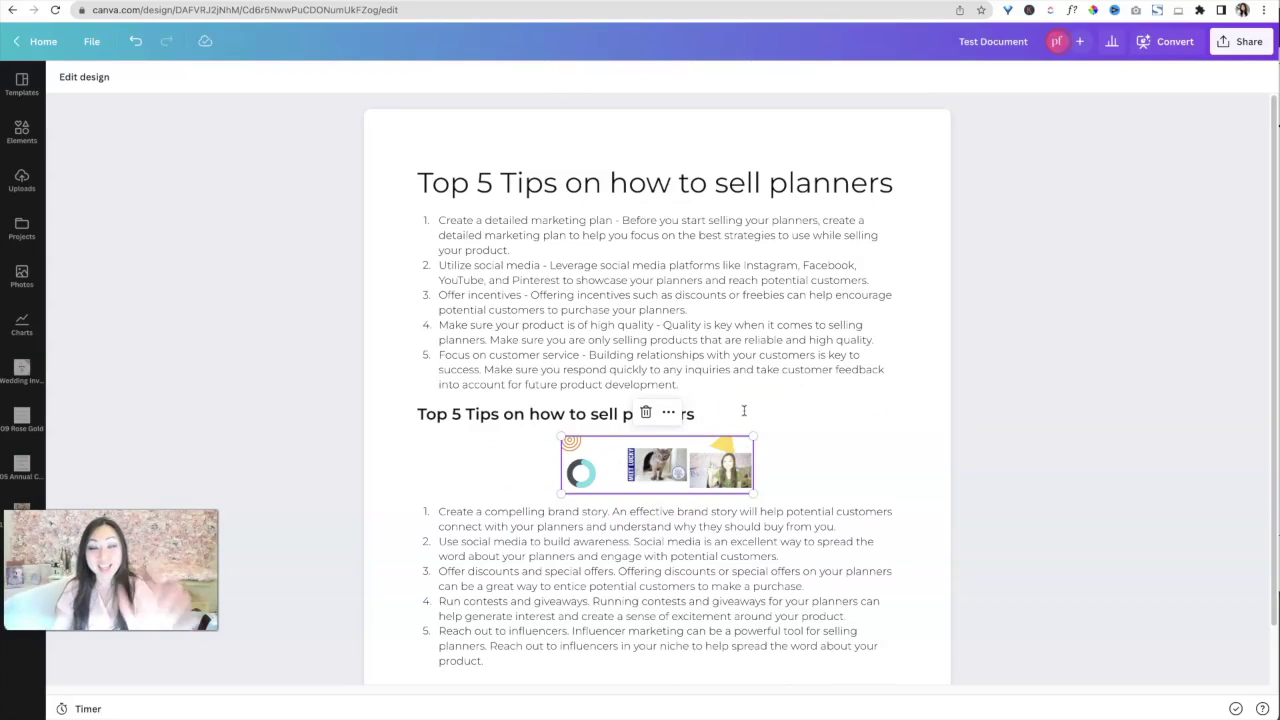
pyautogui.moveTo(200, 530); pyautogui.dragTo(265, 560)
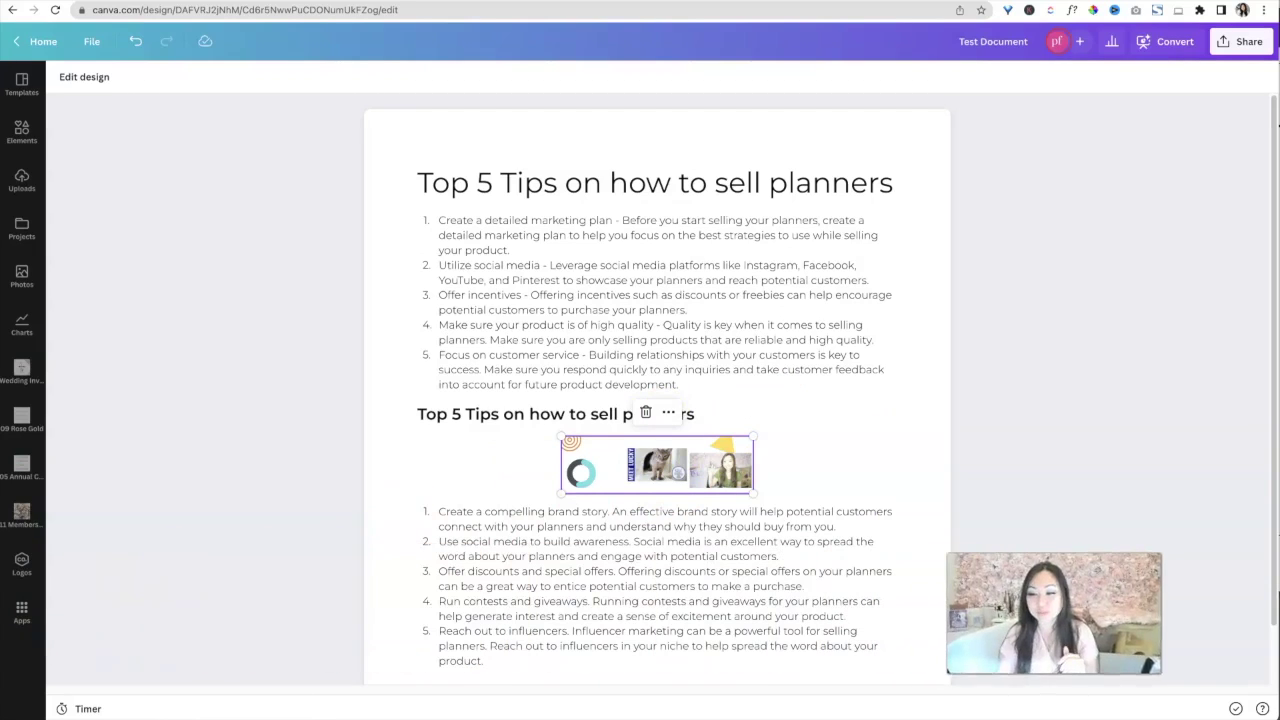
pyautogui.scroll(-1, 623, 486)
# - After the last list item, add a Heading 1 line reading 'Head'
pyautogui.click(530, 605)
pyautogui.press('Return')
pyautogui.write('/')
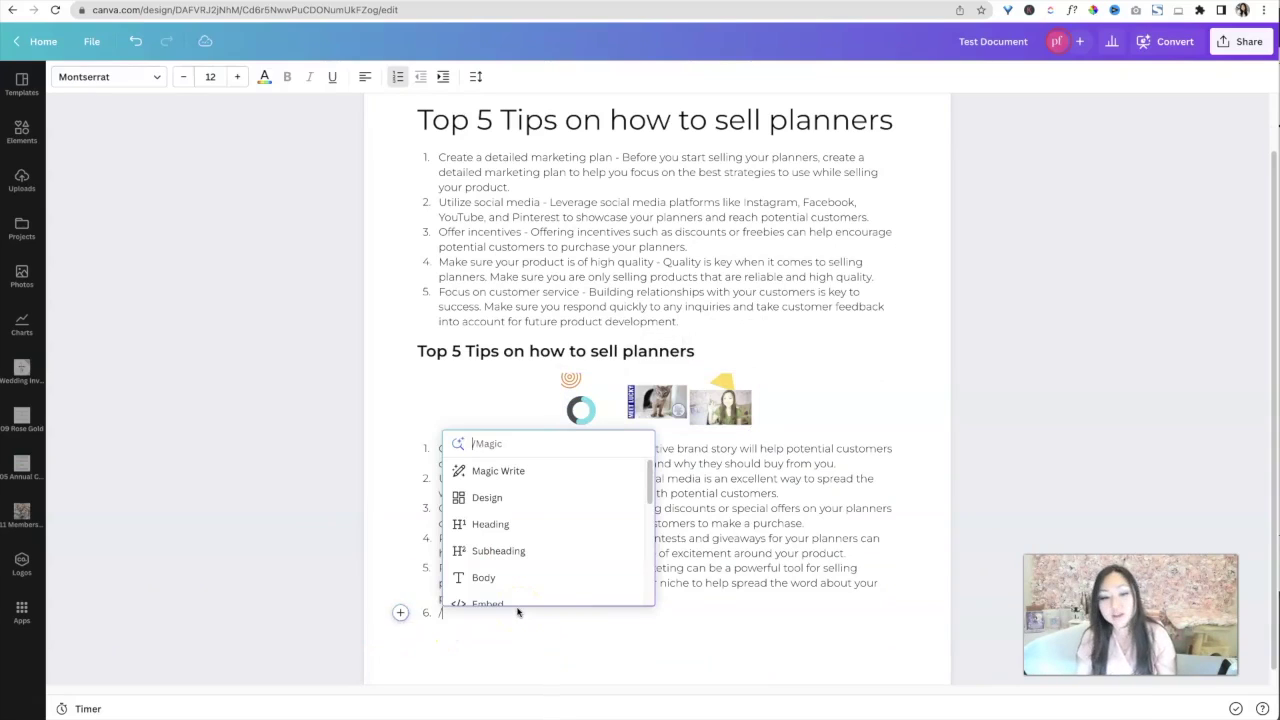
pyautogui.click(537, 525)
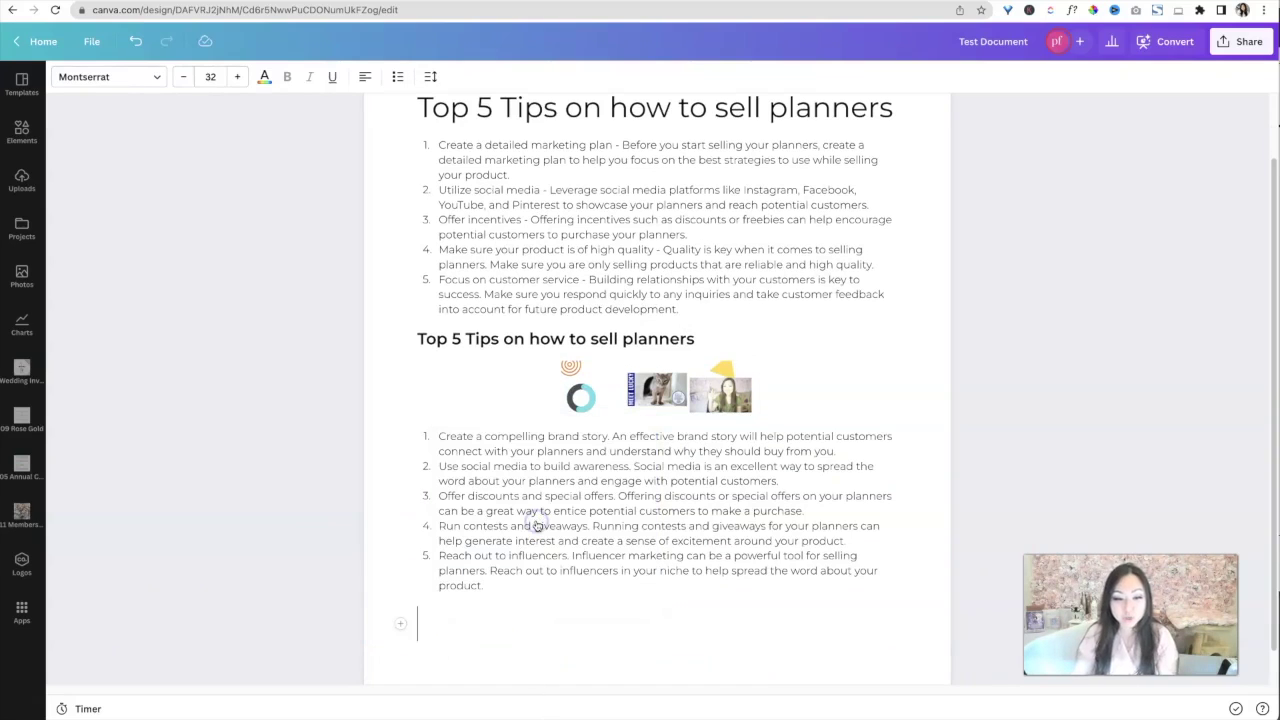
pyautogui.write('Heading 1')
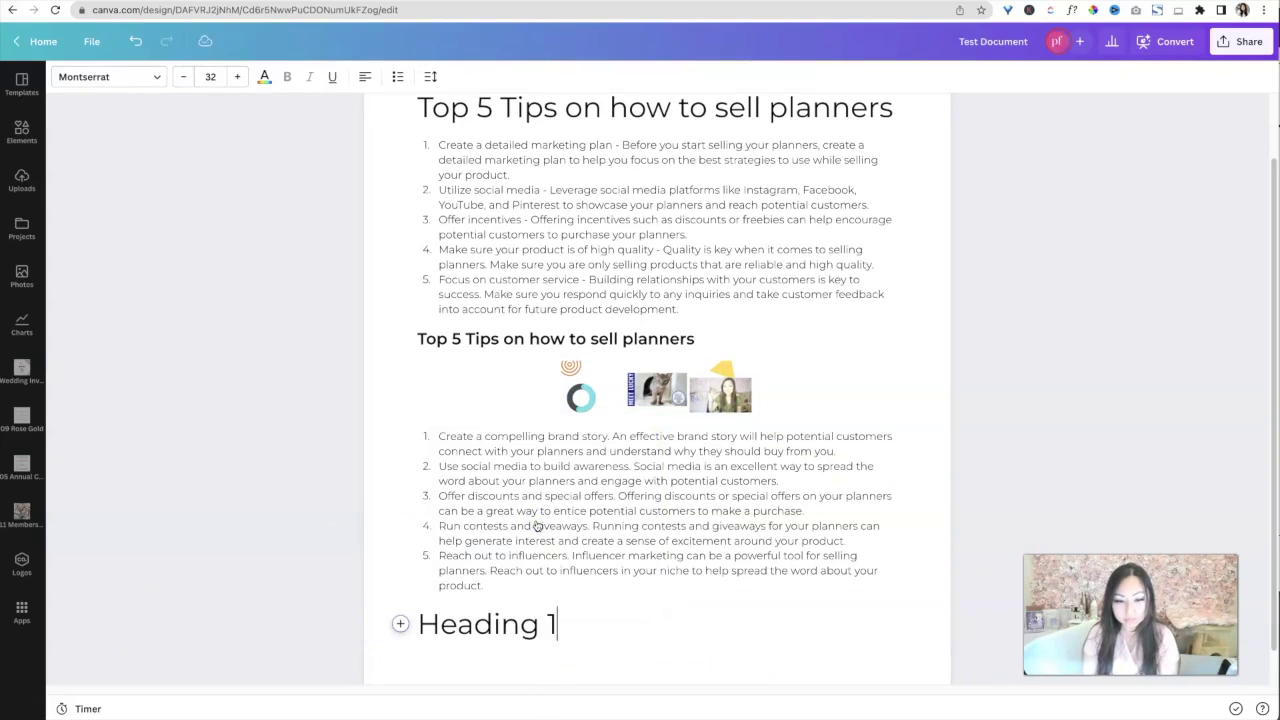
pyautogui.press('Return')
# - Add a Subheading line and a Body line, then start another empty line with a slash
pyautogui.write('/')
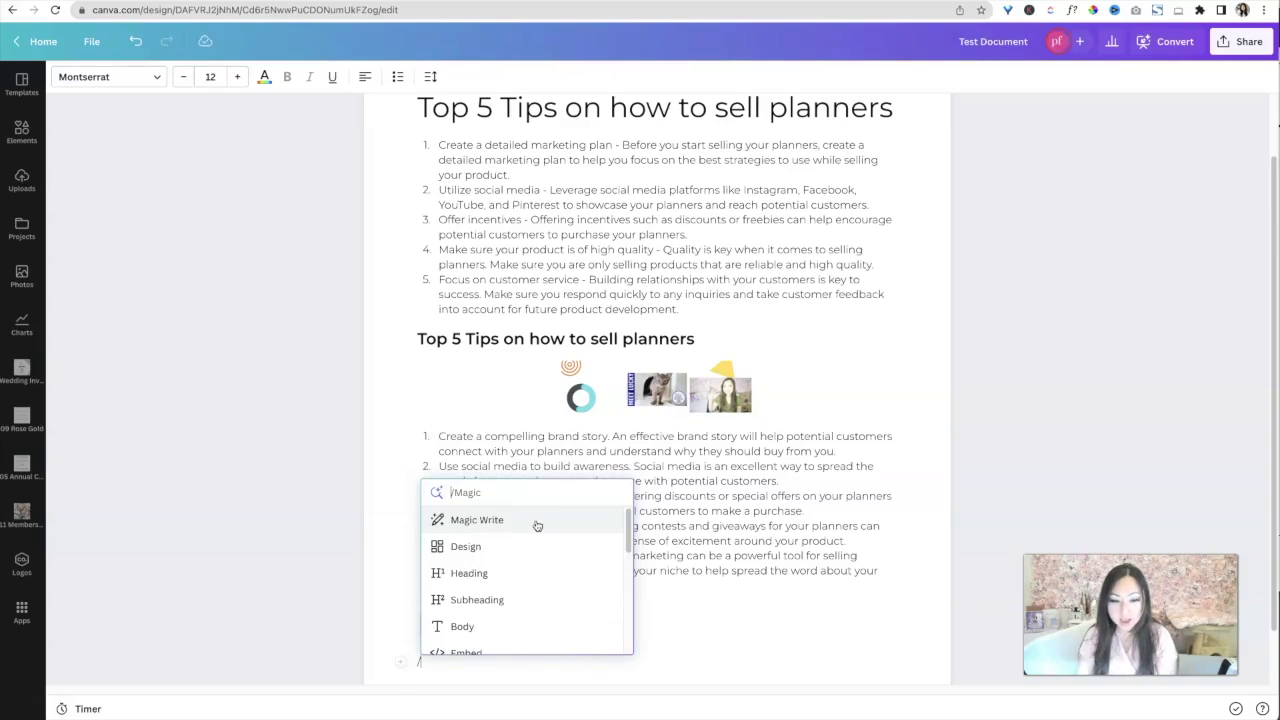
pyautogui.click(517, 600)
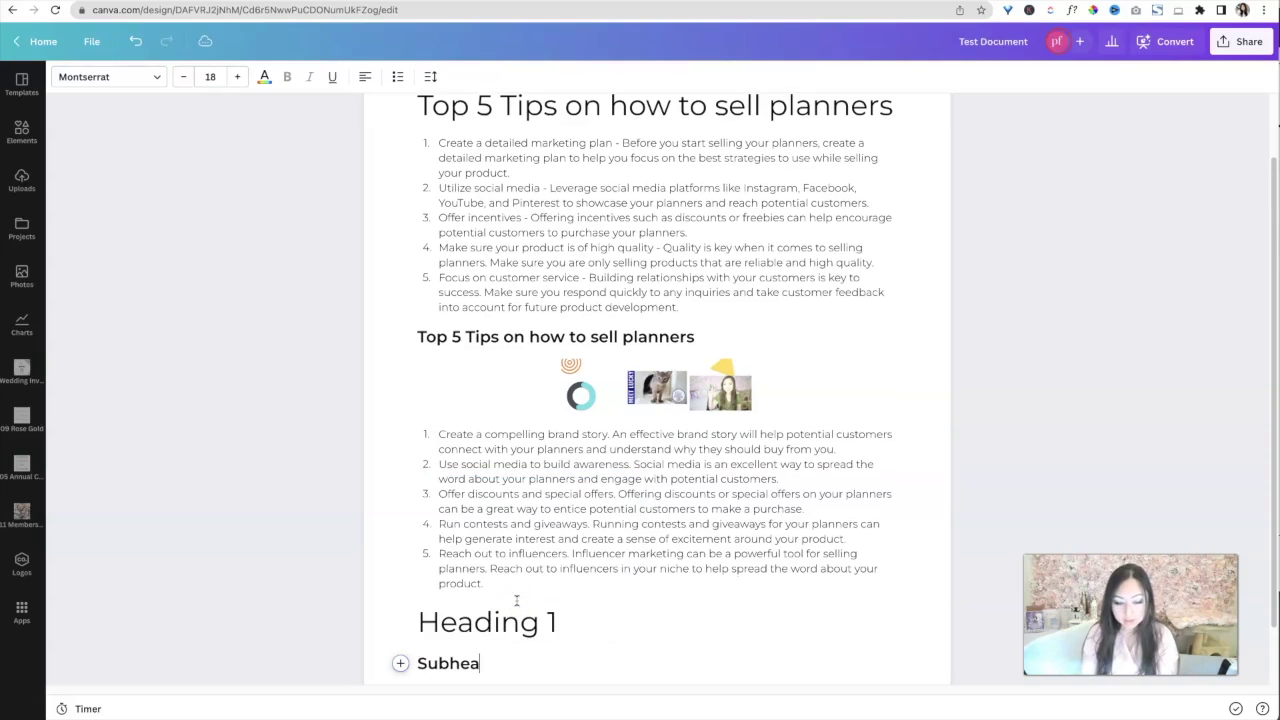
pyautogui.press('Return')
pyautogui.write('/')
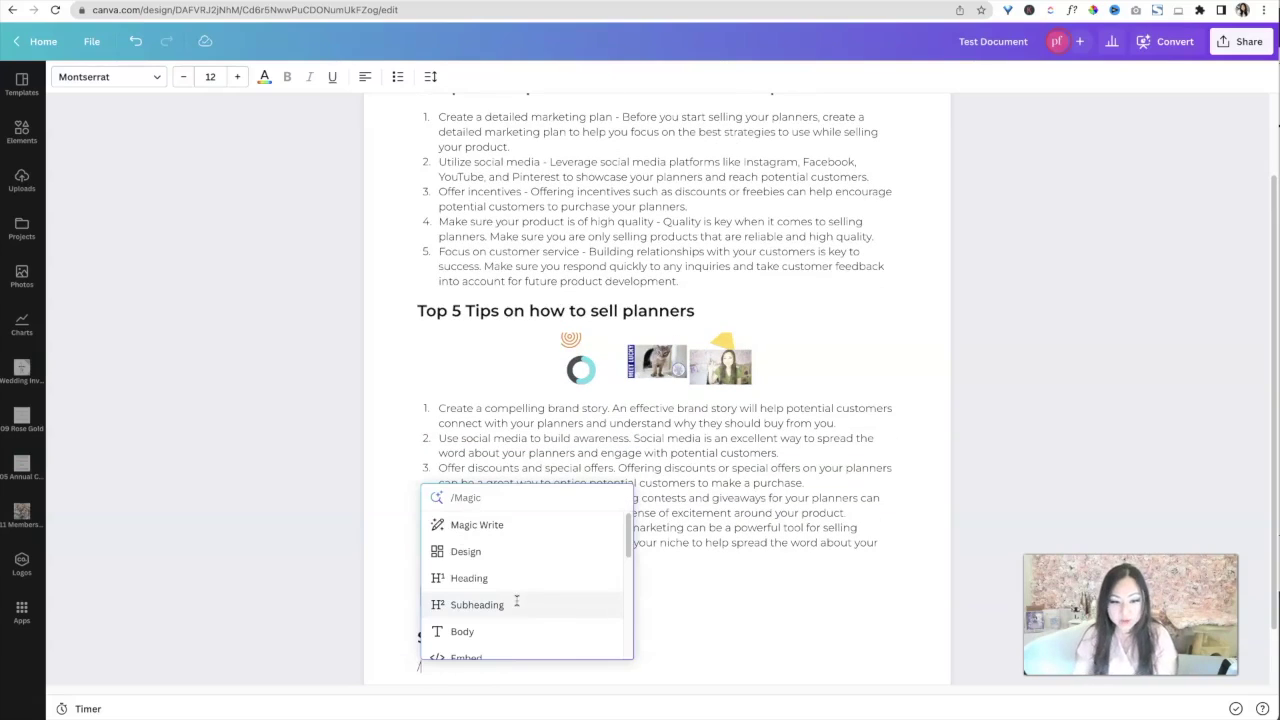
pyautogui.click(505, 632)
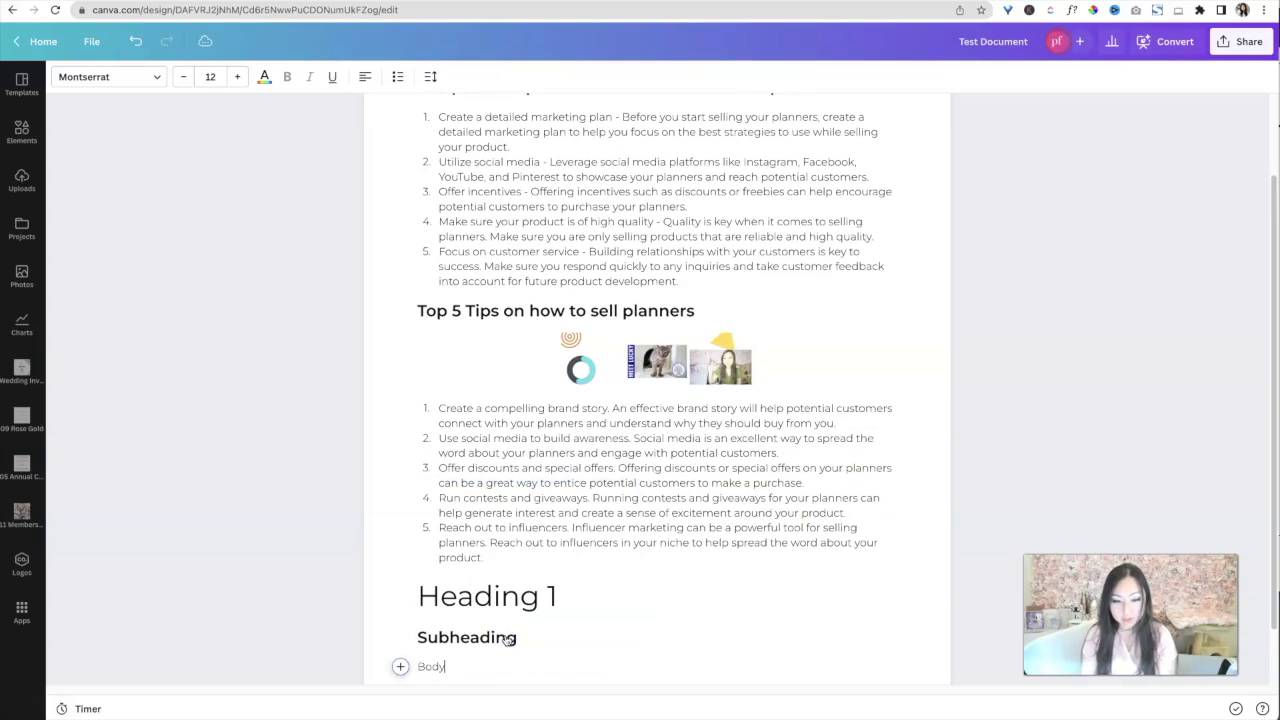
pyautogui.click(519, 637)
pyautogui.scroll(-1, 528, 650)
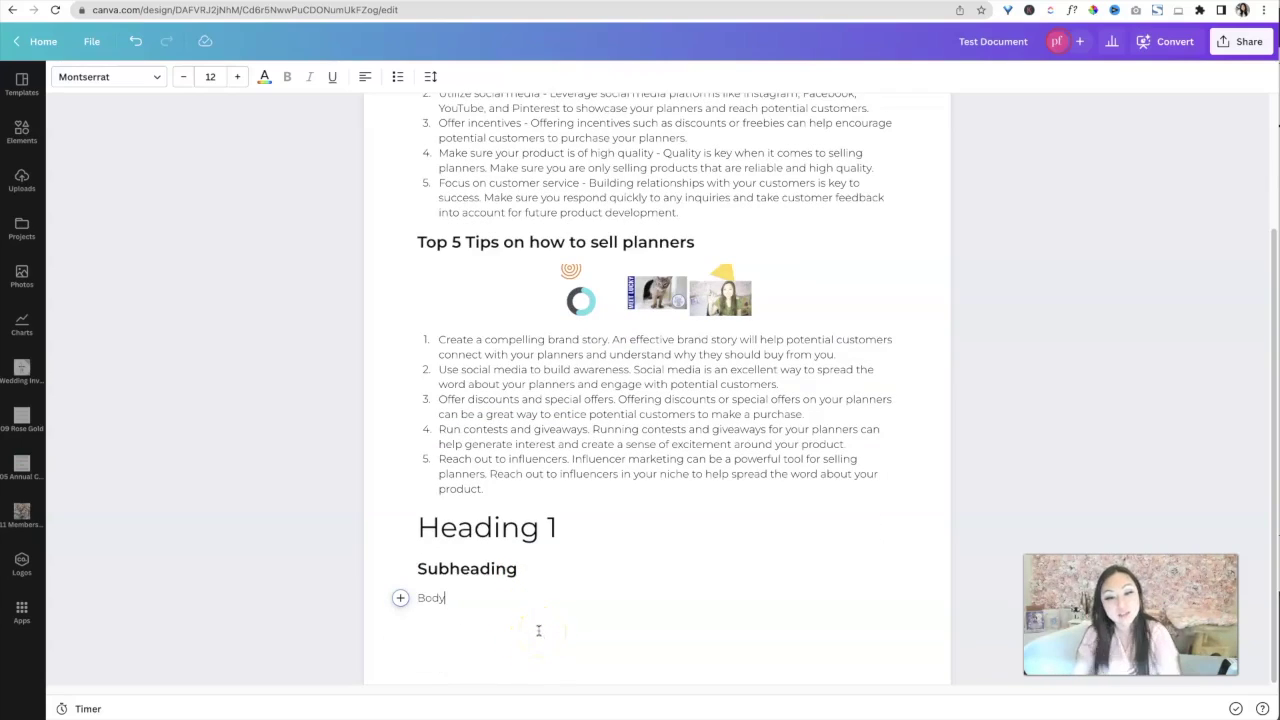
pyautogui.click(538, 630)
pyautogui.write('/')
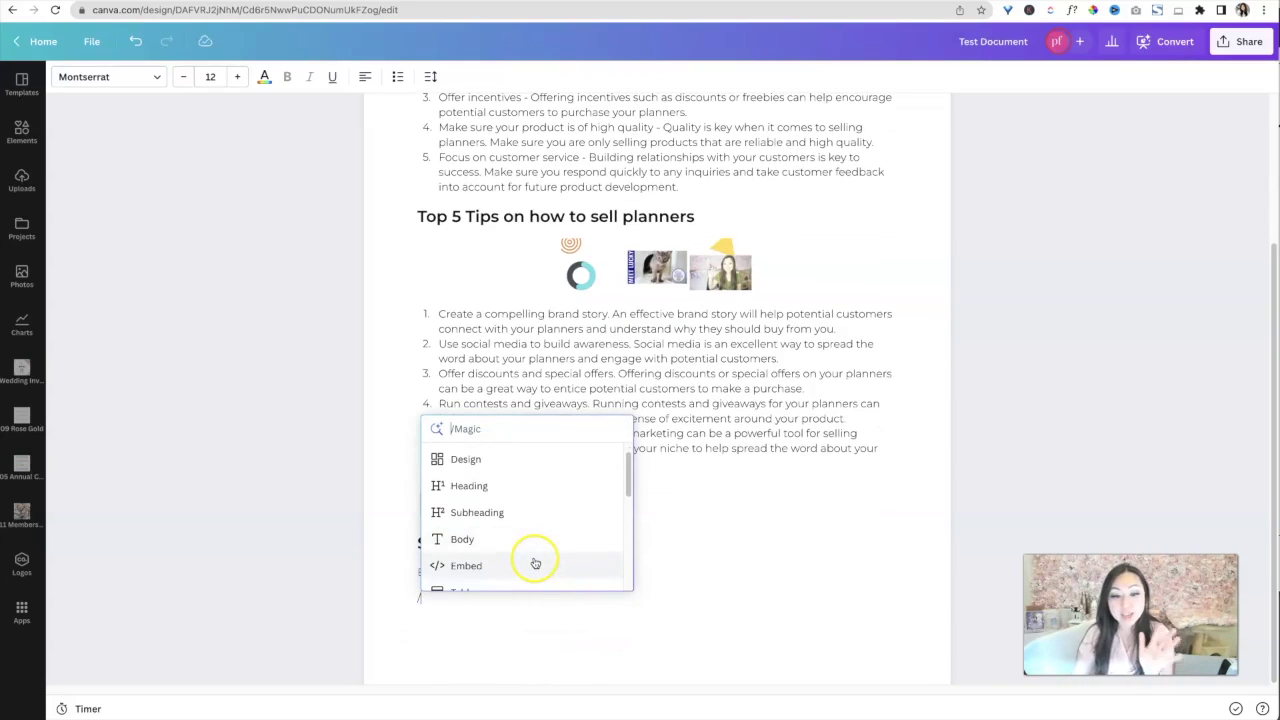
# - Cancel the Embed block's link box, return to the Heading 1 line, then switch to the Canva home tab
pyautogui.click(535, 564)
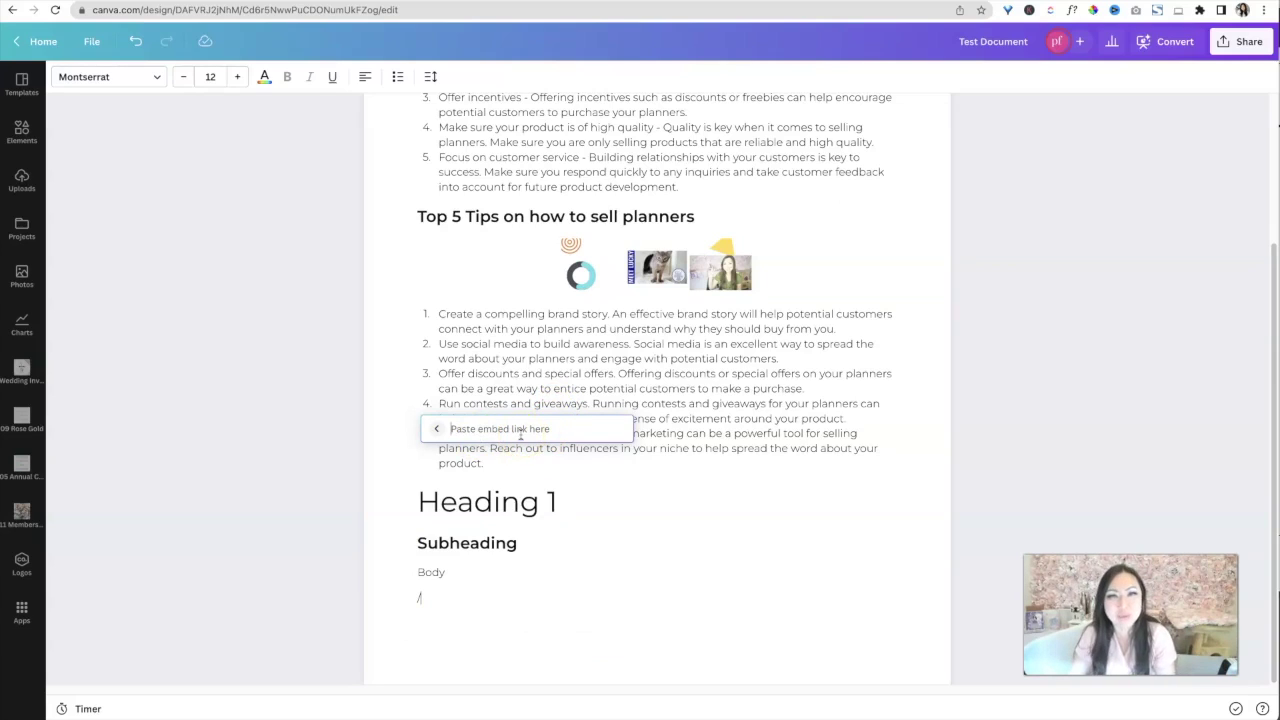
pyautogui.press('Escape')
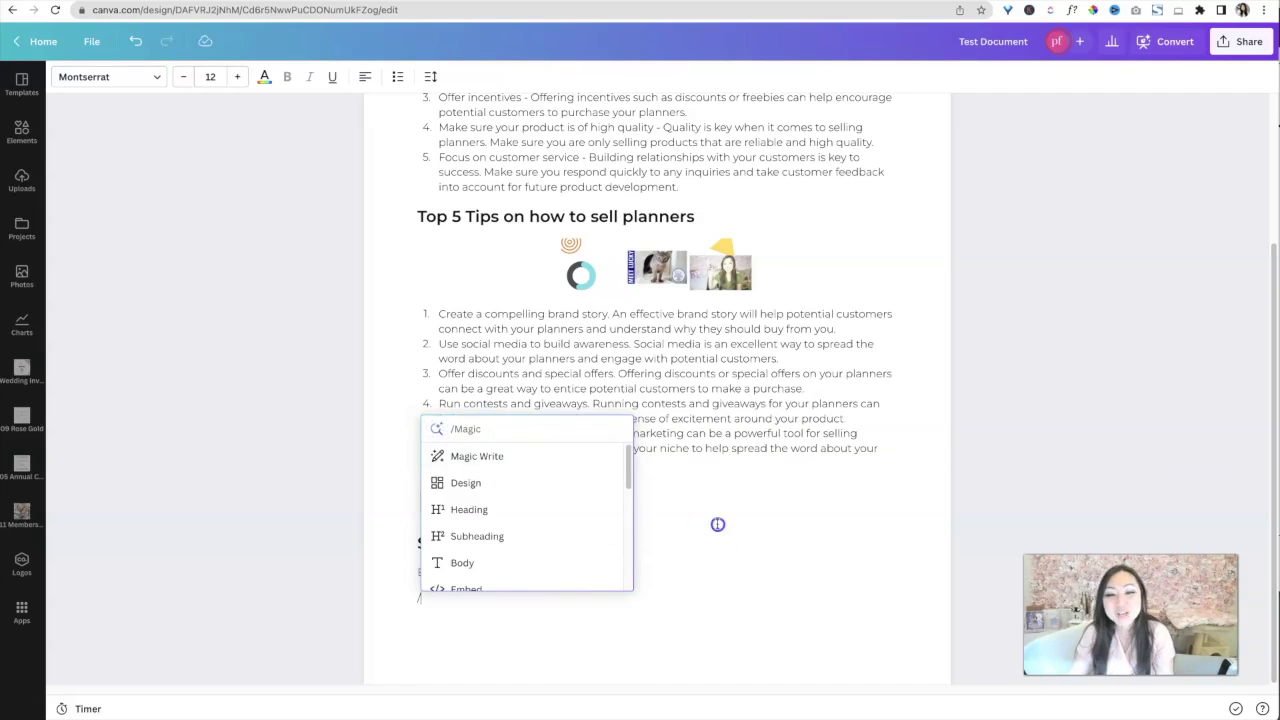
pyautogui.click(557, 502)
pyautogui.hotkey('ctrl', 'Tab')
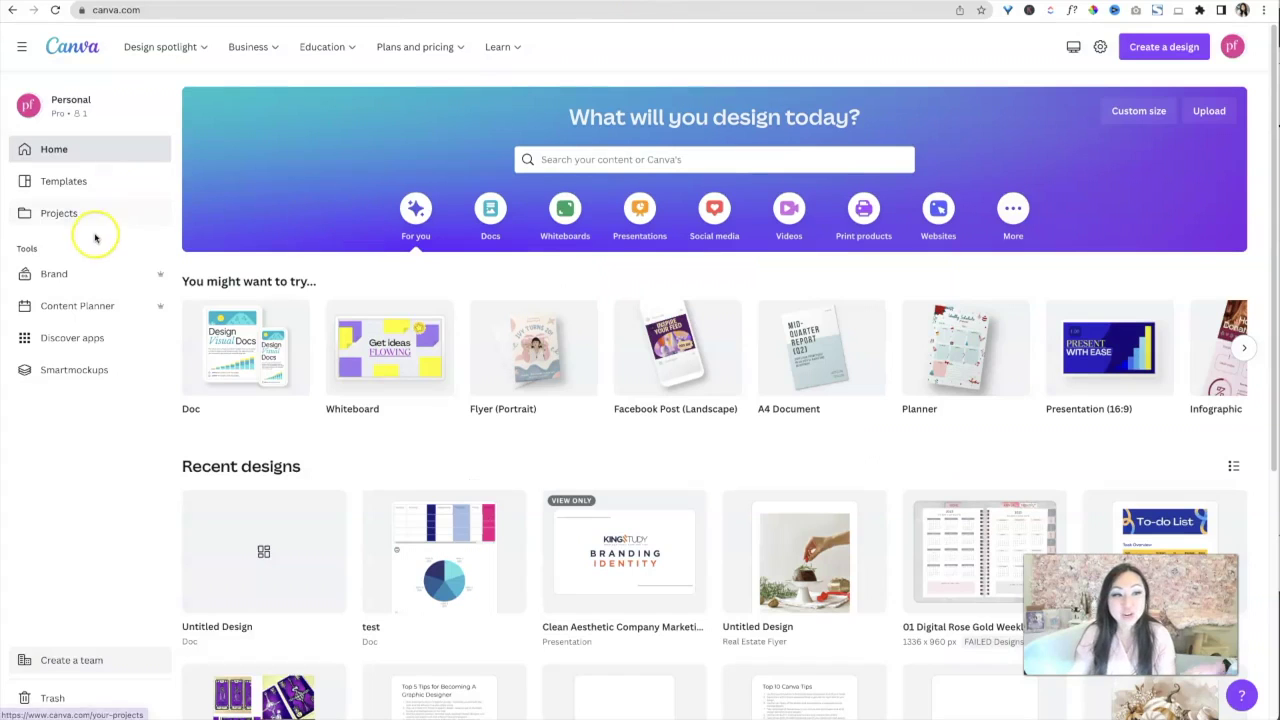
# - Open the purple tarot-card Untitled Design from Recent designs on the home page
pyautogui.scroll(-5, 338, 298)
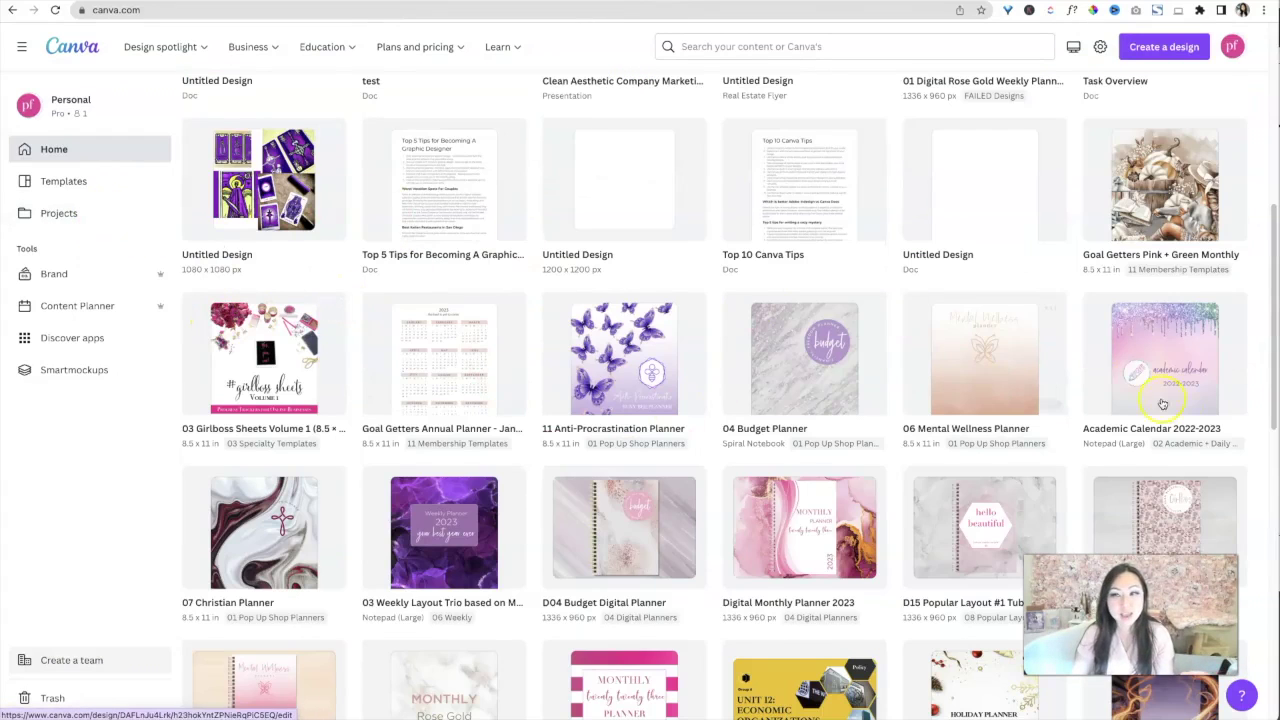
pyautogui.scroll(2, 323, 198)
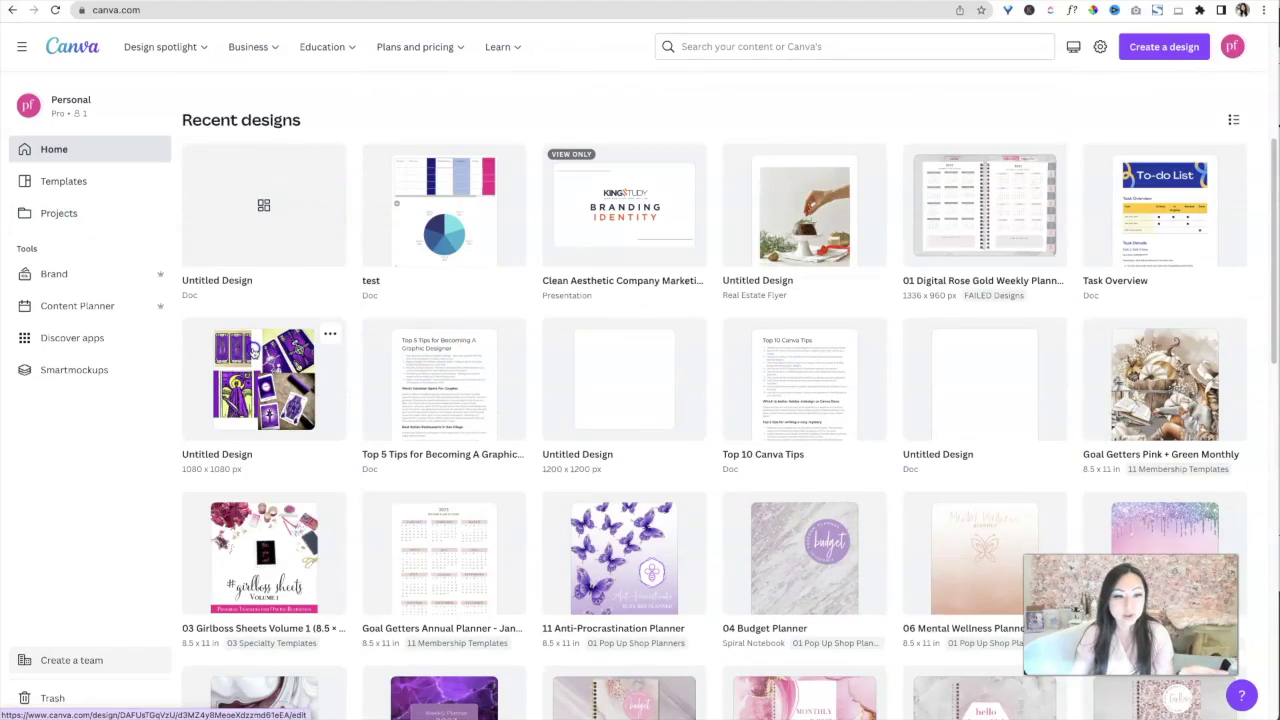
pyautogui.click(253, 350)
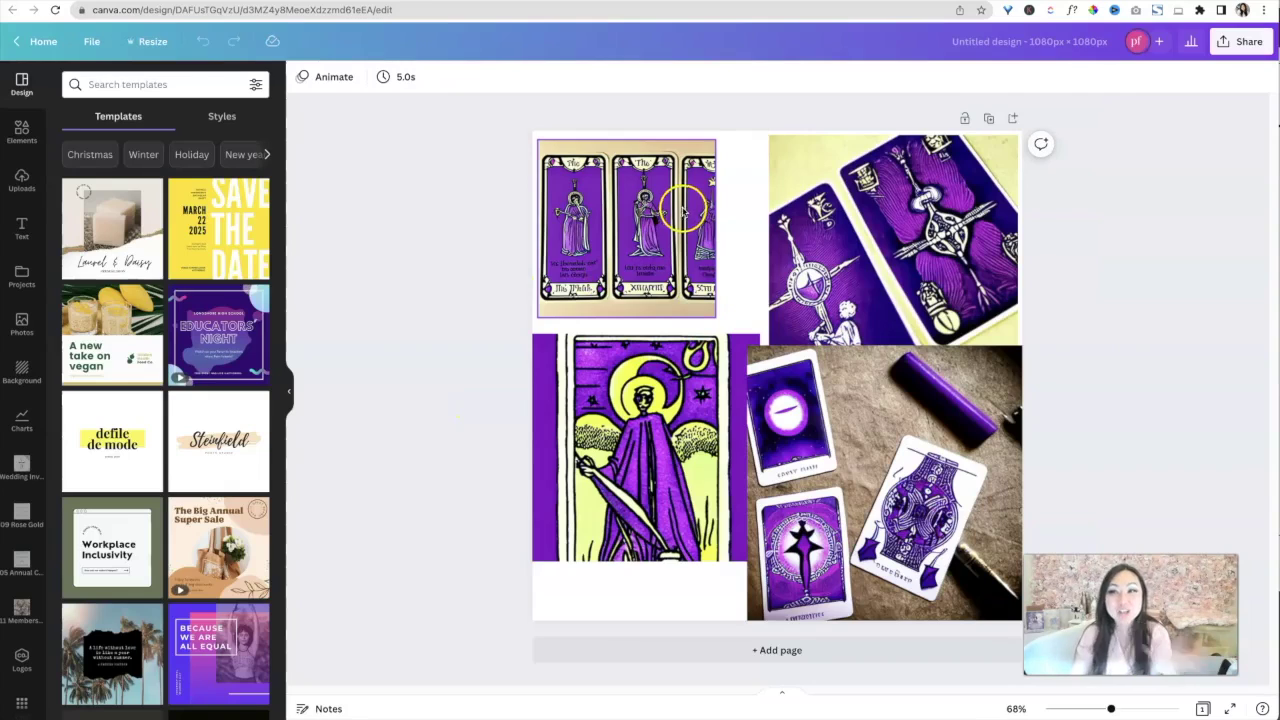
# - Publish the tarot collage via Share > More > Embed and copy its smart embed link
pyautogui.click(1250, 44)
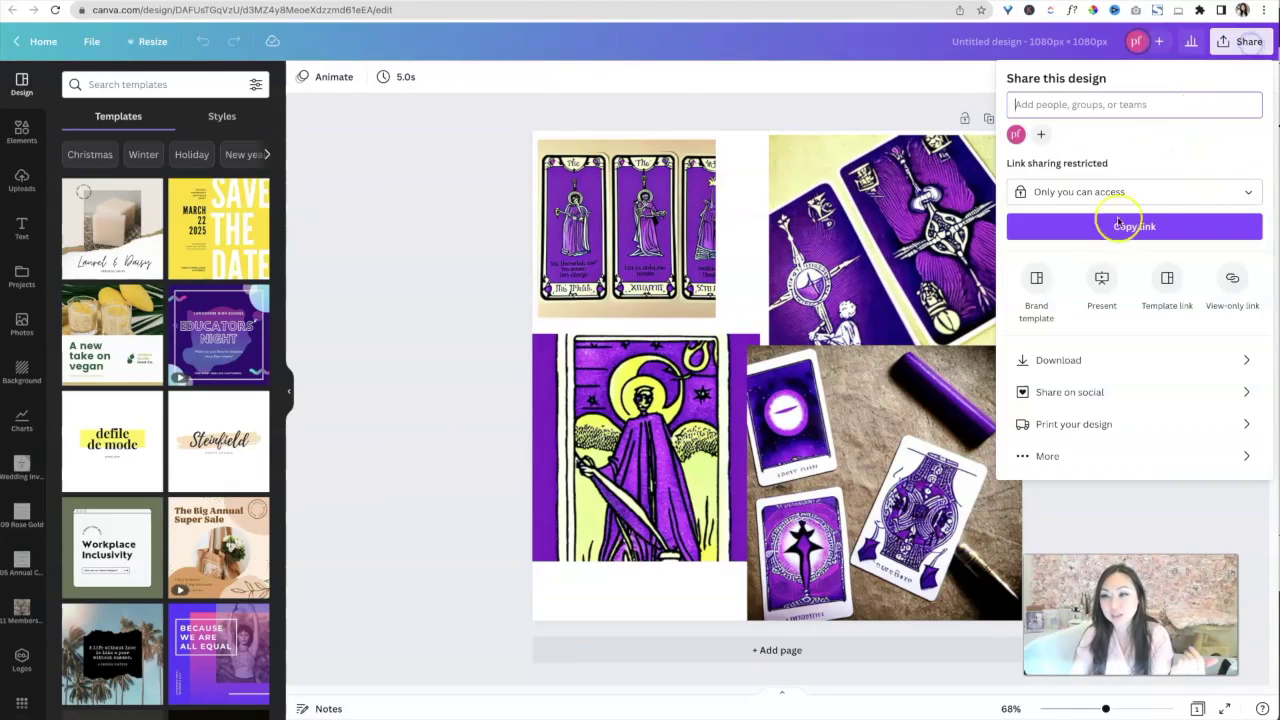
pyautogui.click(1050, 459)
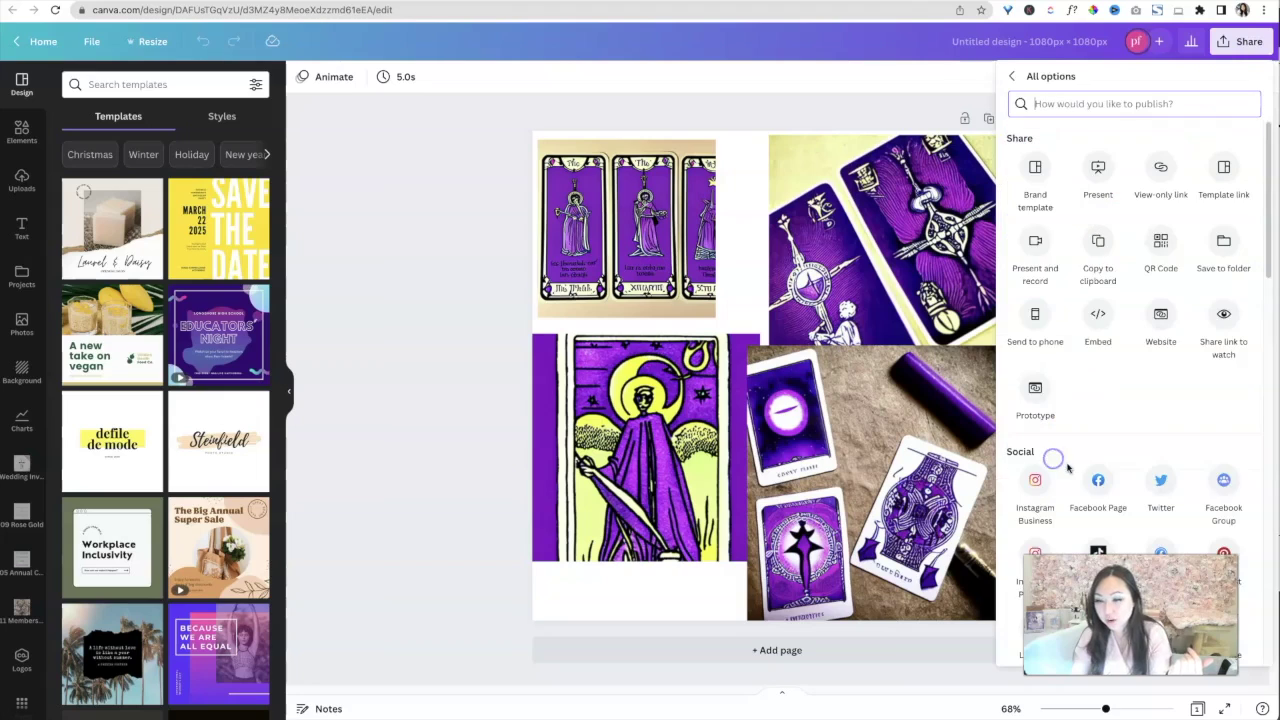
pyautogui.click(1097, 318)
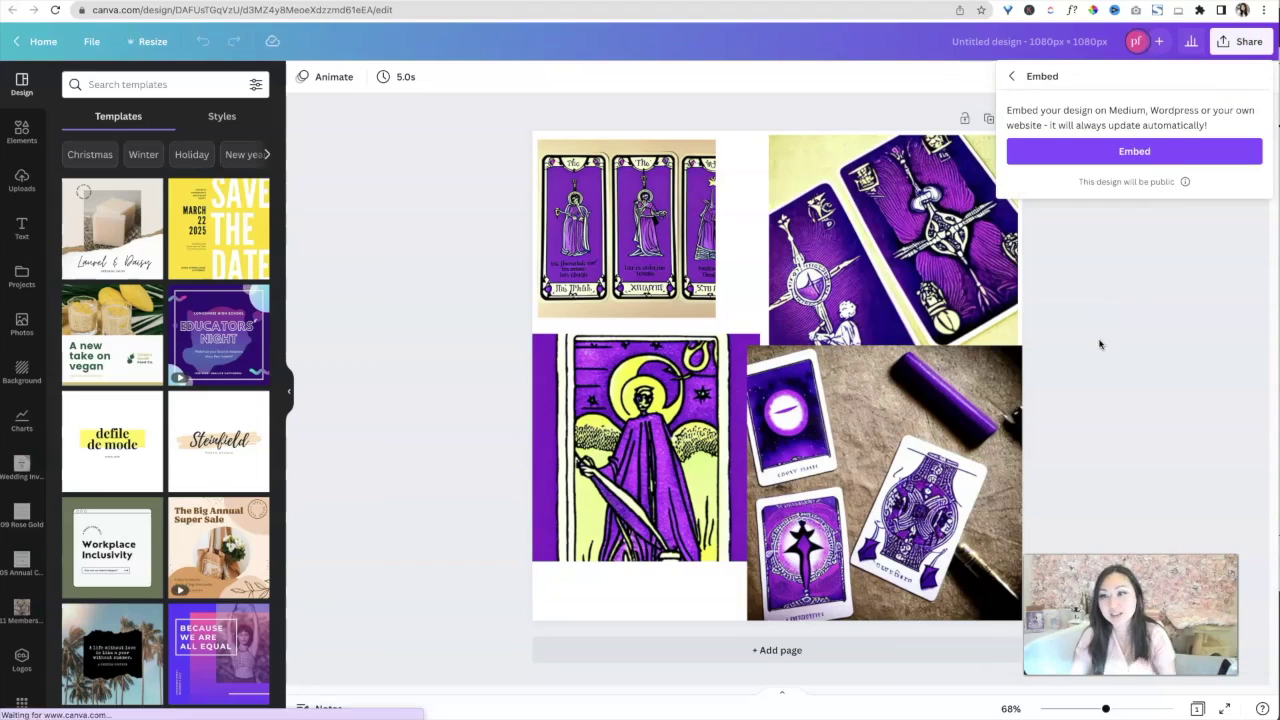
pyautogui.click(1135, 152)
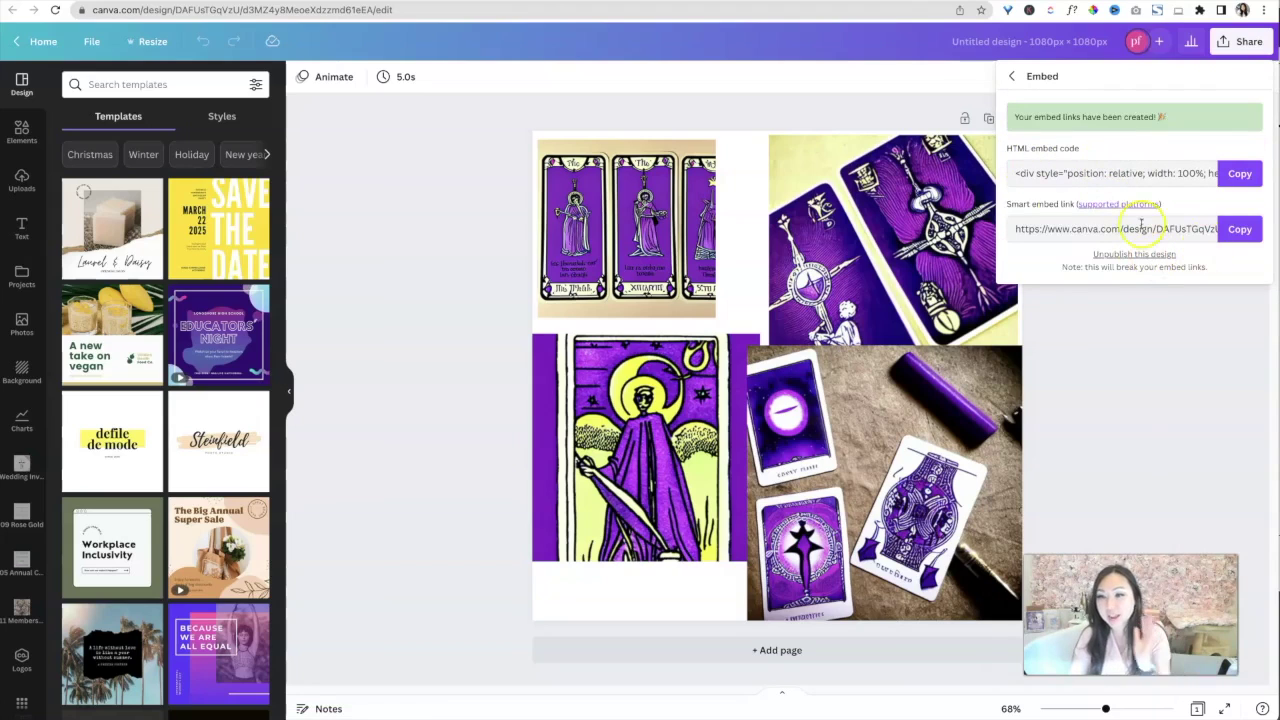
pyautogui.click(1236, 230)
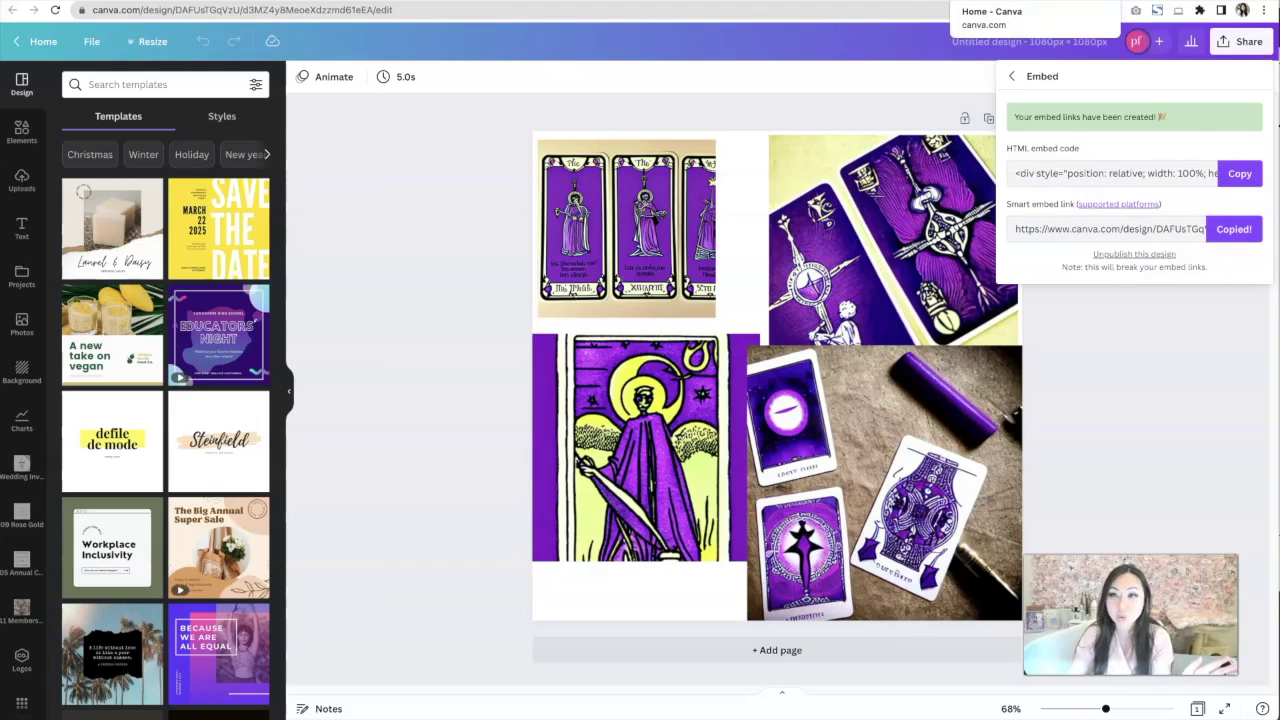
pyautogui.click(990, 3)
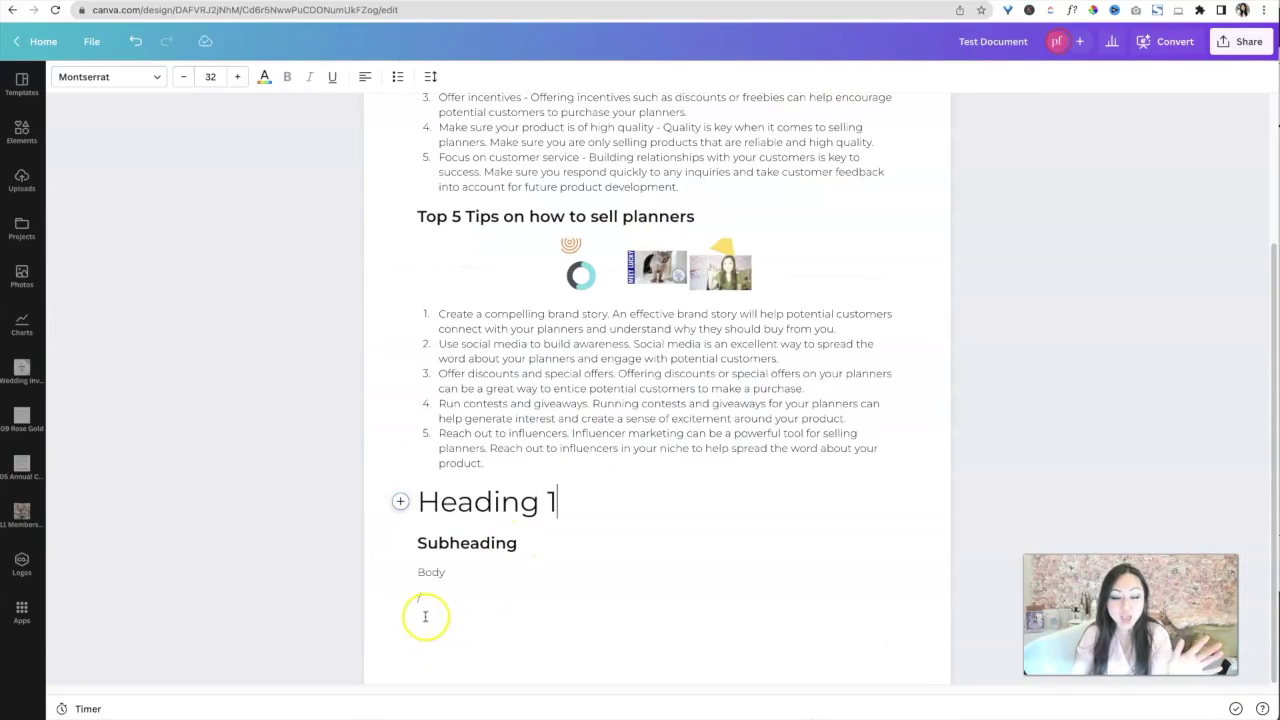
# - Embed the tarot collage below the Body line by pasting its smart embed link
pyautogui.click(427, 601)
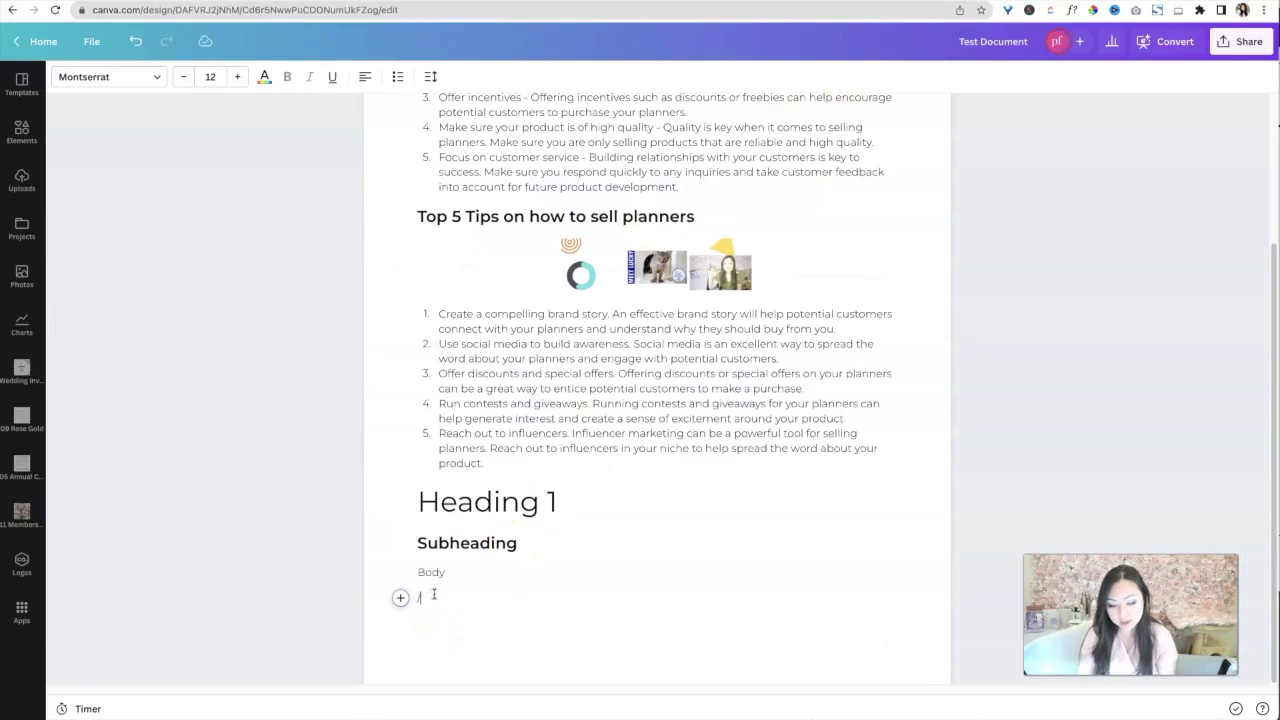
pyautogui.scroll(-1, 500, 557)
pyautogui.click(477, 574)
pyautogui.hotkey('ctrl', 'v')
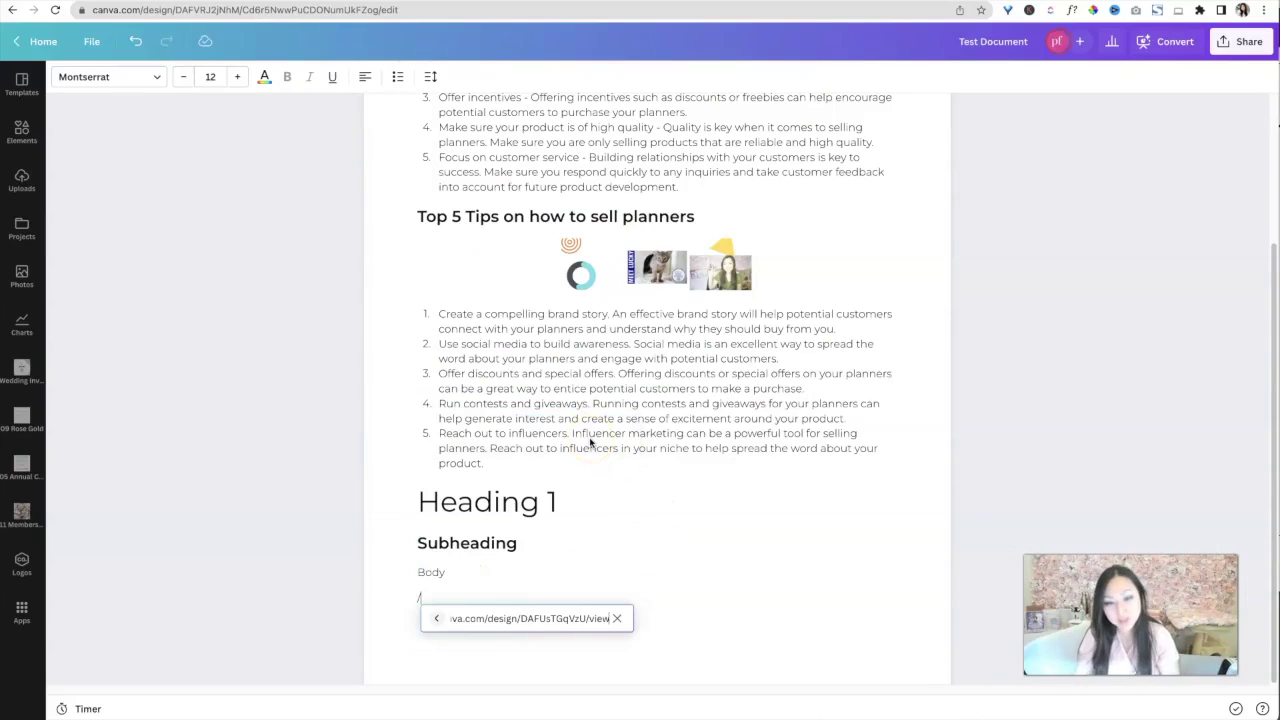
pyautogui.press('Return')
pyautogui.scroll(-5, 697, 517)
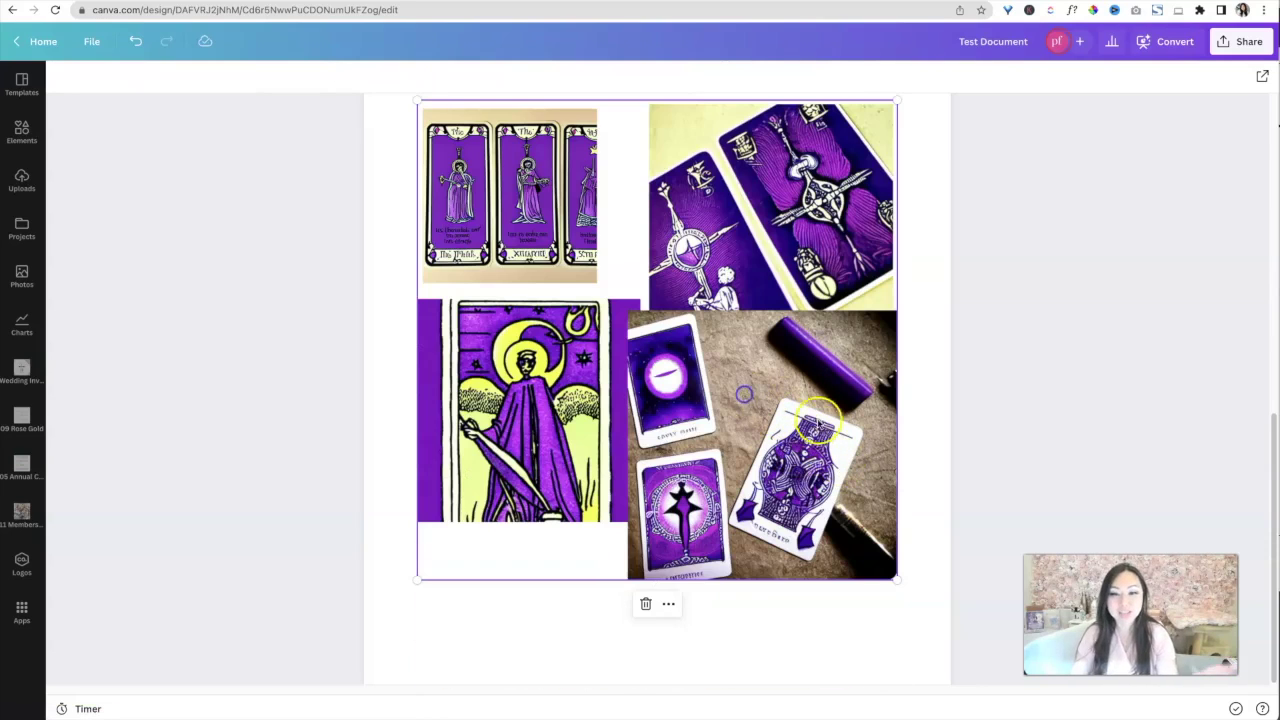
pyautogui.scroll(2, 735, 390)
pyautogui.scroll(-2, 770, 412)
pyautogui.scroll(2, 770, 412)
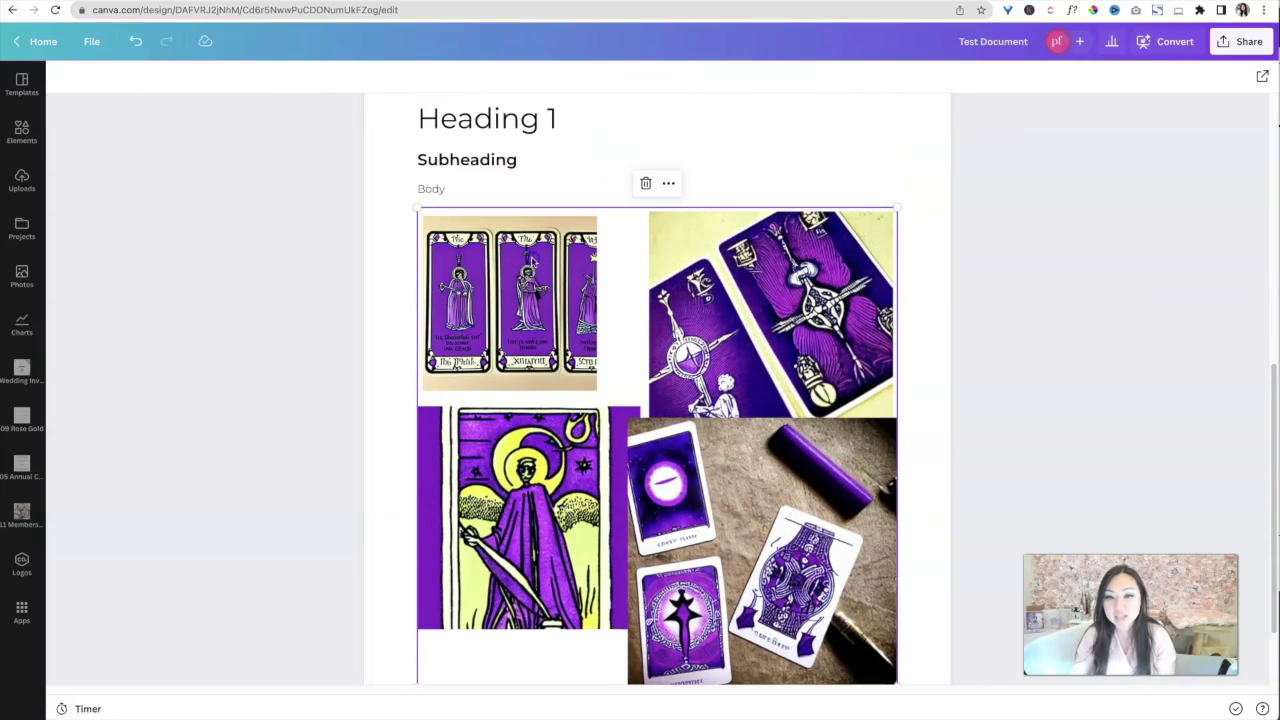
pyautogui.click(668, 183)
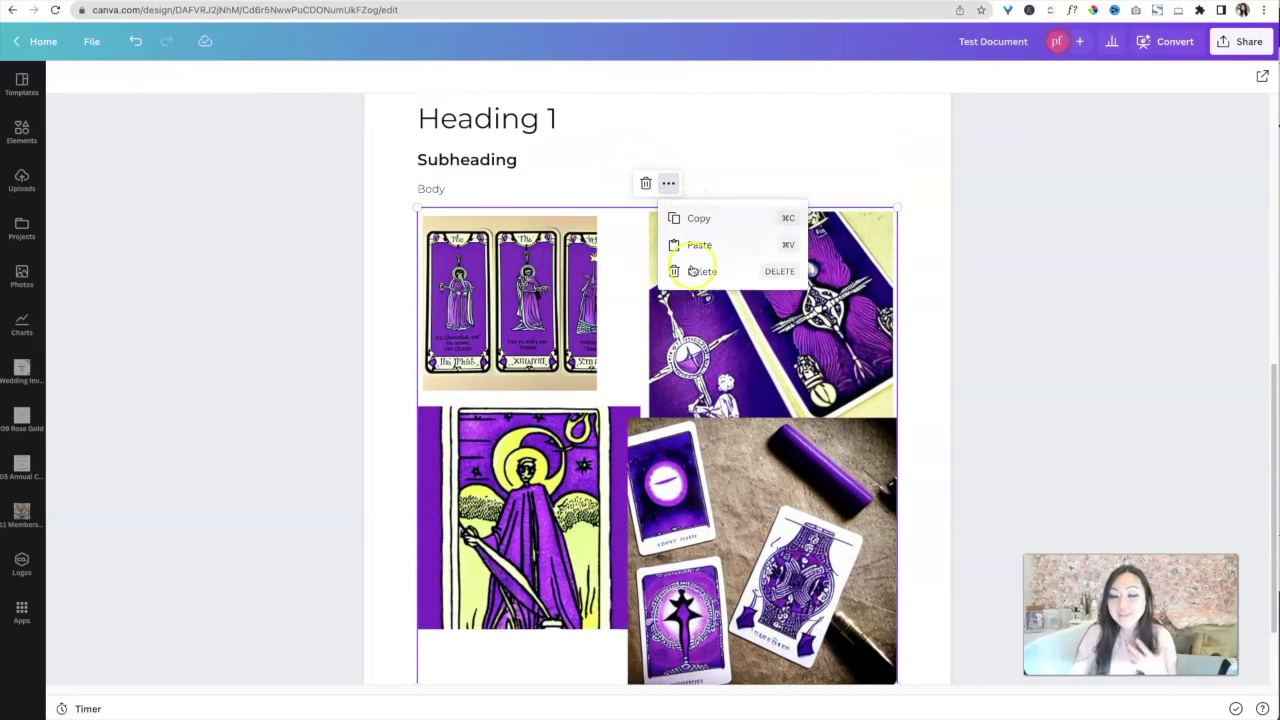
pyautogui.click(926, 274)
# - Widen the Top 5 Tips embed to full column width
pyautogui.scroll(5, 927, 272)
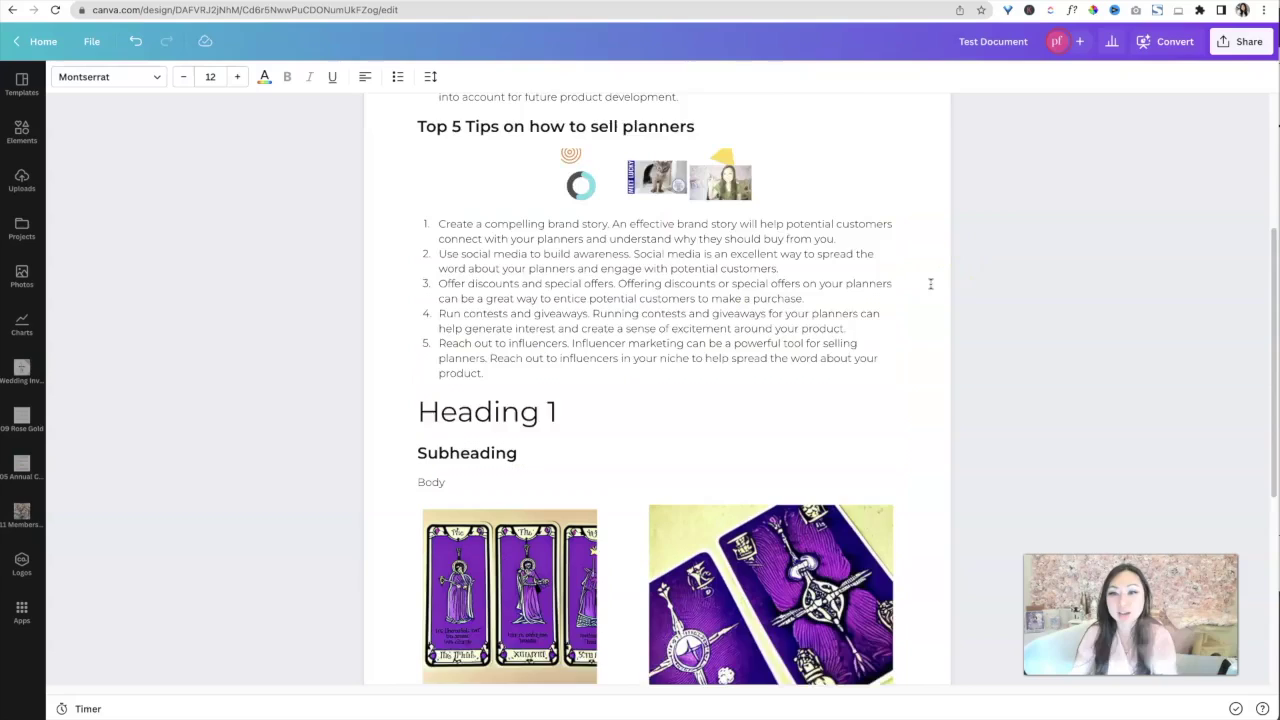
pyautogui.click(725, 234)
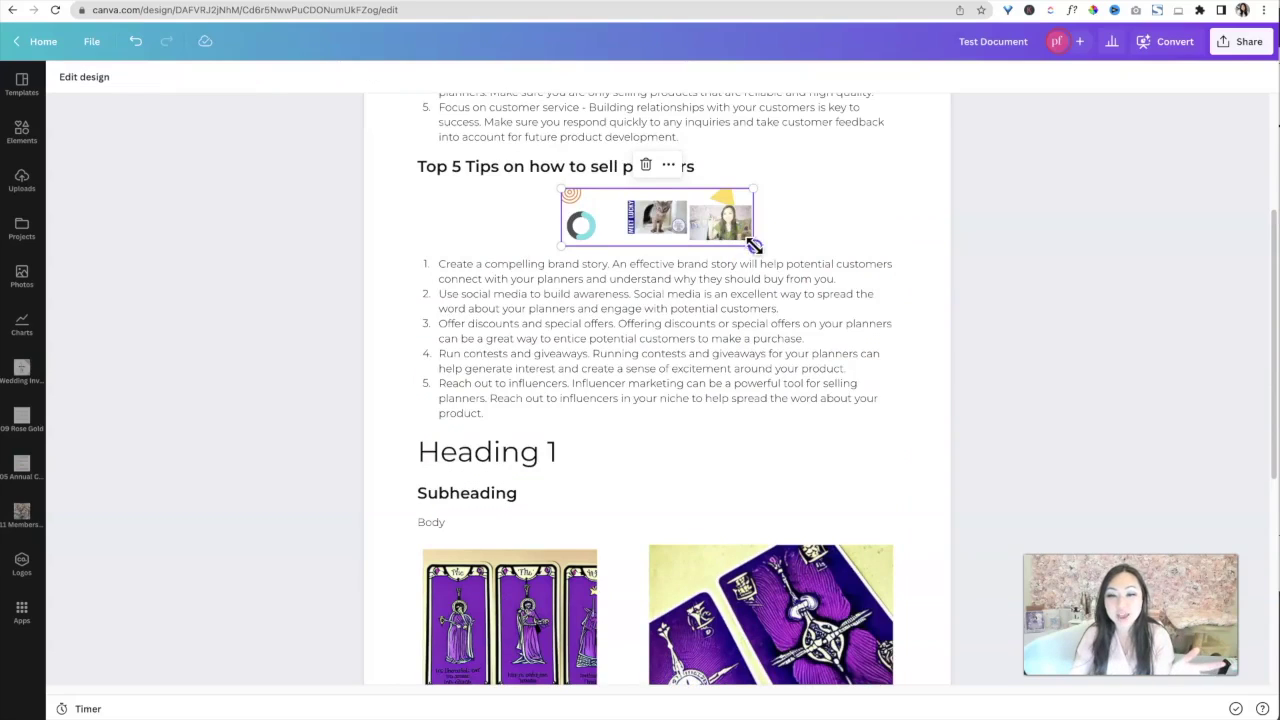
pyautogui.moveTo(753, 246); pyautogui.dragTo(949, 337)
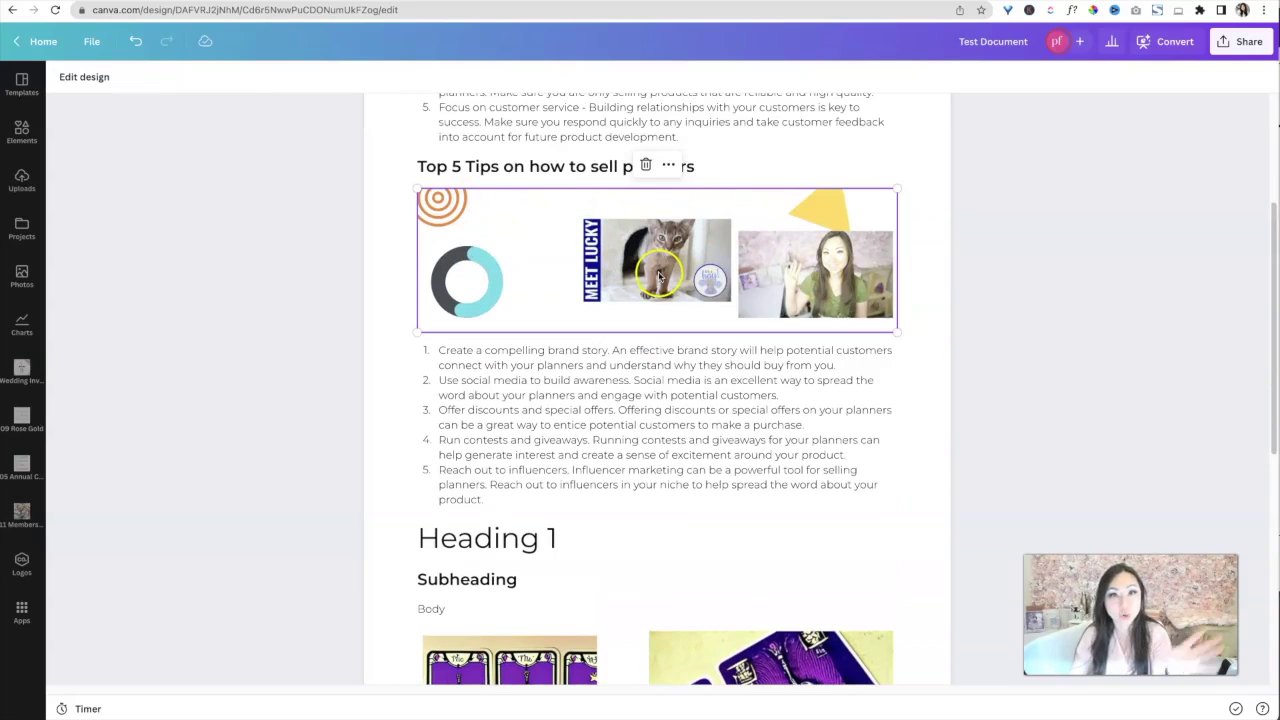
pyautogui.scroll(-5, 849, 349)
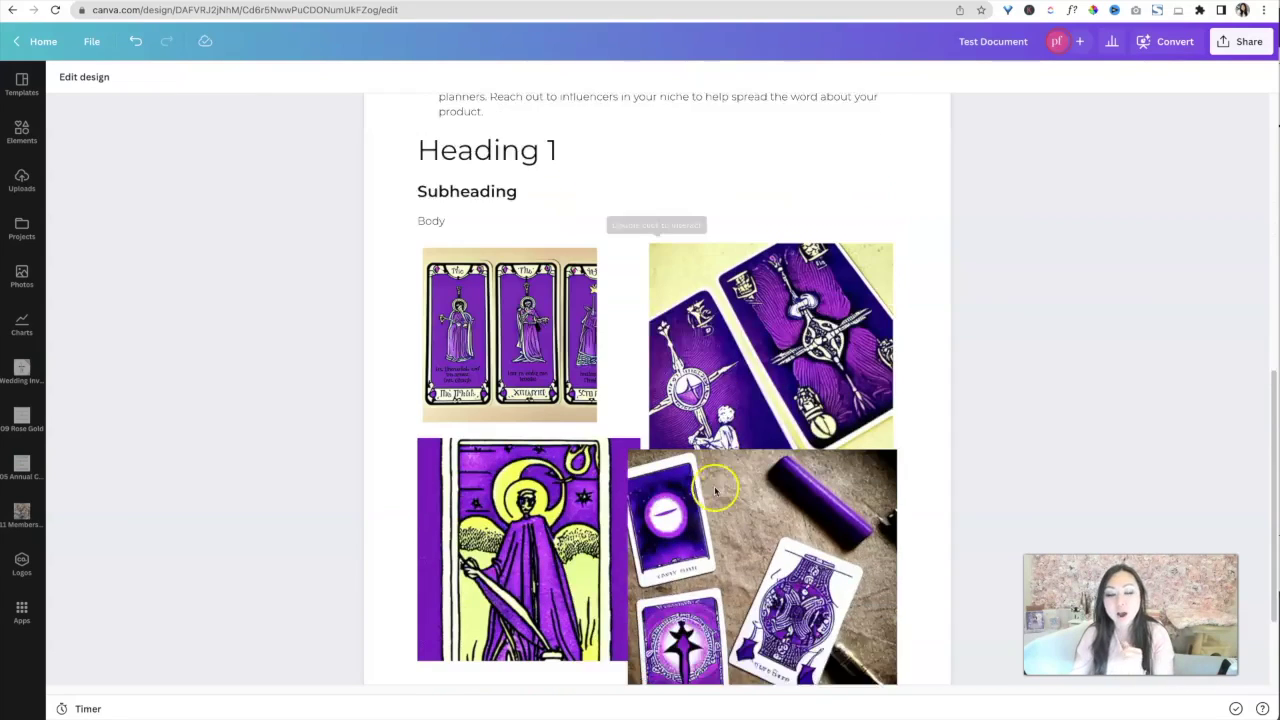
pyautogui.scroll(-2, 724, 484)
pyautogui.click(884, 601)
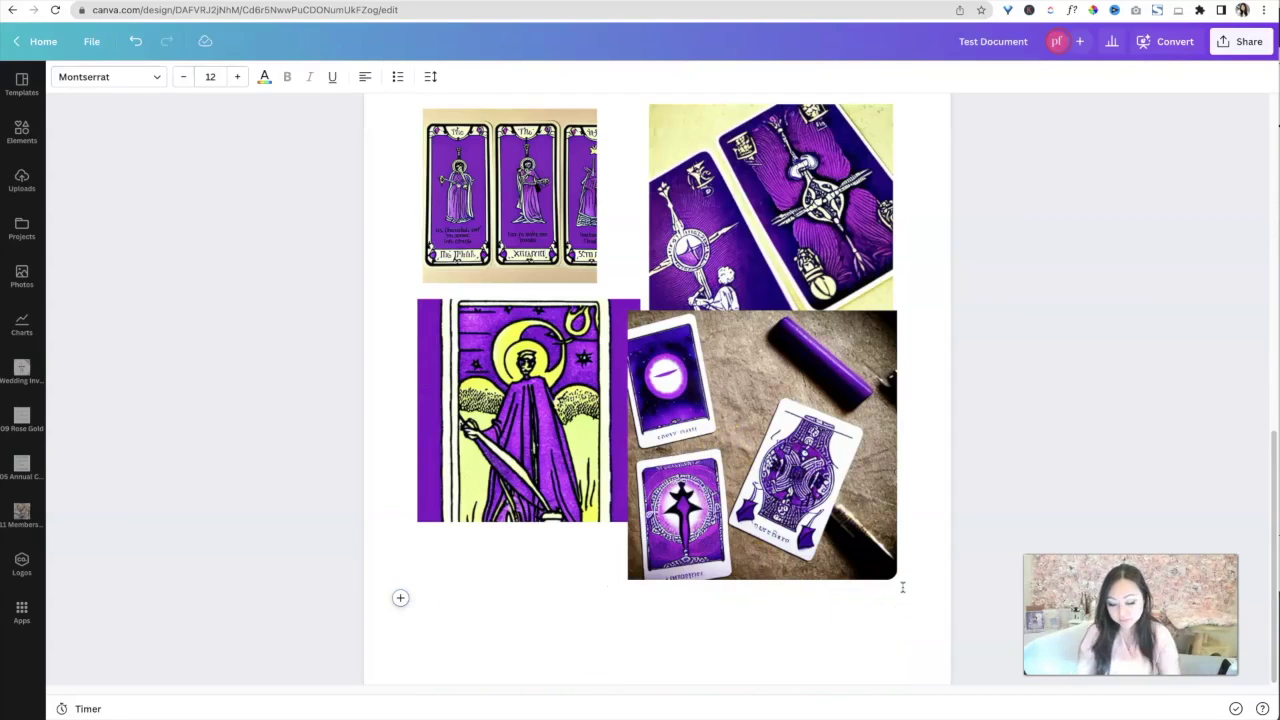
# - Insert an empty 7×6 table below the tarot images via the slash menu
pyautogui.write('/')
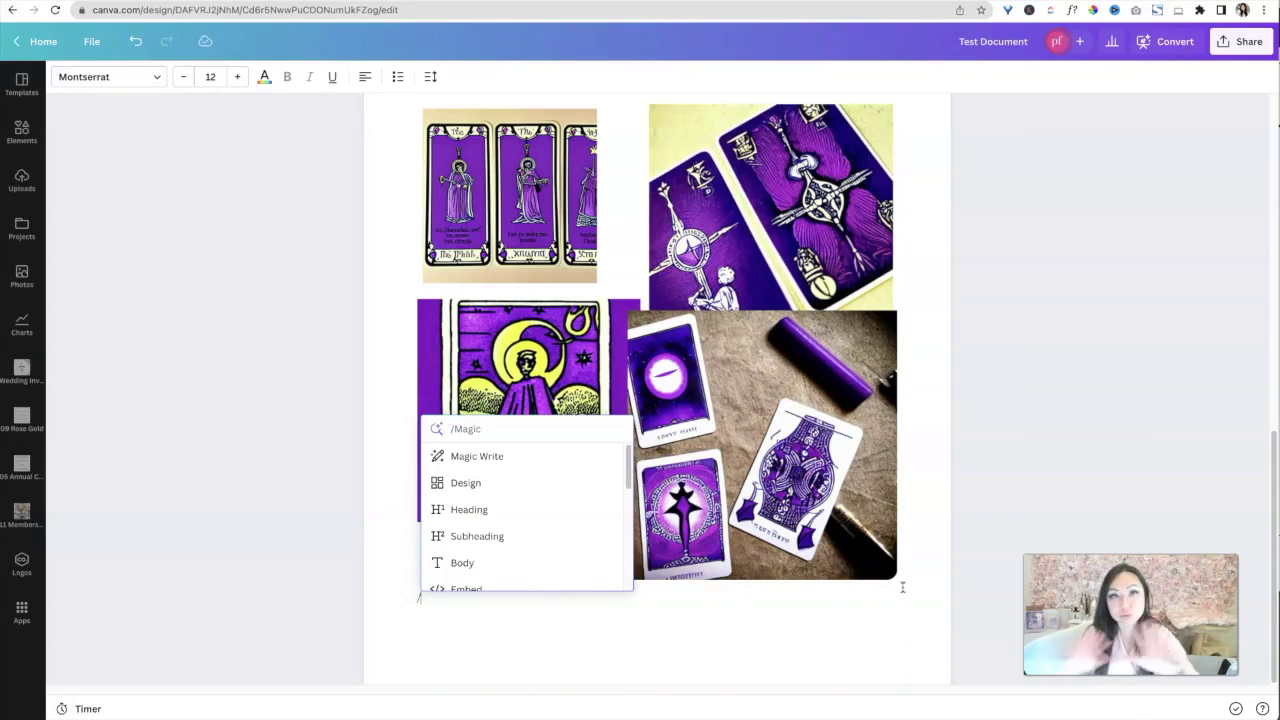
pyautogui.scroll(-3, 507, 505)
pyautogui.scroll(1, 502, 494)
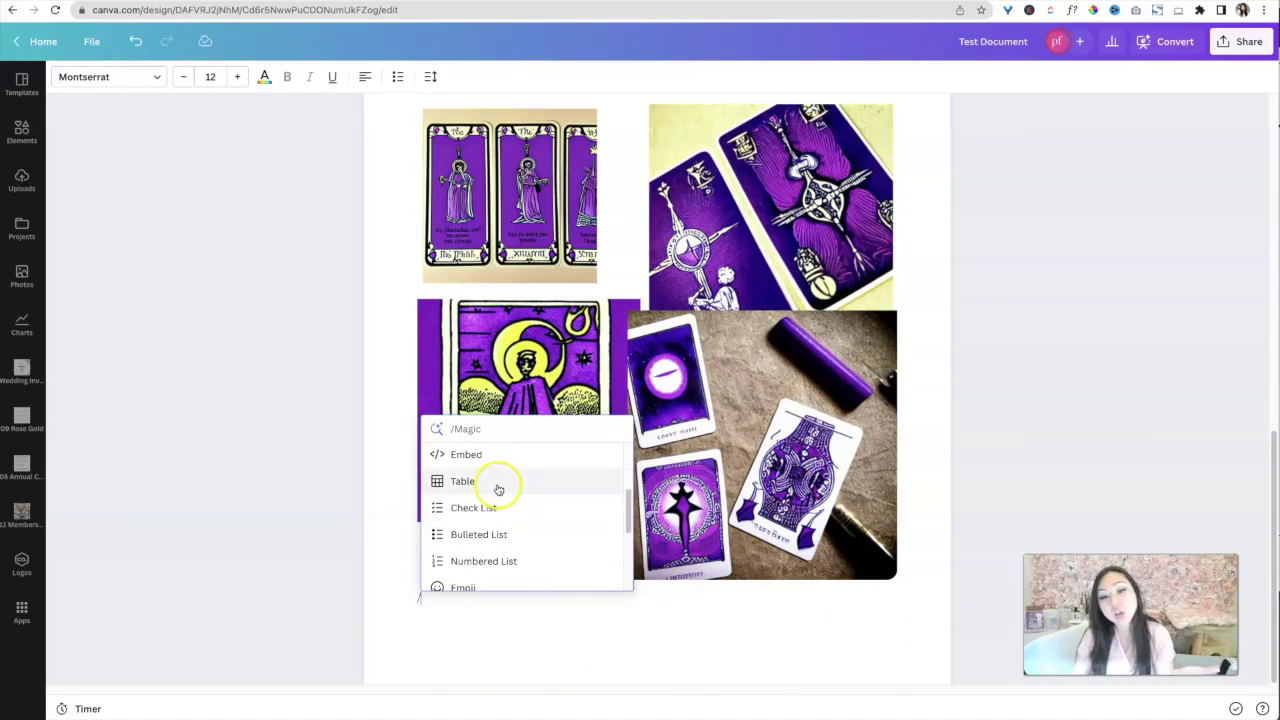
pyautogui.click(498, 489)
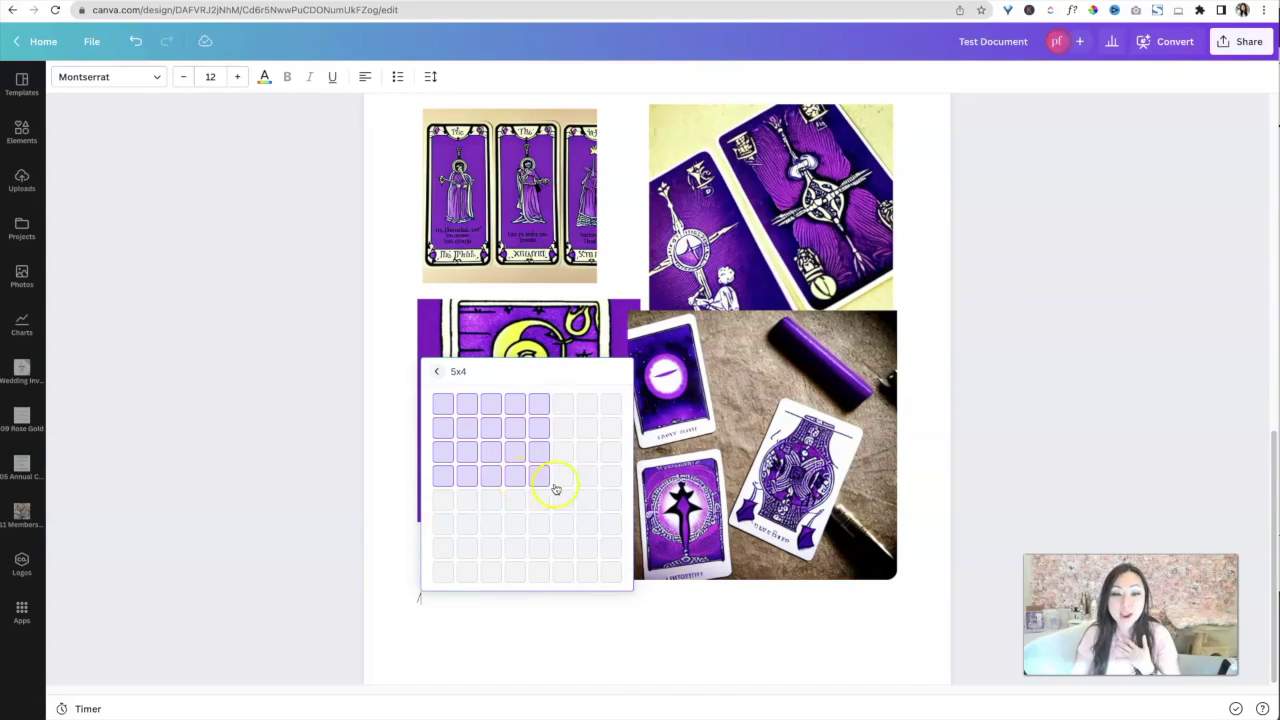
pyautogui.click(591, 495)
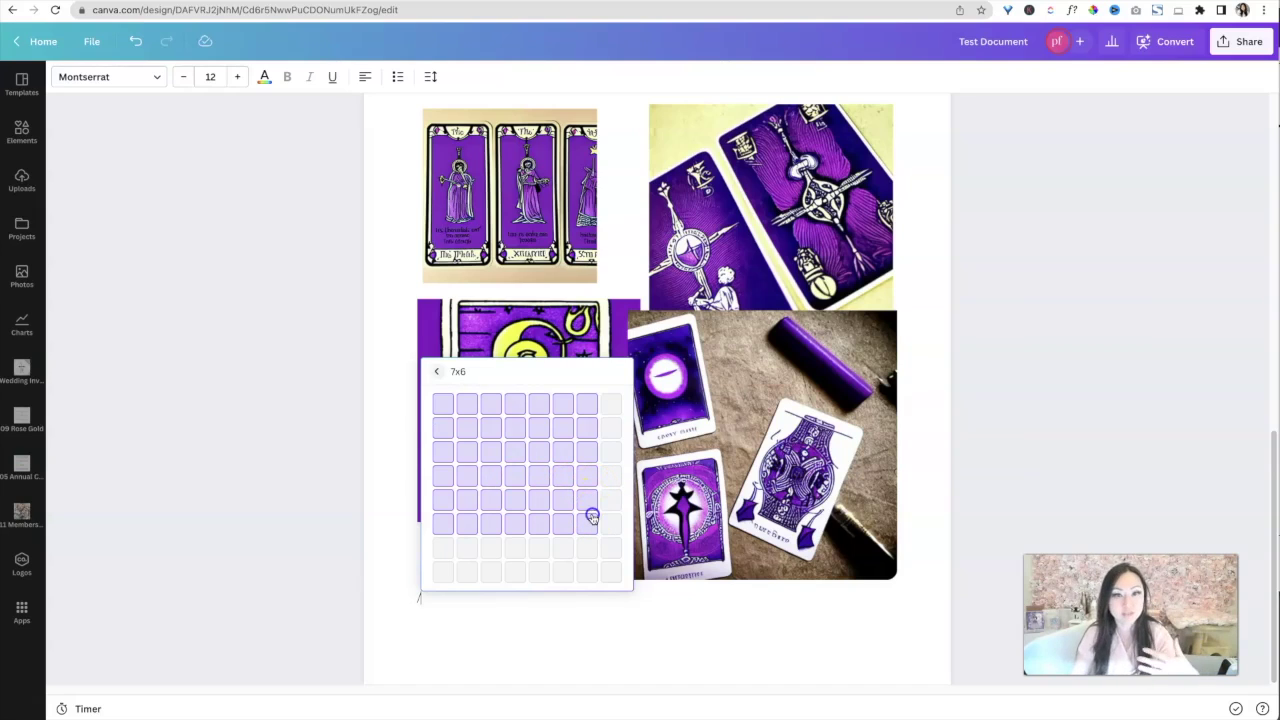
pyautogui.click(592, 519)
pyautogui.scroll(-2, 723, 580)
pyautogui.moveTo(571, 578)
pyautogui.mouseDown()
pyautogui.moveTo(771, 577)
pyautogui.moveTo(560, 577)
pyautogui.moveTo(863, 580)
pyautogui.moveTo(556, 572)
pyautogui.mouseUp()
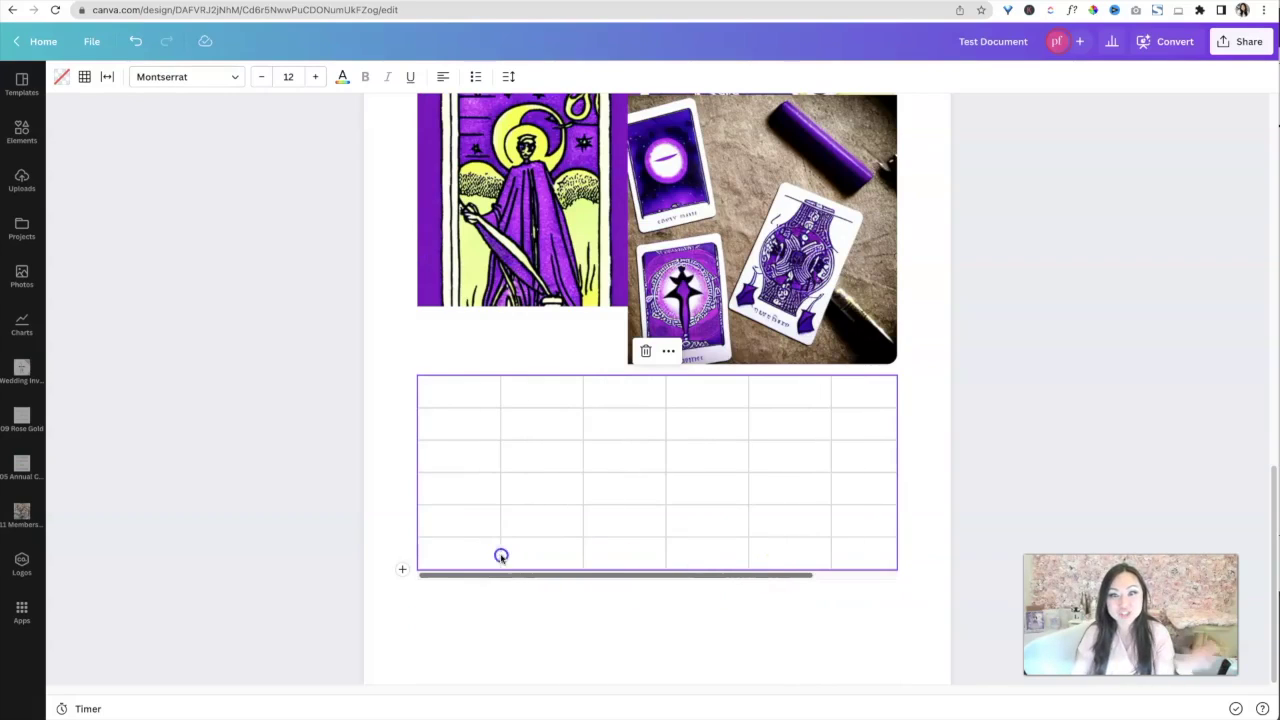
# - Fill the table's header row with the day labels SUN through SAT
pyautogui.click(469, 391)
pyautogui.click(470, 394)
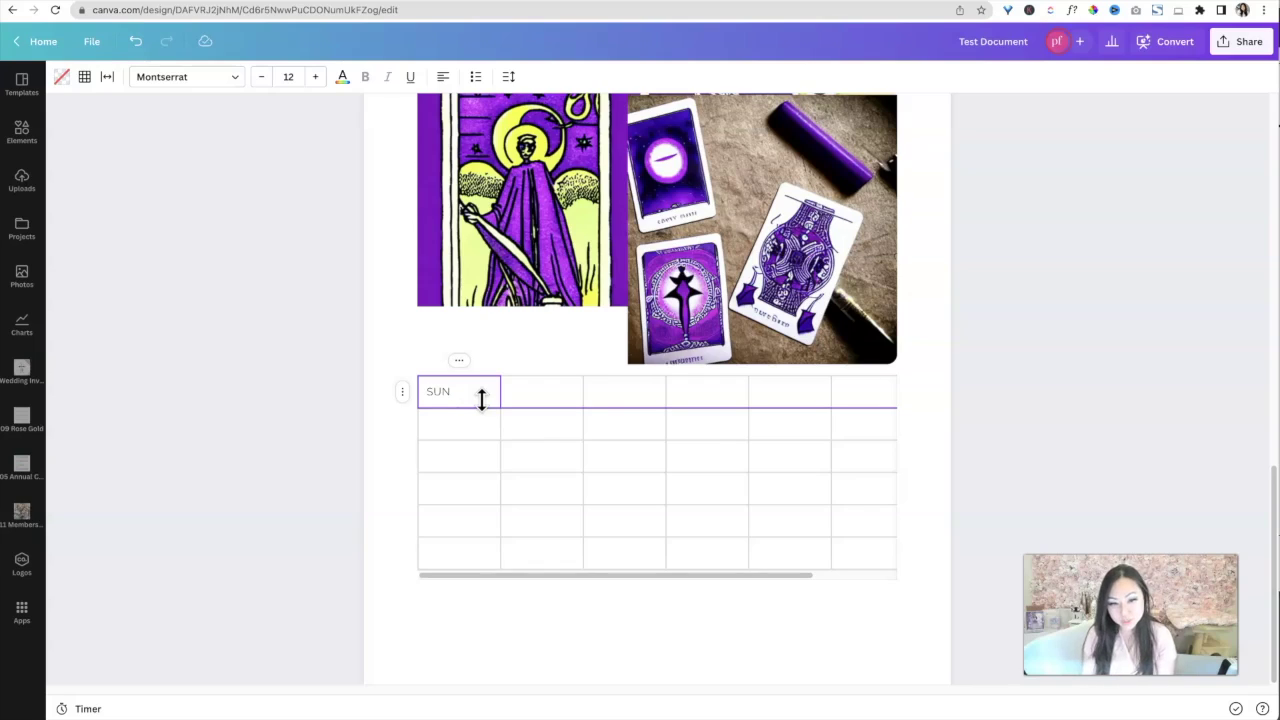
pyautogui.press('Tab')
pyautogui.press('Tab')
pyautogui.press('Tab')
pyautogui.write('W')
pyautogui.press('Tab')
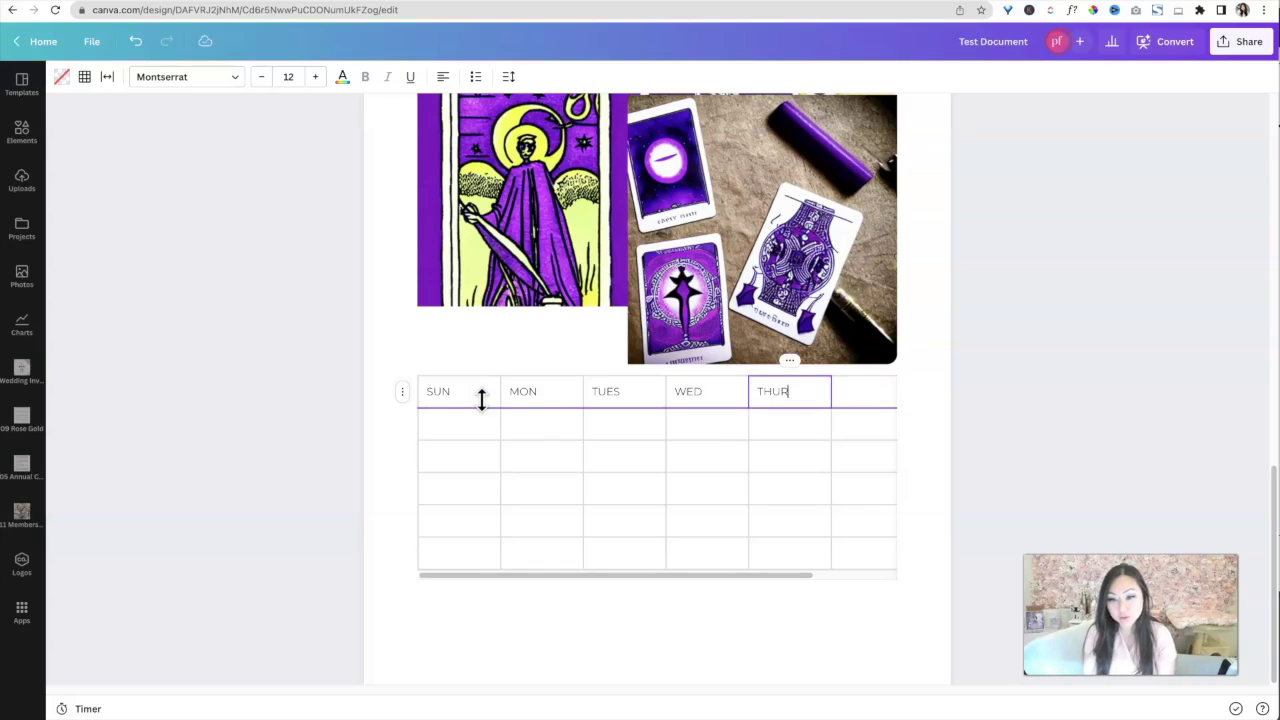
pyautogui.press('Tab')
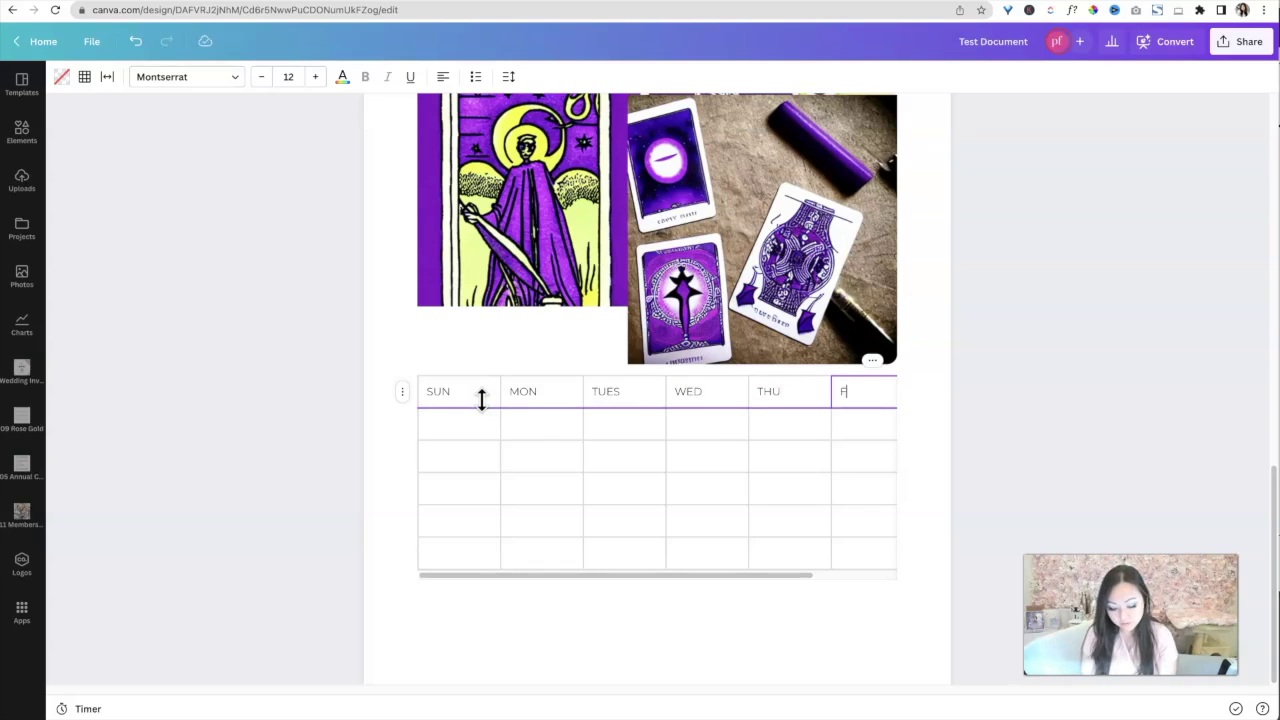
pyautogui.write('FRI')
pyautogui.press('Tab')
pyautogui.write('S')
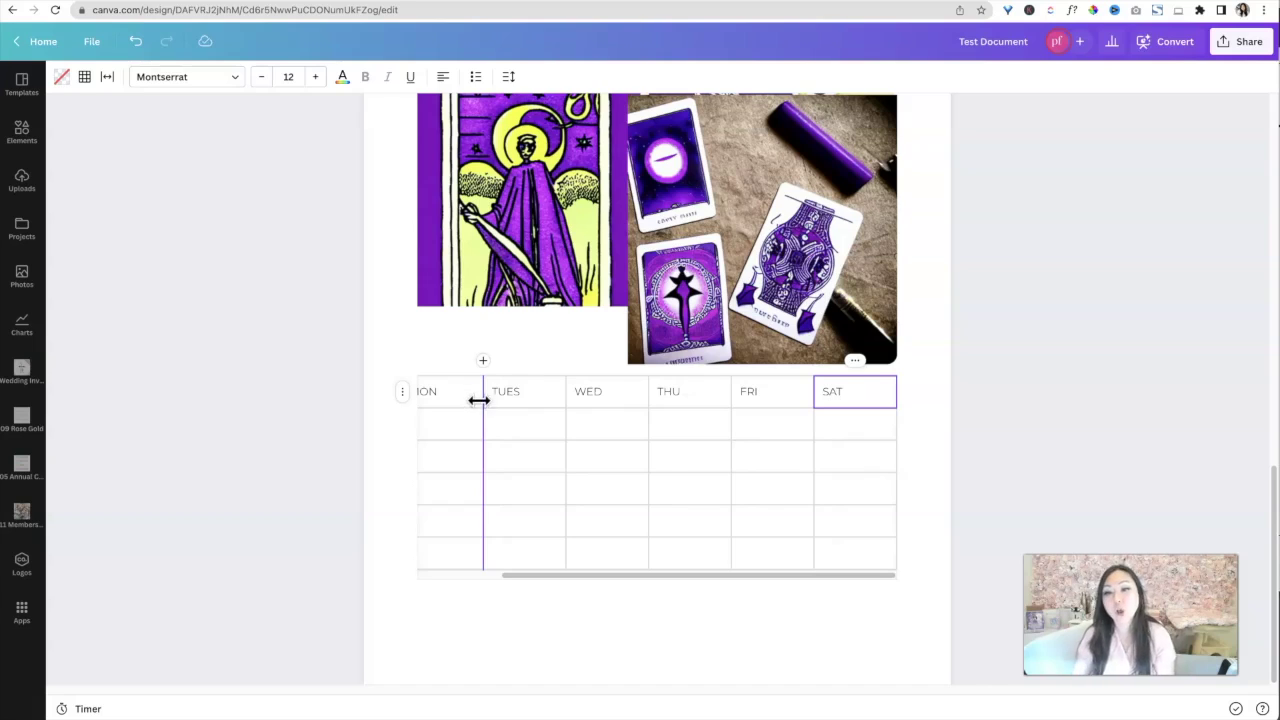
pyautogui.write('AT')
# - Centre the SUN and MON header labels in their cells
pyautogui.doubleClick(857, 391)
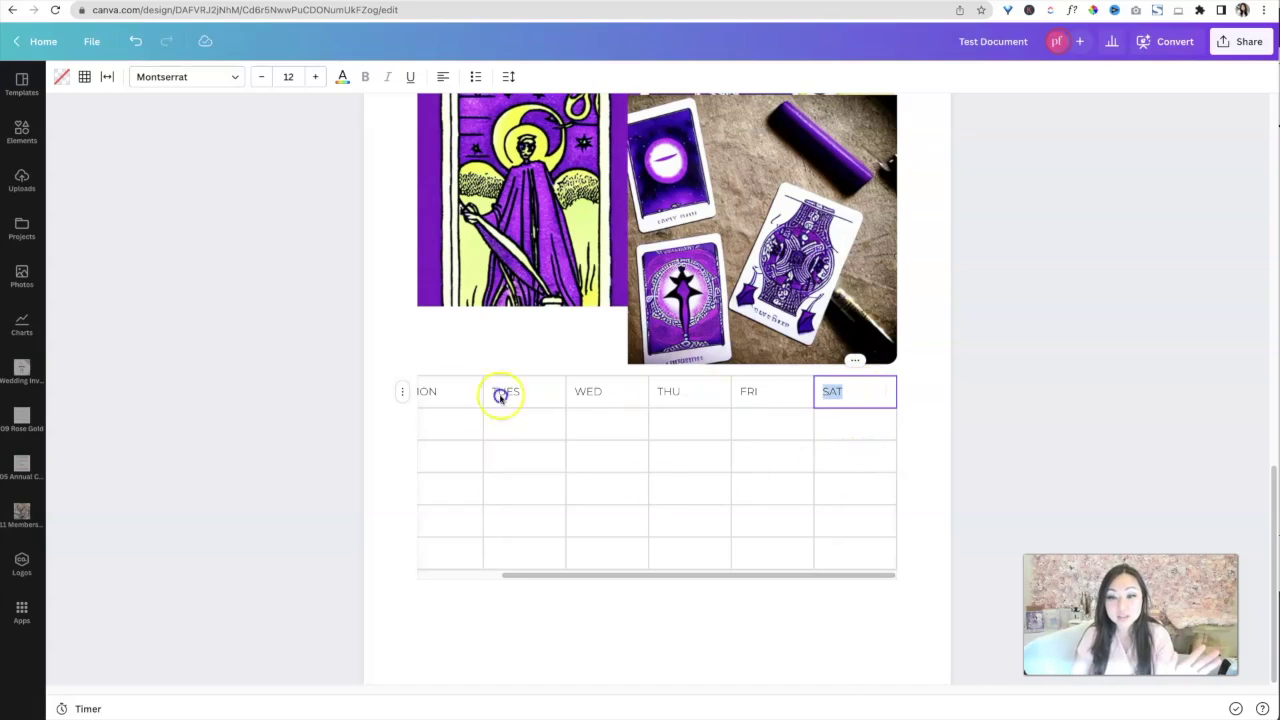
pyautogui.click(459, 395)
pyautogui.click(457, 391)
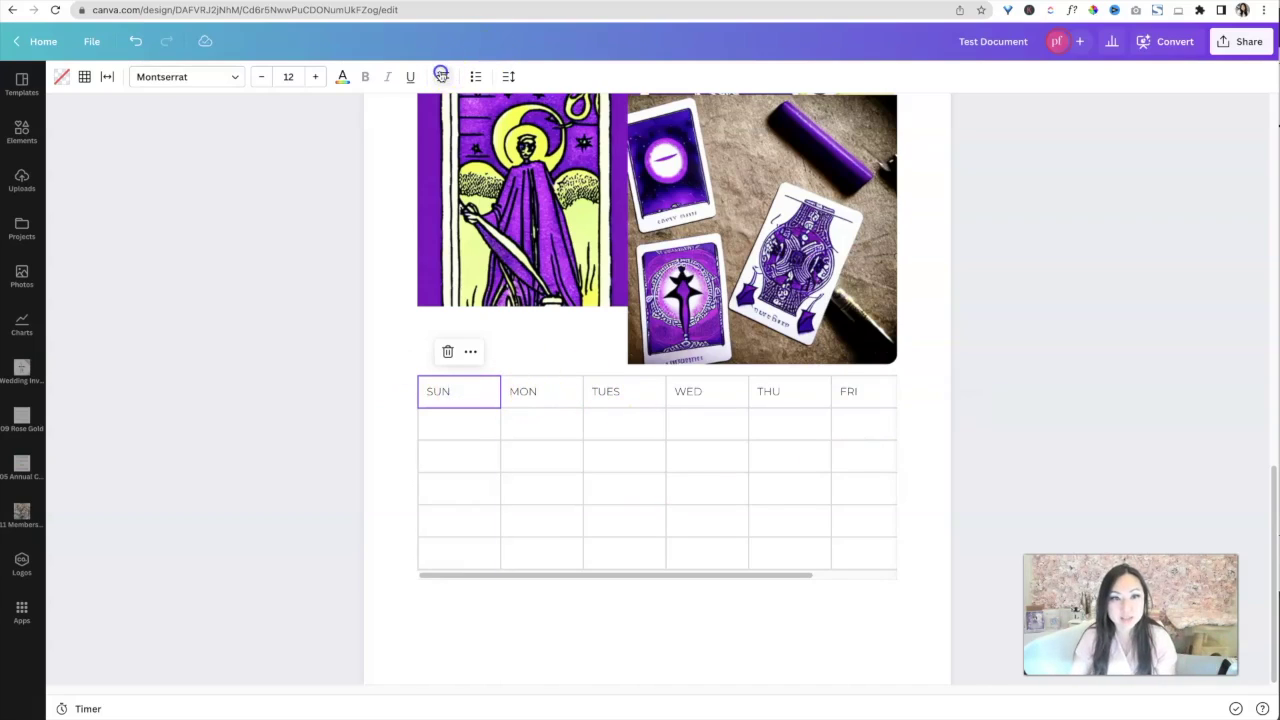
pyautogui.click(554, 393)
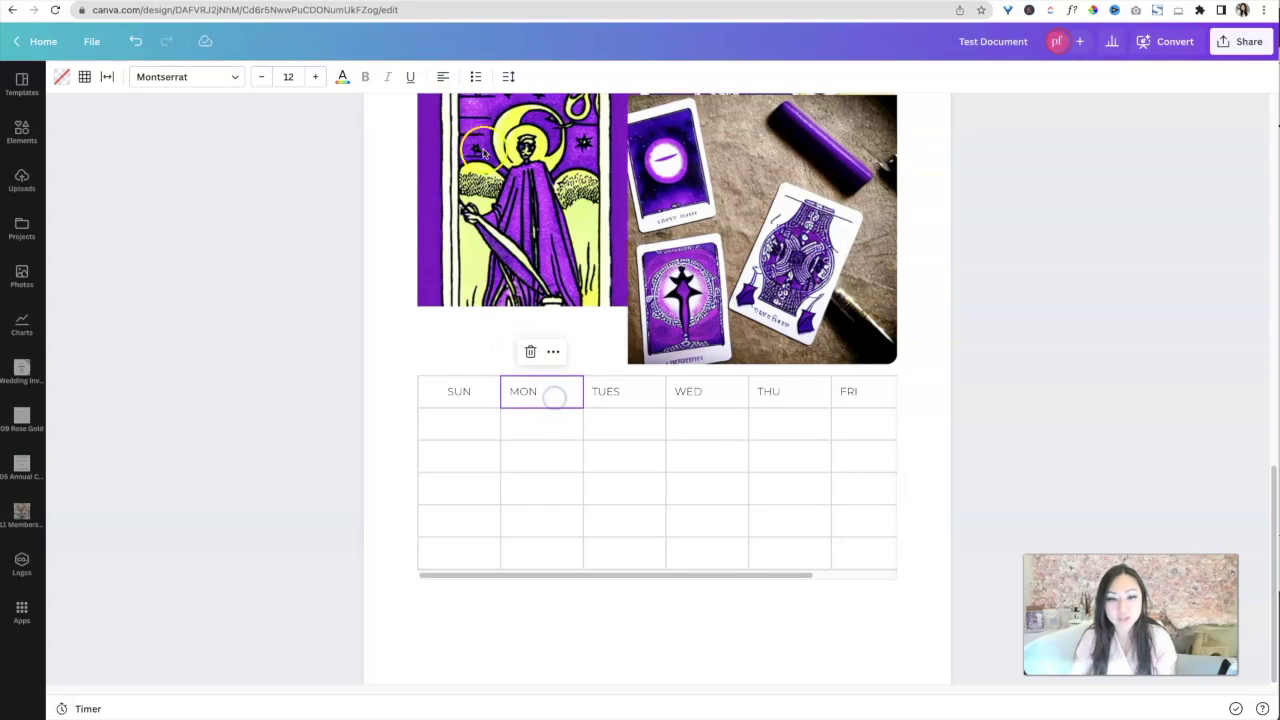
pyautogui.click(440, 78)
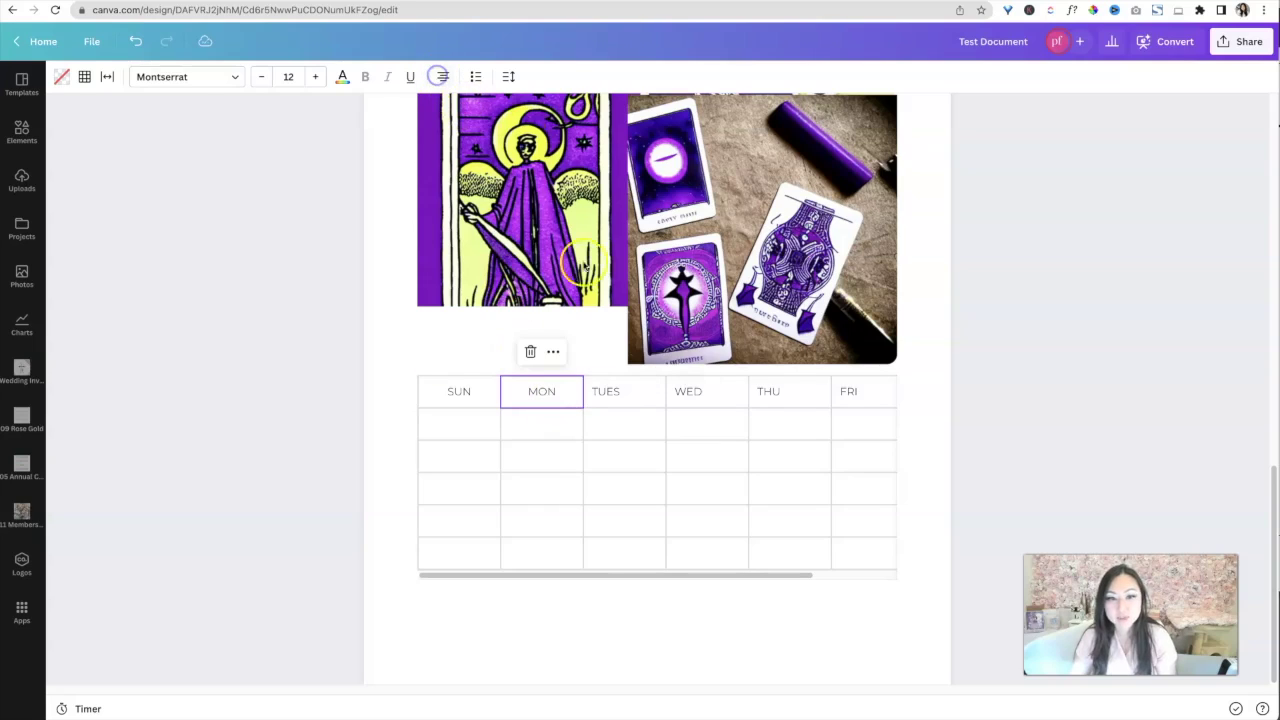
pyautogui.click(634, 393)
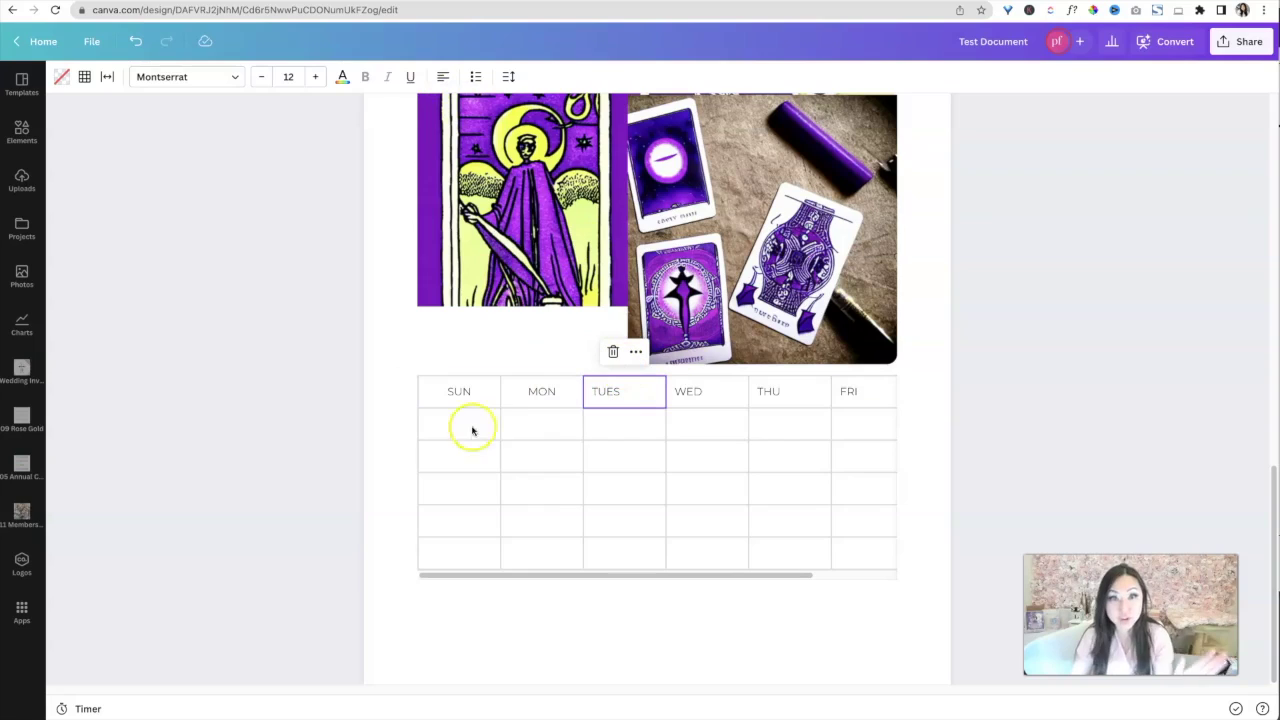
# - Drag the column borders to narrow the SUN through THU columns
pyautogui.moveTo(500, 391); pyautogui.dragTo(478, 391)
pyautogui.moveTo(583, 397); pyautogui.dragTo(527, 393)
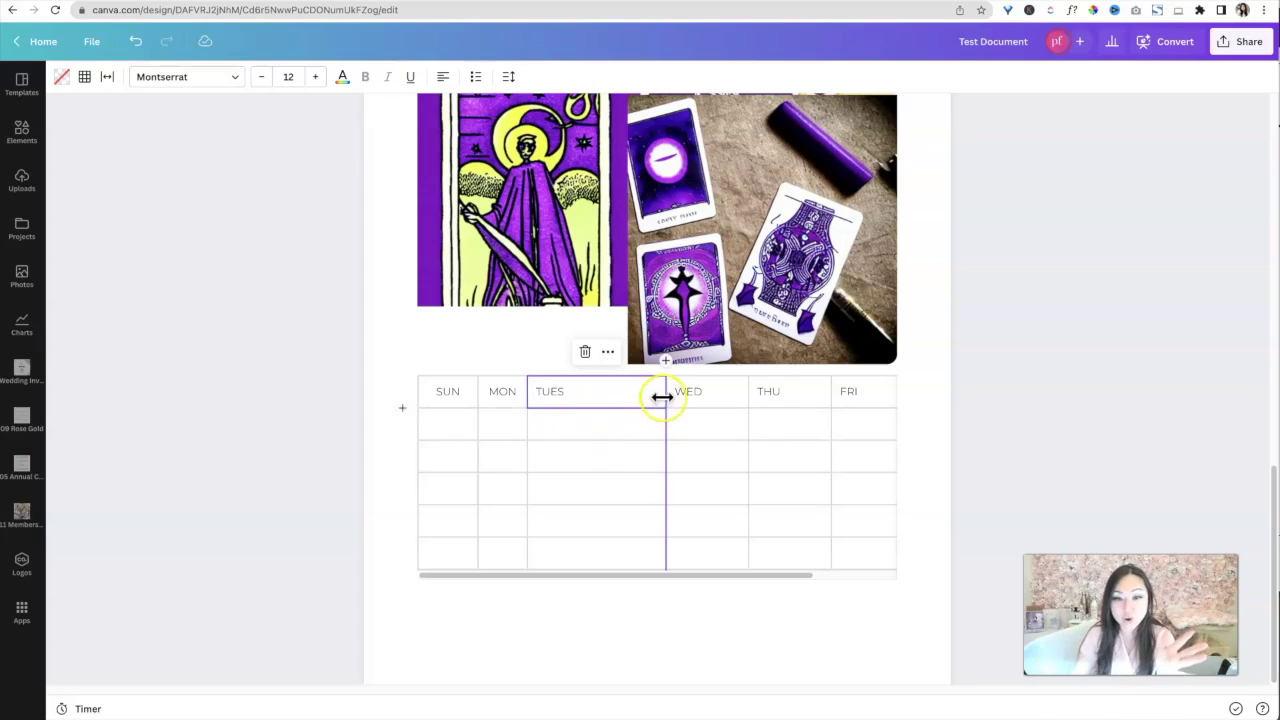
pyautogui.moveTo(663, 394); pyautogui.dragTo(580, 391)
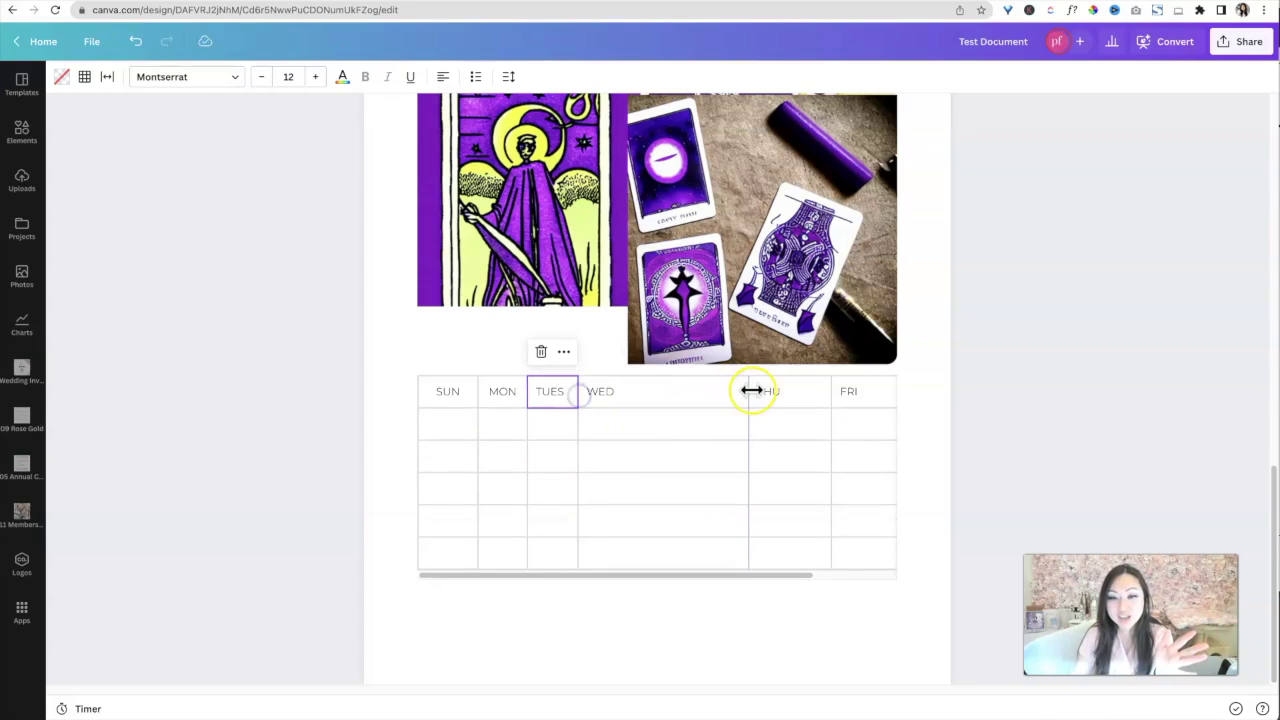
pyautogui.moveTo(751, 391); pyautogui.dragTo(627, 385)
pyautogui.moveTo(831, 391); pyautogui.dragTo(670, 391)
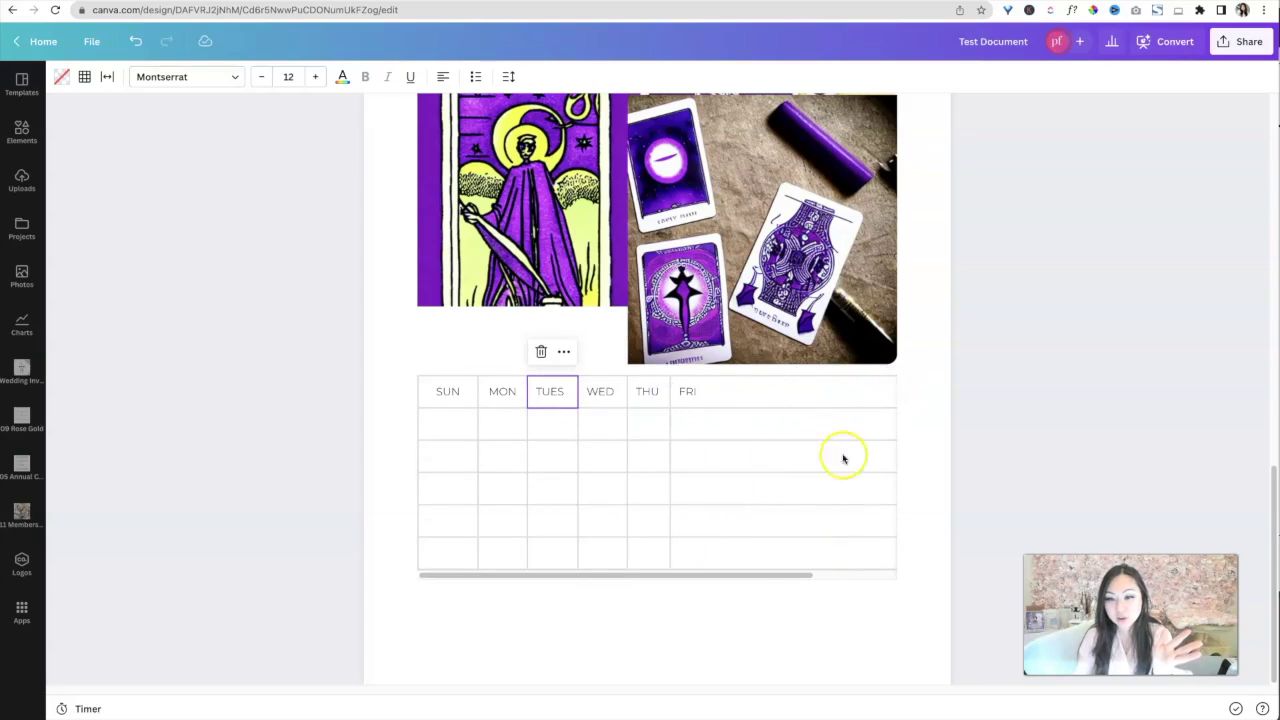
pyautogui.moveTo(799, 574); pyautogui.dragTo(923, 571)
pyautogui.moveTo(817, 395); pyautogui.dragTo(619, 398)
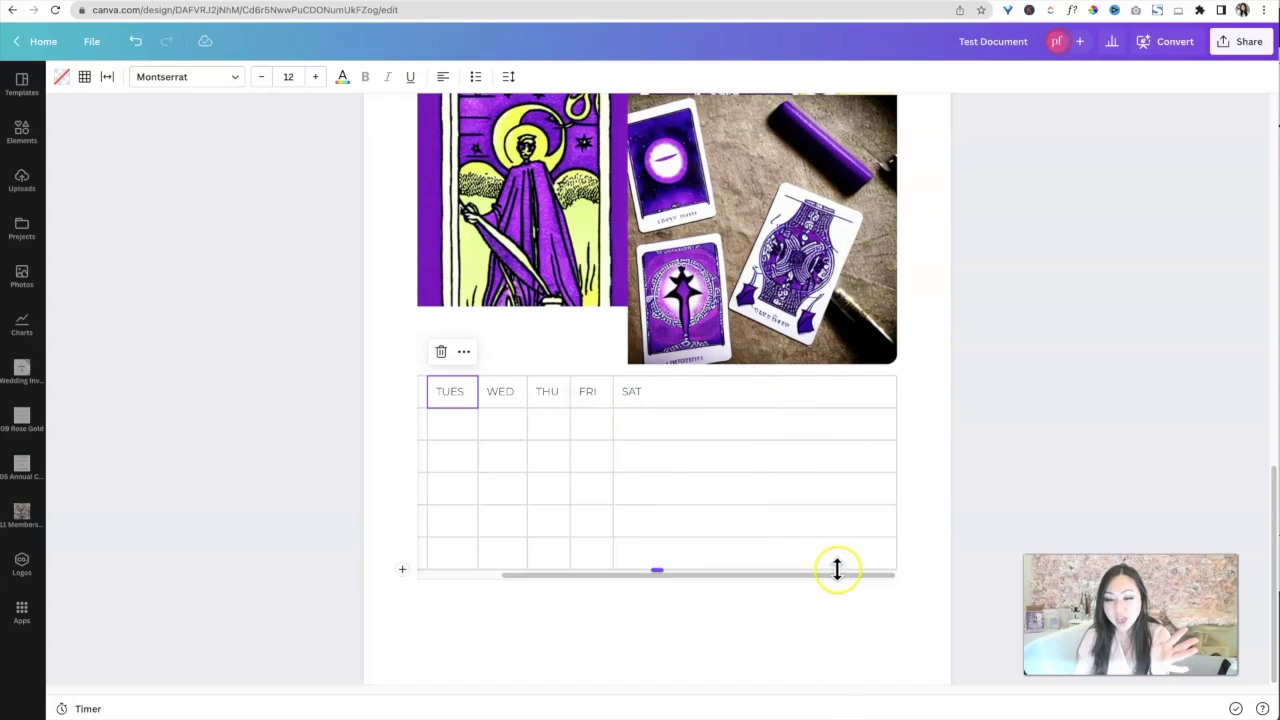
# - Select the SAT header cell, then extend the selection across the whole header row
pyautogui.click(892, 456)
pyautogui.click(898, 383)
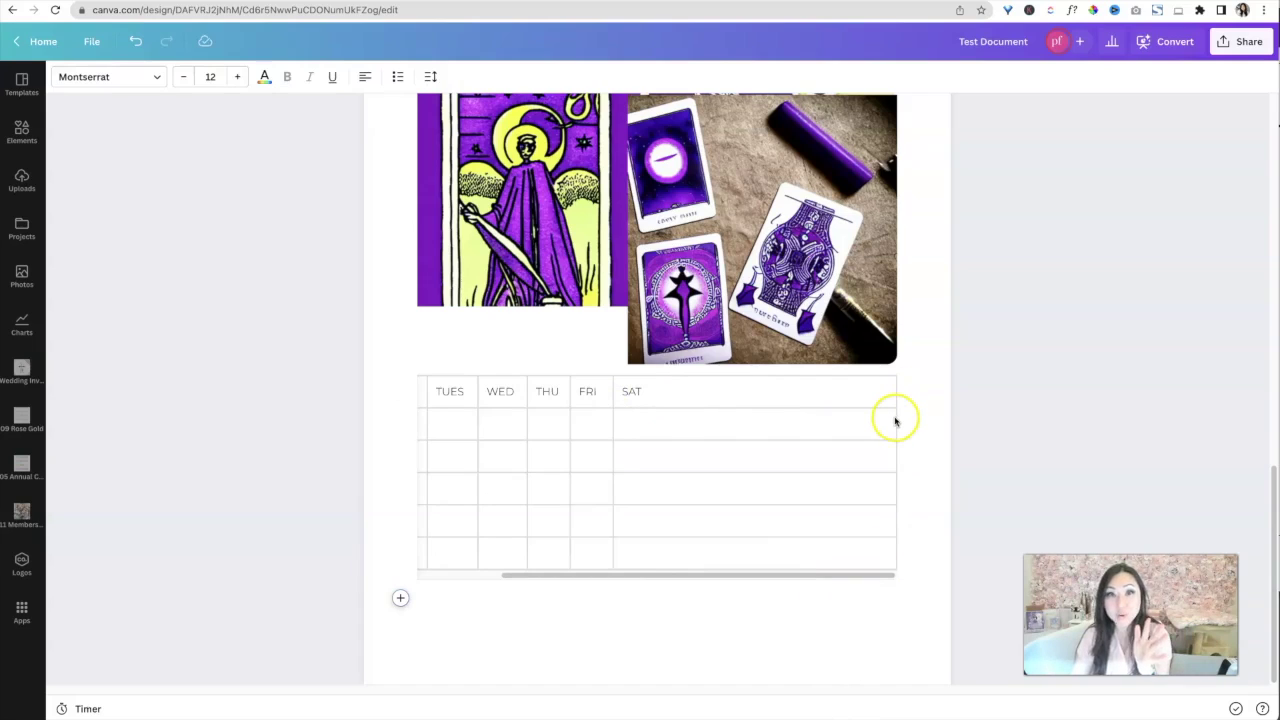
pyautogui.click(894, 420)
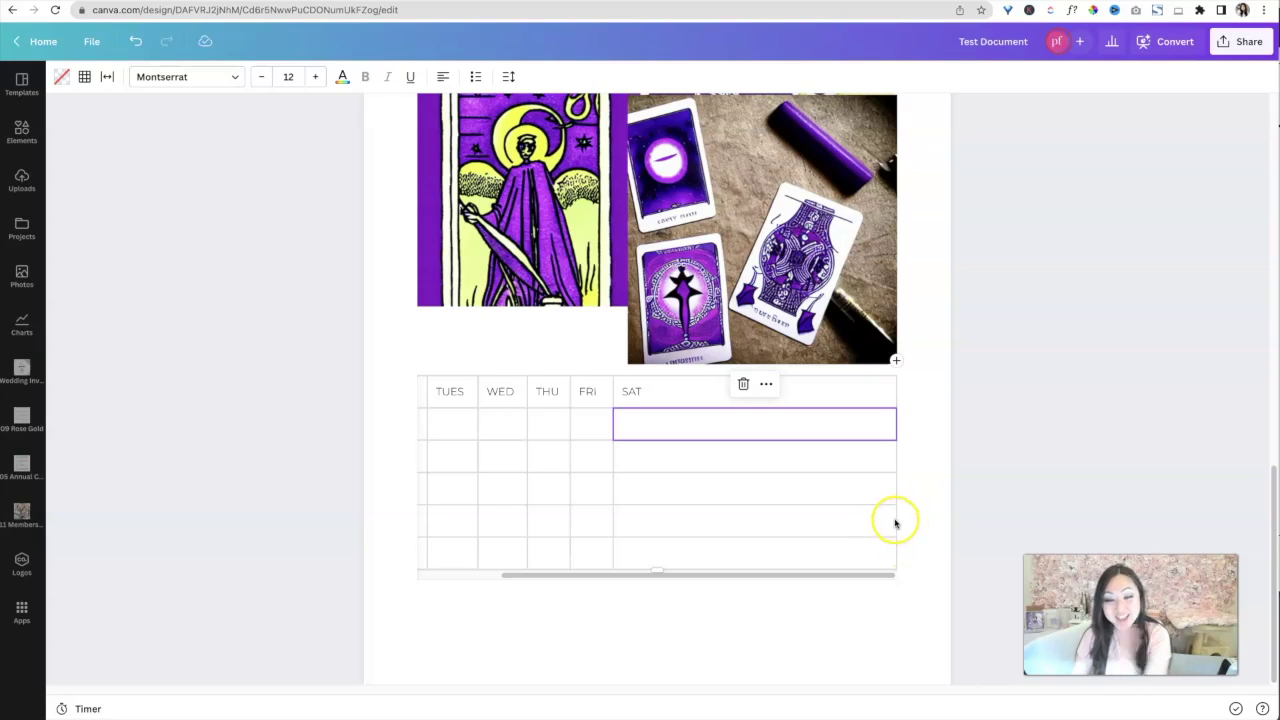
pyautogui.click(766, 384)
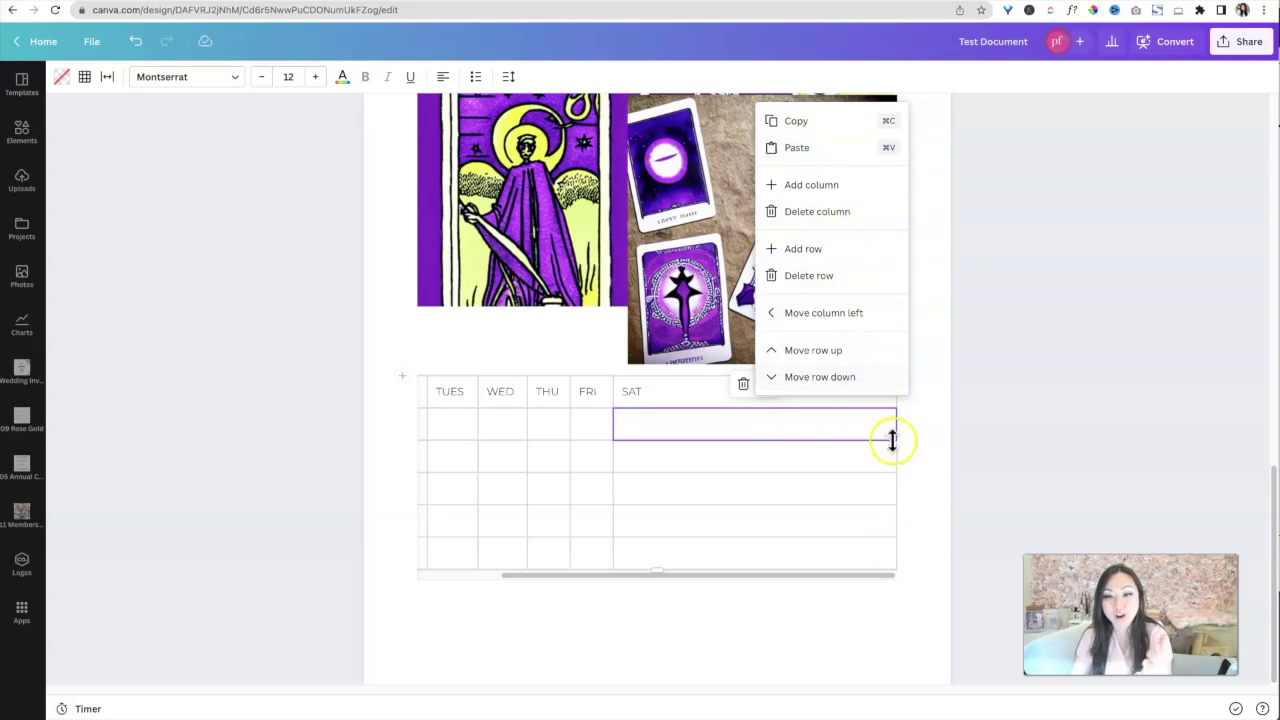
pyautogui.click(926, 474)
pyautogui.click(784, 394)
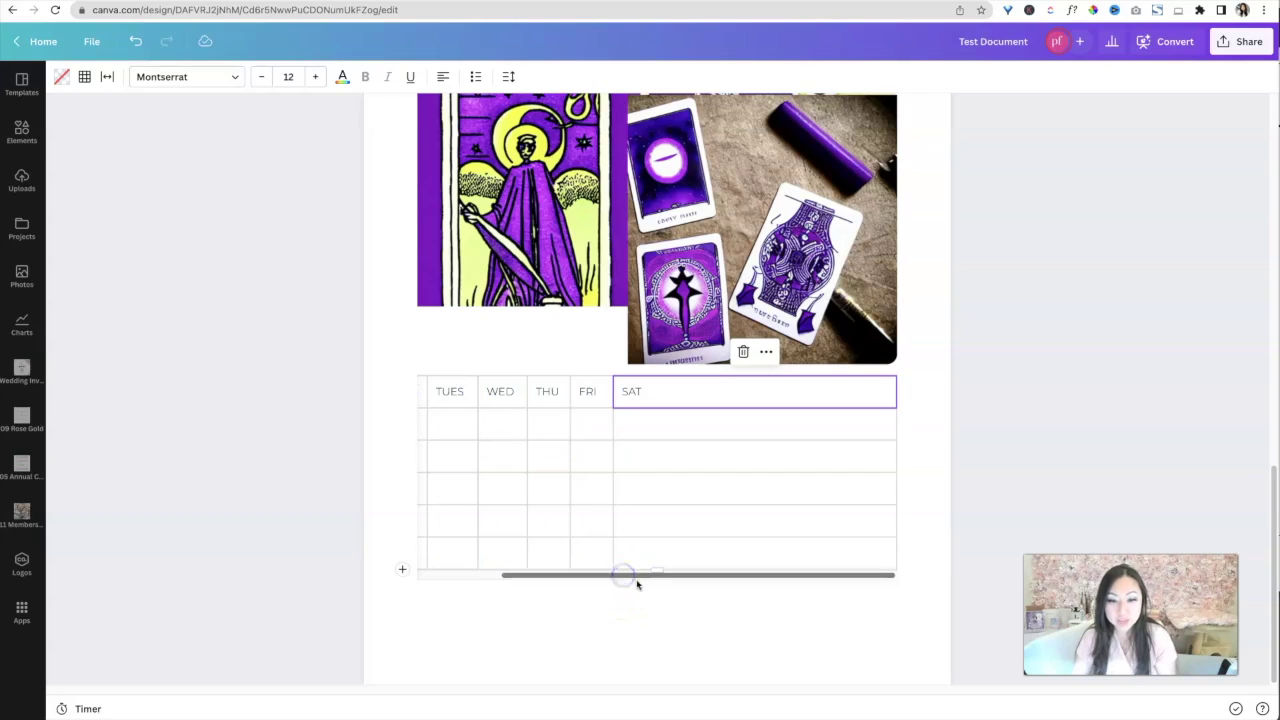
pyautogui.moveTo(637, 580); pyautogui.dragTo(445, 432)
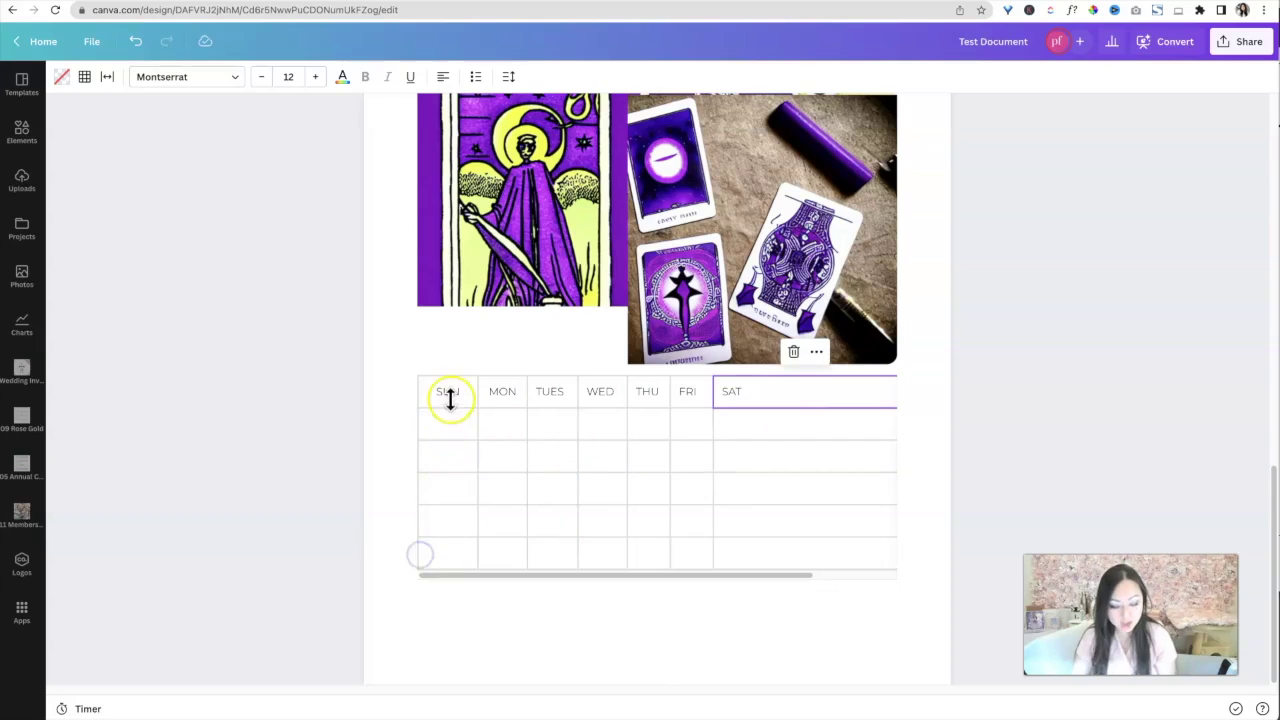
pyautogui.keyDown('shift'); pyautogui.click(448, 393); pyautogui.keyUp('shift')
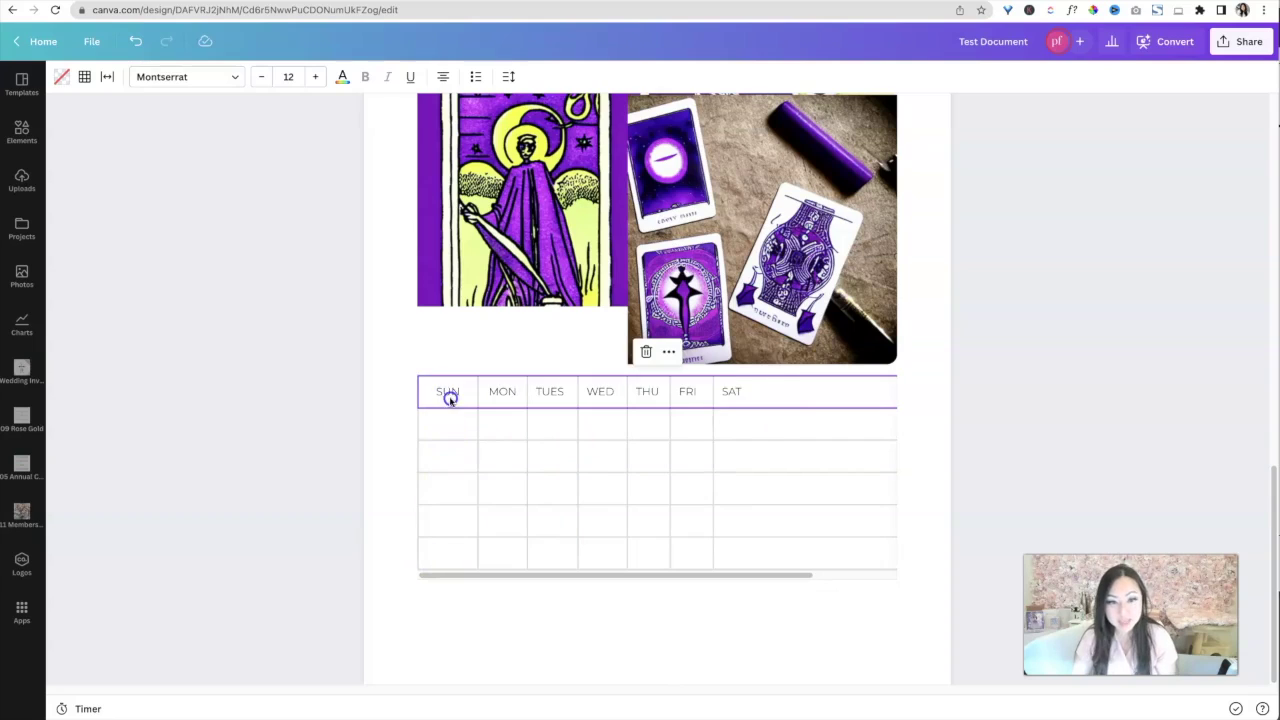
# - Try pink, light blue, periwinkle and navy fills on the header row, then settle on light mauve-pink
pyautogui.click(59, 77)
pyautogui.click(76, 240)
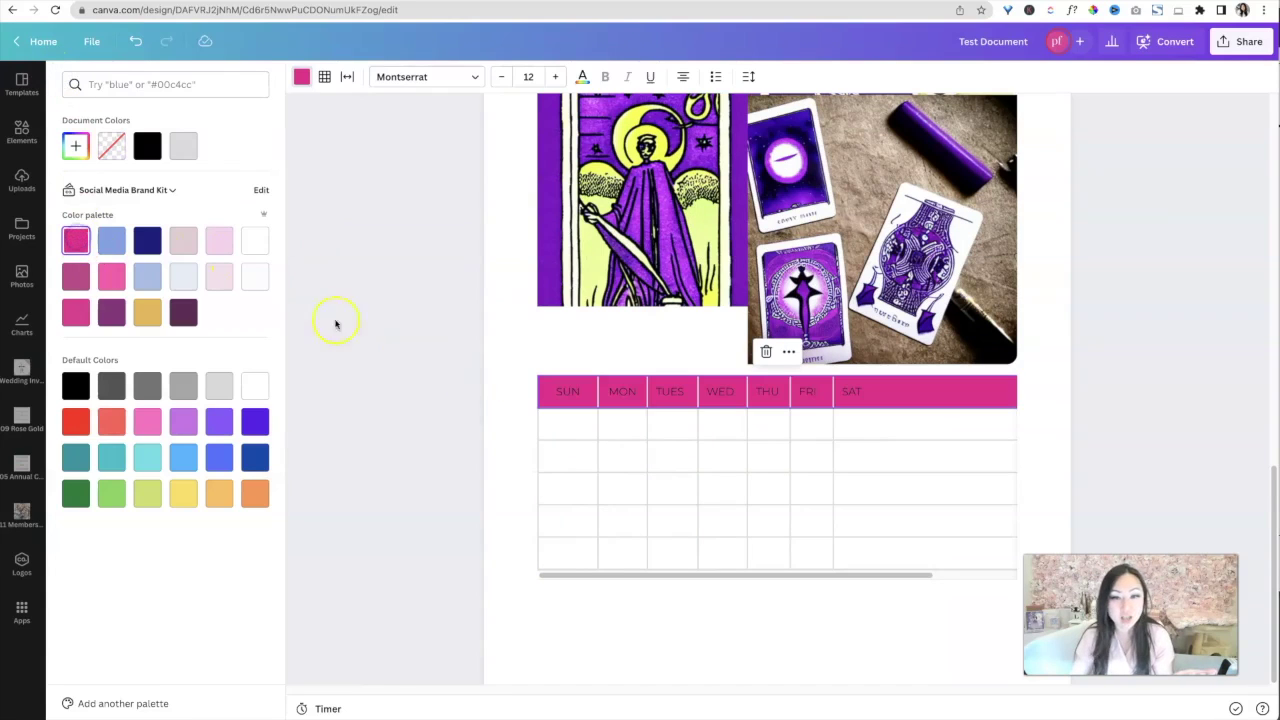
pyautogui.click(79, 314)
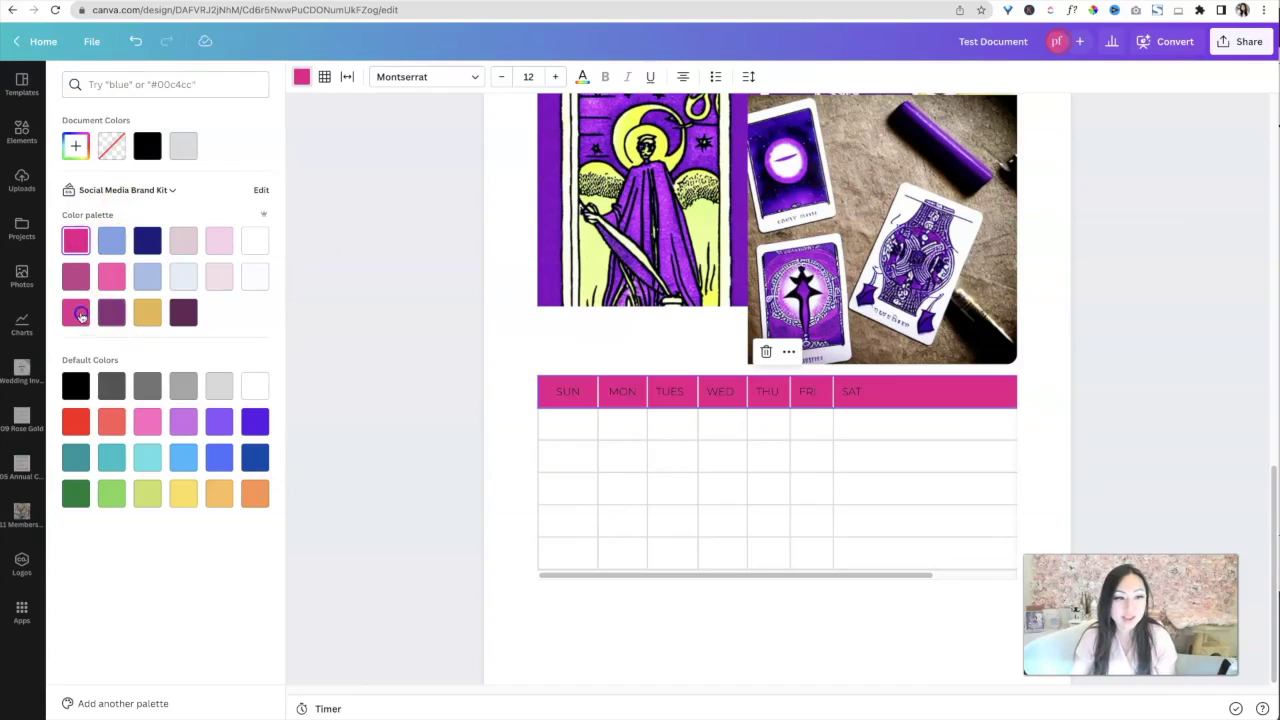
pyautogui.click(147, 277)
pyautogui.click(116, 241)
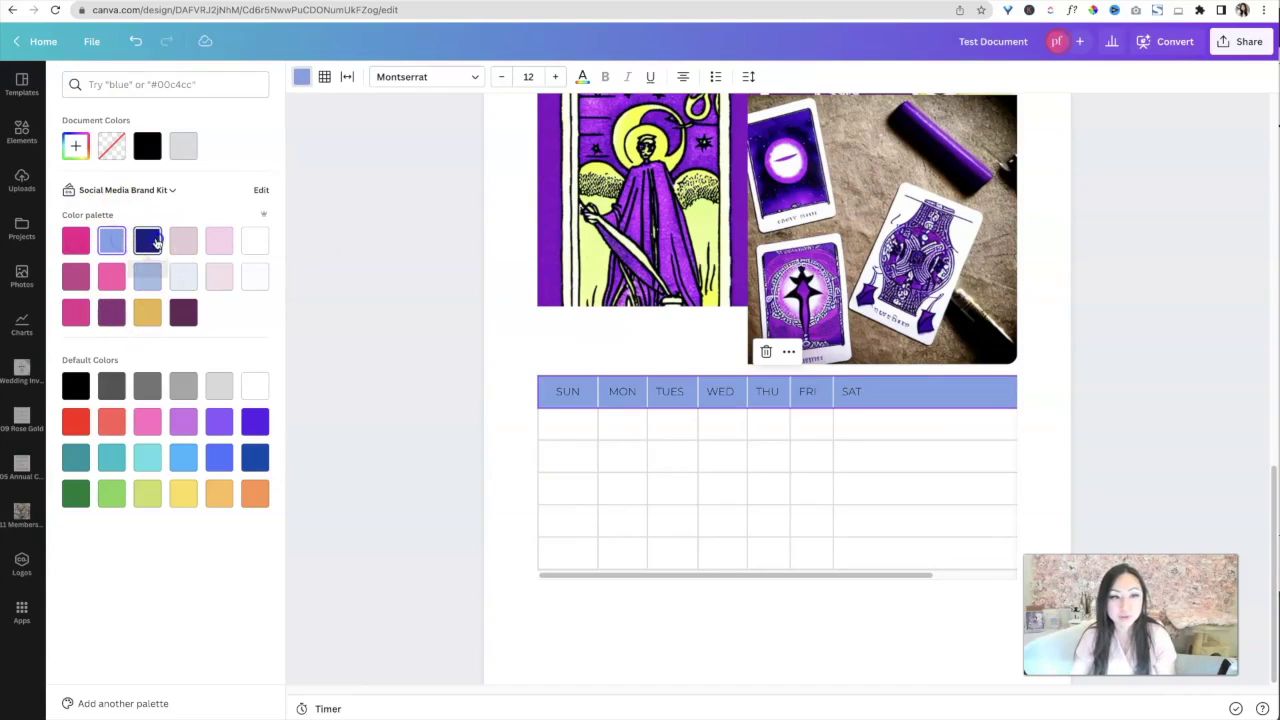
pyautogui.click(147, 241)
pyautogui.click(183, 241)
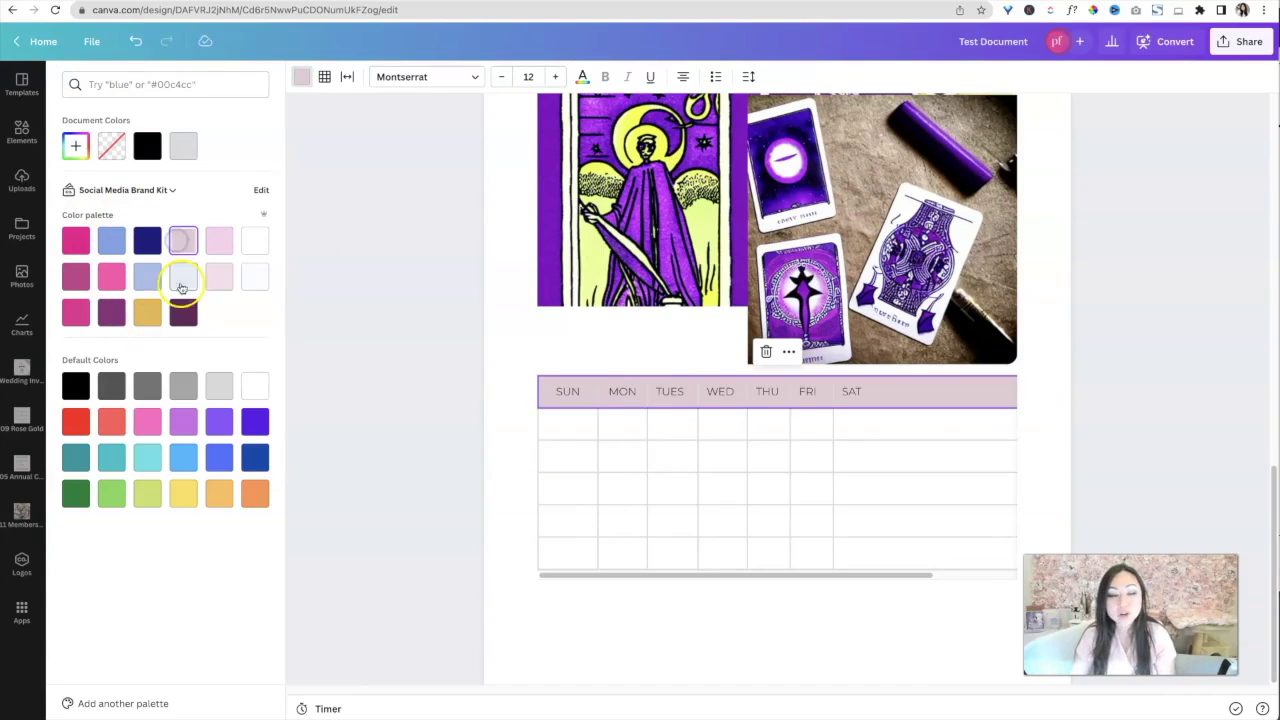
pyautogui.click(365, 404)
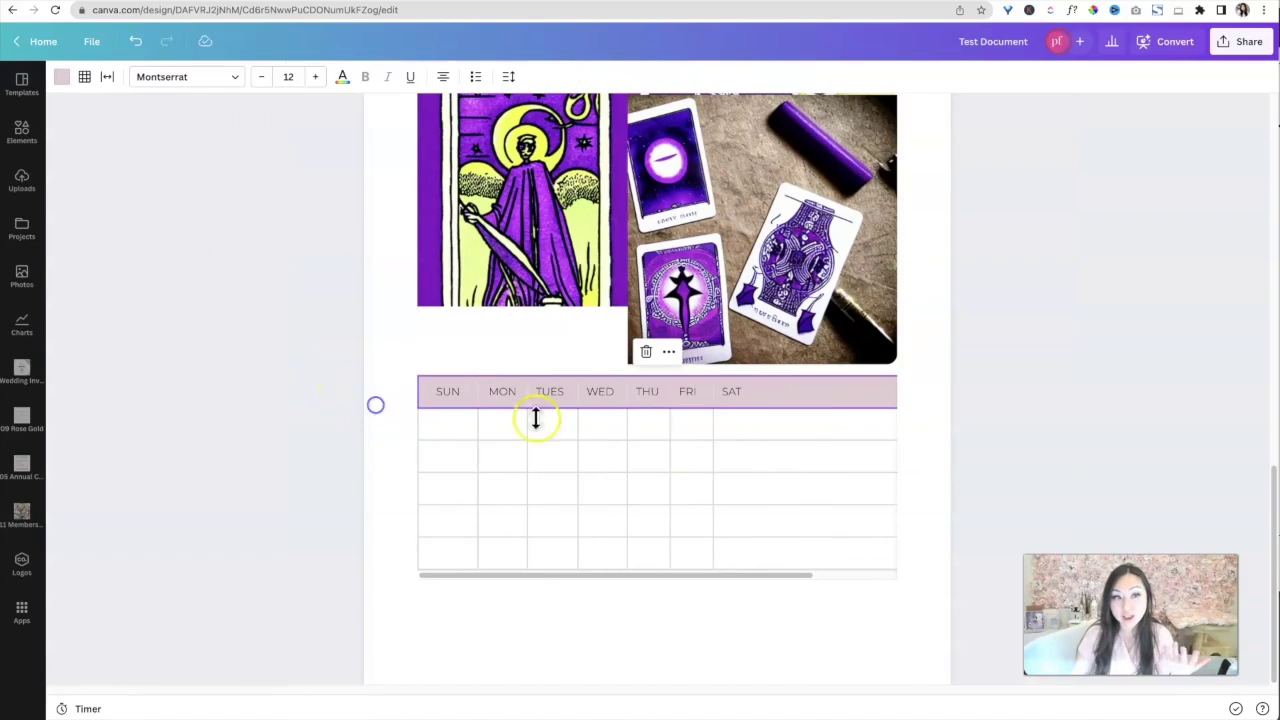
# - Deselect the header row and put the caret on the line below the table
pyautogui.click(866, 383)
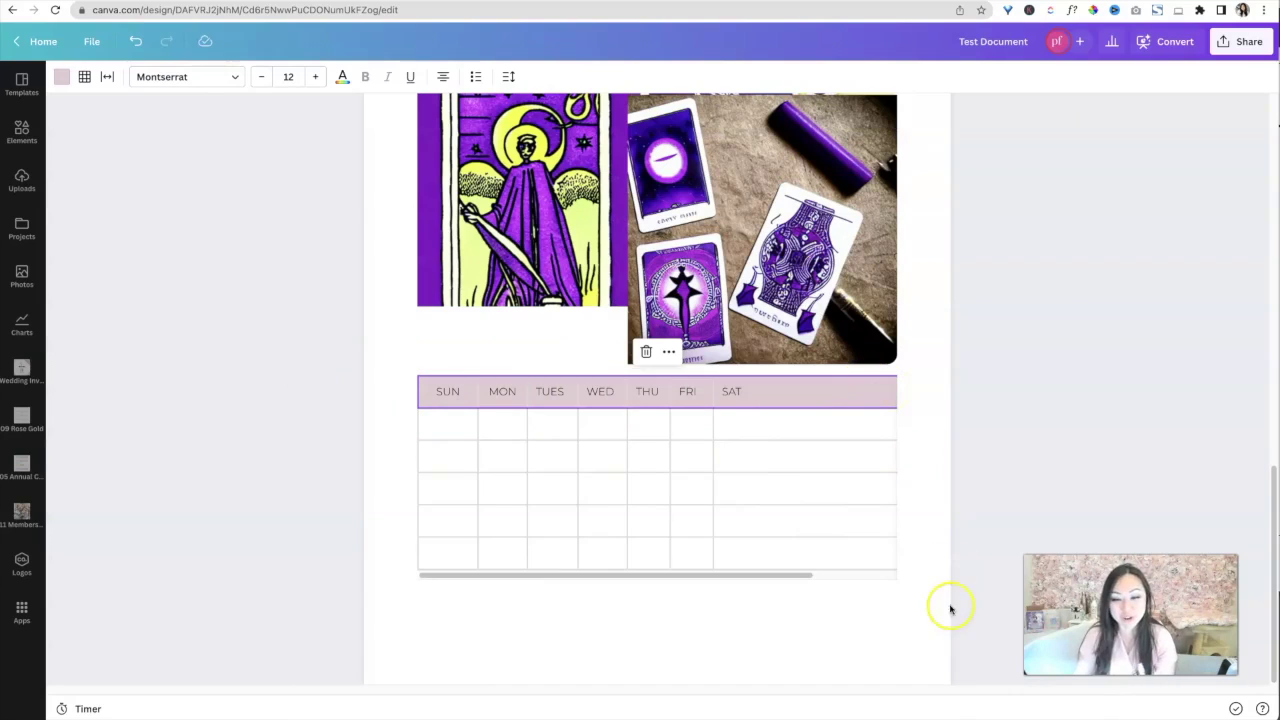
pyautogui.click(897, 580)
pyautogui.click(890, 641)
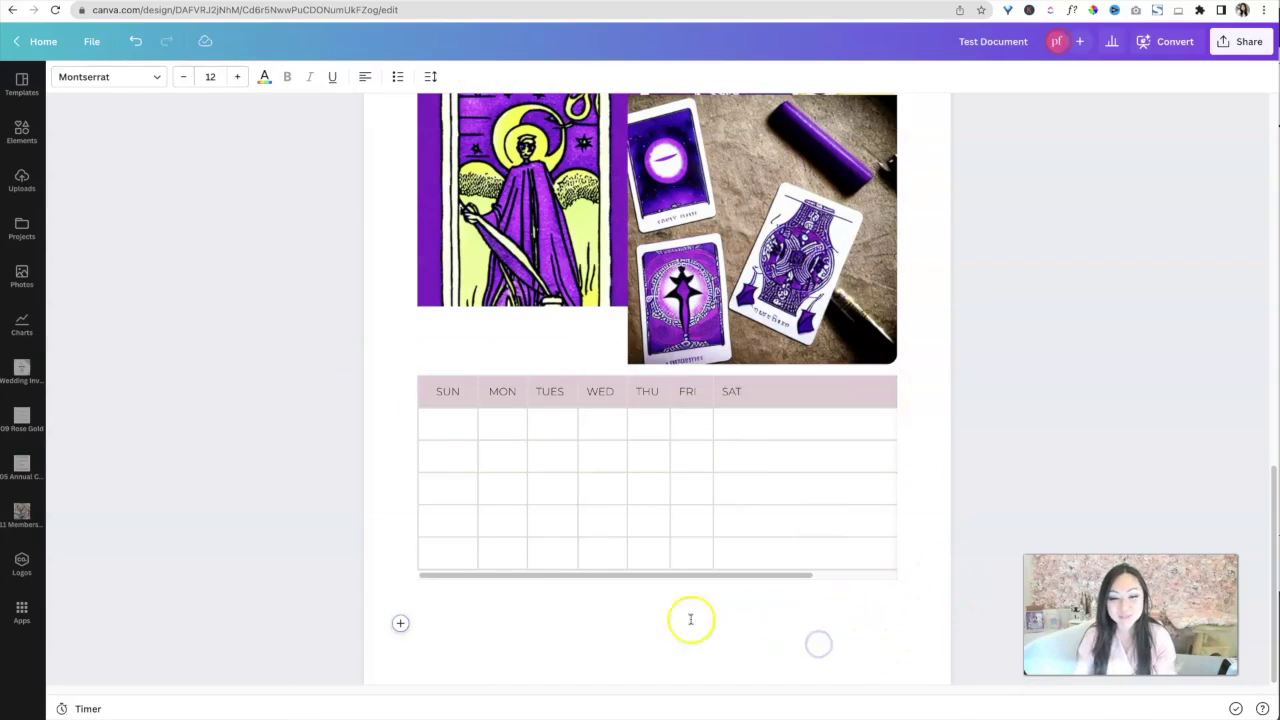
# - Bring up the / block list below the table, dismiss it, and scroll back to the first page
pyautogui.click(534, 613)
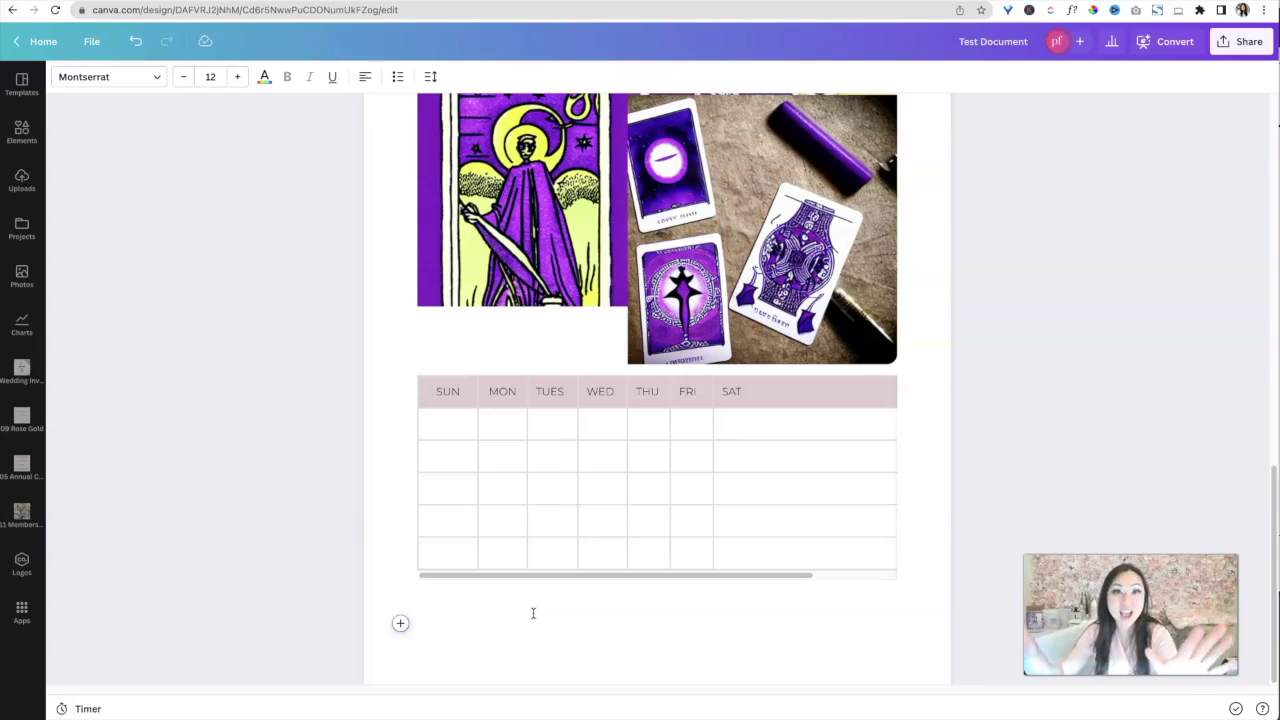
pyautogui.write('/')
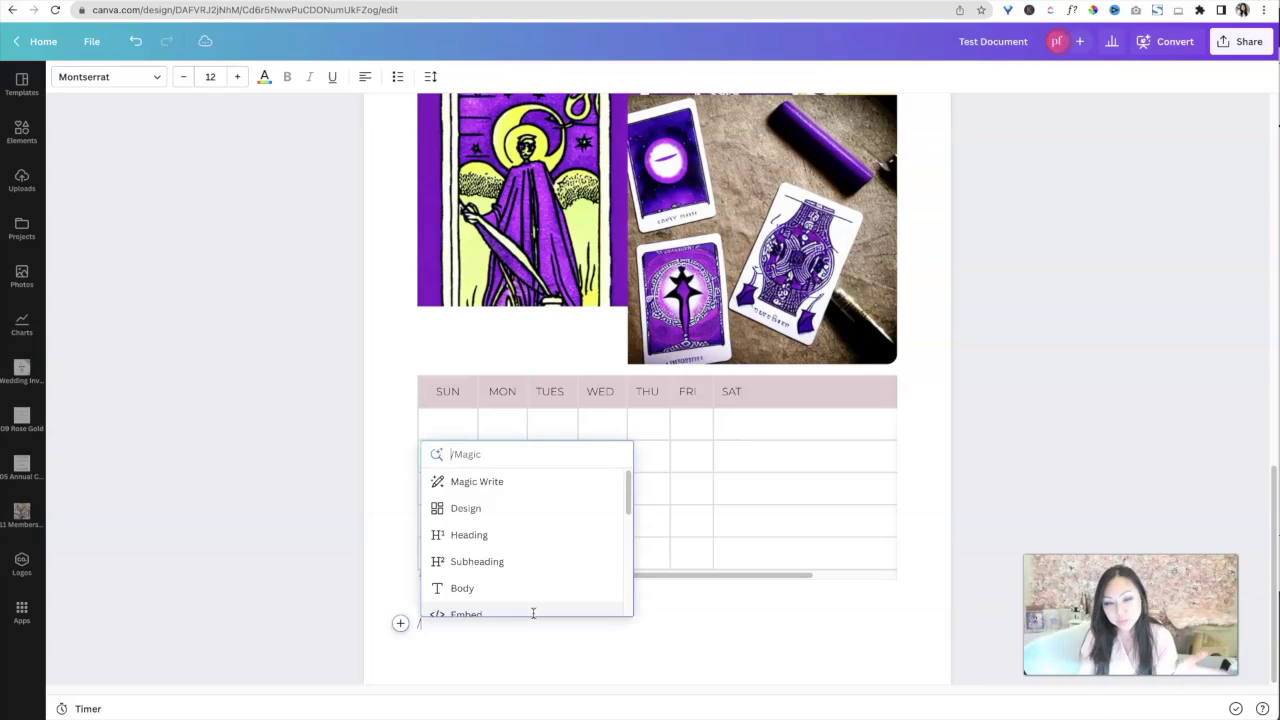
pyautogui.scroll(-4, 578, 598)
pyautogui.scroll(2, 566, 557)
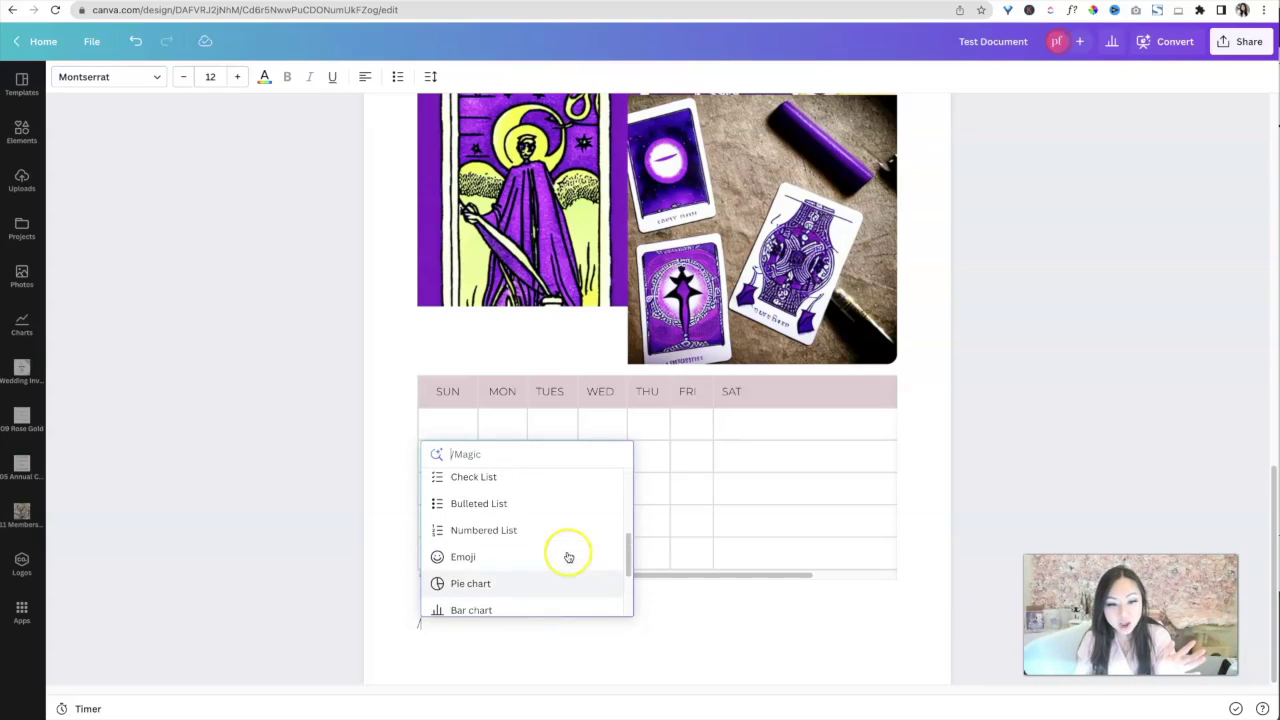
pyautogui.scroll(1, 537, 517)
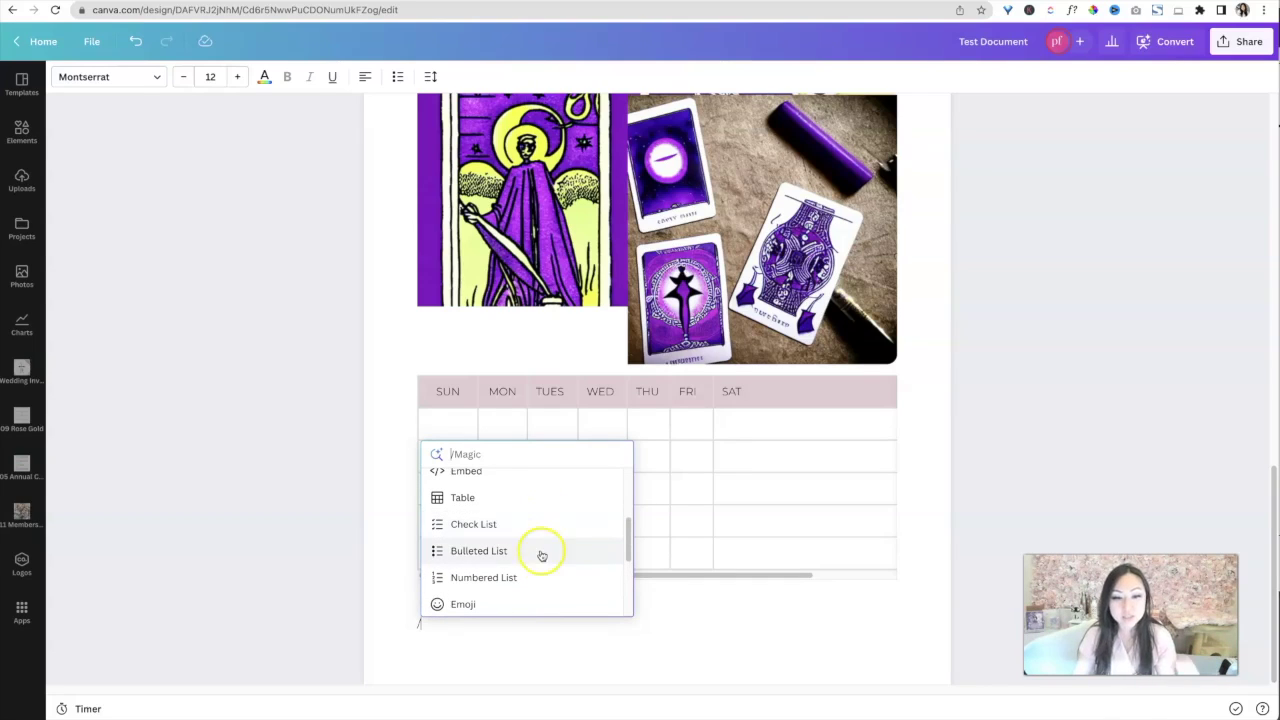
pyautogui.click(929, 551)
# - Switch the selected tips text to a bulleted list and back to numbering, then clear the selection
pyautogui.scroll(15, 883, 545)
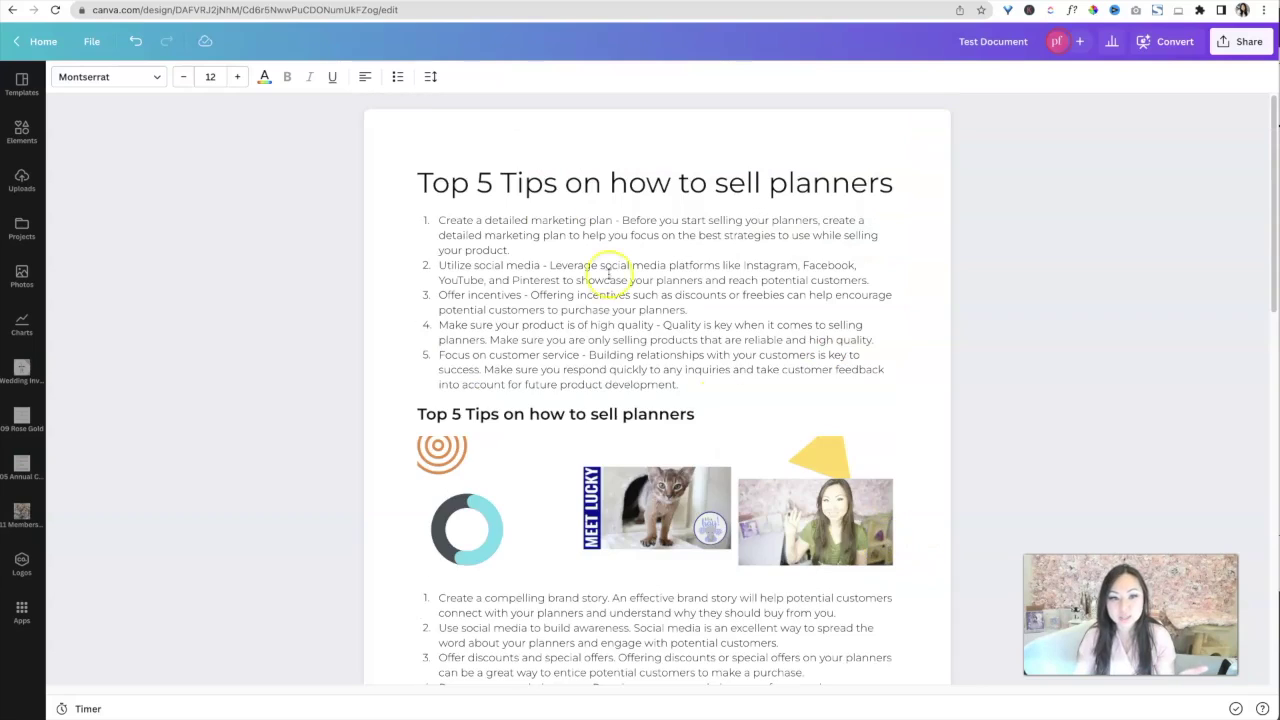
pyautogui.moveTo(444, 220)
pyautogui.mouseDown()
pyautogui.moveTo(734, 374)
pyautogui.moveTo(680, 384)
pyautogui.moveTo(466, 246)
pyautogui.moveTo(443, 206)
pyautogui.mouseUp()
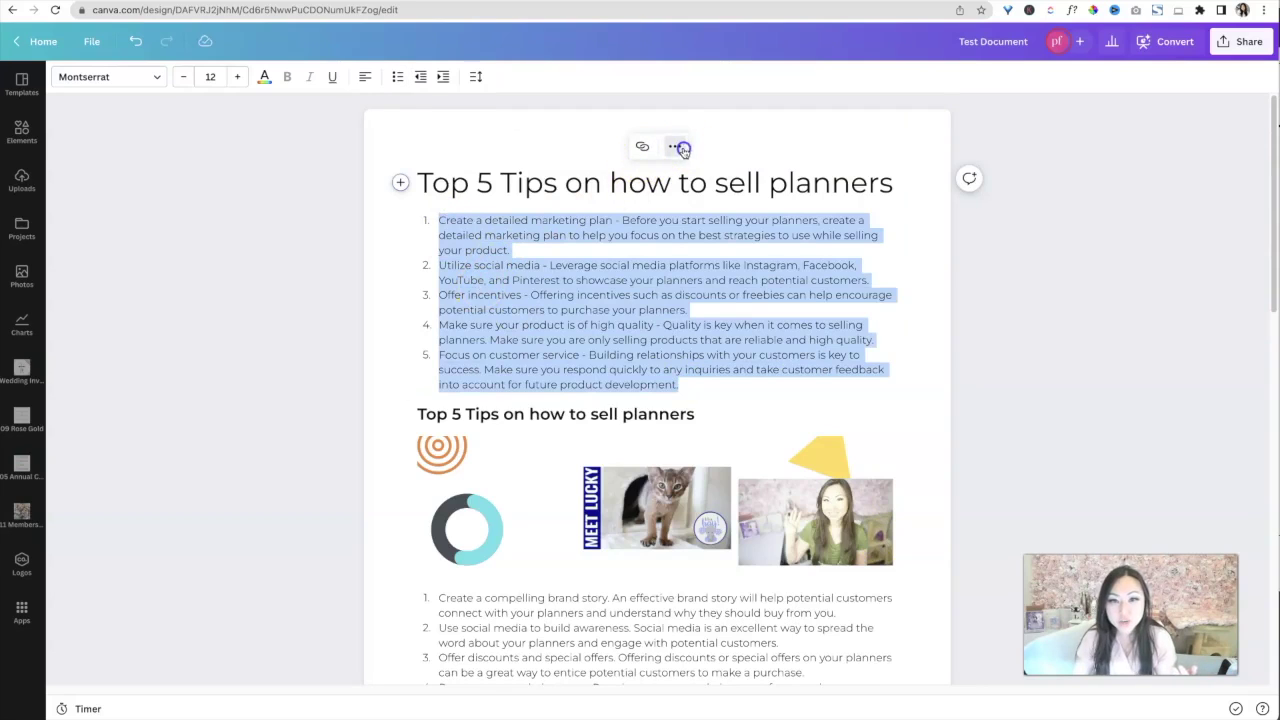
pyautogui.click(675, 146)
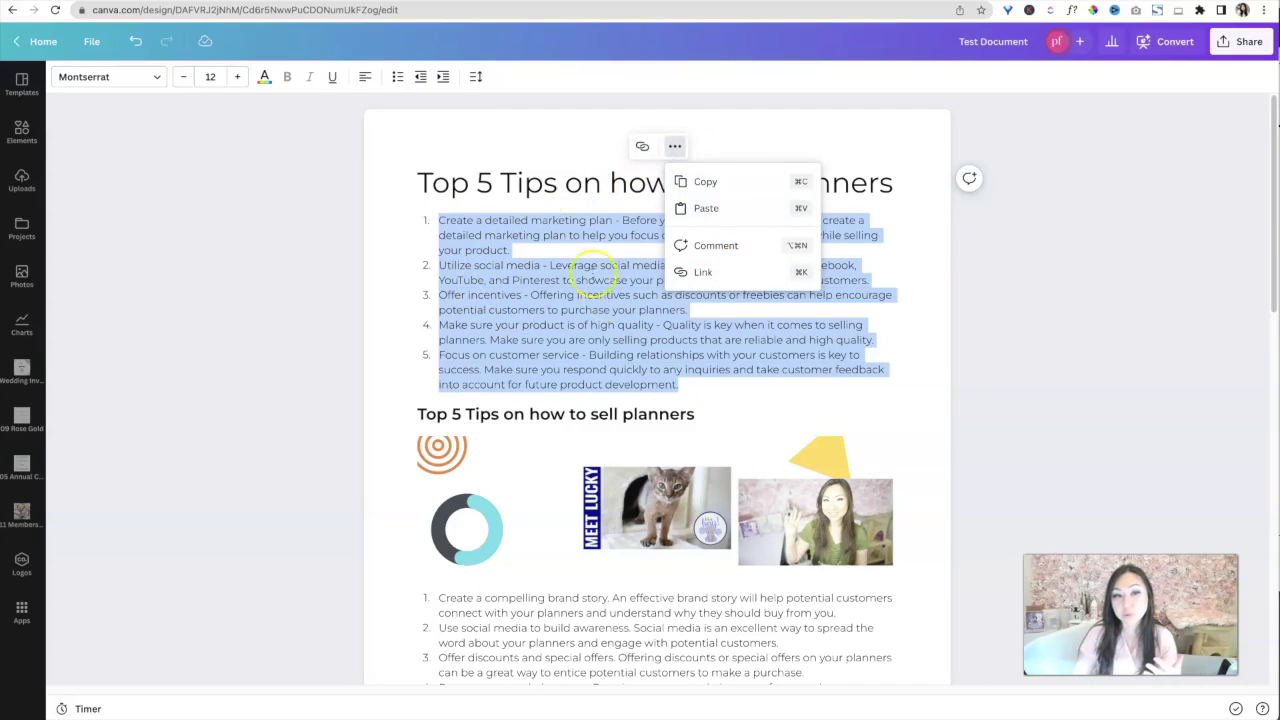
pyautogui.click(397, 76)
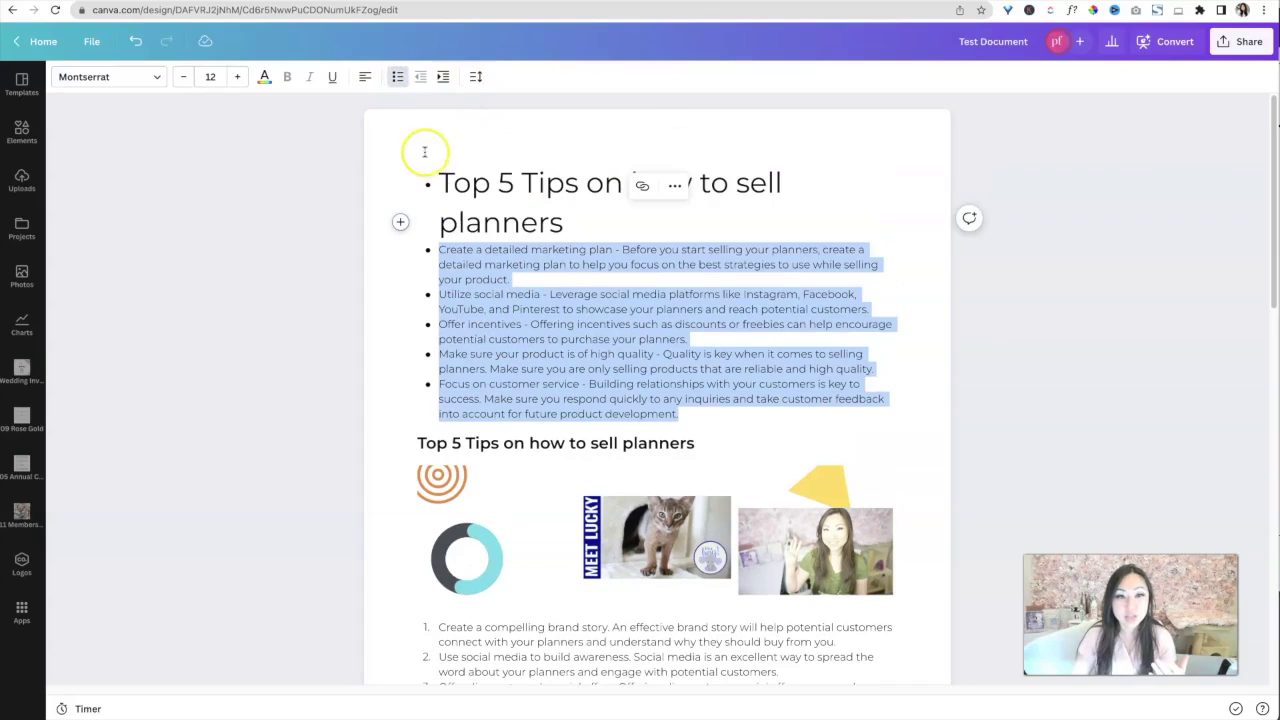
pyautogui.click(397, 76)
pyautogui.click(536, 300)
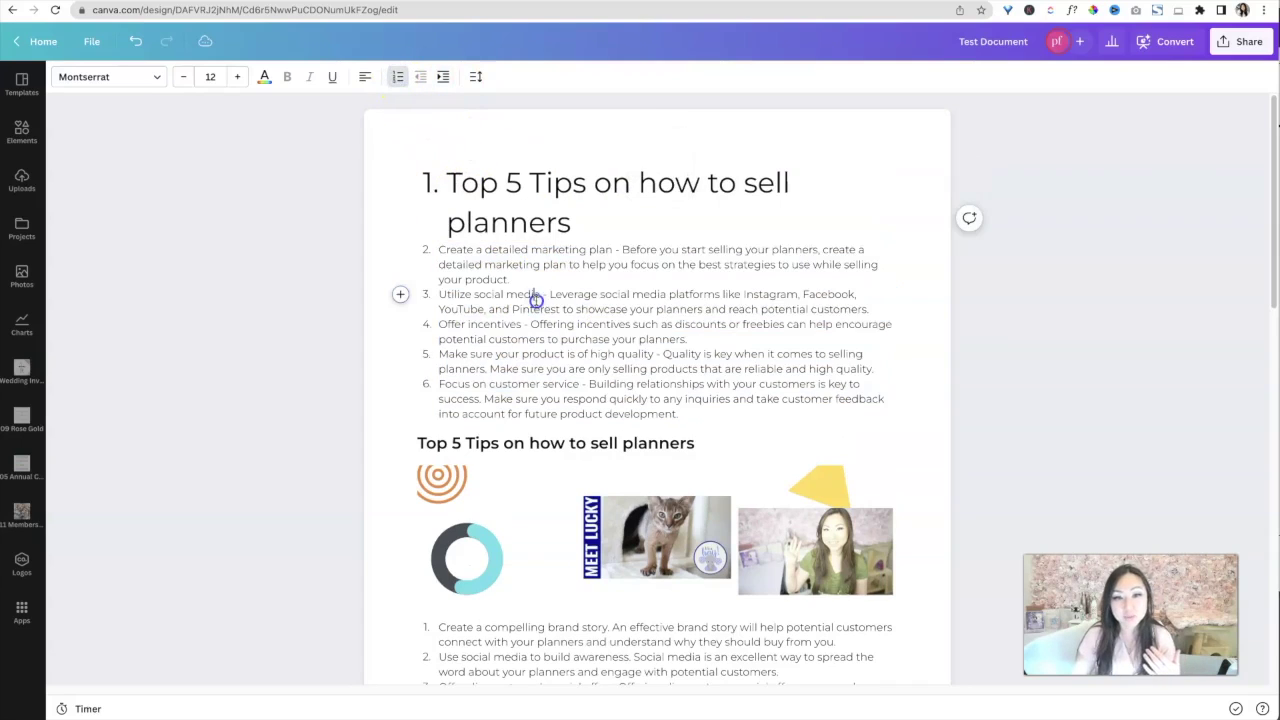
pyautogui.scroll(-15, 536, 300)
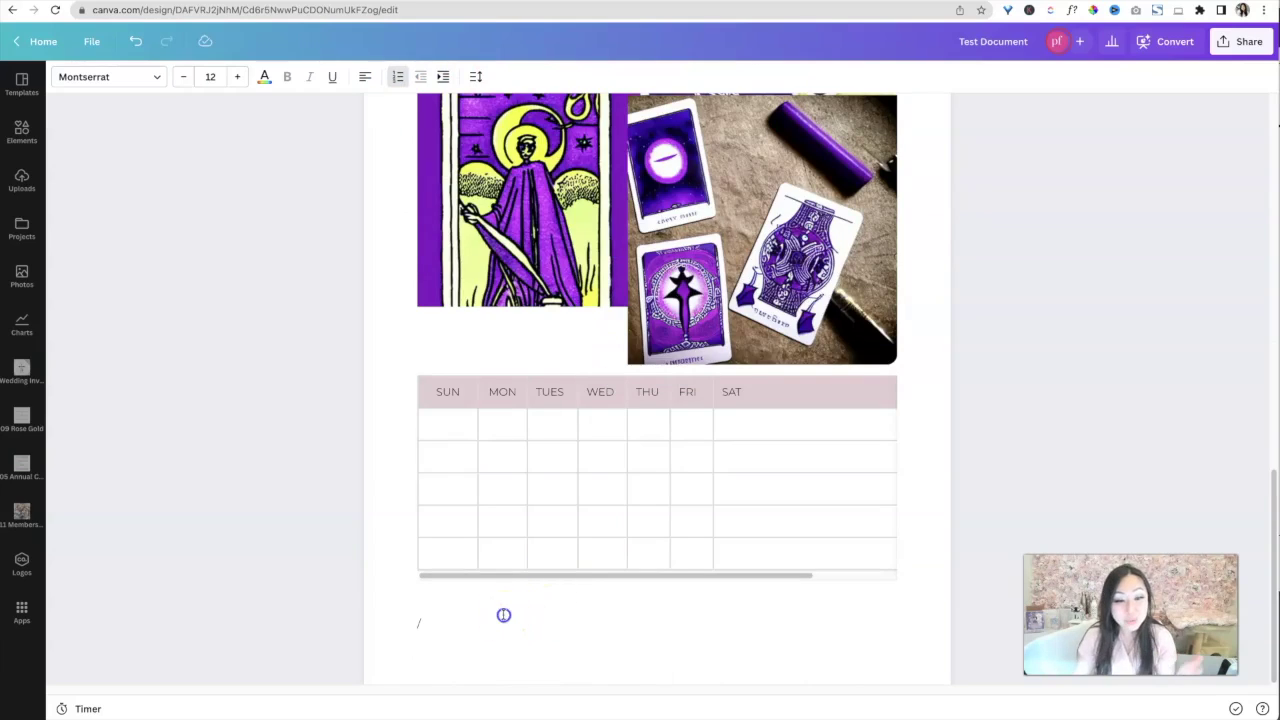
# - Add a checklist below the calendar table and end it on a plain line
pyautogui.click(503, 615)
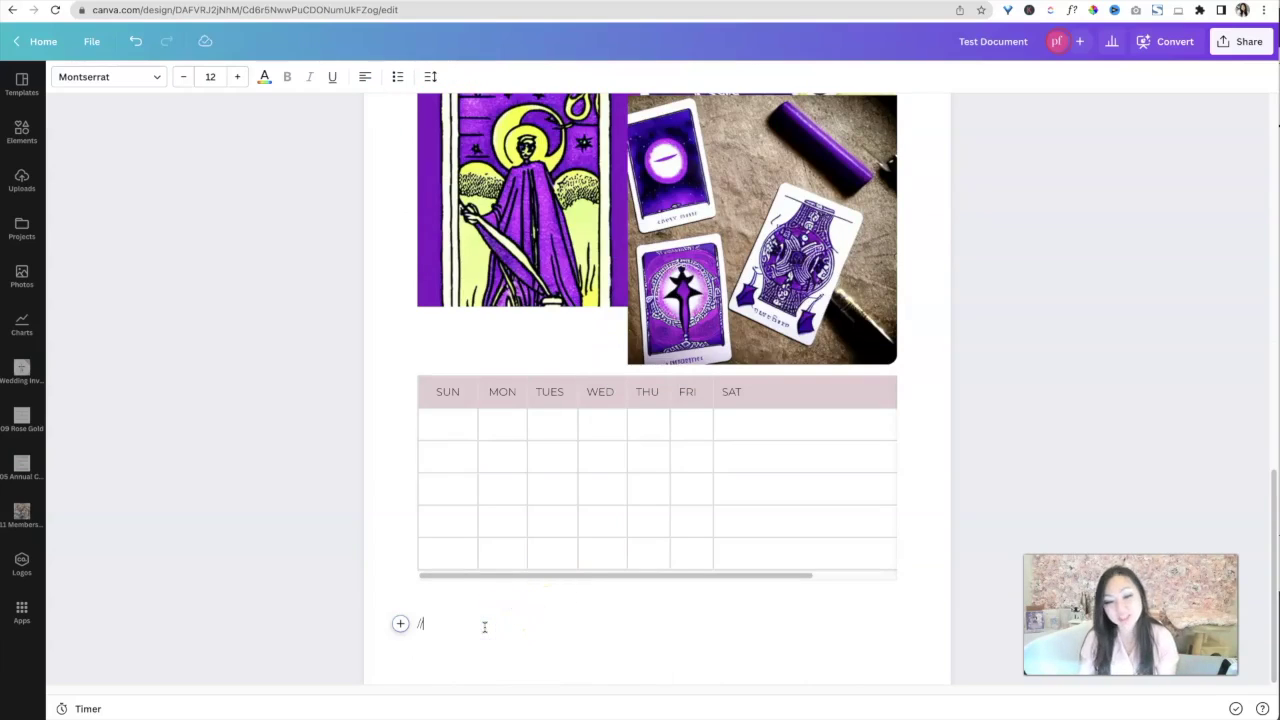
pyautogui.write('/')
pyautogui.click(464, 621)
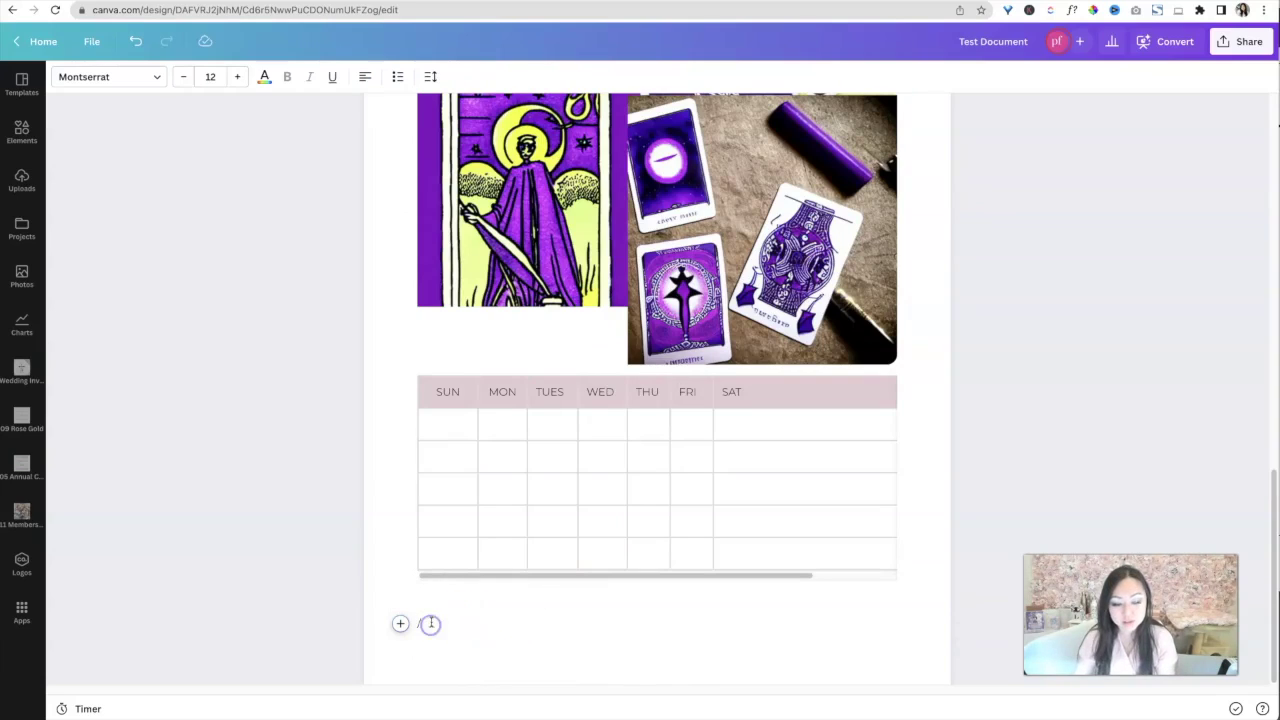
pyautogui.write('/')
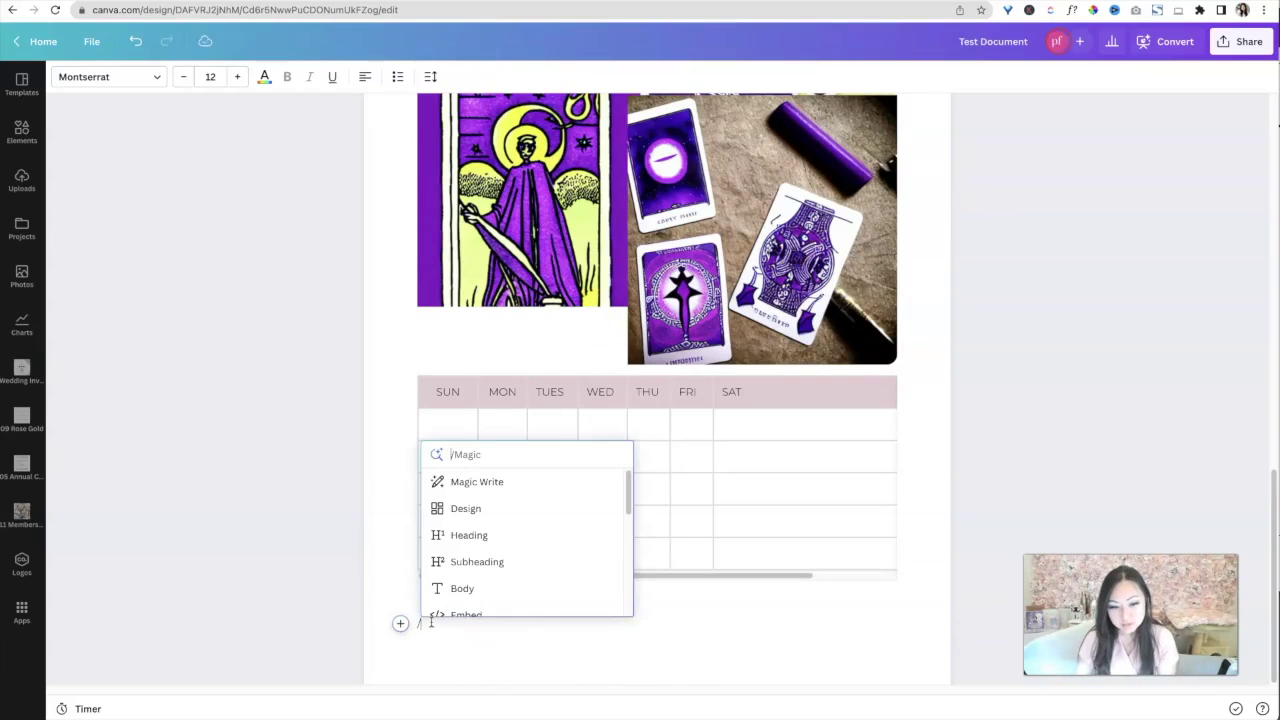
pyautogui.scroll(-5, 514, 557)
pyautogui.scroll(5, 500, 540)
pyautogui.click(500, 572)
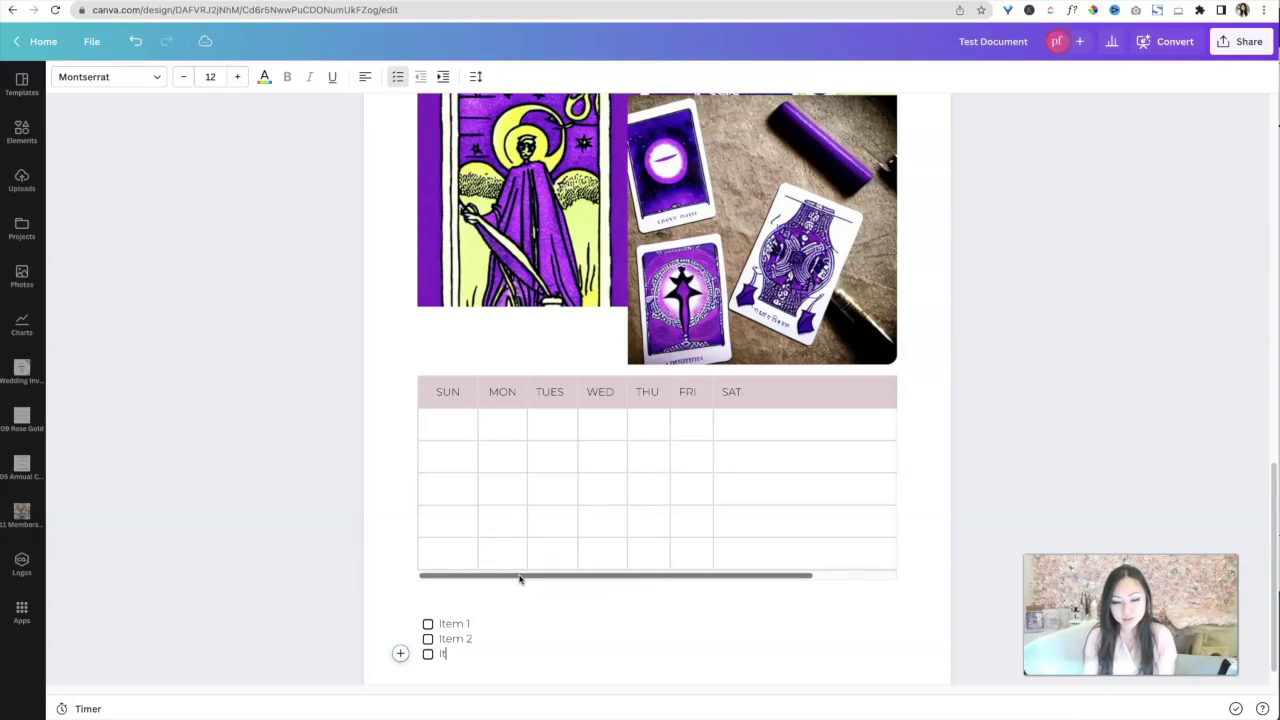
pyautogui.press('Return')
pyautogui.press('Return')
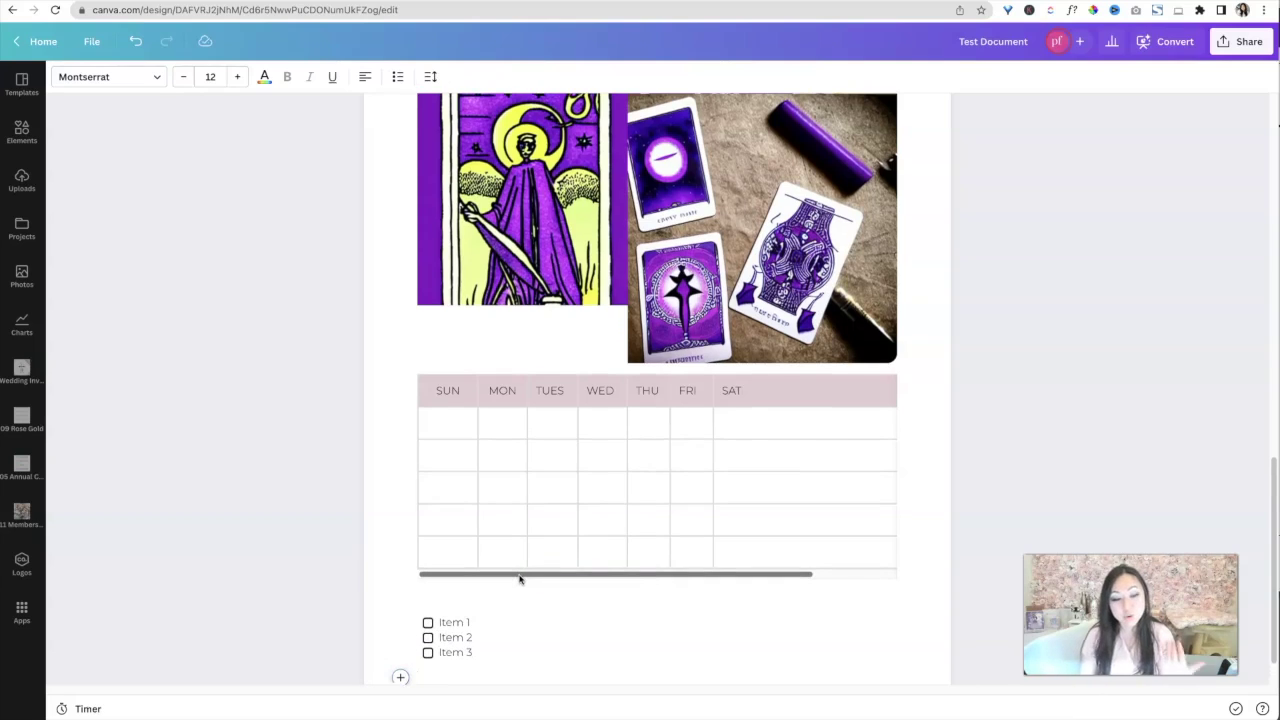
# - Insert a bulleted list with bullet 1, bullet 2 and bullet 3
pyautogui.scroll(-1, 550, 540)
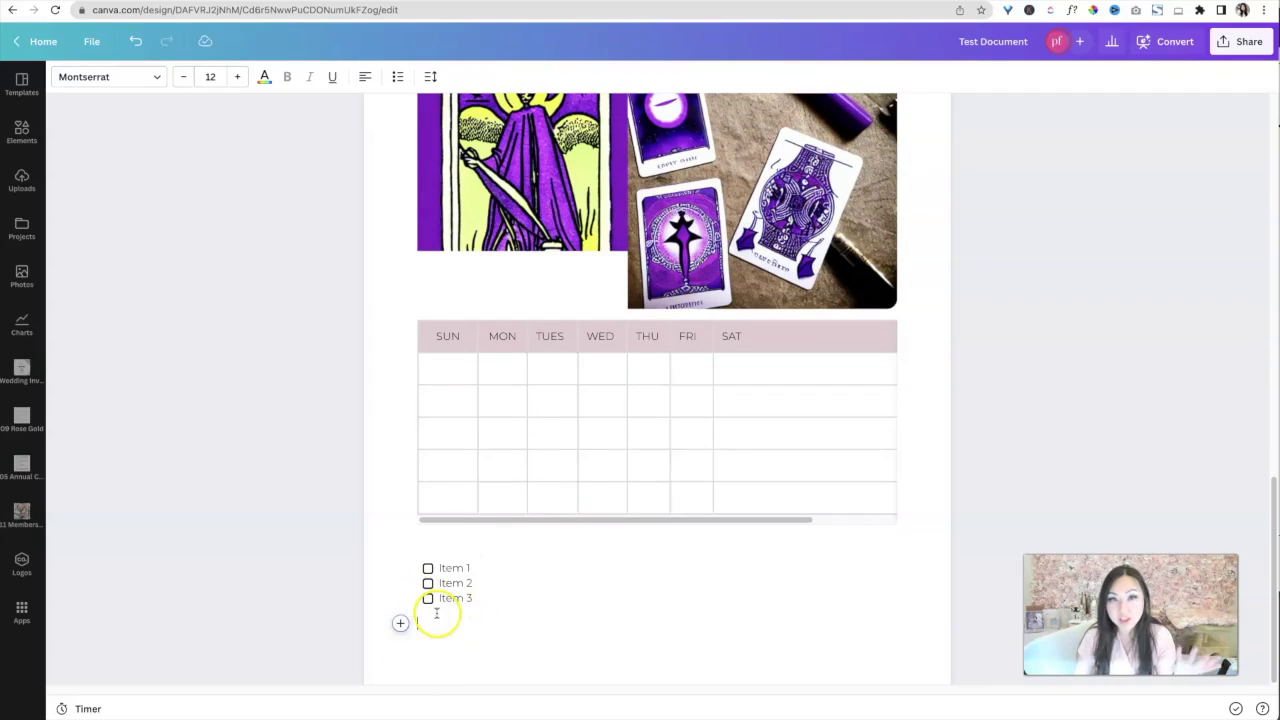
pyautogui.write('/')
pyautogui.scroll(-3, 560, 531)
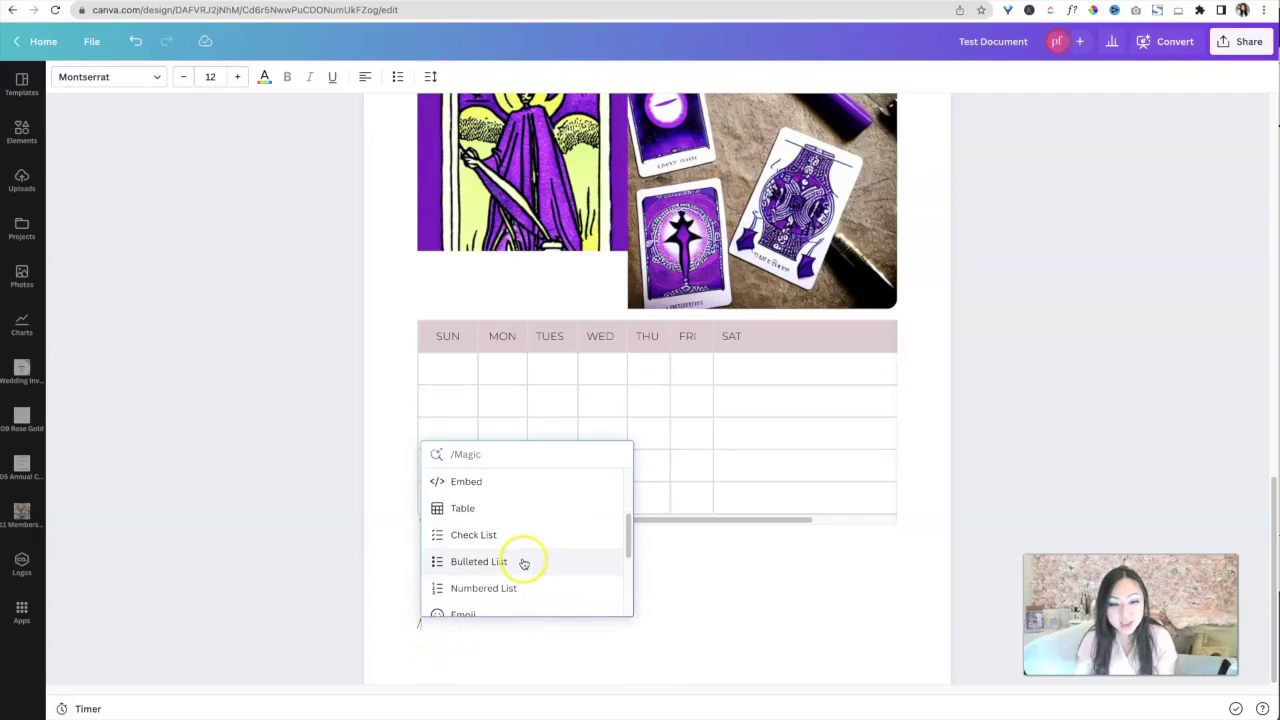
pyautogui.click(523, 563)
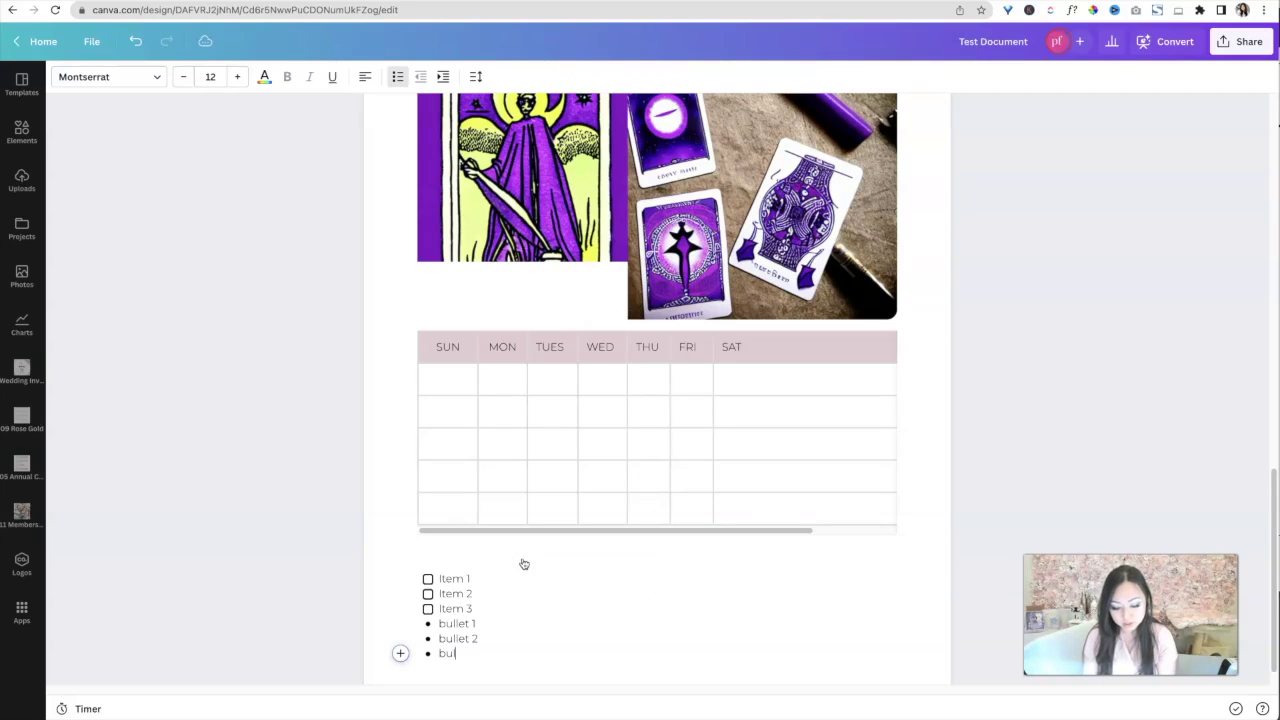
pyautogui.write('3')
pyautogui.press('Return')
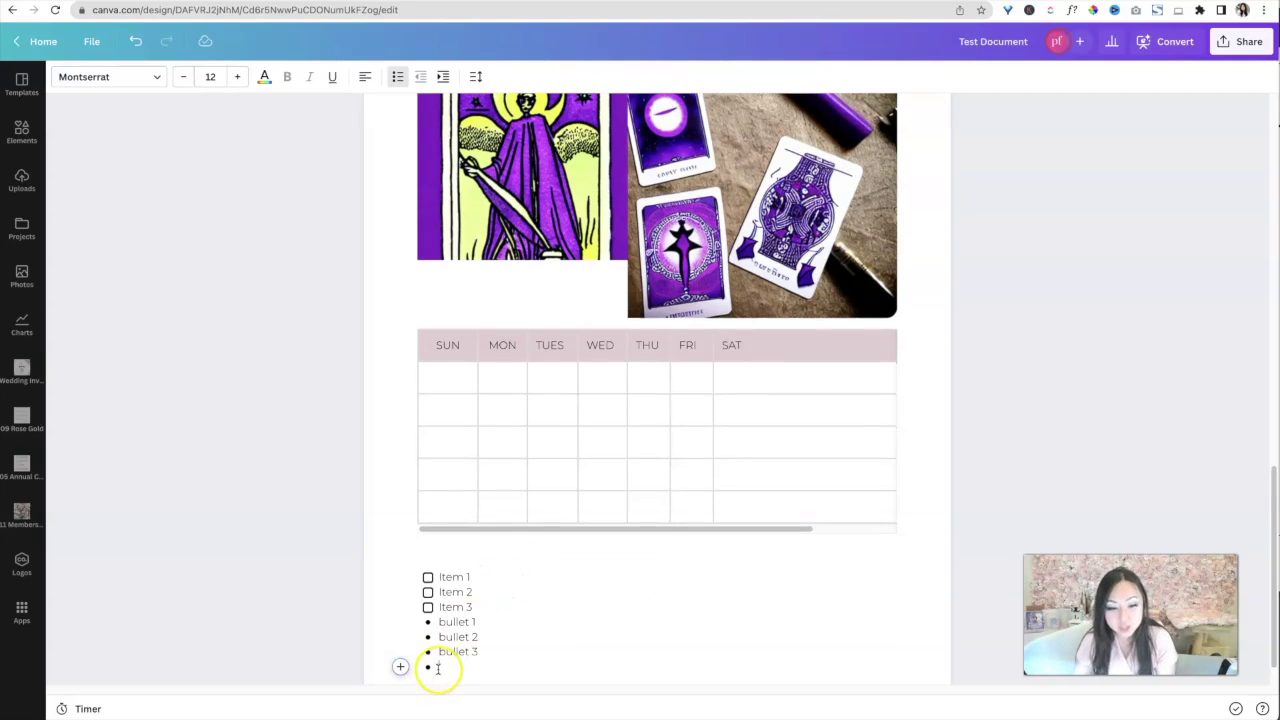
pyautogui.press('Return')
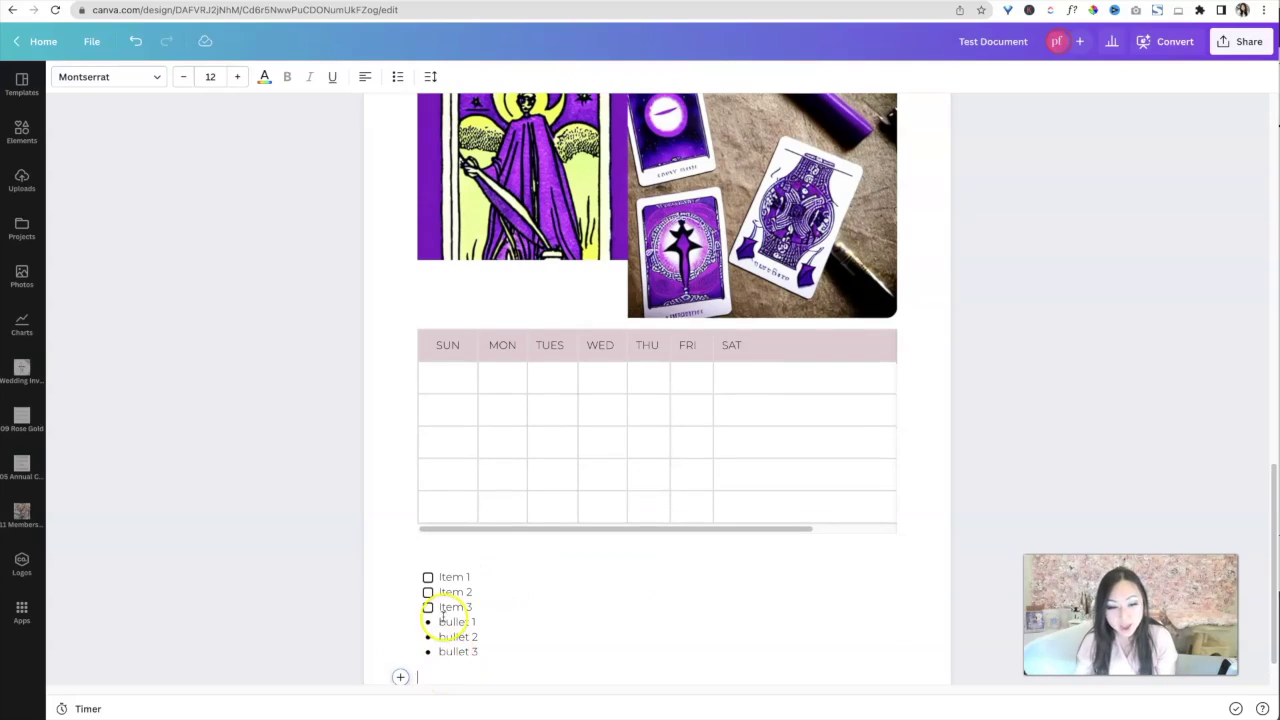
pyautogui.moveTo(445, 622); pyautogui.dragTo(467, 651)
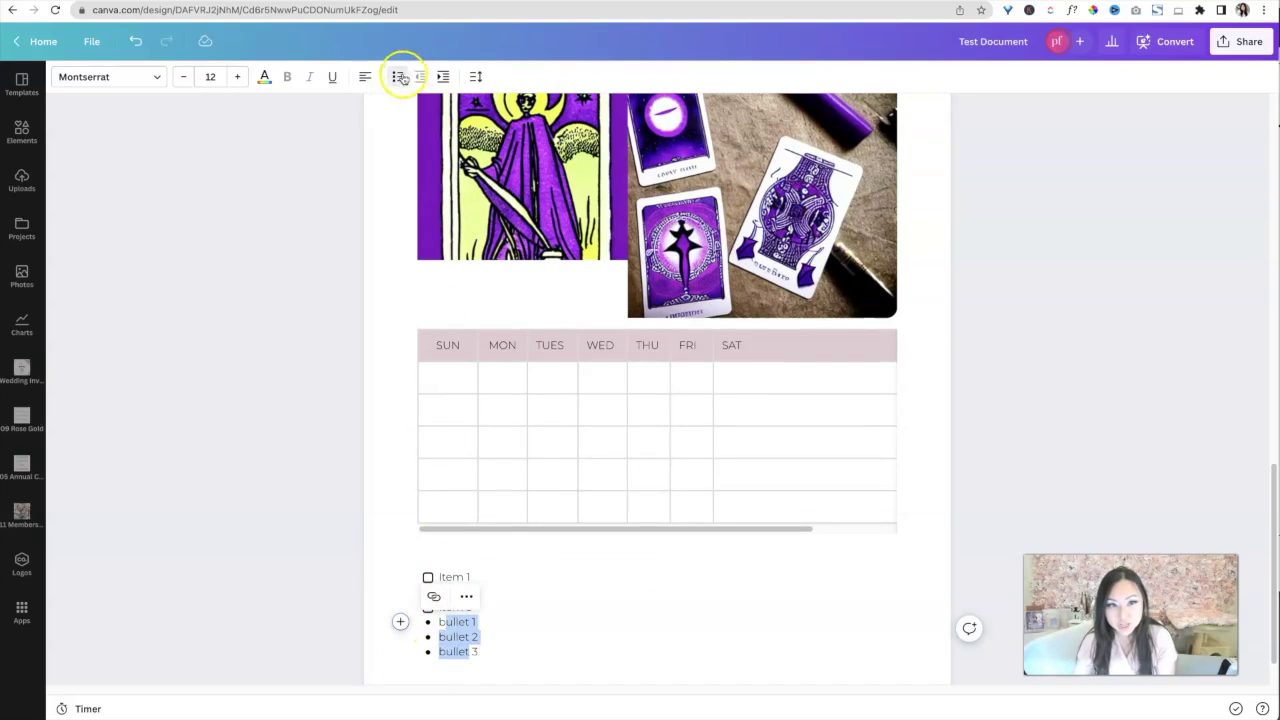
pyautogui.click(457, 665)
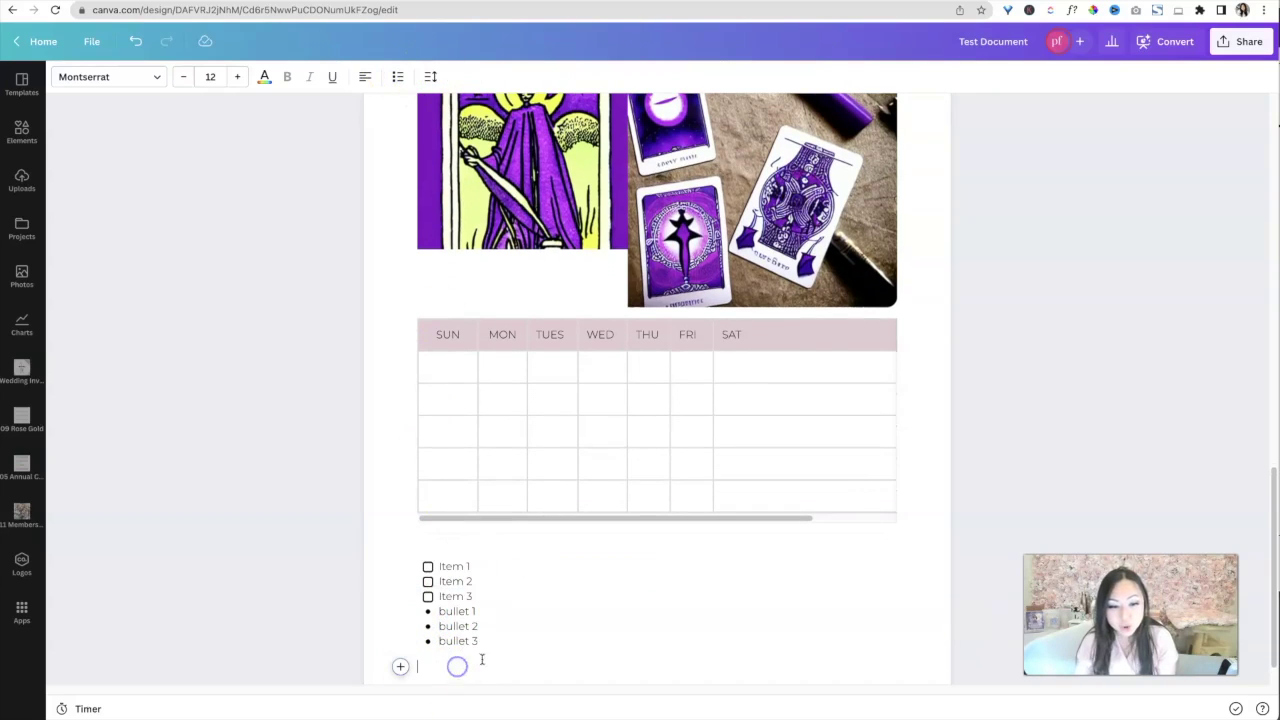
# - Add a numbered list reading number one, number two, number three
pyautogui.write('/')
pyautogui.scroll(-5, 515, 623)
pyautogui.click(503, 592)
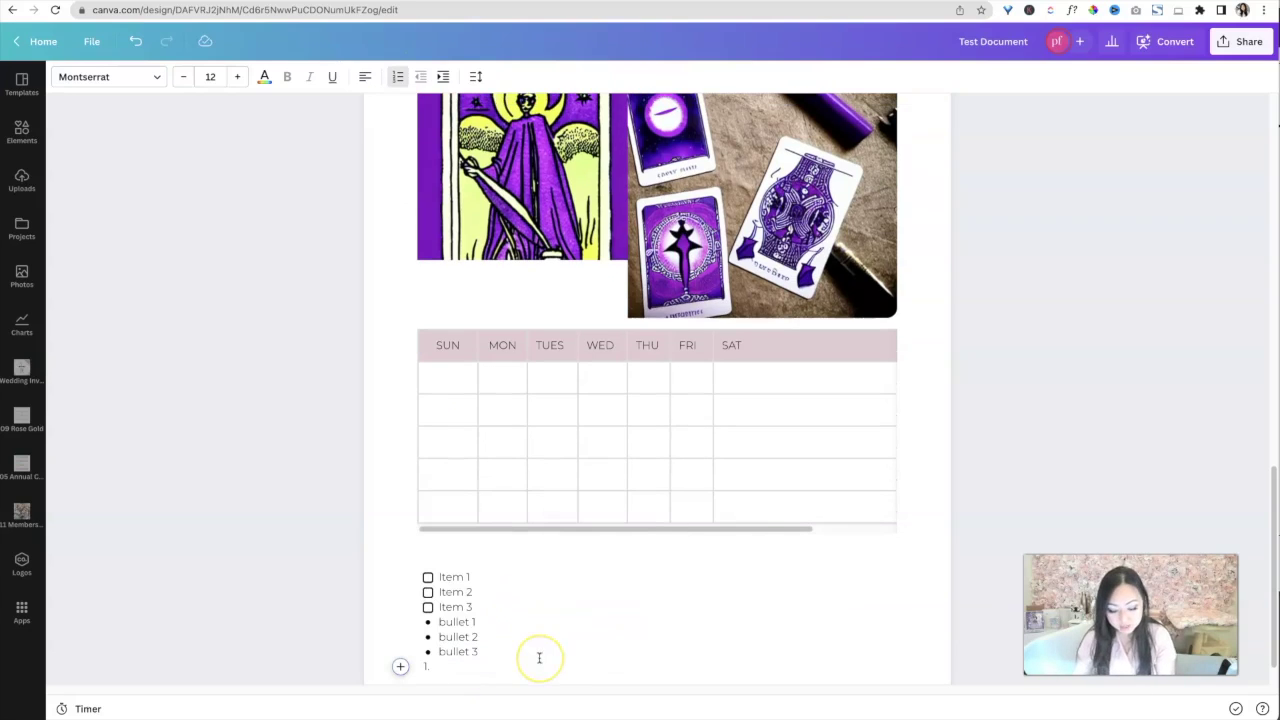
pyautogui.write('number one')
pyautogui.press('Return')
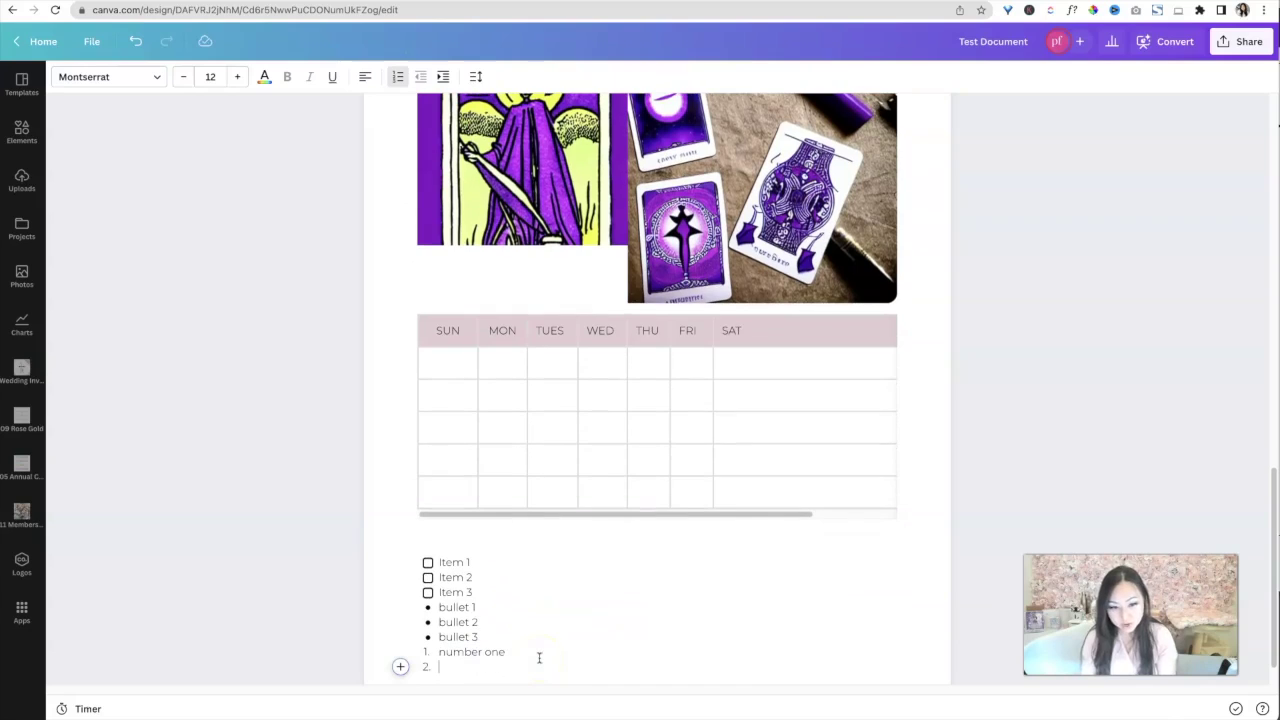
pyautogui.write('number two')
pyautogui.press('Return')
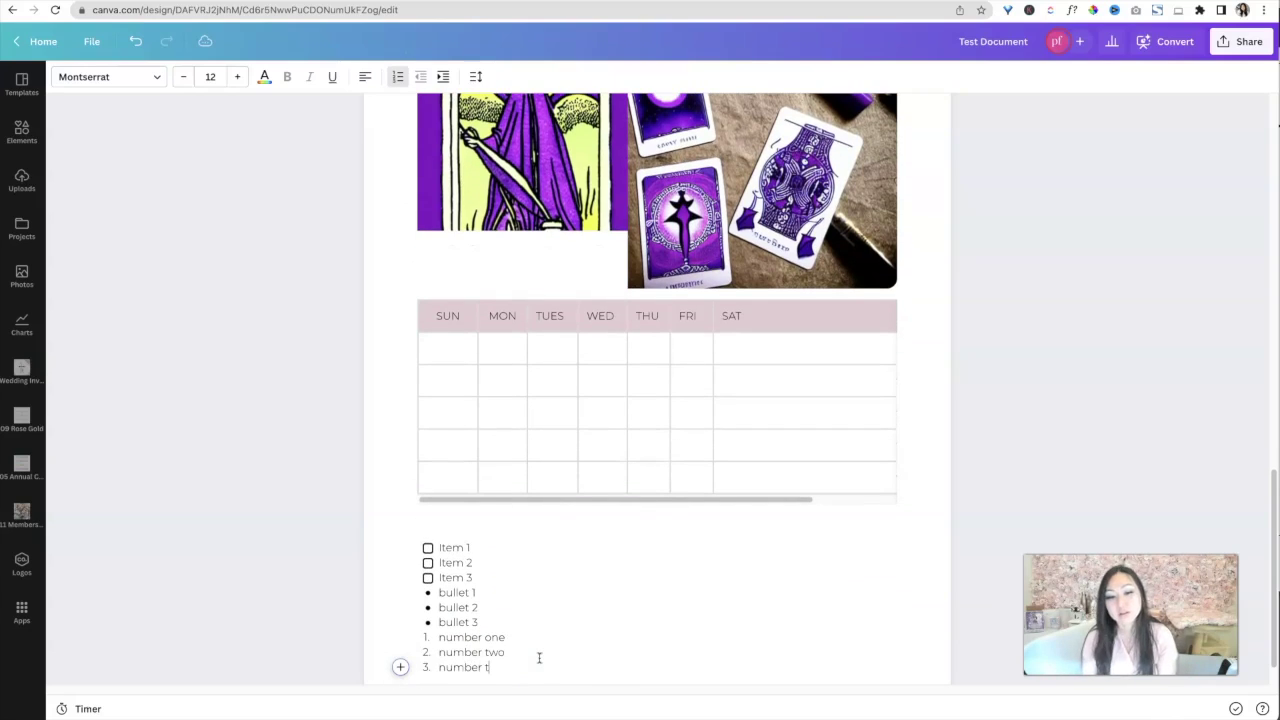
pyautogui.write('number three')
pyautogui.press('Return')
pyautogui.press('Return')
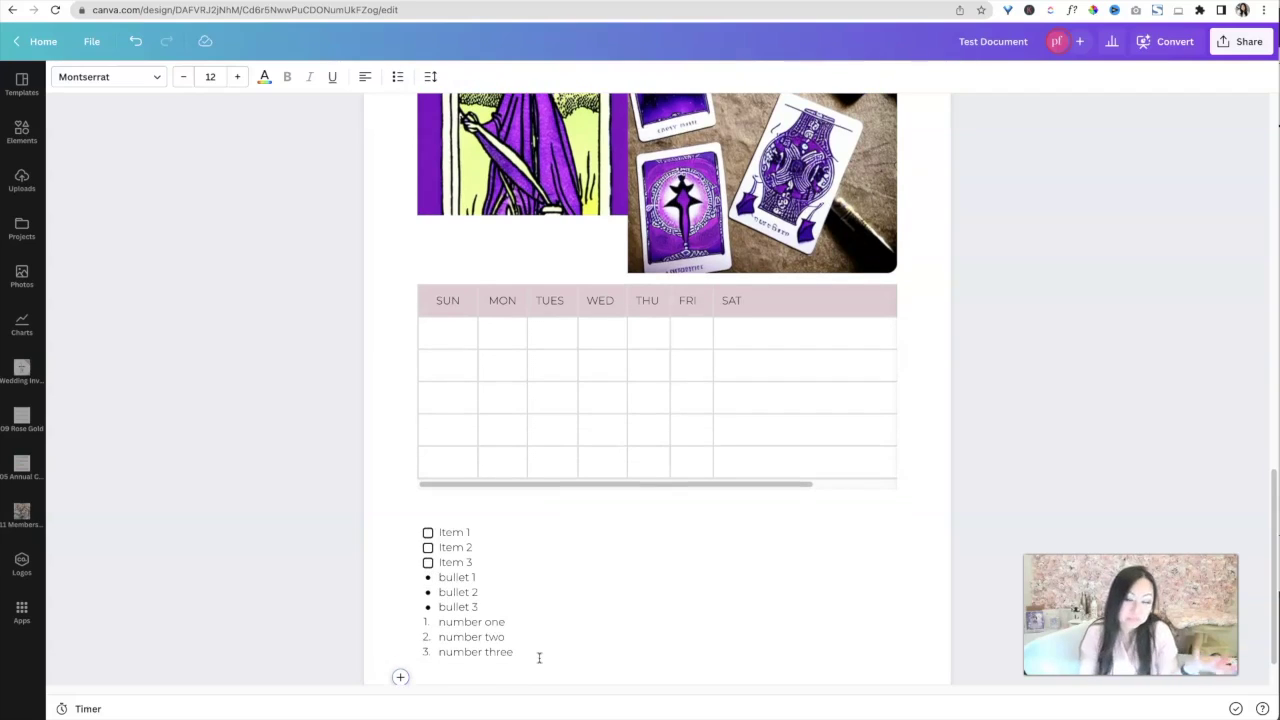
pyautogui.write('/')
pyautogui.scroll(-5, 555, 600)
# - Insert a small red emoji on its own line below the numbered list
pyautogui.scroll(3, 559, 572)
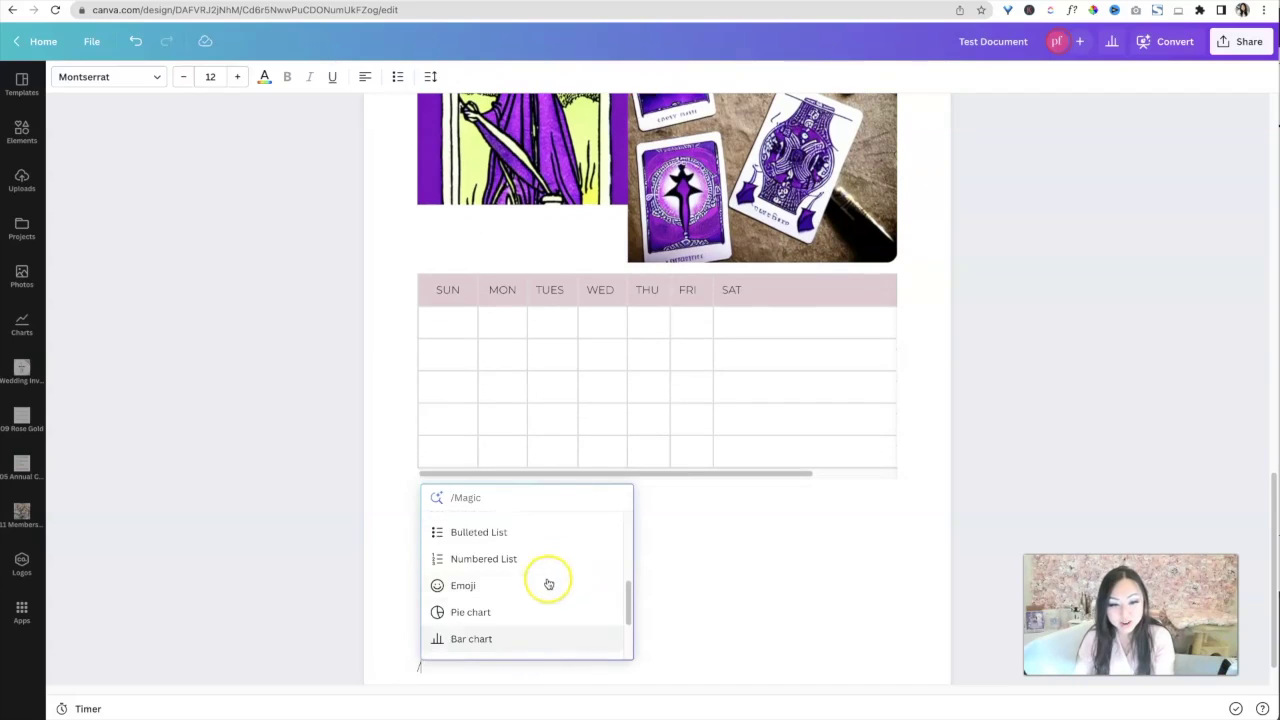
pyautogui.click(538, 583)
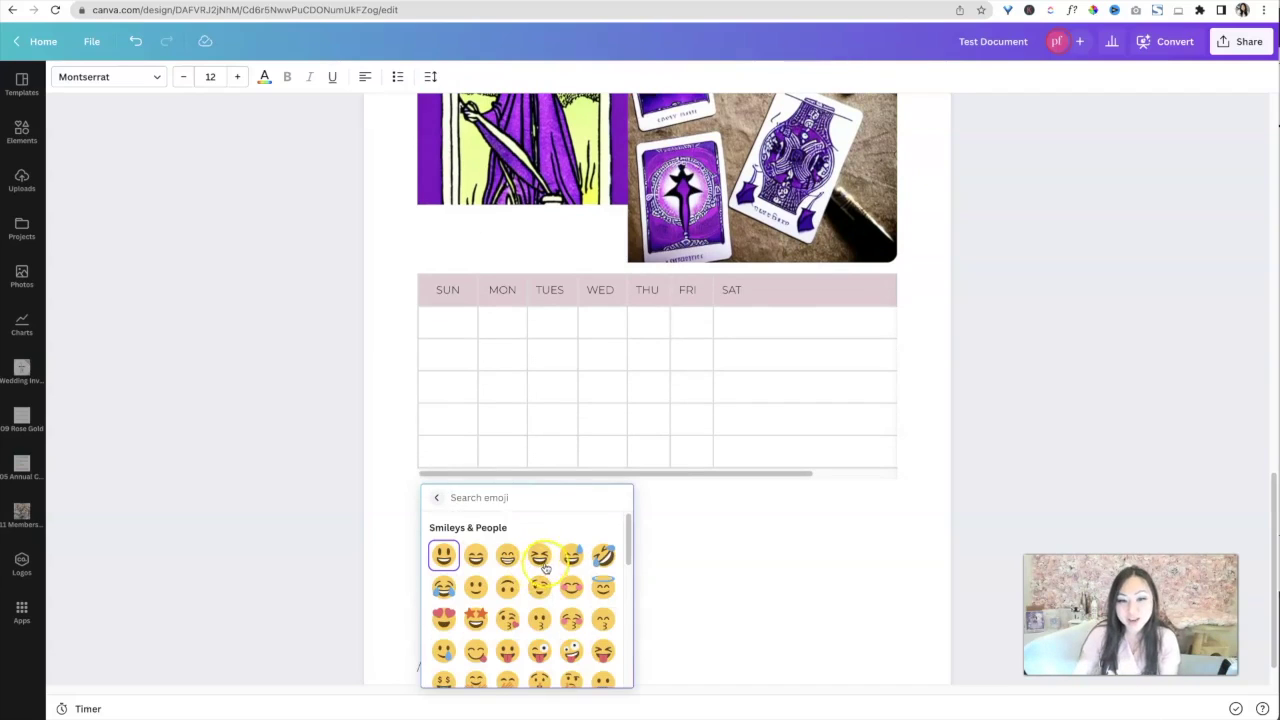
pyautogui.scroll(-2, 562, 598)
pyautogui.scroll(-10, 562, 597)
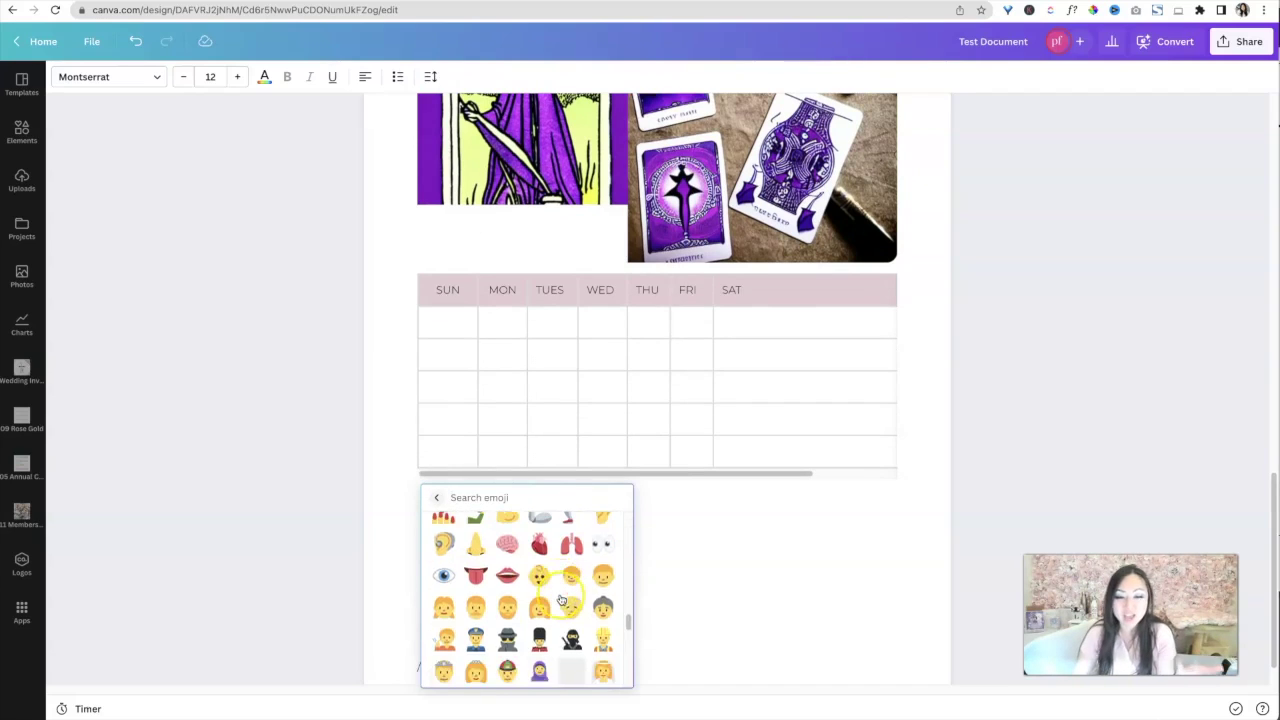
pyautogui.scroll(-1, 559, 594)
pyautogui.click(478, 553)
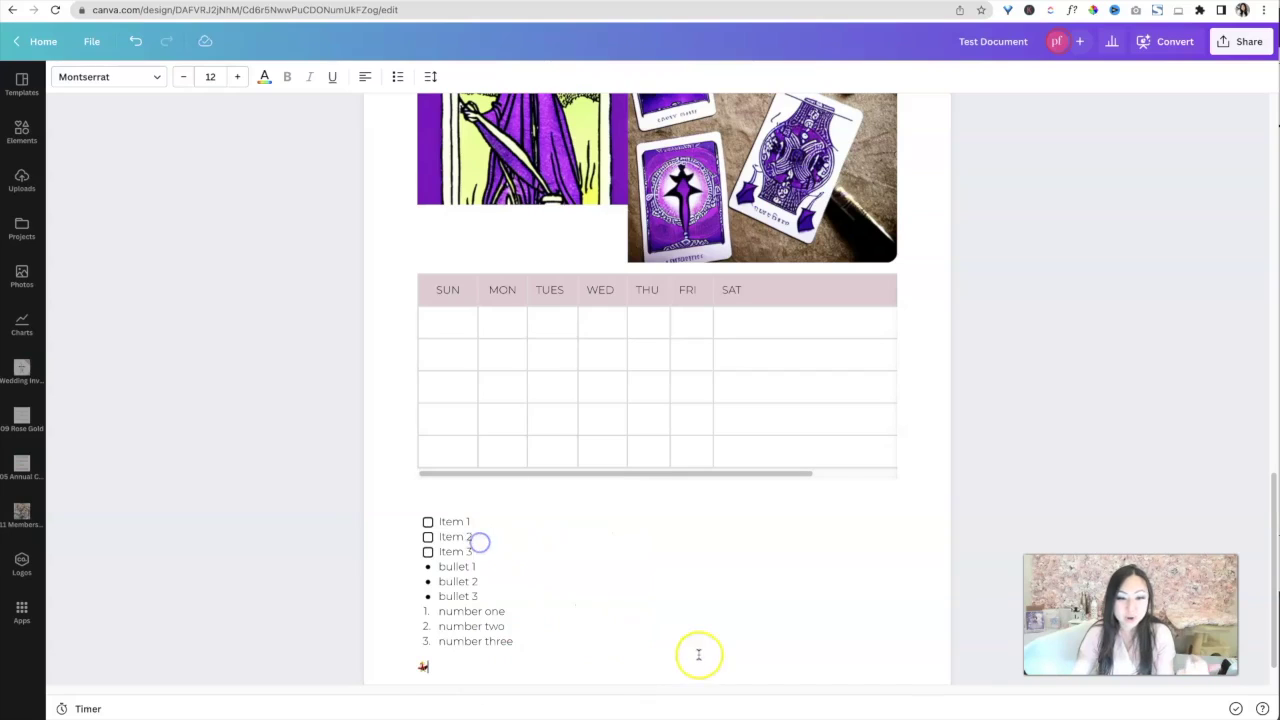
pyautogui.press('Return')
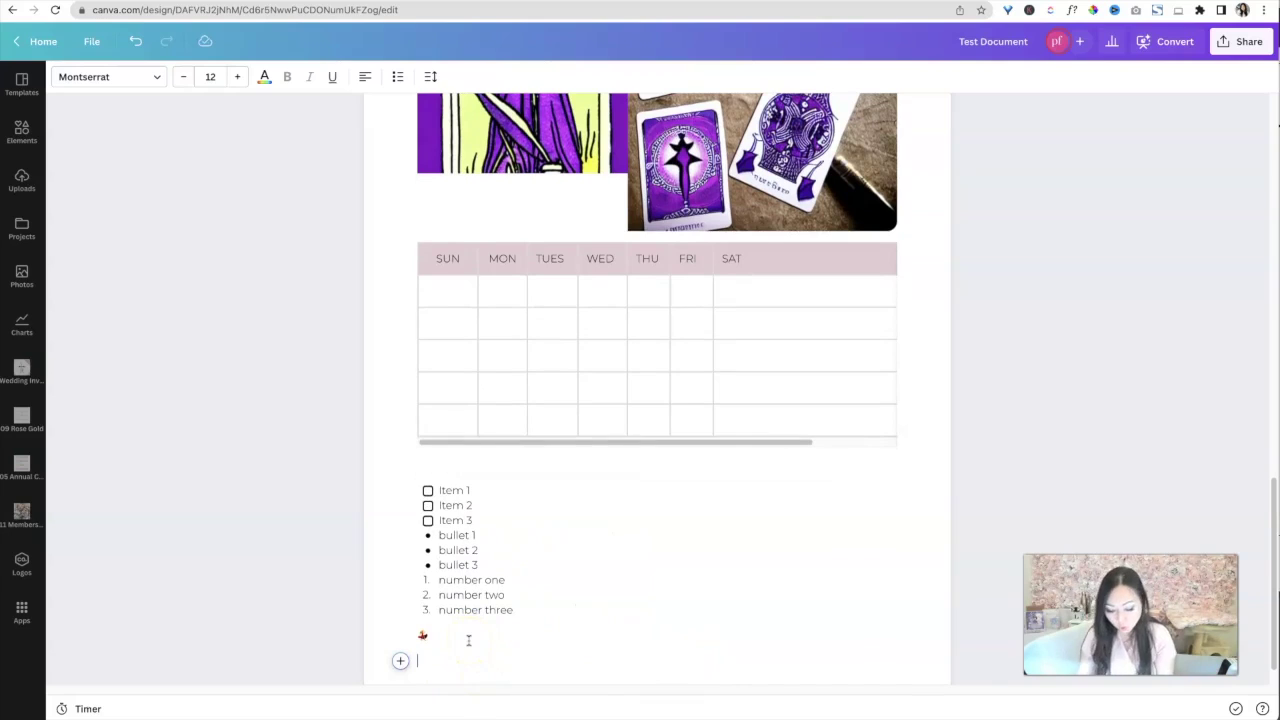
# - Add a cowboy emoji on the next line
pyautogui.write('/')
pyautogui.scroll(-4, 523, 591)
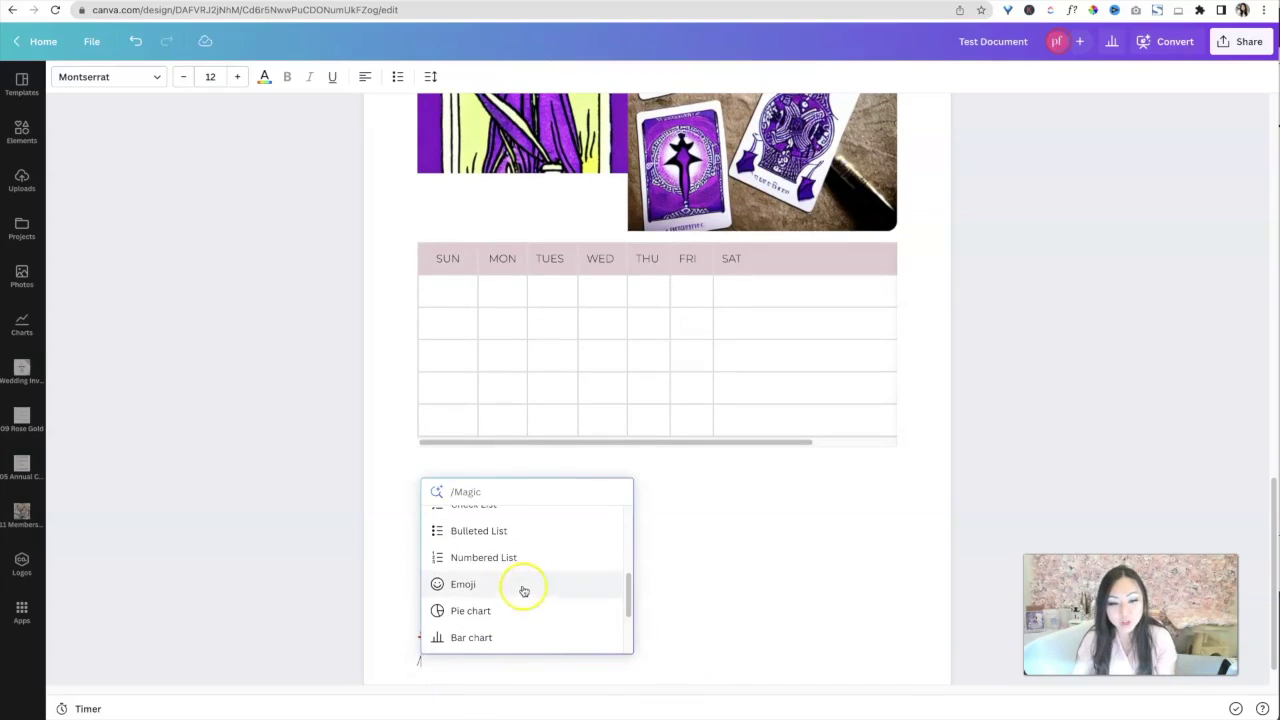
pyautogui.click(510, 582)
pyautogui.scroll(-3, 507, 583)
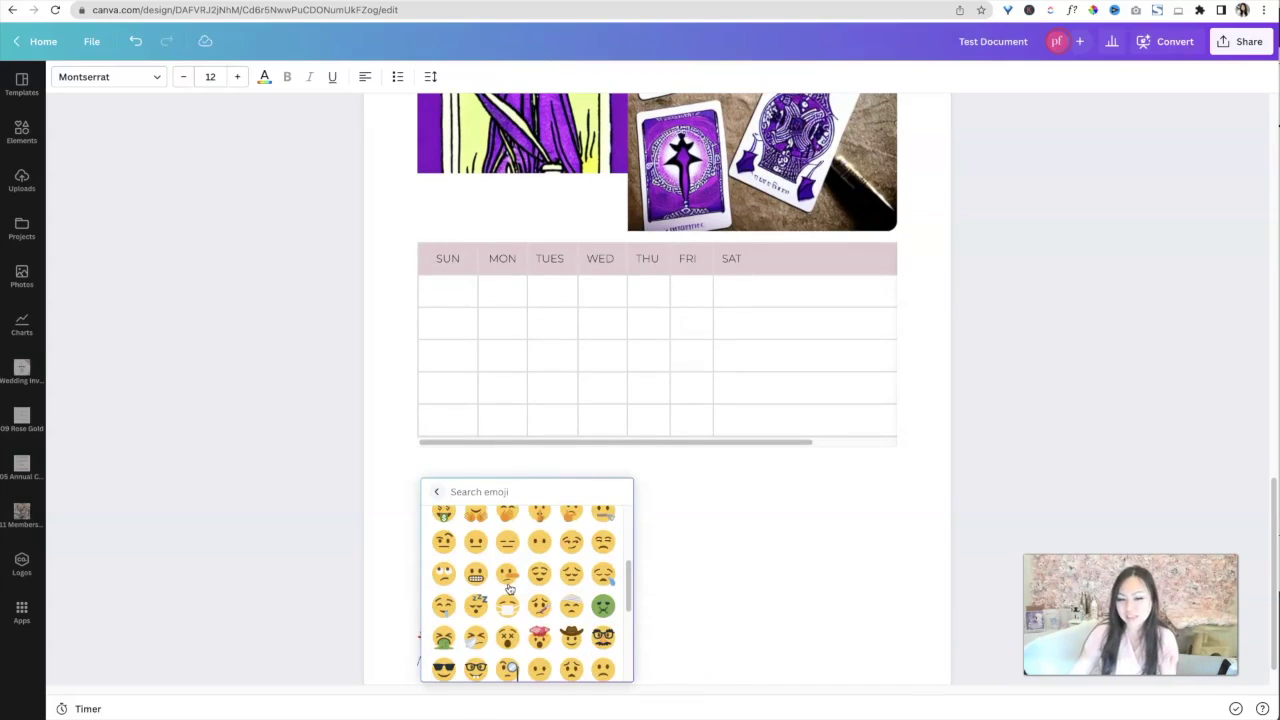
pyautogui.scroll(-2, 586, 610)
pyautogui.click(578, 606)
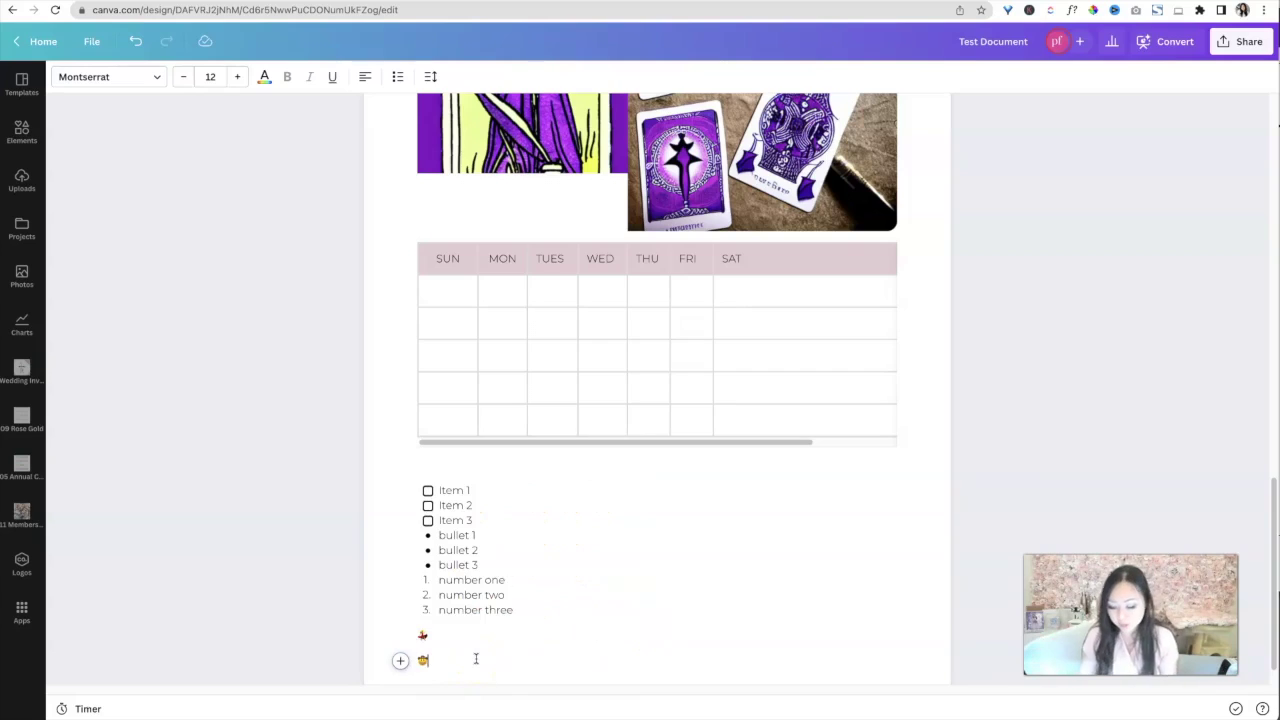
pyautogui.press('Return')
pyautogui.write('/')
pyautogui.scroll(-3, 510, 625)
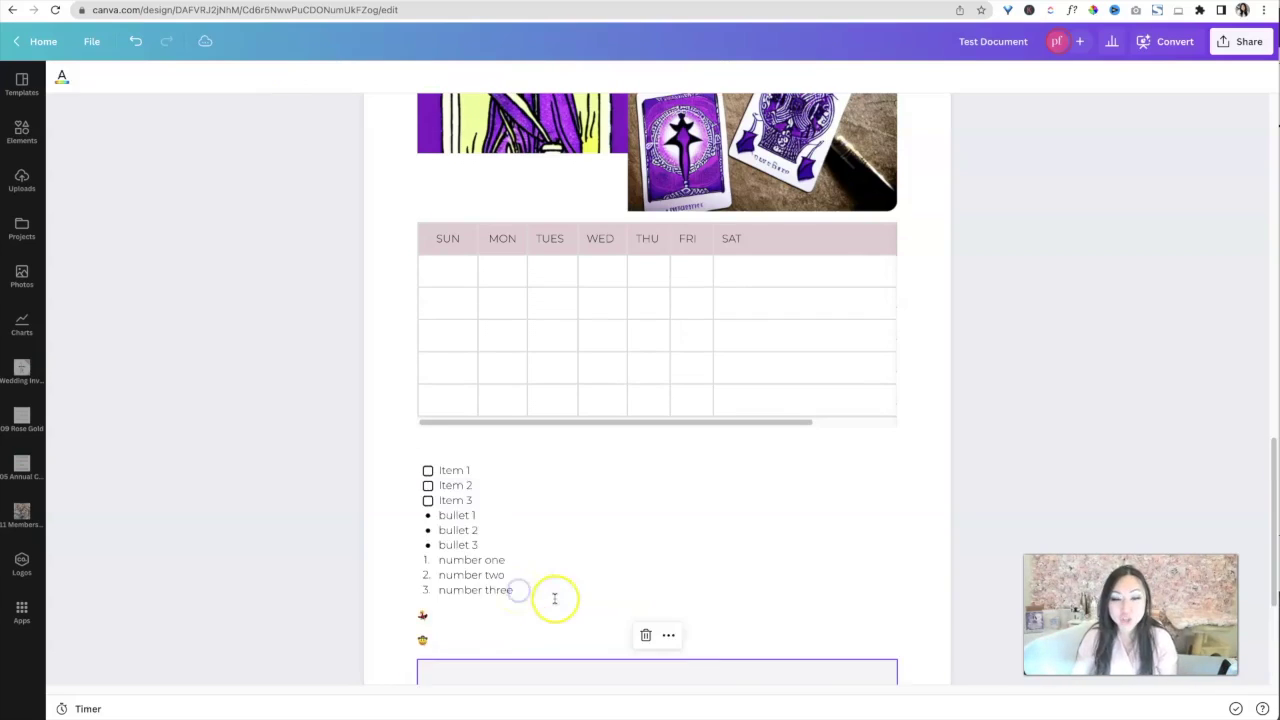
# - Insert a five-slice pie chart, step through its data rows, and narrow it
pyautogui.click(518, 593)
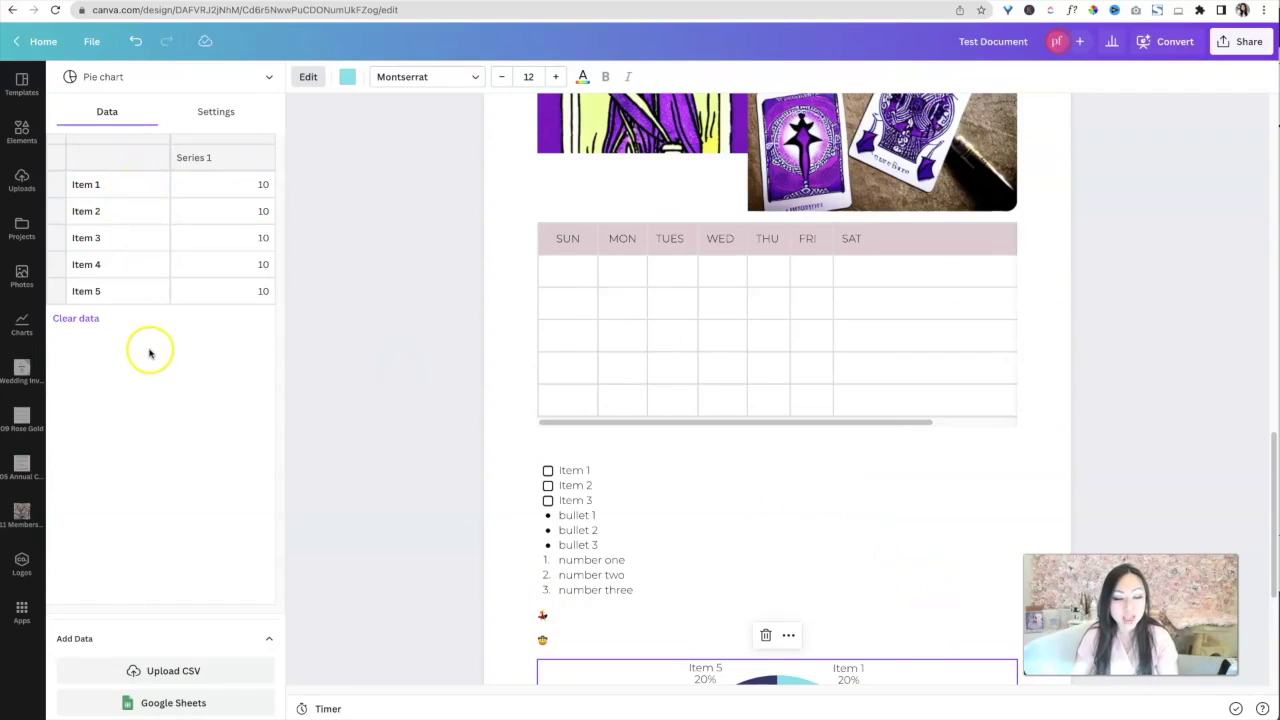
pyautogui.click(115, 290)
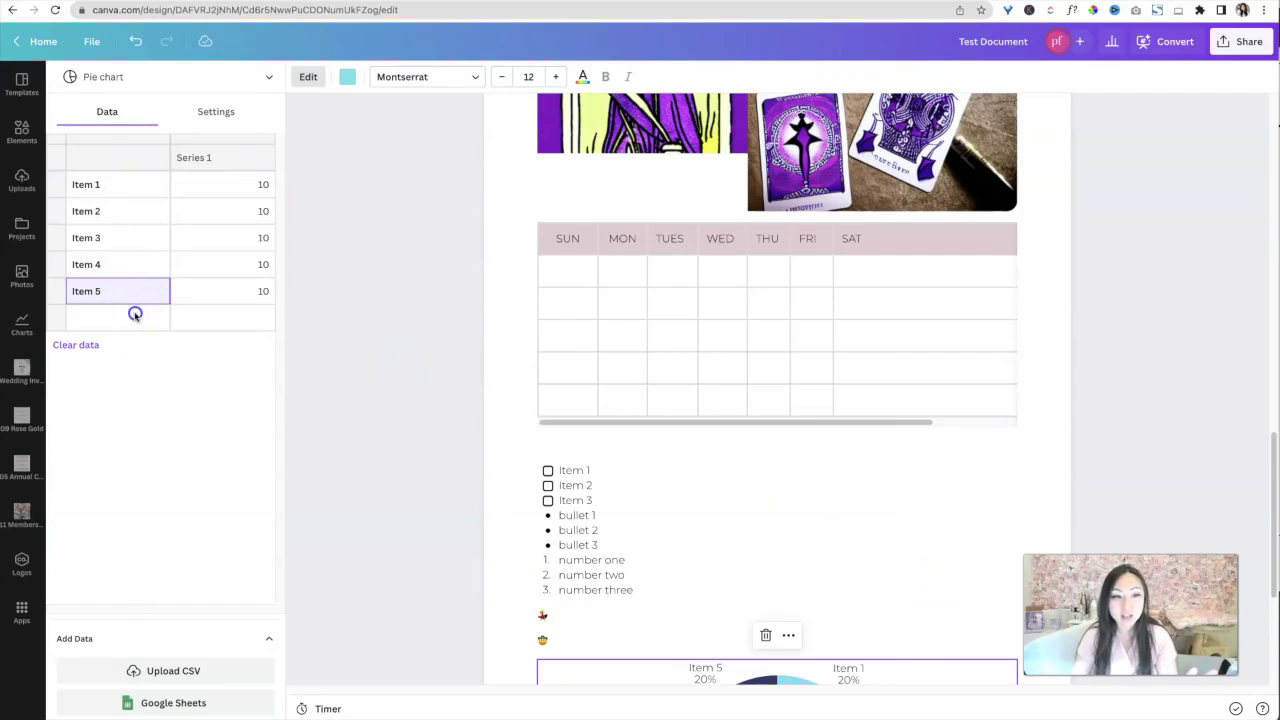
pyautogui.click(134, 316)
pyautogui.click(134, 343)
pyautogui.click(134, 371)
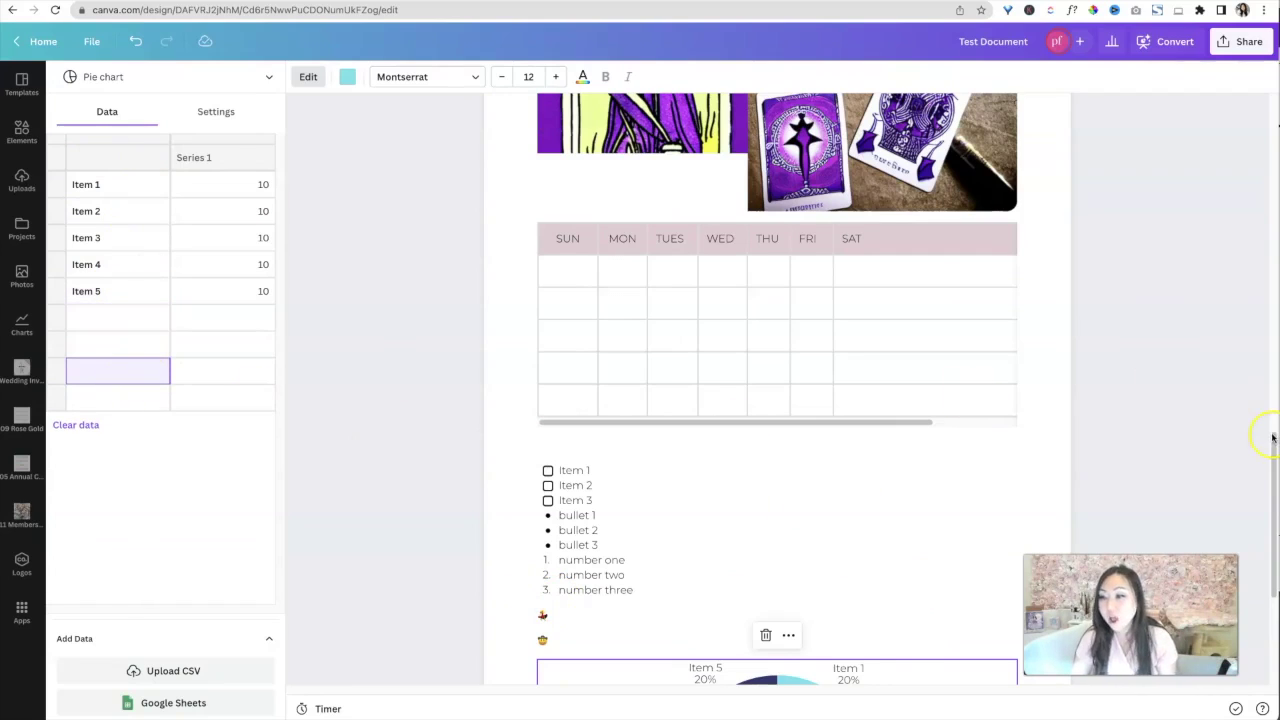
pyautogui.moveTo(1260, 510); pyautogui.dragTo(1265, 610)
pyautogui.moveTo(897, 482); pyautogui.dragTo(1087, 485)
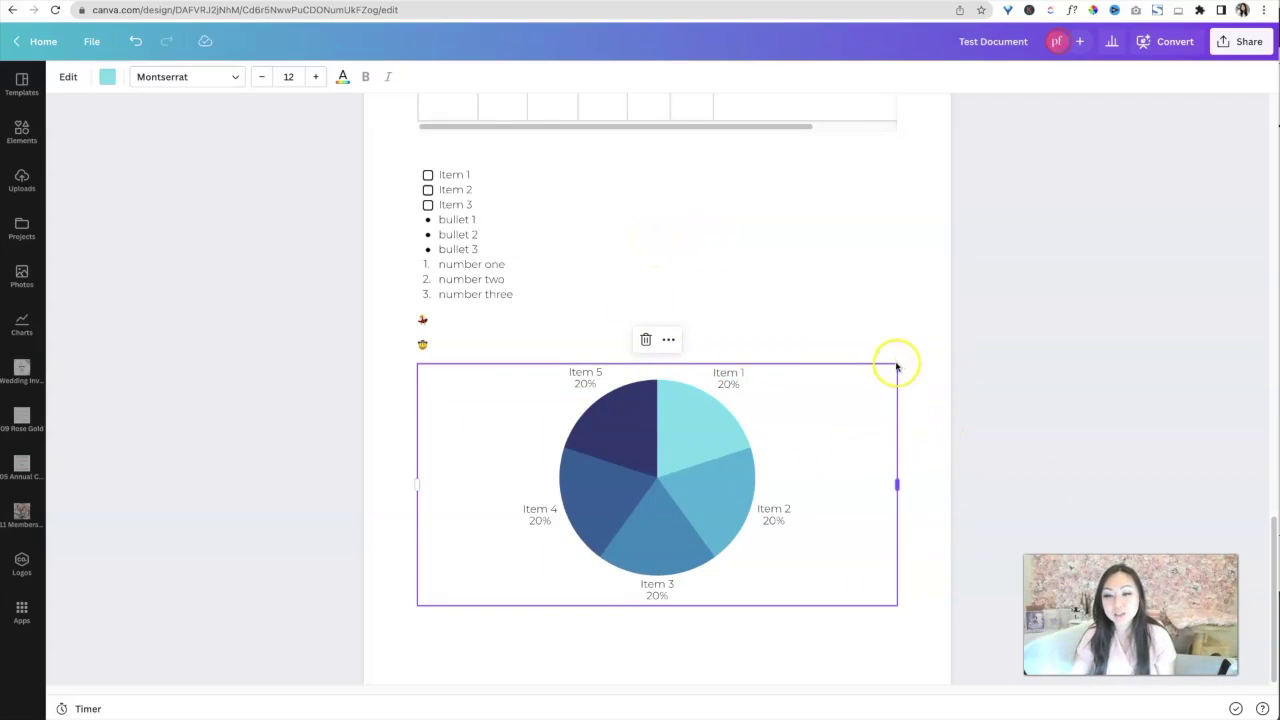
# - Move the pie chart between bullet 2 and bullet 3
pyautogui.click(714, 409)
pyautogui.moveTo(839, 405); pyautogui.dragTo(806, 271)
pyautogui.moveTo(751, 329); pyautogui.dragTo(741, 257)
pyautogui.moveTo(754, 357); pyautogui.dragTo(754, 239)
pyautogui.click(631, 567)
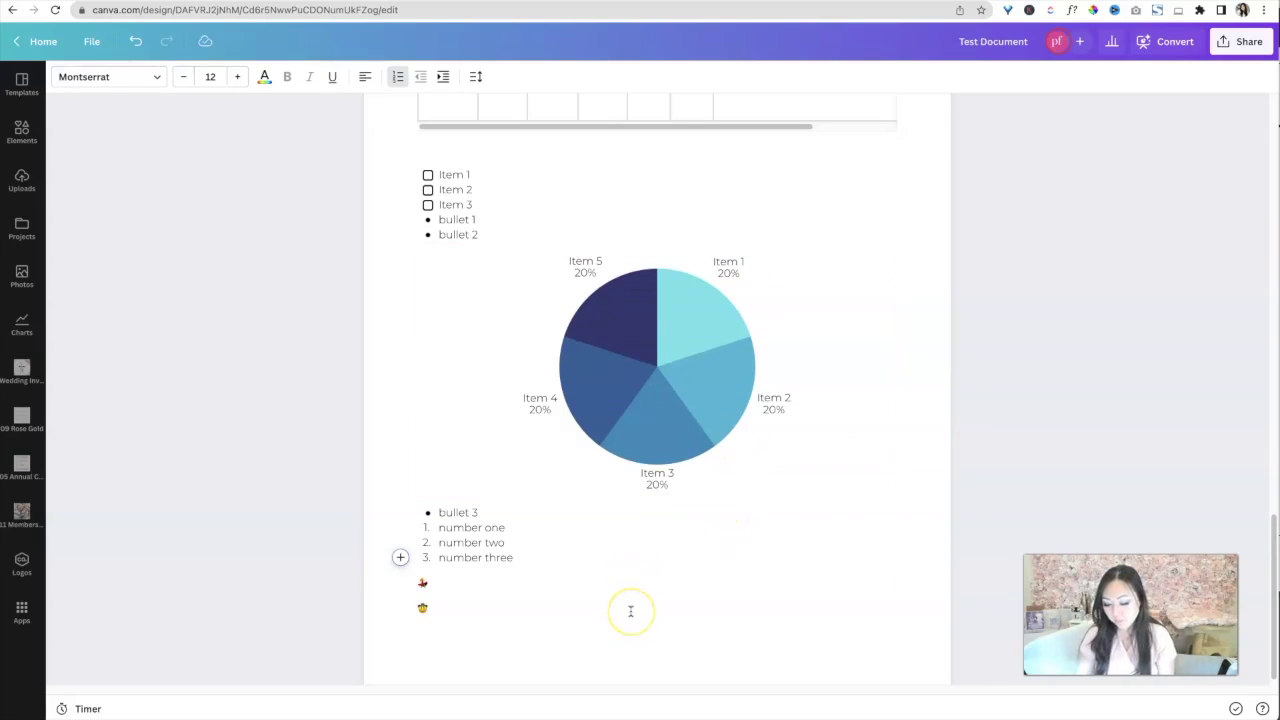
# - Insert a bar chart, close its data editor and the Canva Docs feedback panel, and start a line below it
pyautogui.press('Return')
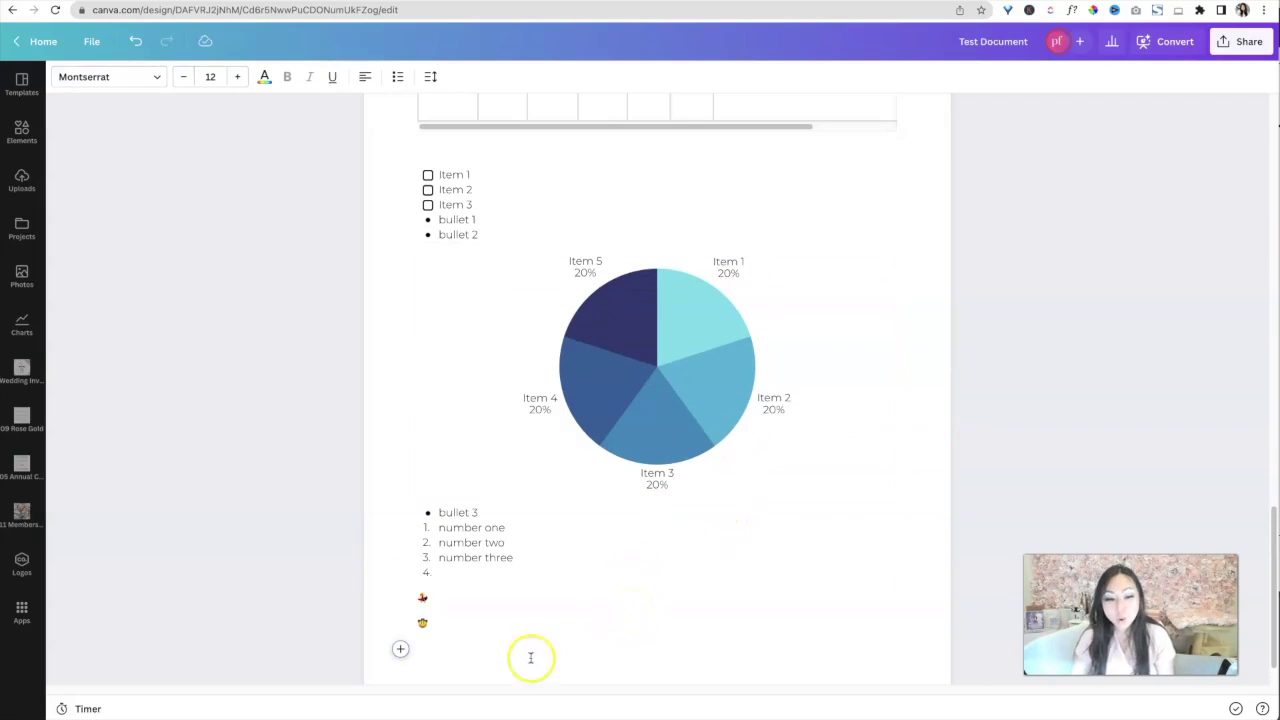
pyautogui.write('/')
pyautogui.scroll(-5, 532, 555)
pyautogui.click(522, 610)
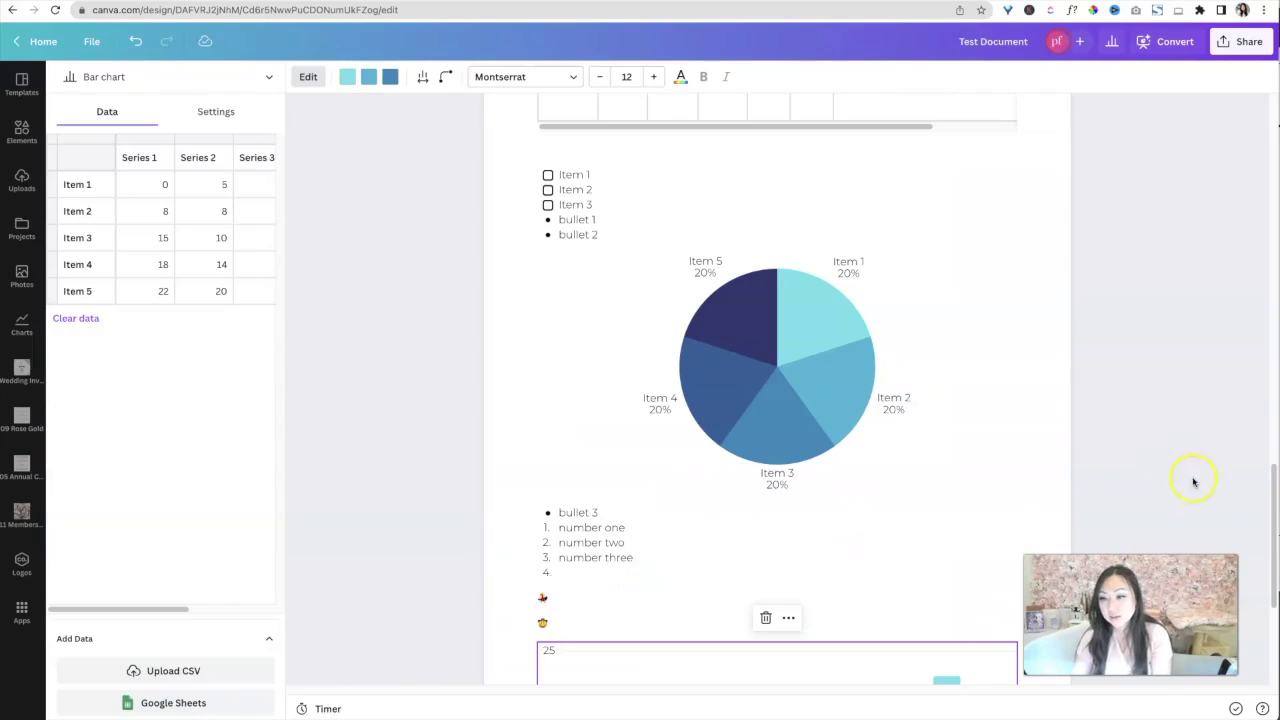
pyautogui.click(1269, 563)
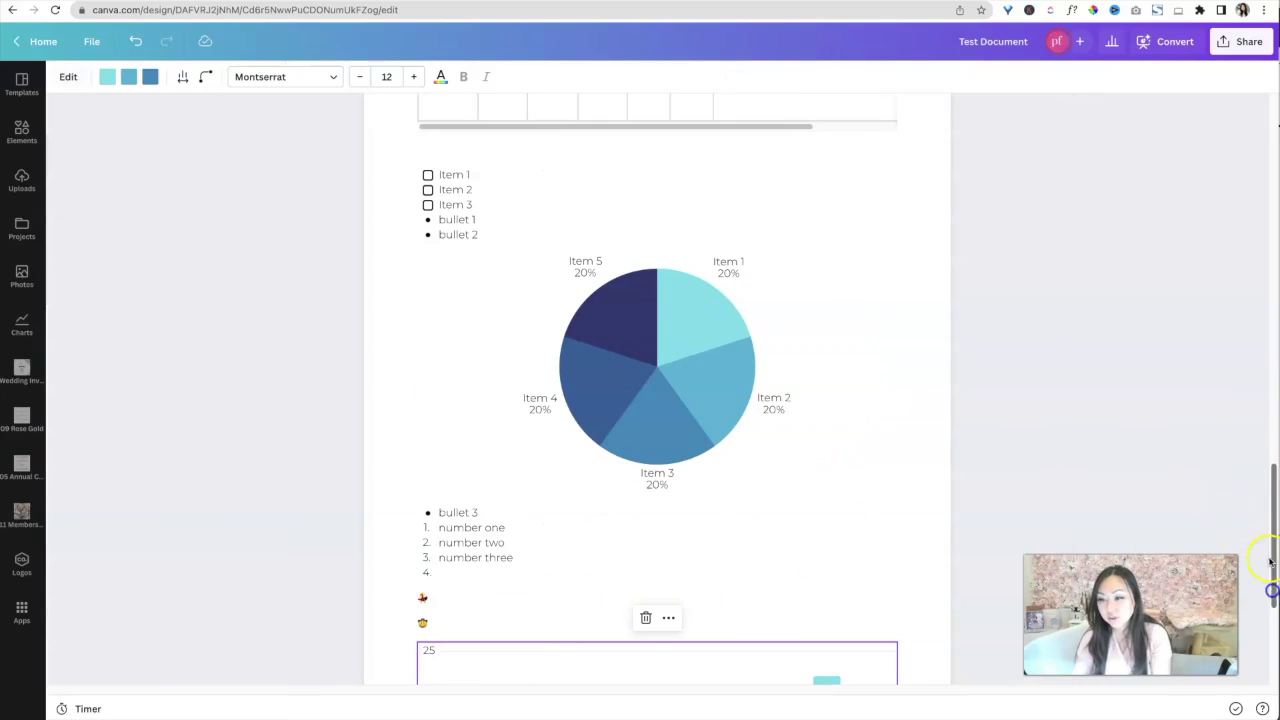
pyautogui.scroll(-3, 1270, 565)
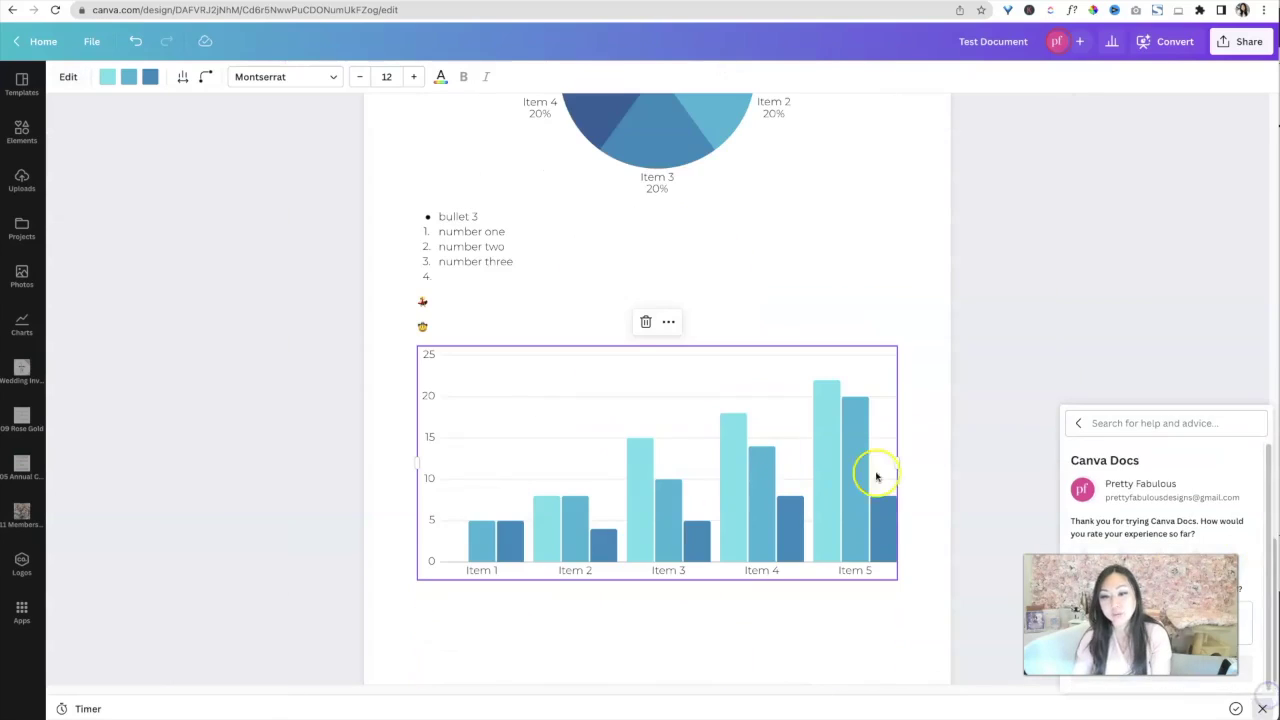
pyautogui.moveTo(901, 462); pyautogui.dragTo(1060, 443)
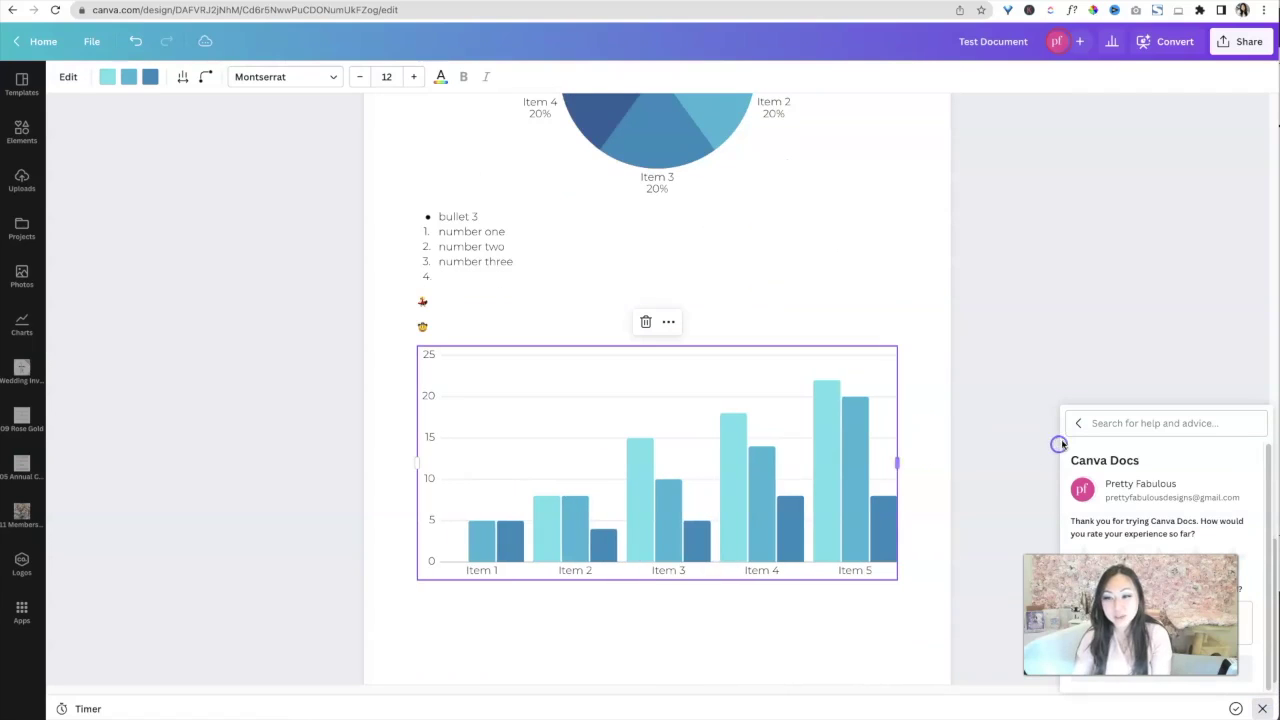
pyautogui.click(1262, 708)
pyautogui.click(696, 608)
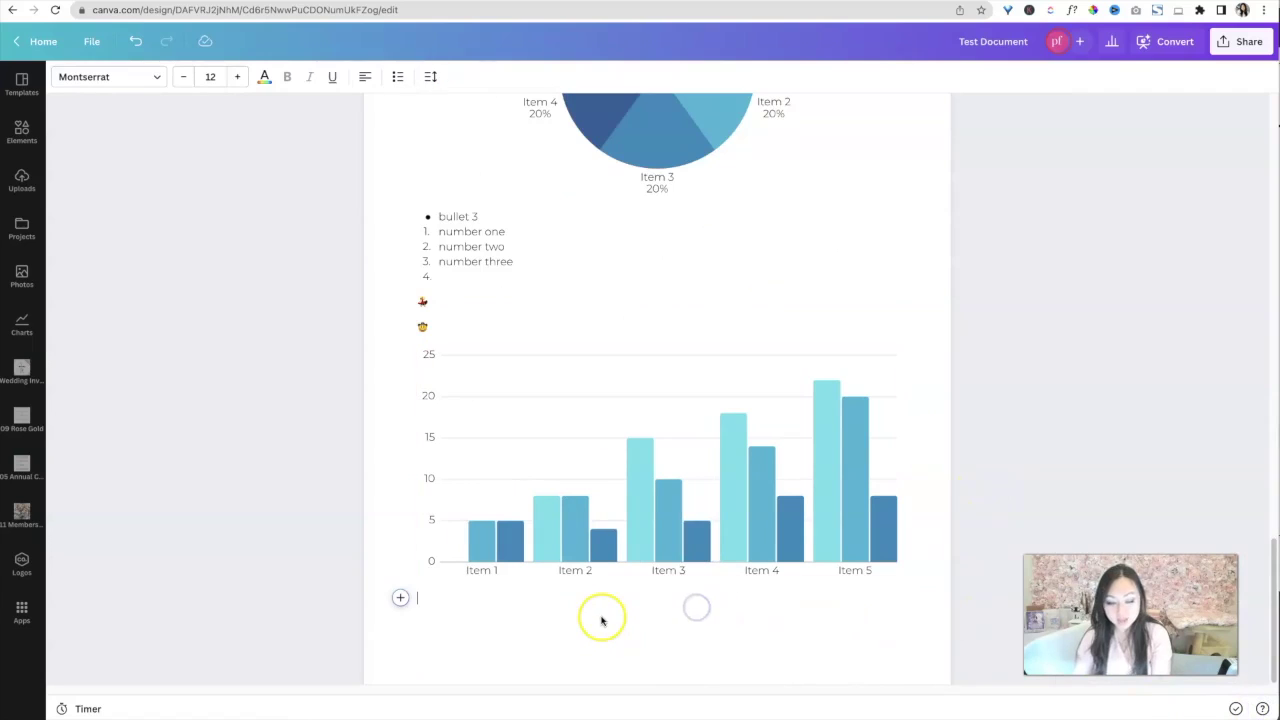
# - Insert a line chart below the bar chart, close its data panel and resize it
pyautogui.write('/')
pyautogui.scroll(-5, 517, 497)
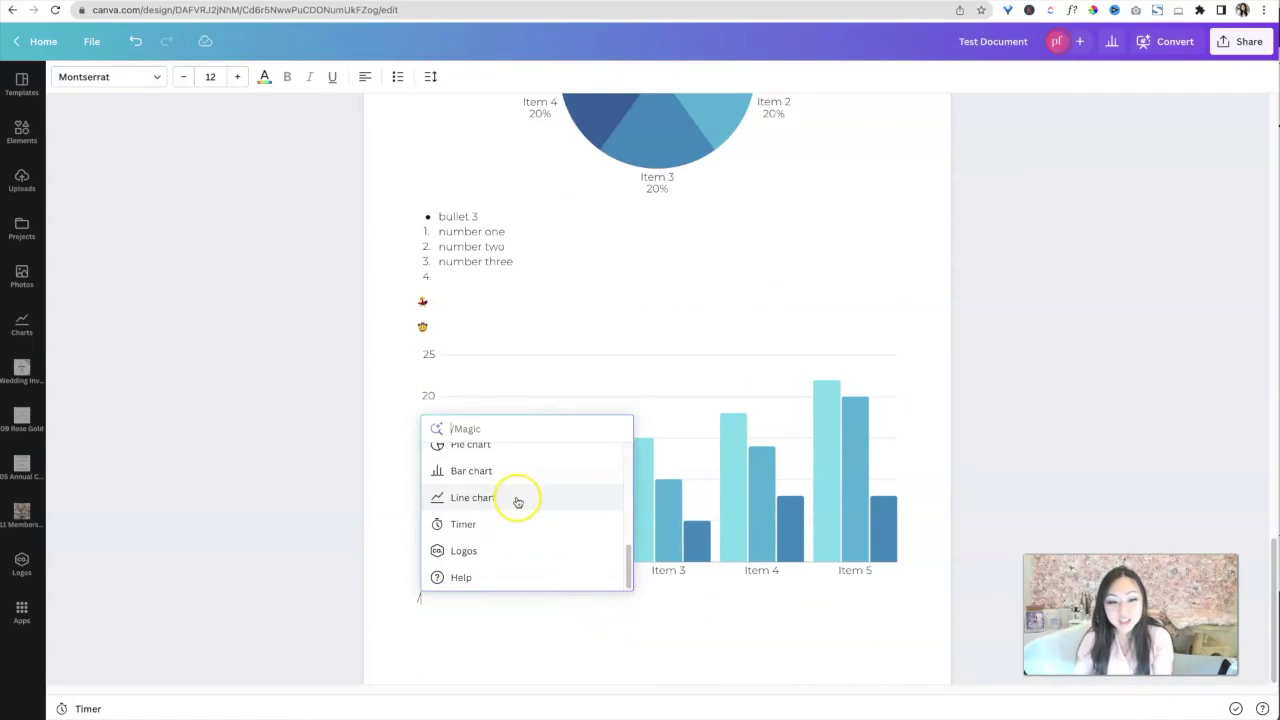
pyautogui.click(517, 497)
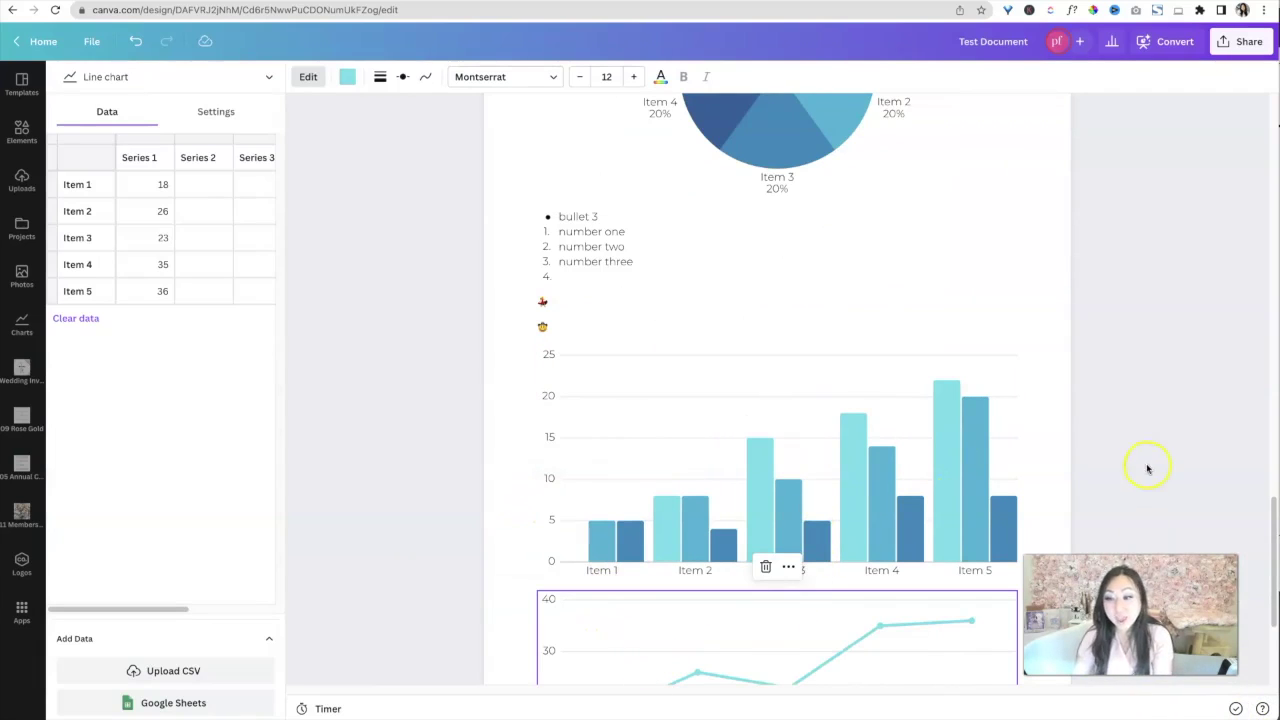
pyautogui.click(1147, 469)
pyautogui.scroll(-3, 843, 543)
pyautogui.moveTo(894, 463); pyautogui.dragTo(986, 452)
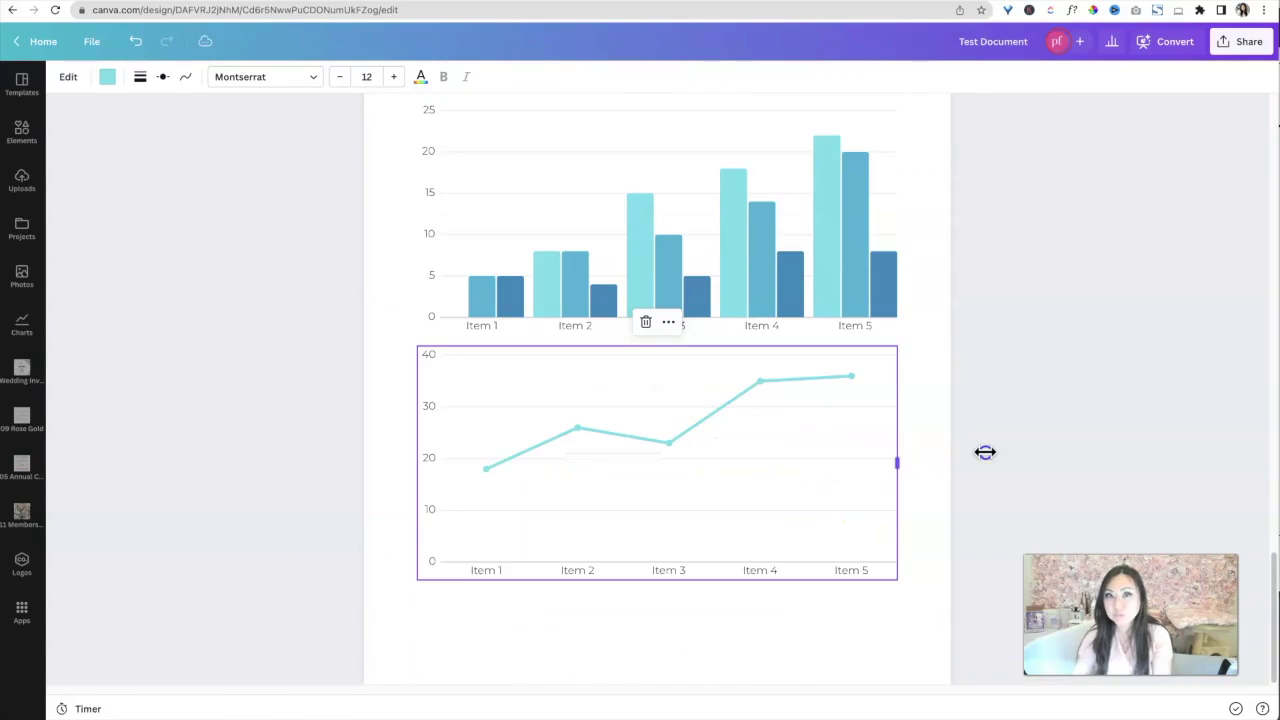
pyautogui.click(897, 621)
# - Add a 05:00 countdown timer from the / menu
pyautogui.write('/')
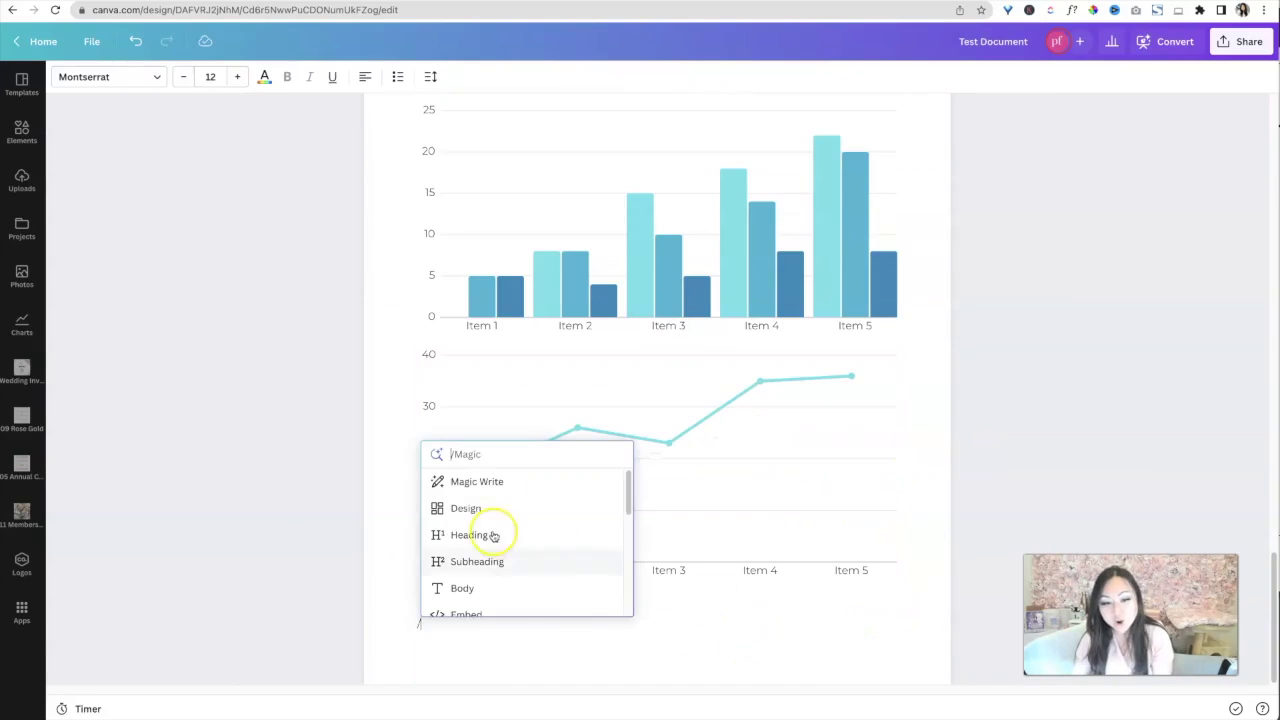
pyautogui.scroll(-5, 493, 536)
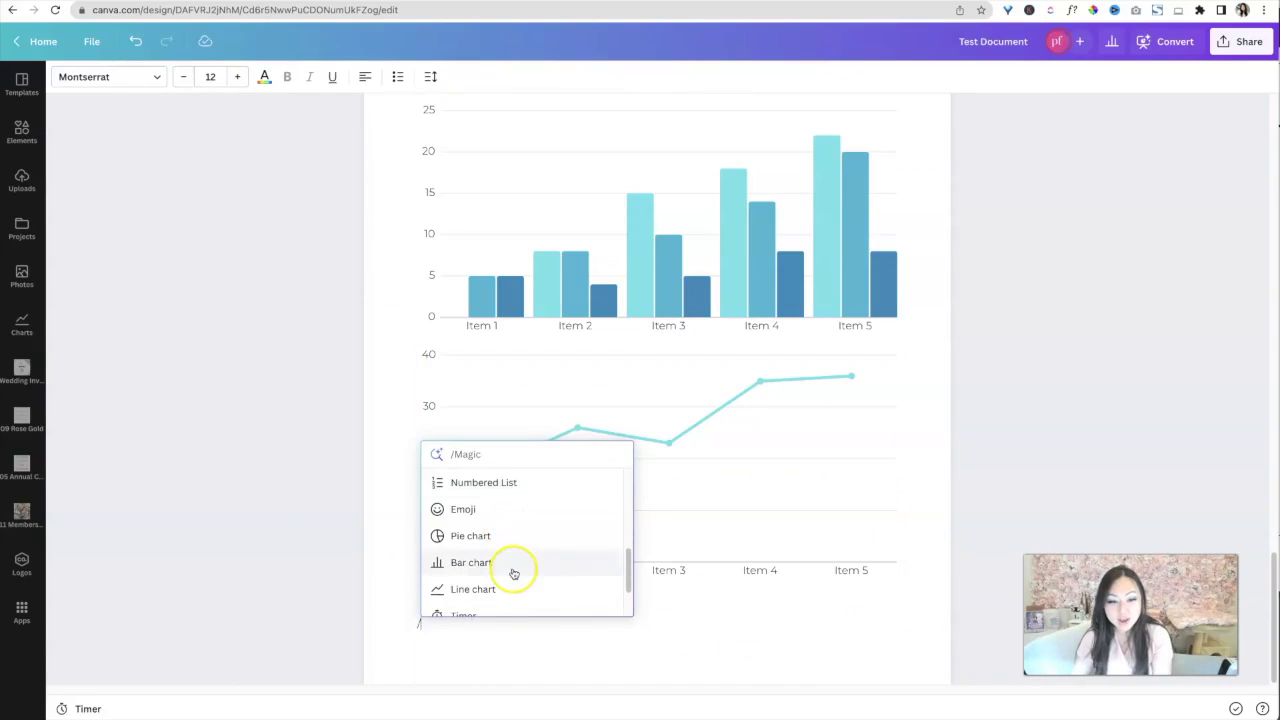
pyautogui.scroll(-1, 513, 573)
pyautogui.click(500, 592)
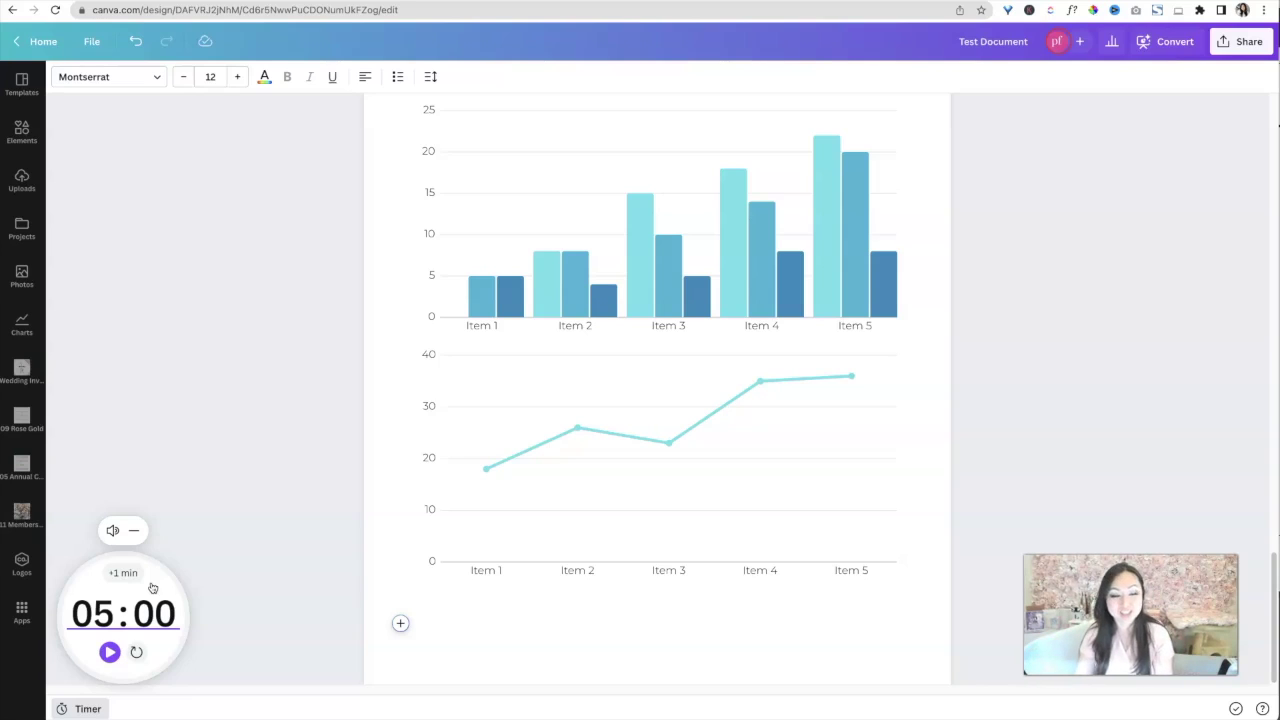
# - Set the countdown timer to 99 minutes 59 seconds
pyautogui.click(106, 613)
pyautogui.moveTo(108, 613); pyautogui.dragTo(51, 606)
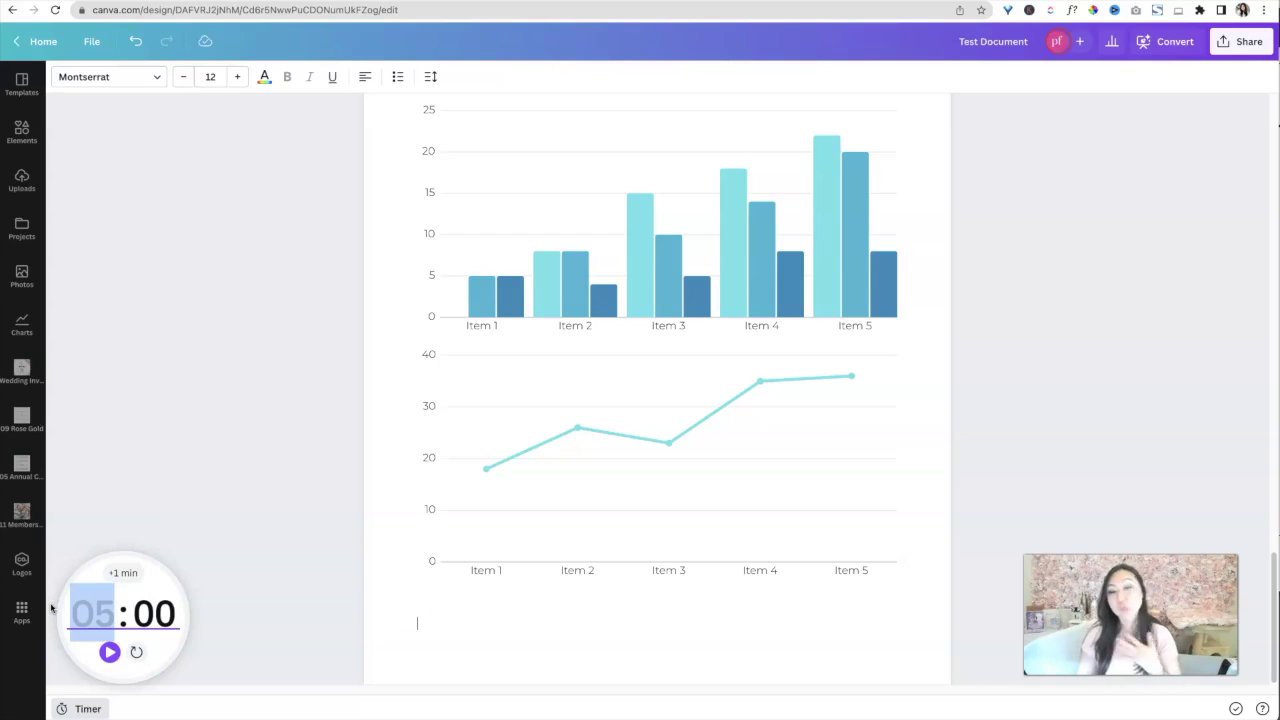
pyautogui.write('99')
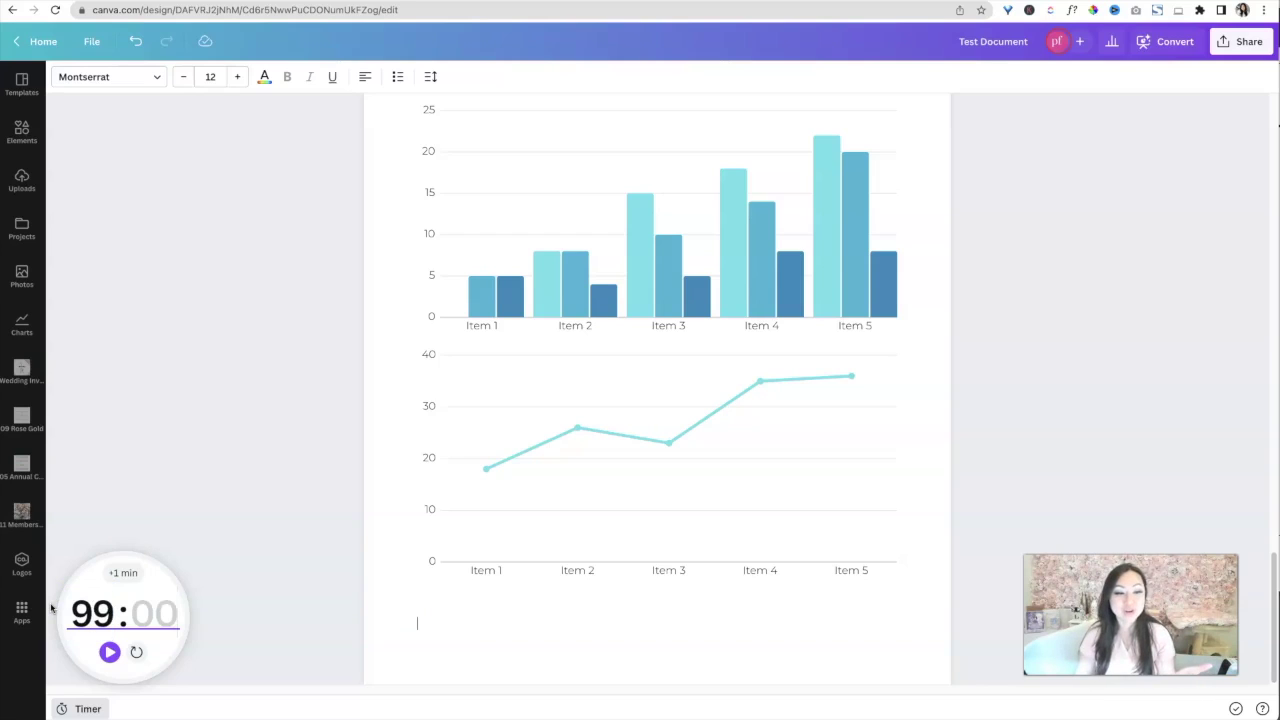
pyautogui.doubleClick(153, 613)
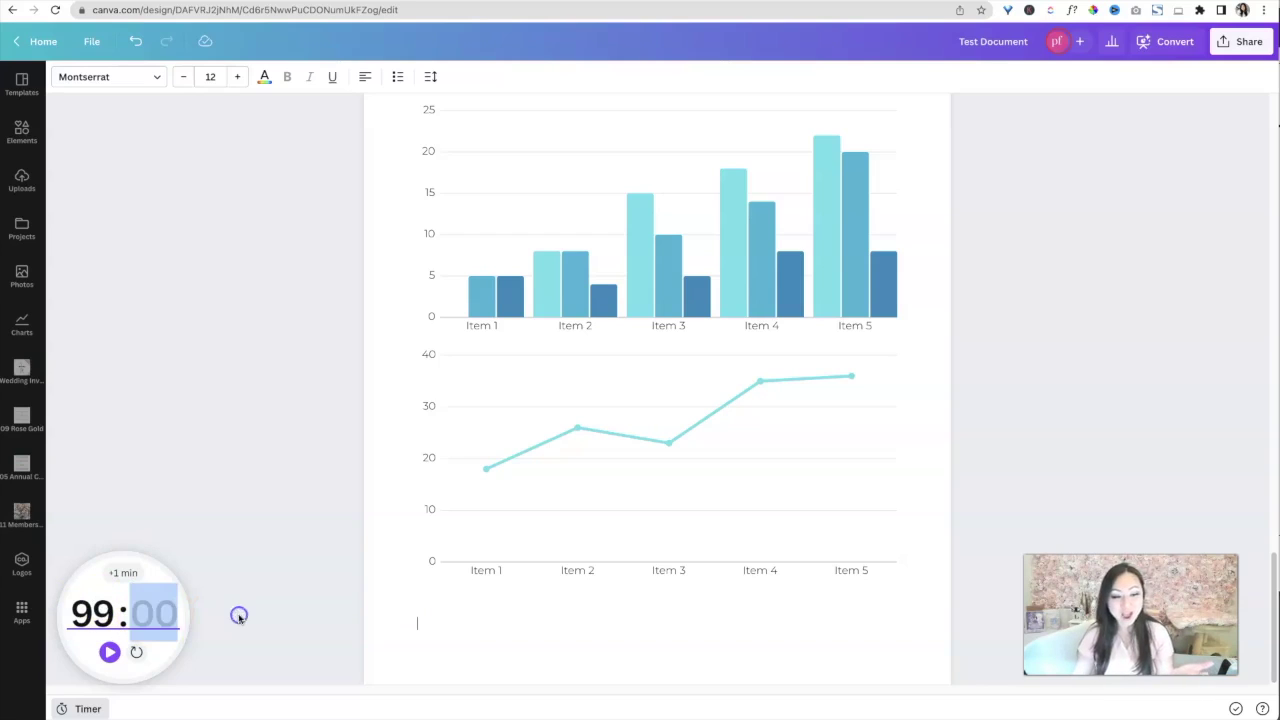
pyautogui.press('BackSpace')
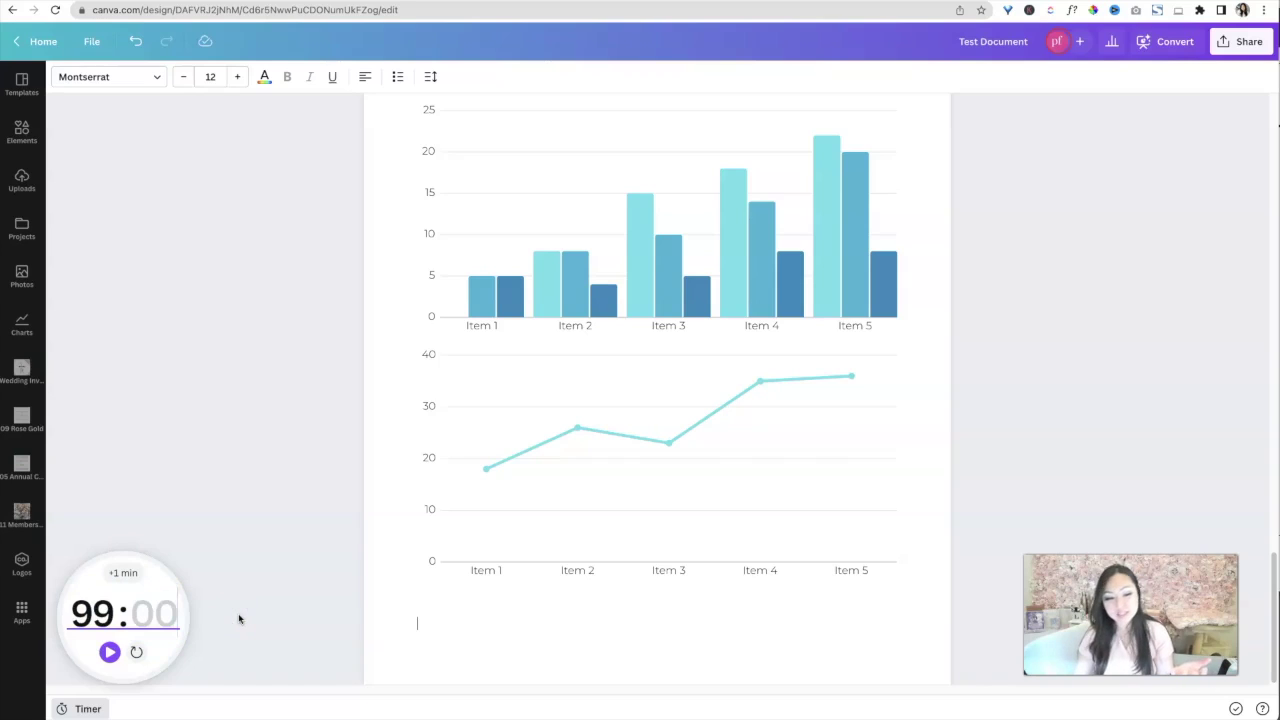
pyautogui.write('59')
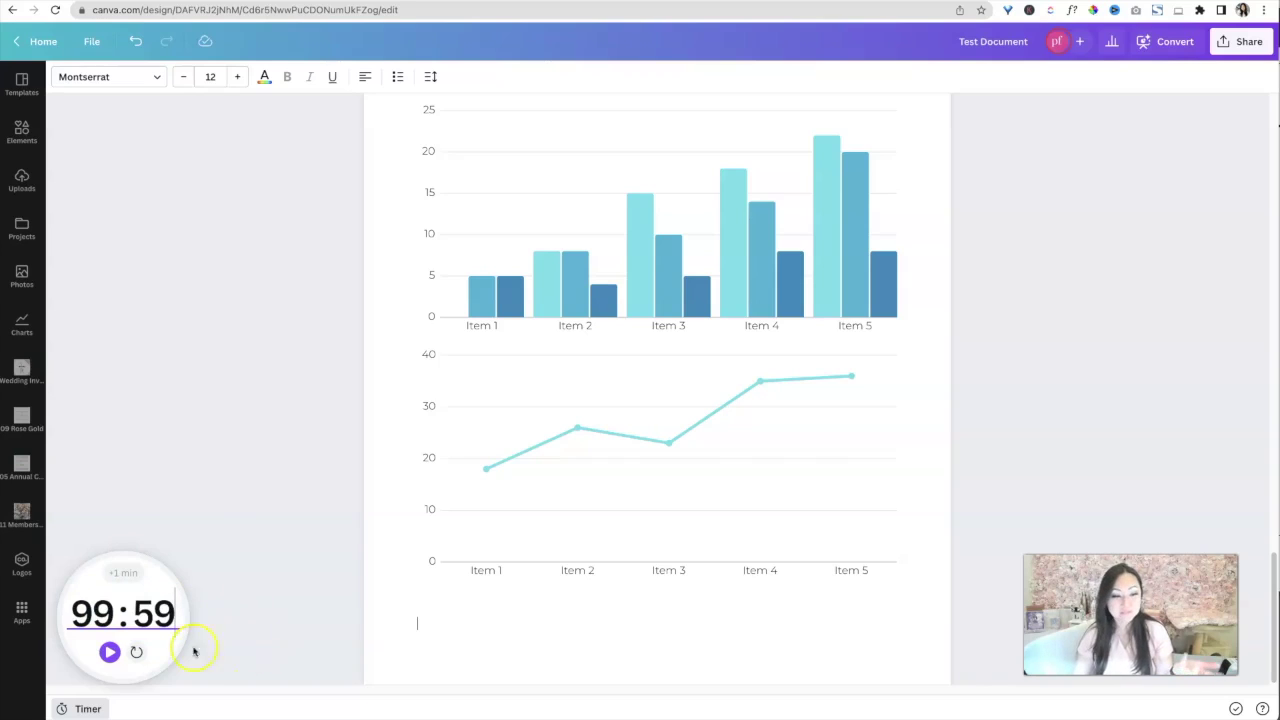
# - Start the timer, mute and unmute its sound, then minimize and restore it
pyautogui.click(110, 651)
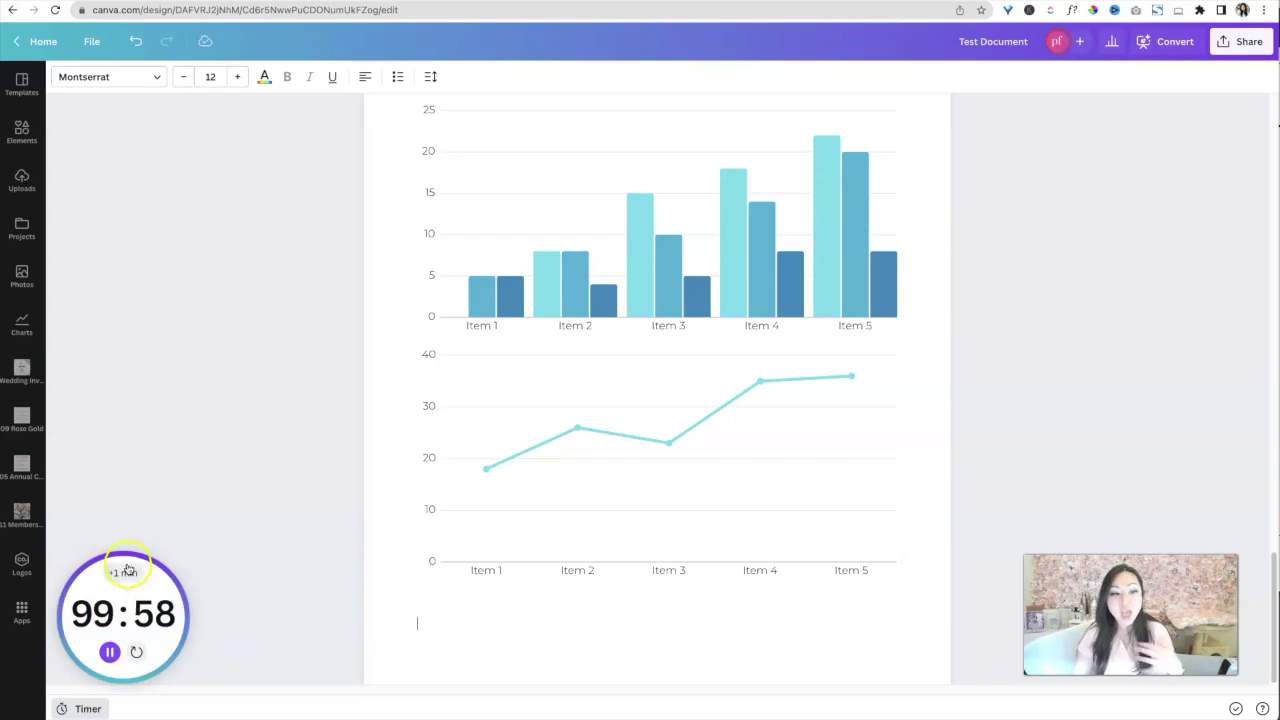
pyautogui.moveTo(120, 565)
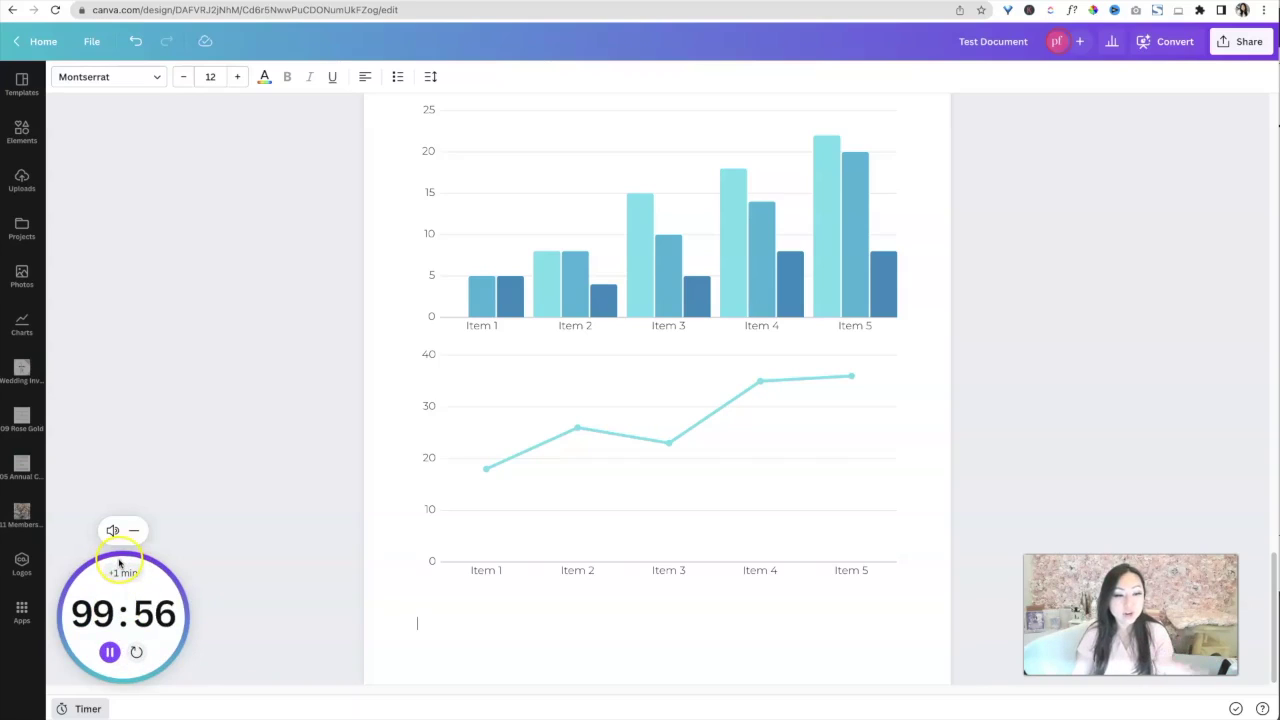
pyautogui.click(111, 533)
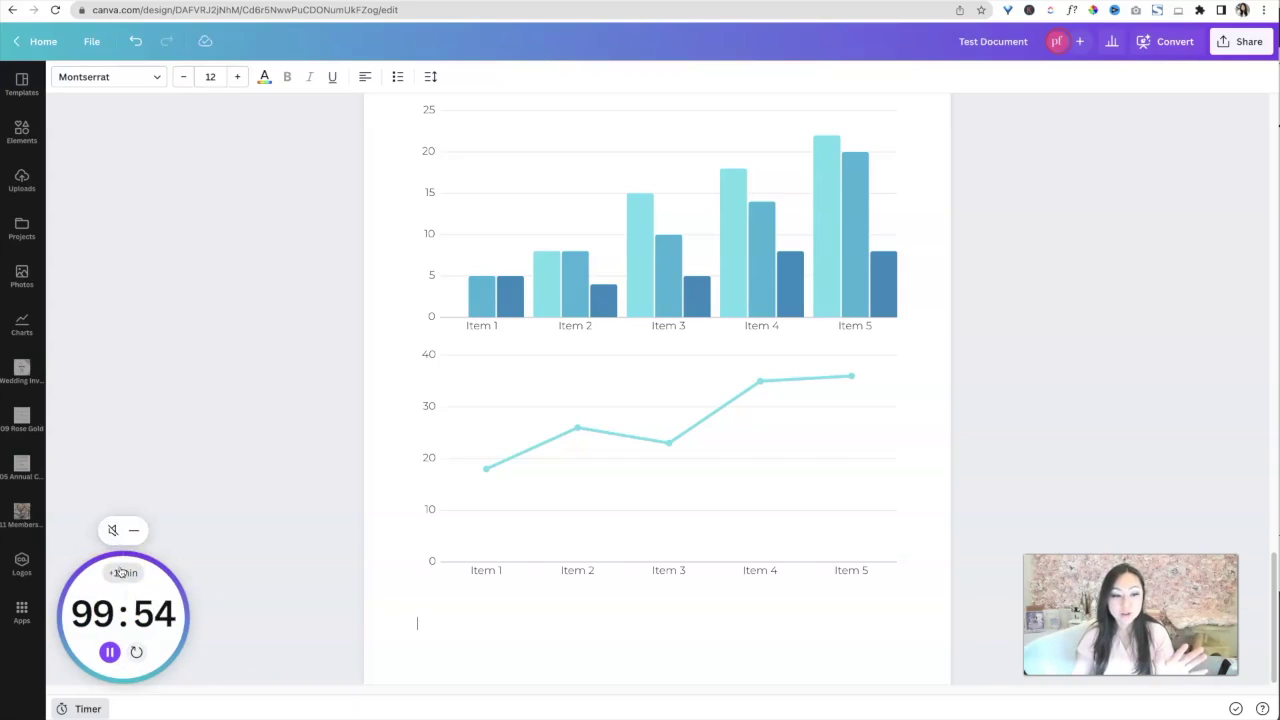
pyautogui.click(112, 530)
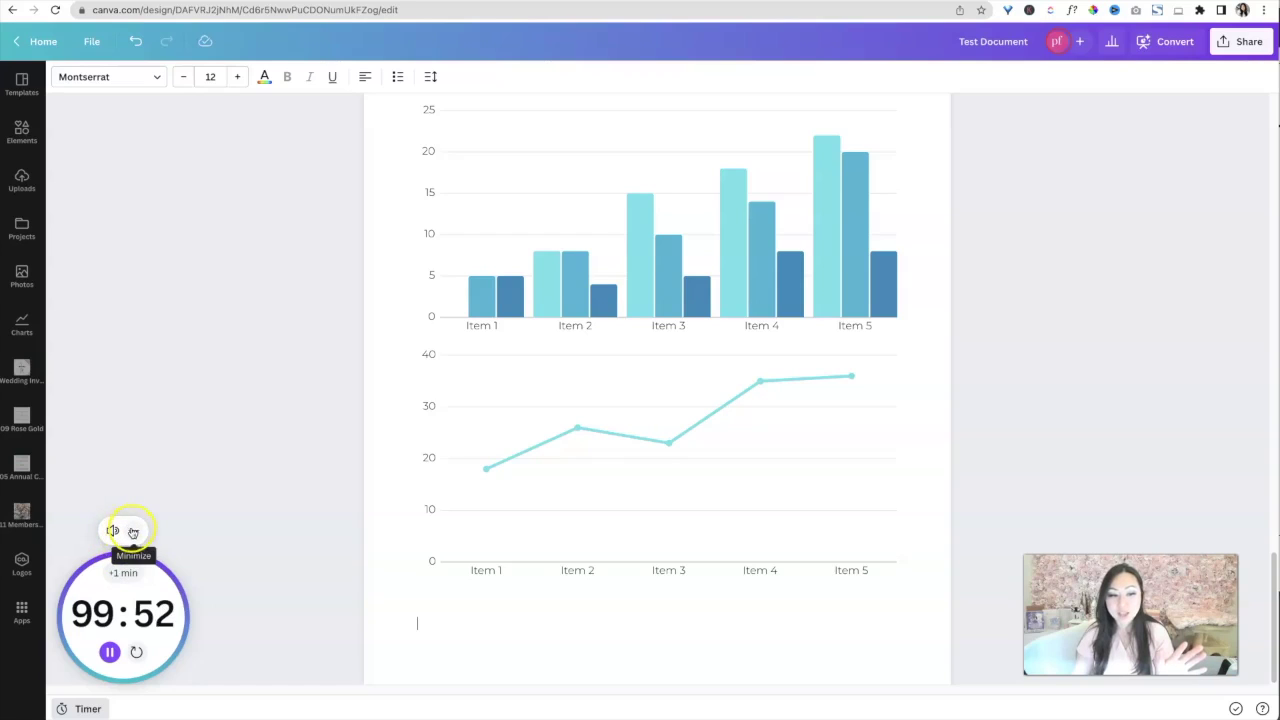
pyautogui.click(133, 533)
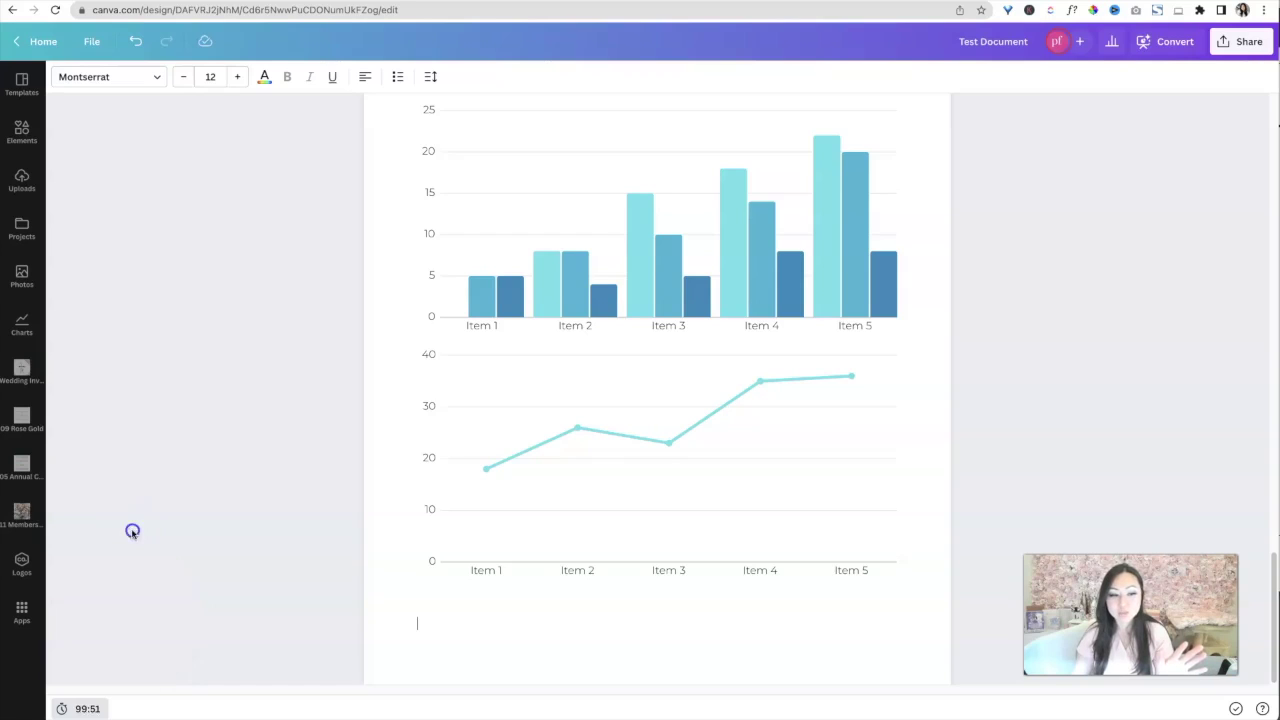
pyautogui.click(84, 710)
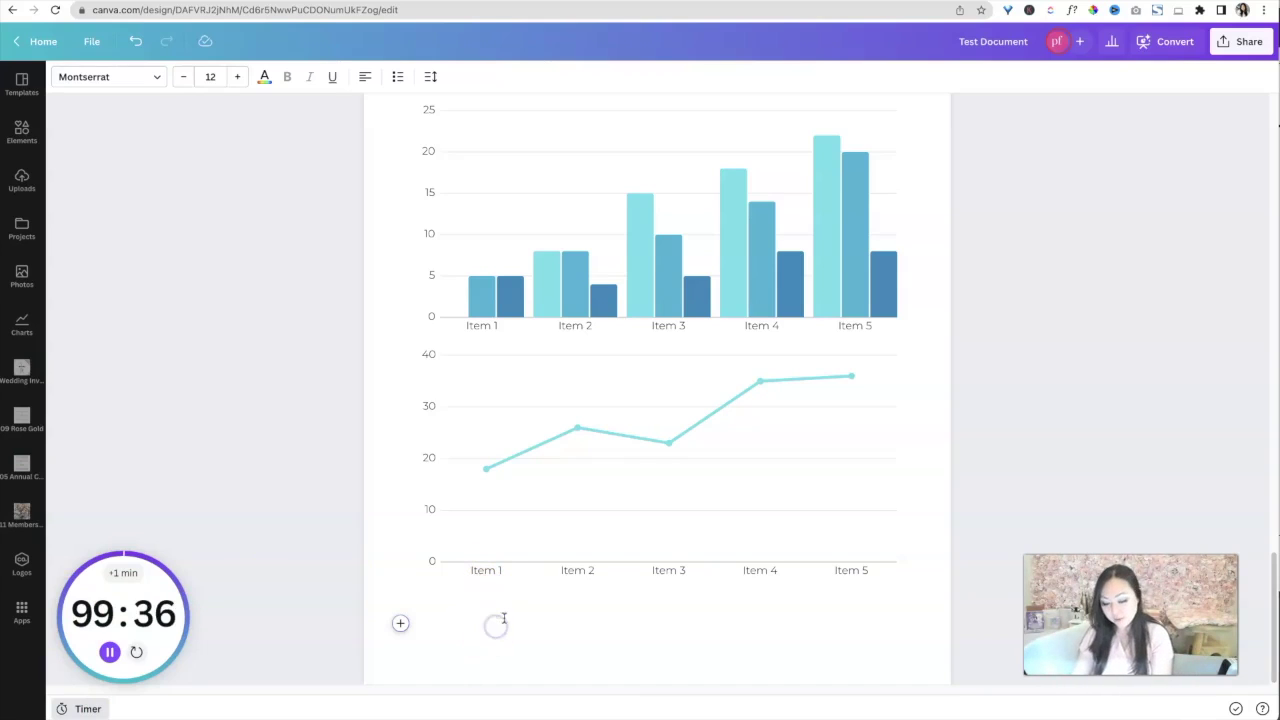
# - Insert the pink polka-dot pattern from the Social Media Brand Kit via the Logos option
pyautogui.write('/')
pyautogui.scroll(-8, 540, 570)
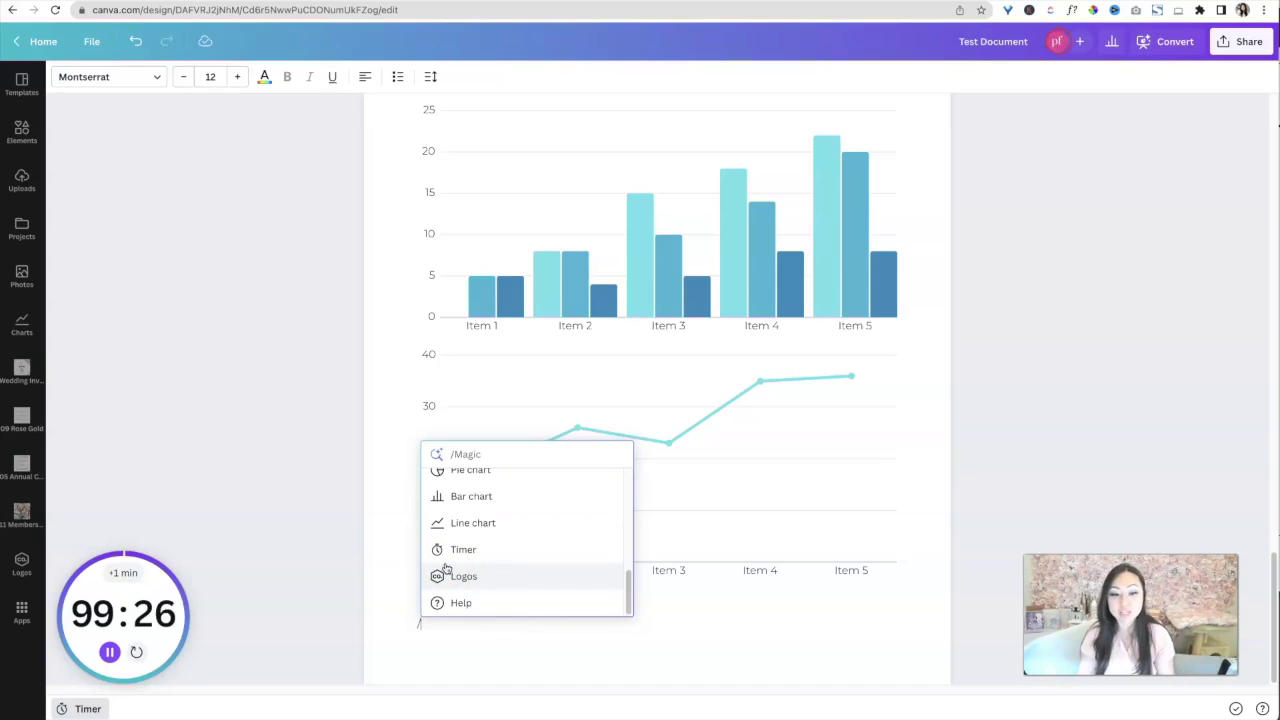
pyautogui.click(448, 570)
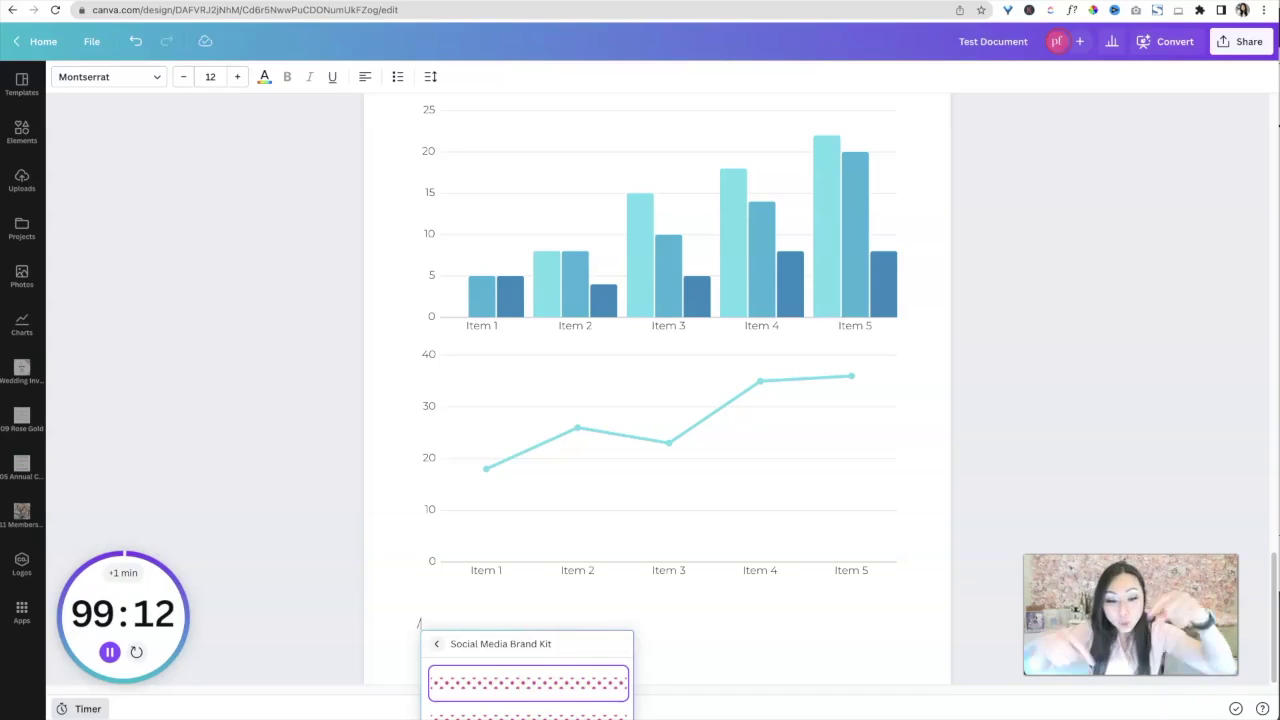
pyautogui.click(580, 688)
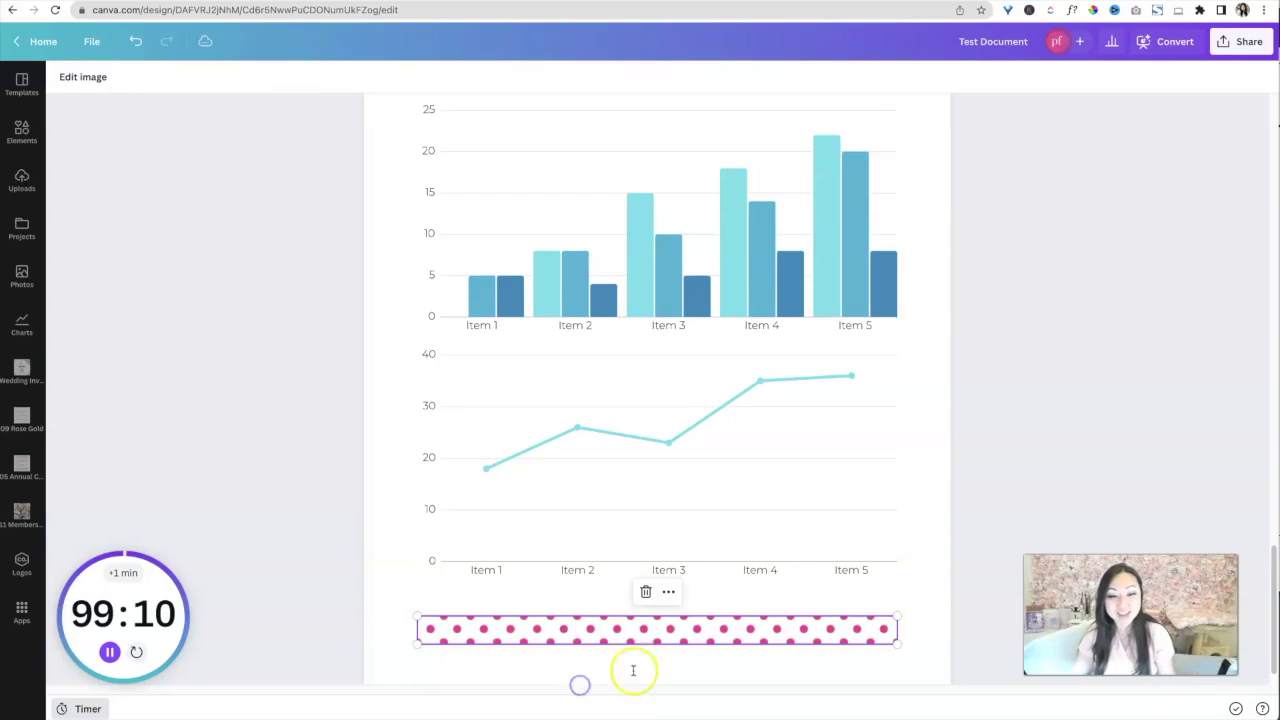
pyautogui.scroll(-1, 808, 628)
pyautogui.scroll(15, 706, 560)
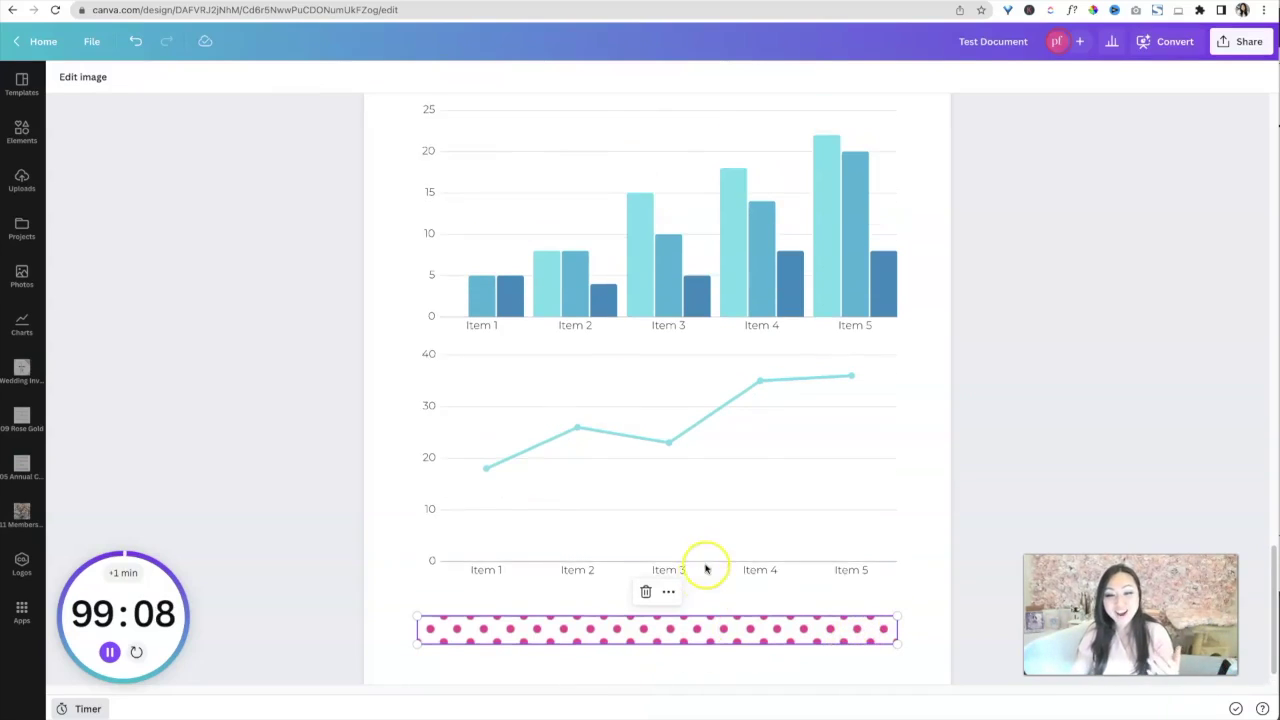
# - Add a plain empty line, with no list marker, above the Top 5 Tips heading
pyautogui.click(424, 176)
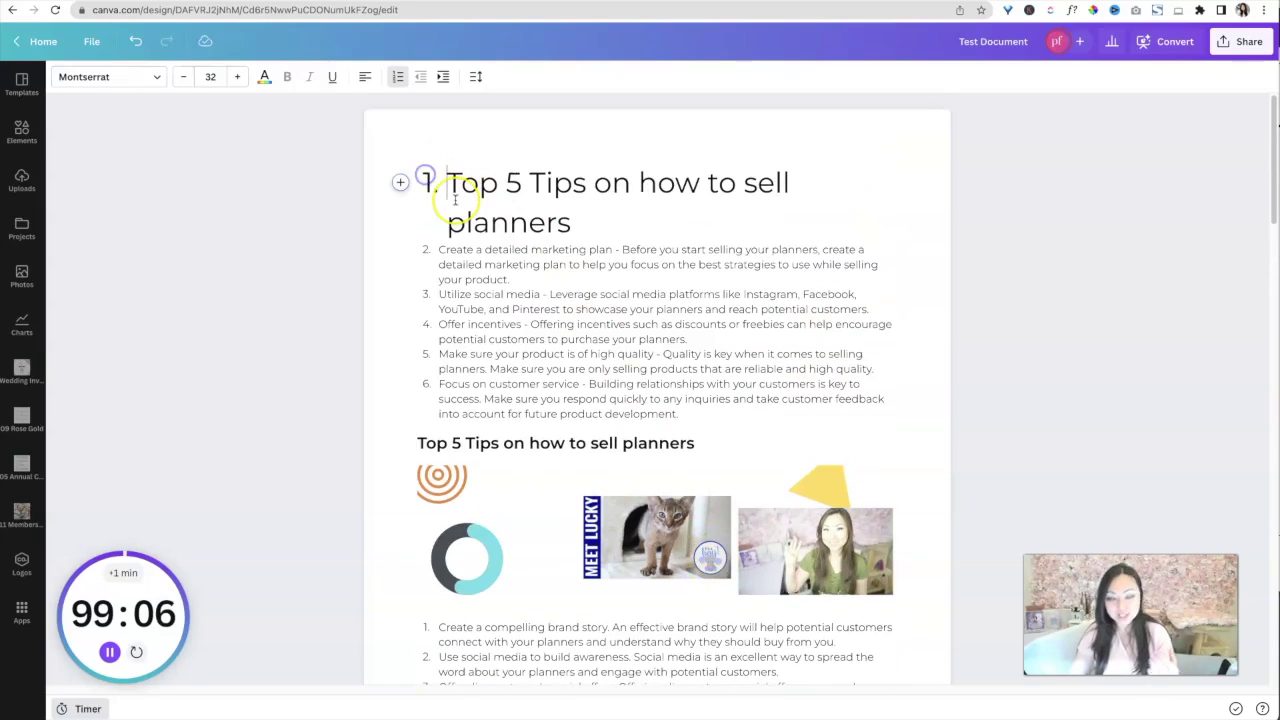
pyautogui.press('Return')
pyautogui.press('Return')
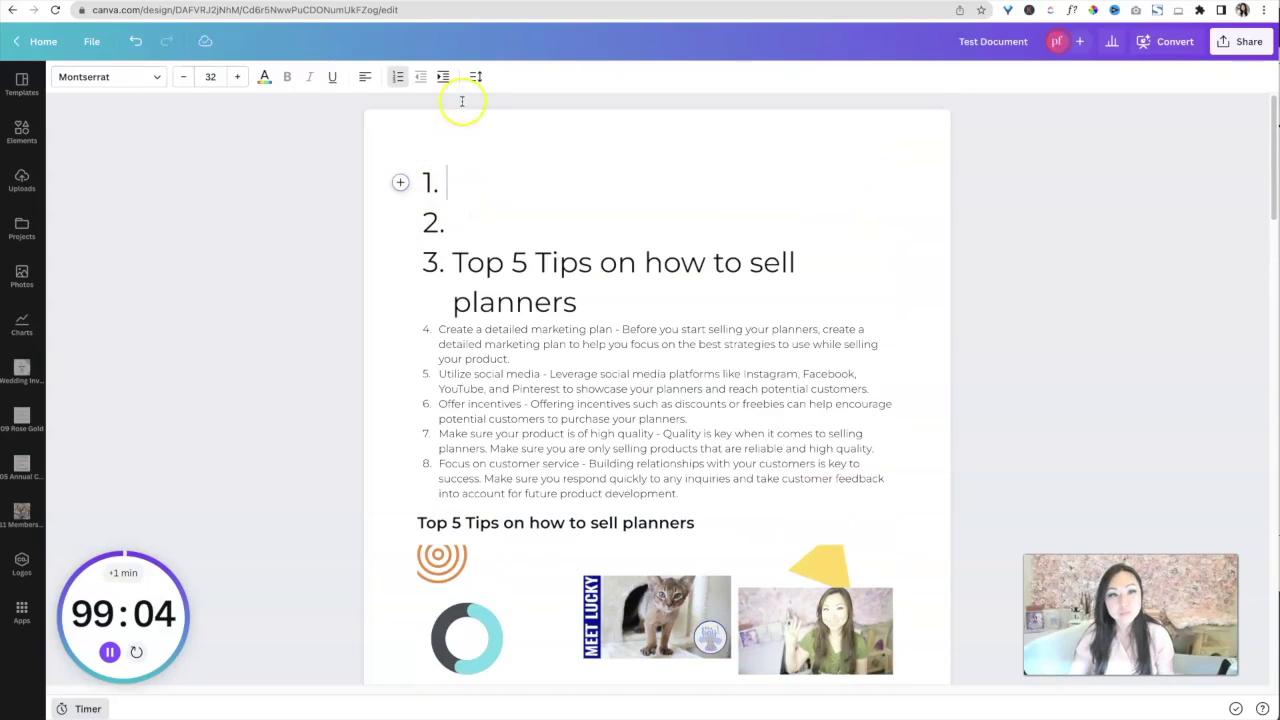
pyautogui.click(397, 76)
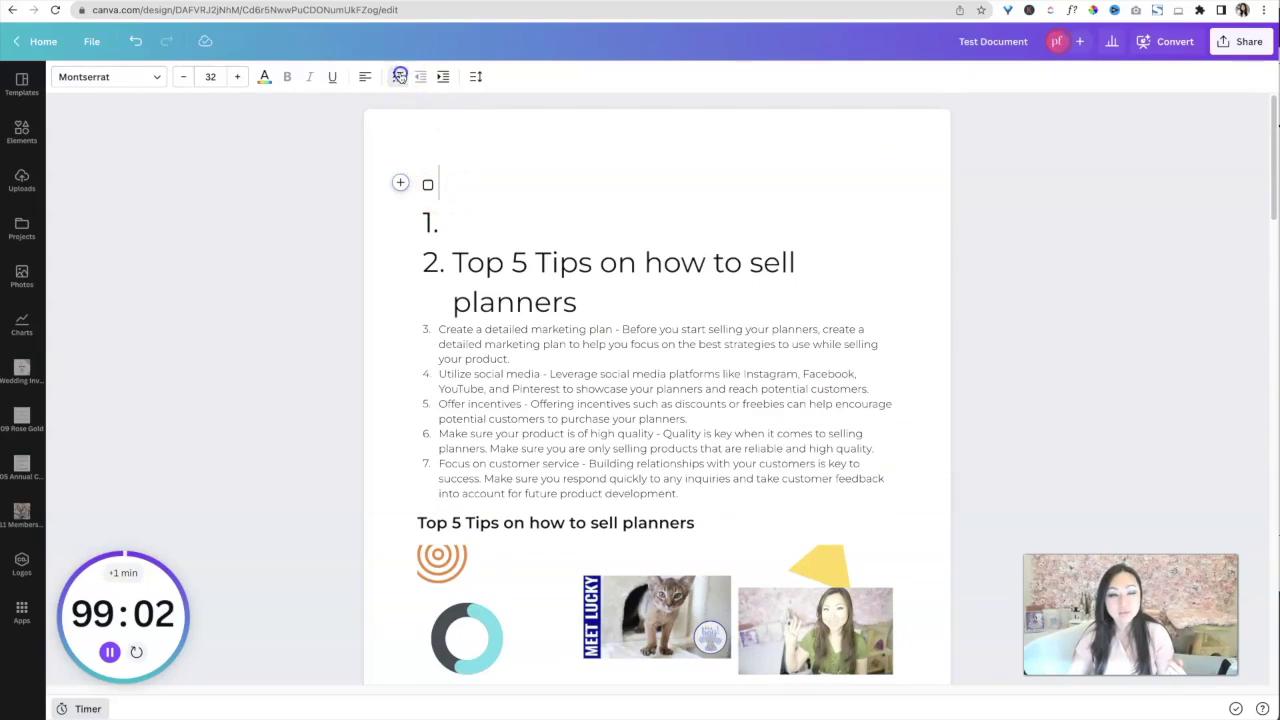
pyautogui.click(399, 76)
pyautogui.click(397, 77)
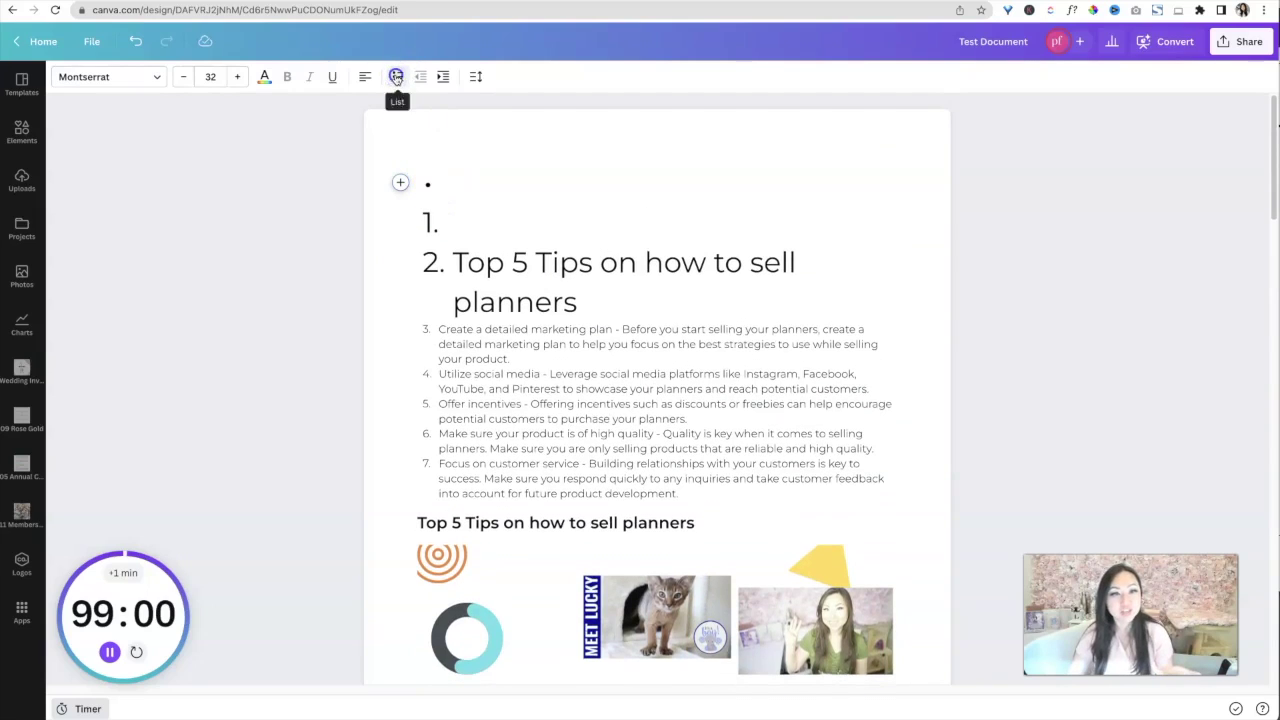
pyautogui.click(397, 77)
pyautogui.click(397, 77)
pyautogui.click(397, 77)
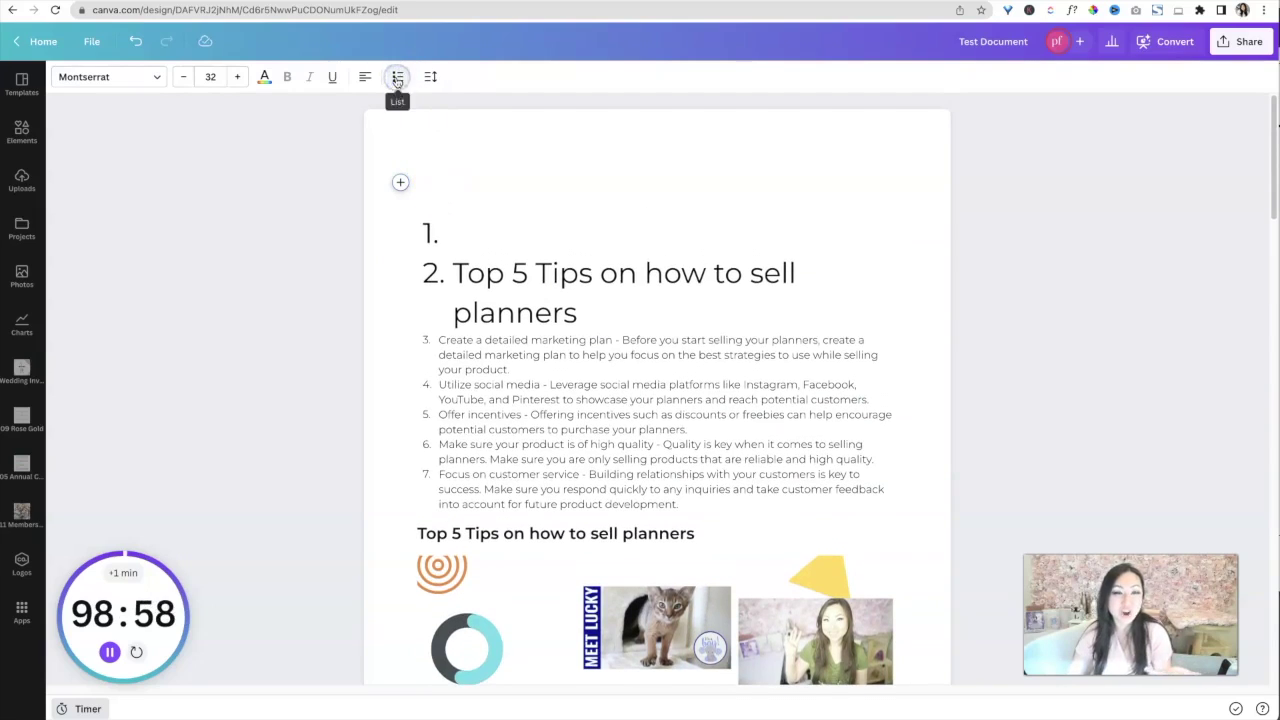
pyautogui.click(397, 77)
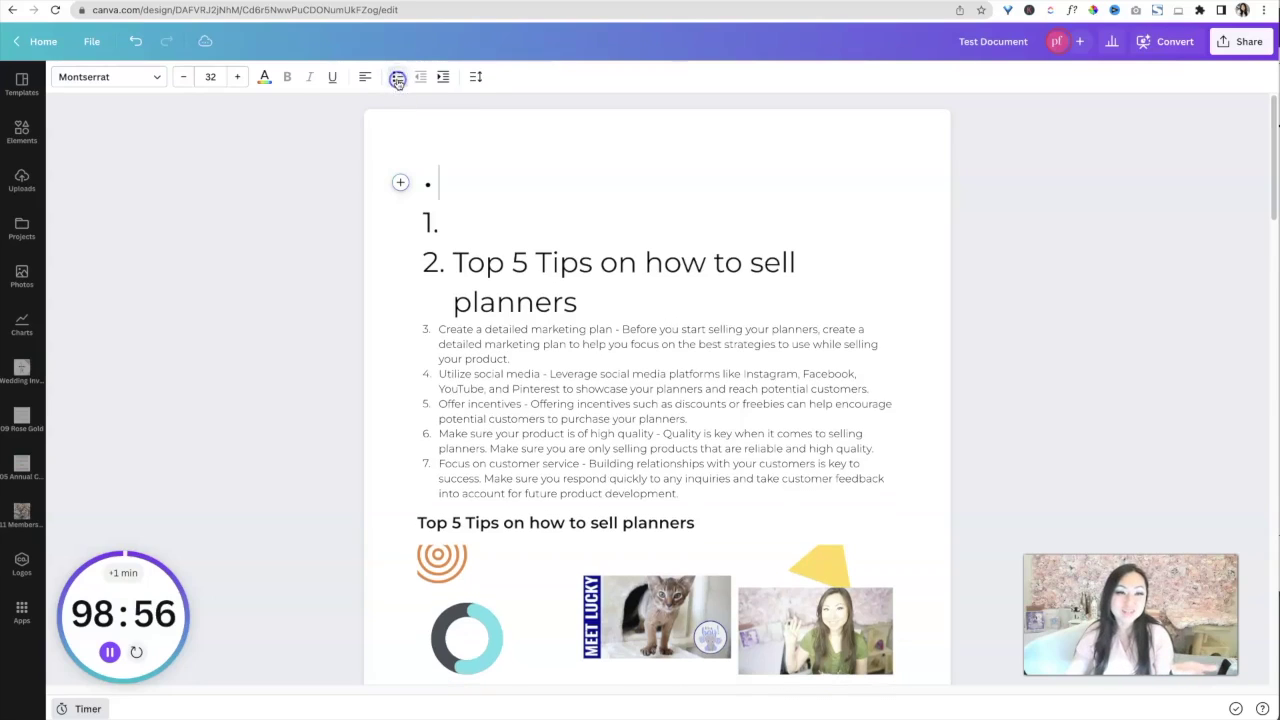
pyautogui.click(397, 77)
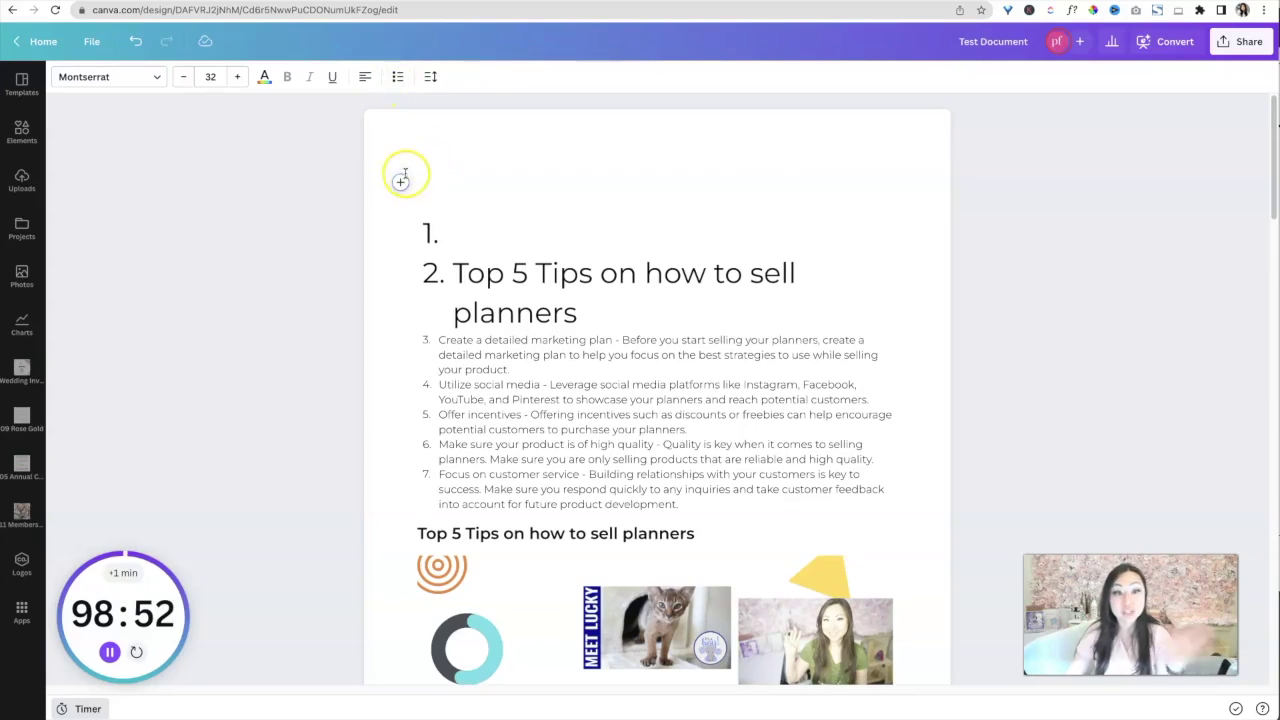
# - Insert the pink polka-dot pattern from the Social Media Brand Kit on that empty line
pyautogui.click(400, 183)
pyautogui.scroll(-5, 514, 312)
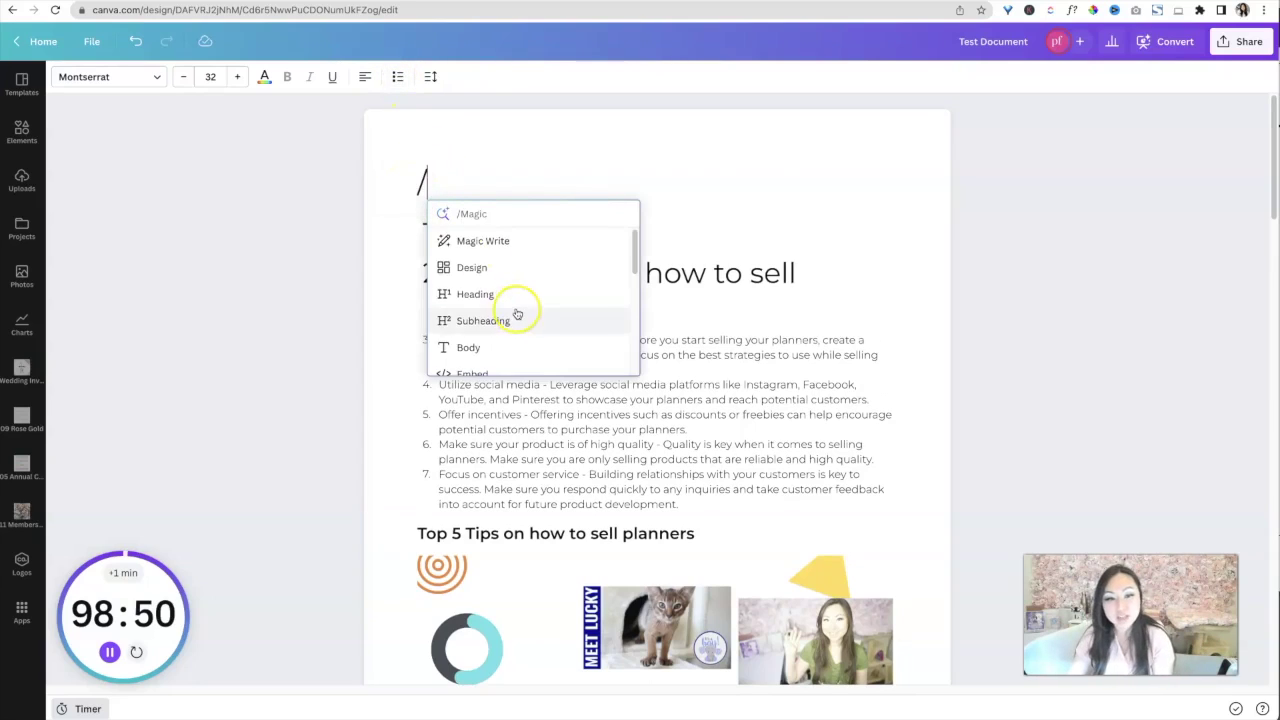
pyautogui.click(506, 335)
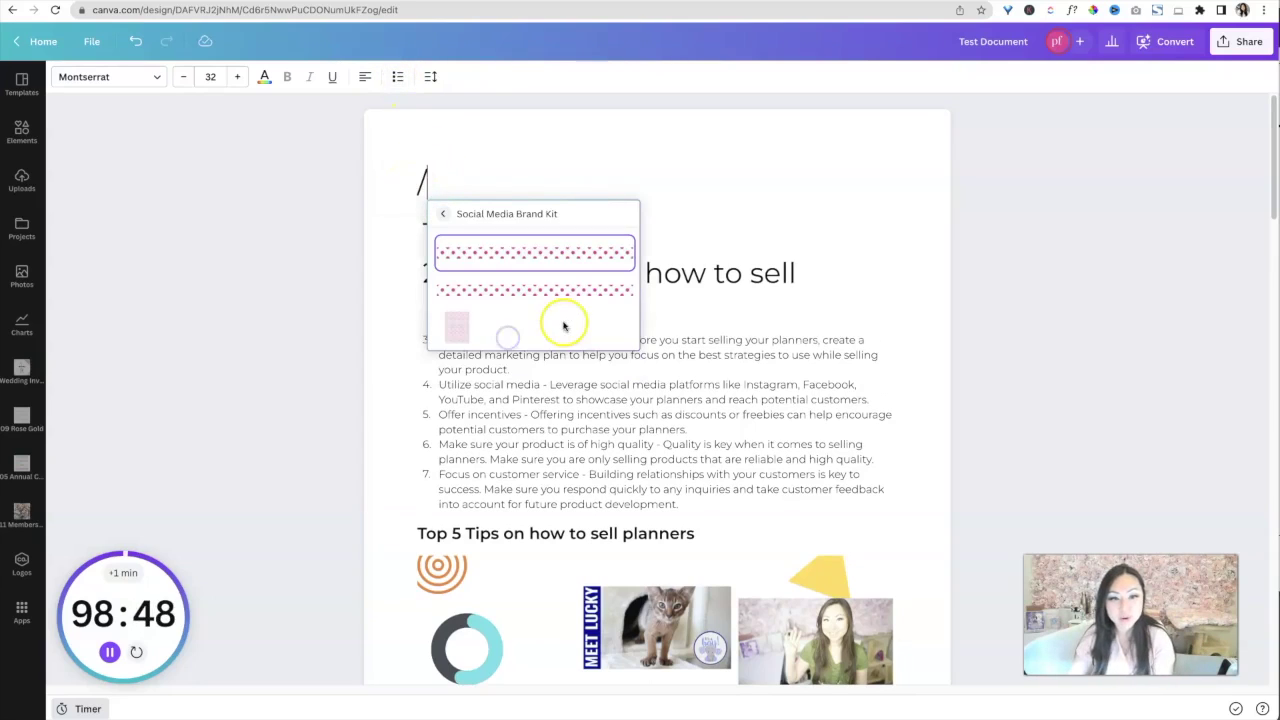
pyautogui.click(458, 332)
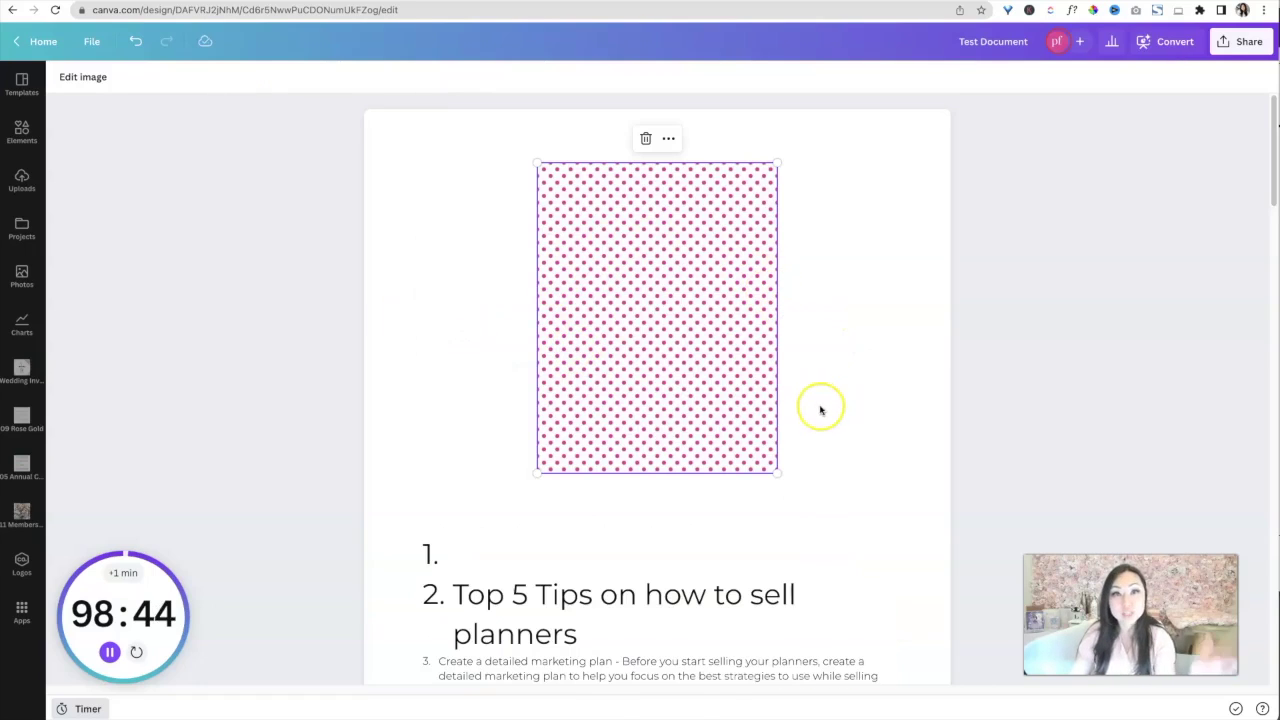
pyautogui.scroll(-1, 680, 550)
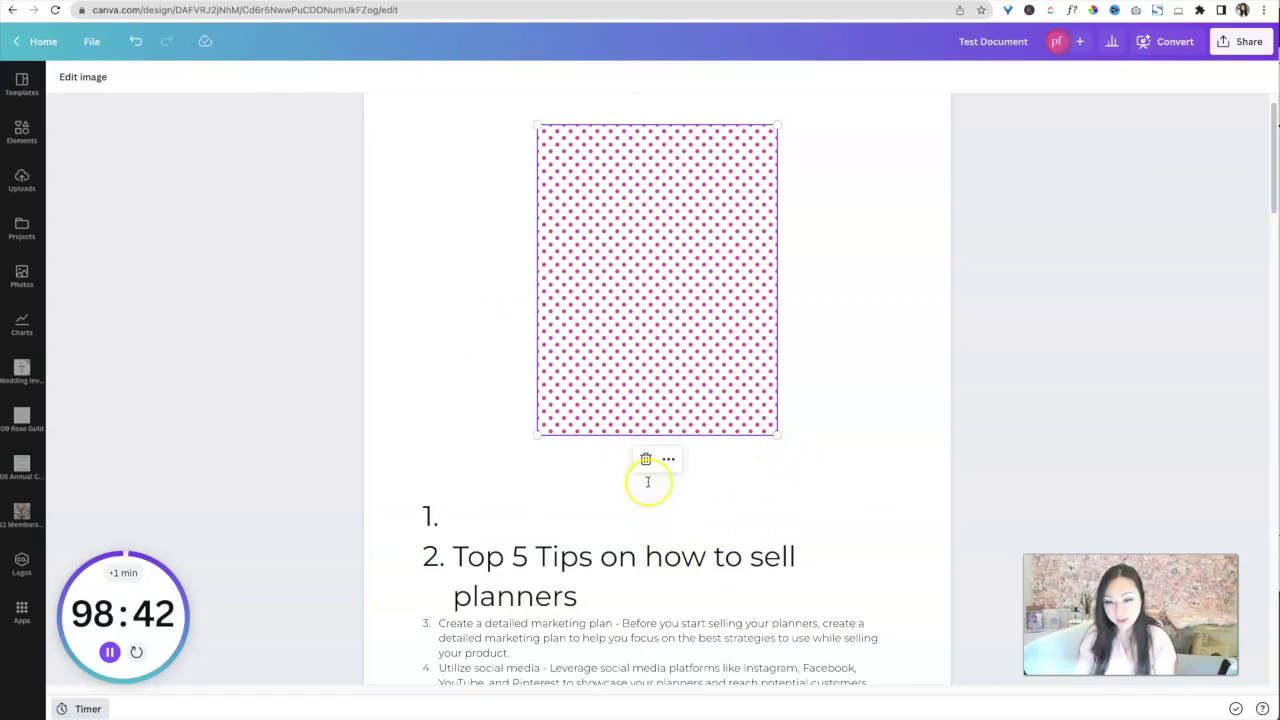
pyautogui.click(531, 471)
# - Type / and read the Help about /Magic commands
pyautogui.write('/')
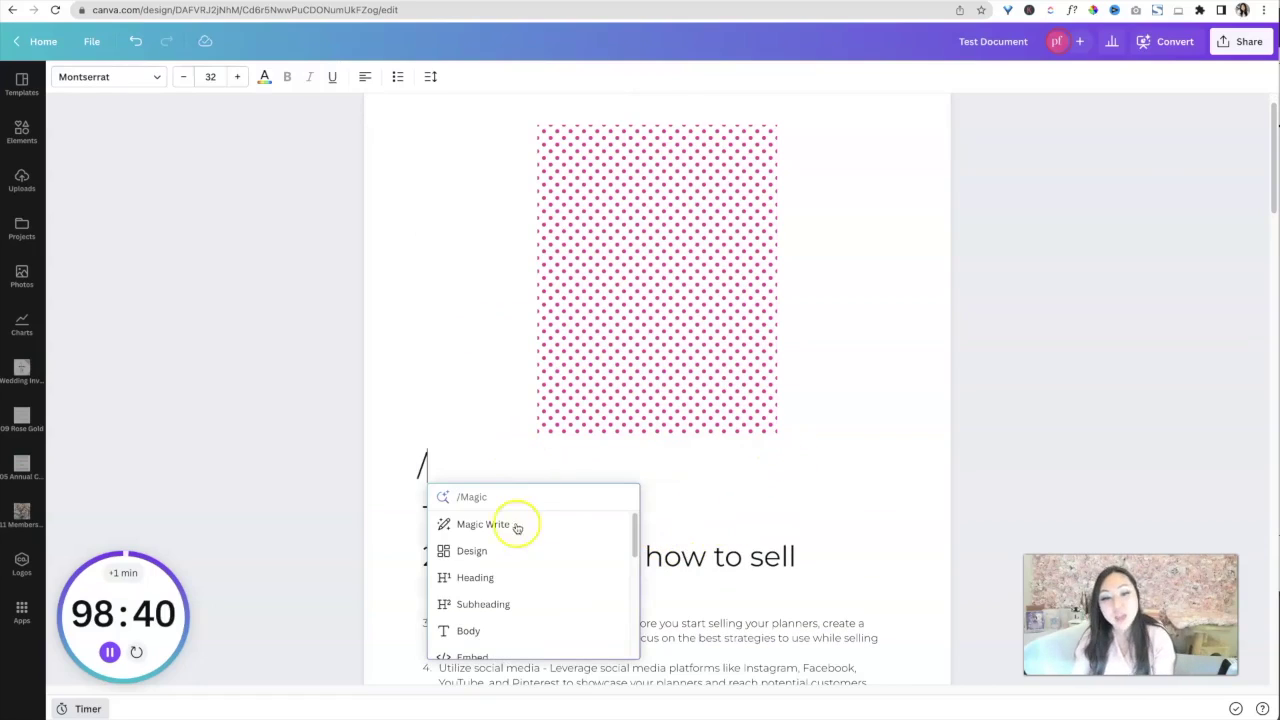
pyautogui.scroll(-5, 523, 540)
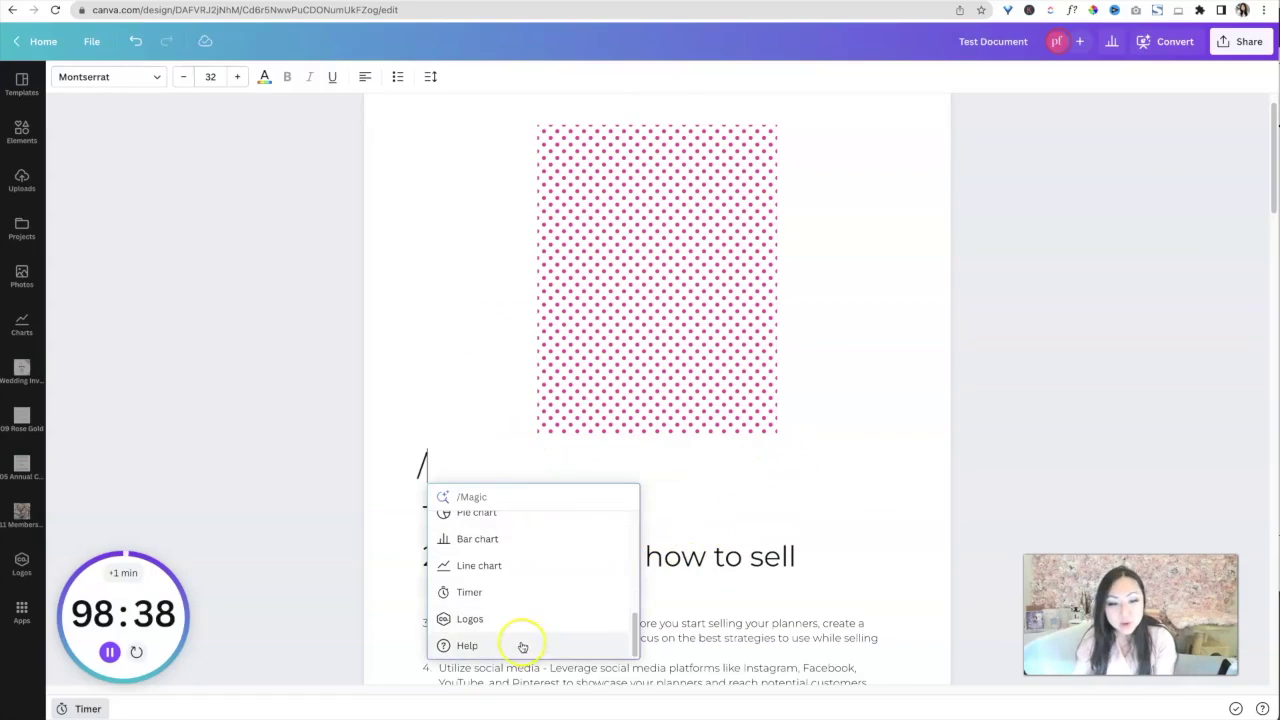
pyautogui.click(523, 645)
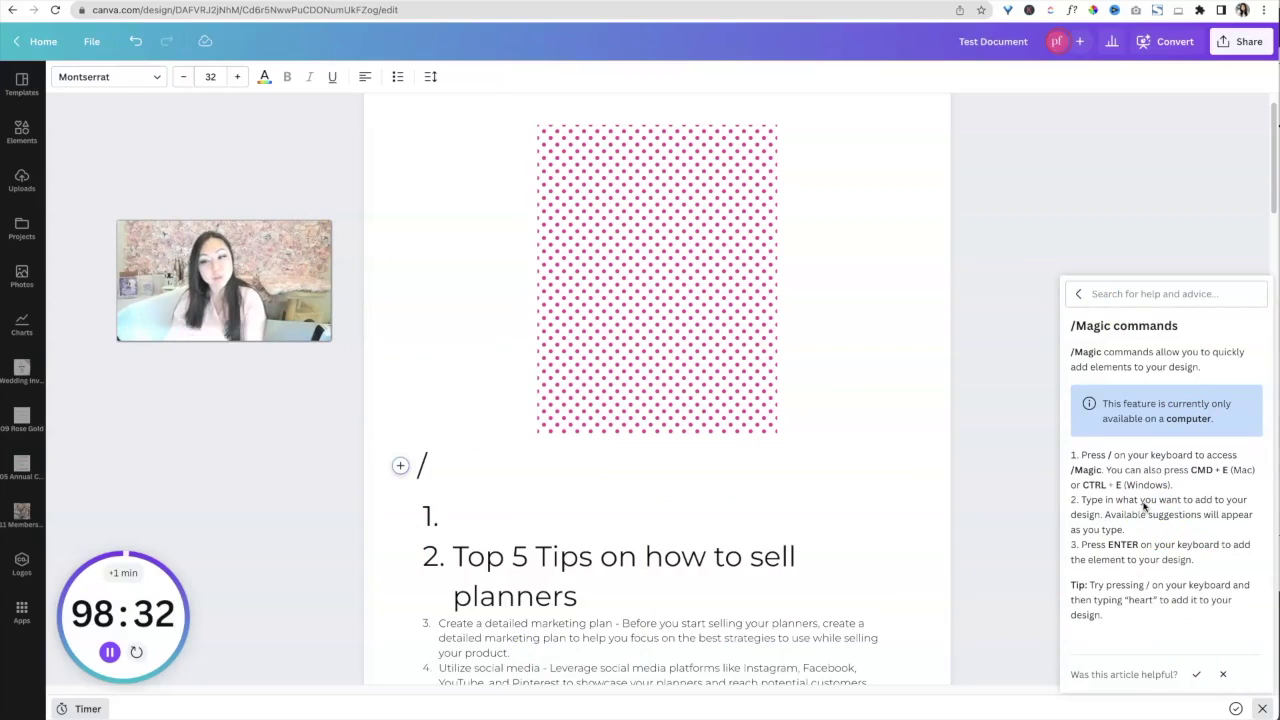
pyautogui.click(1180, 679)
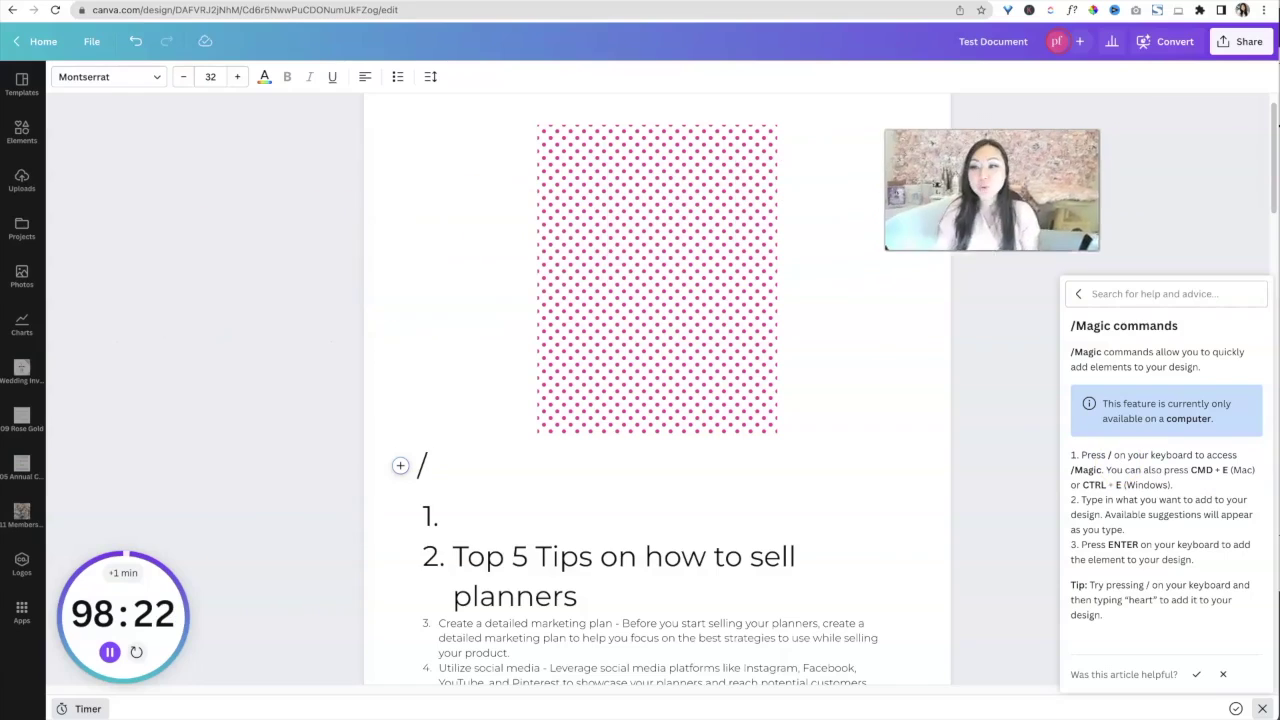
# - Close the help, return to the Canva home page and start a new blank Doc
pyautogui.click(1262, 708)
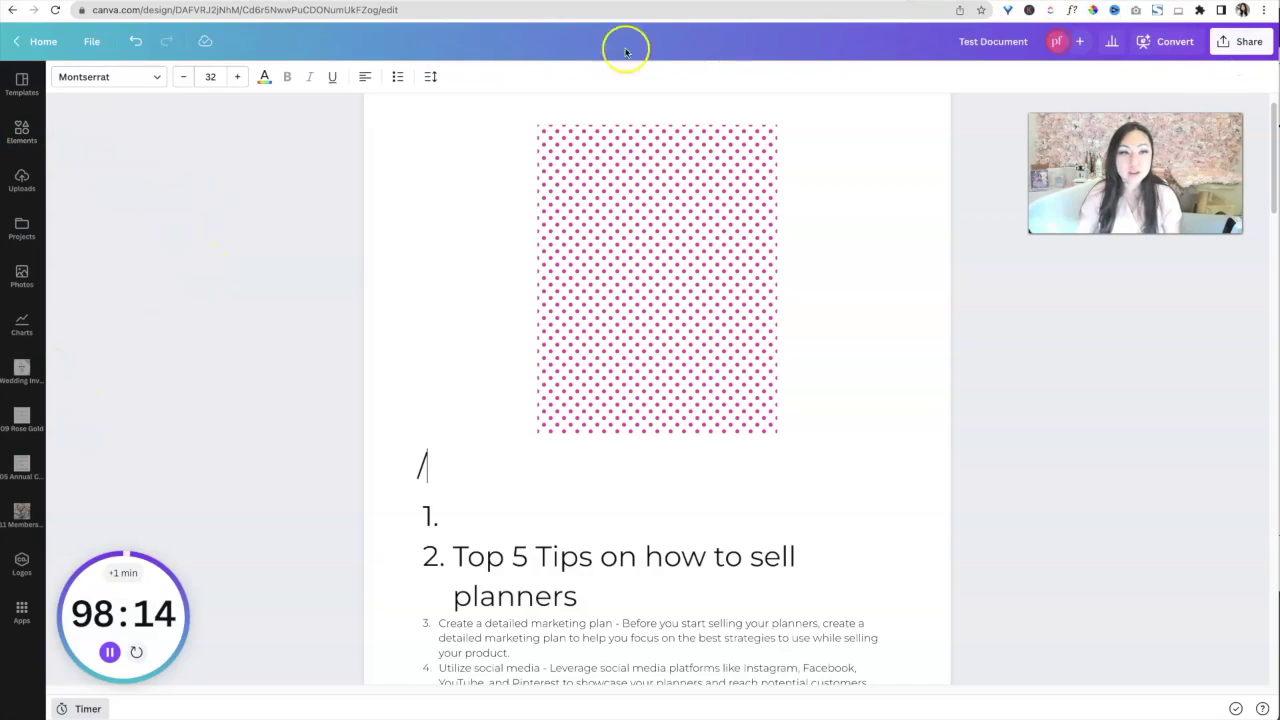
pyautogui.click(38, 41)
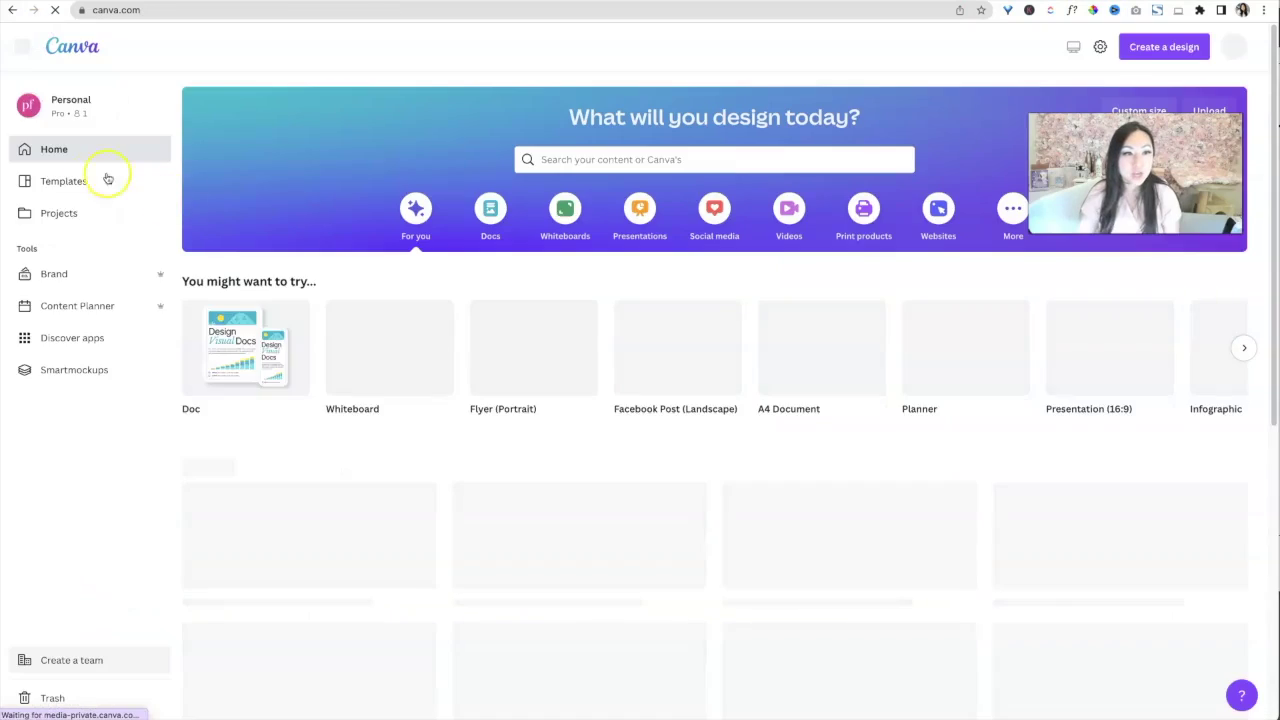
pyautogui.click(466, 331)
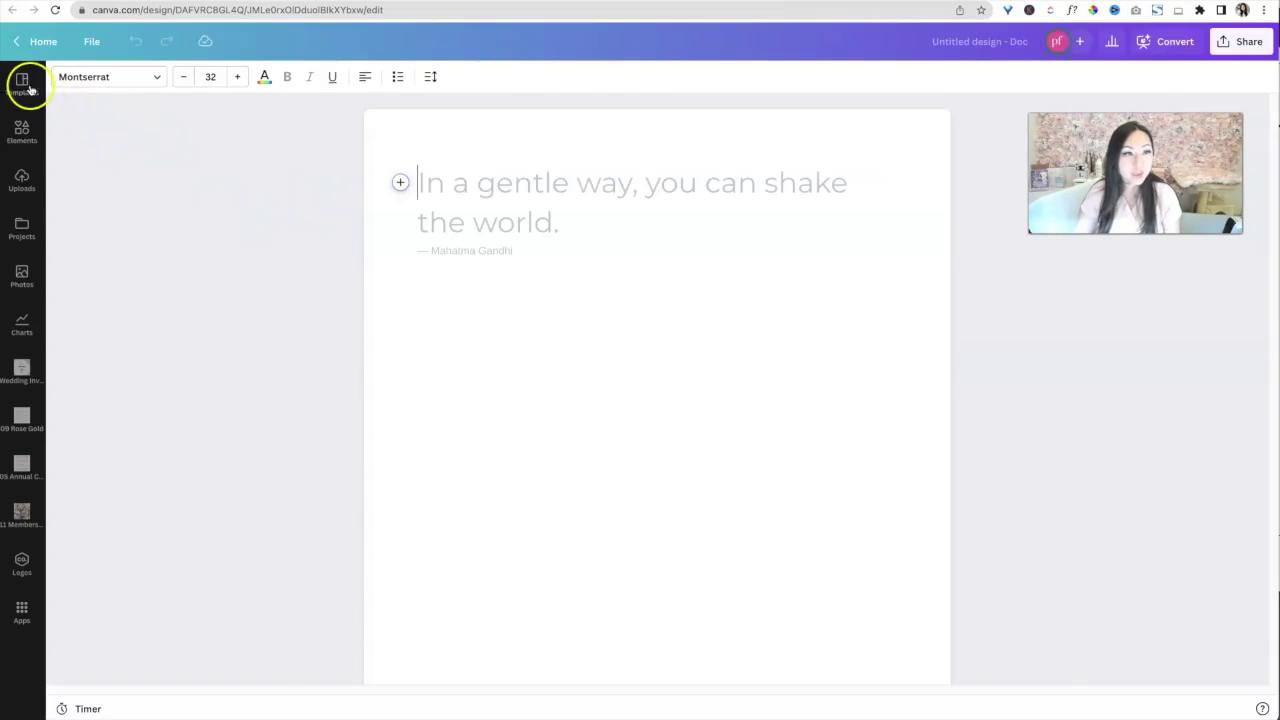
# - Add the To-do List template to the Doc, choosing Don't Replace
pyautogui.click(22, 82)
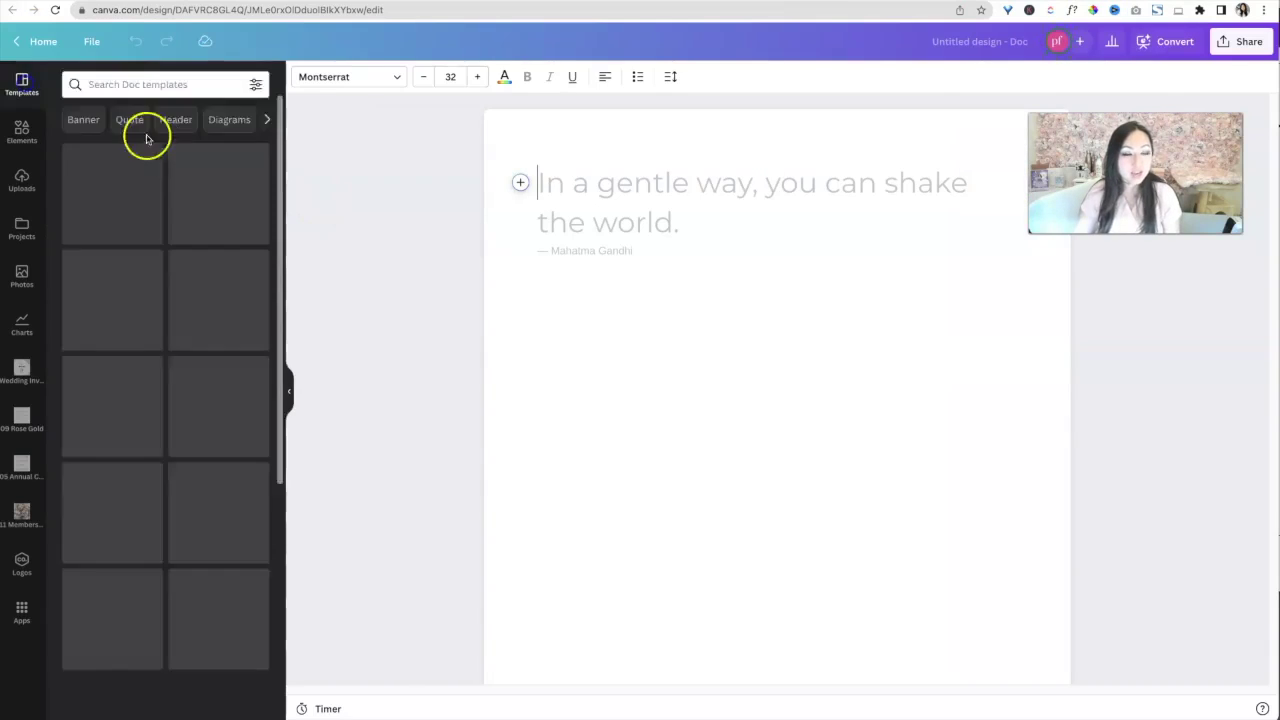
pyautogui.scroll(-1, 108, 214)
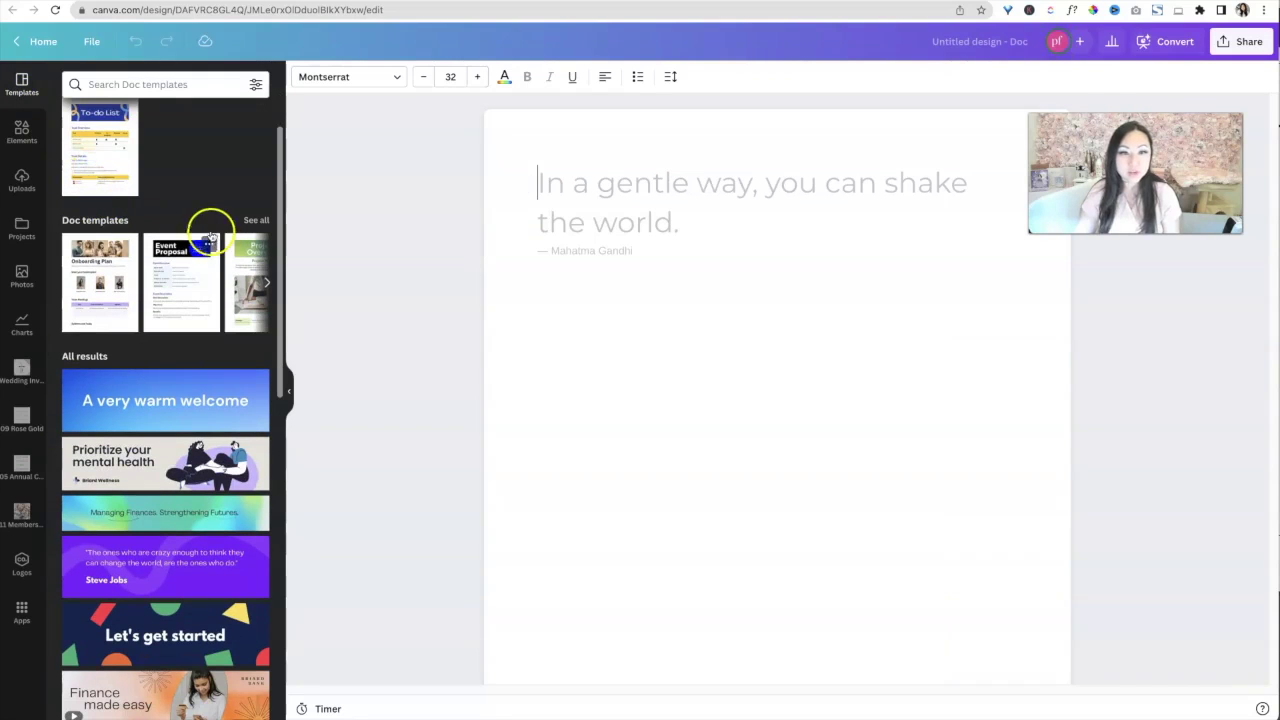
pyautogui.click(105, 163)
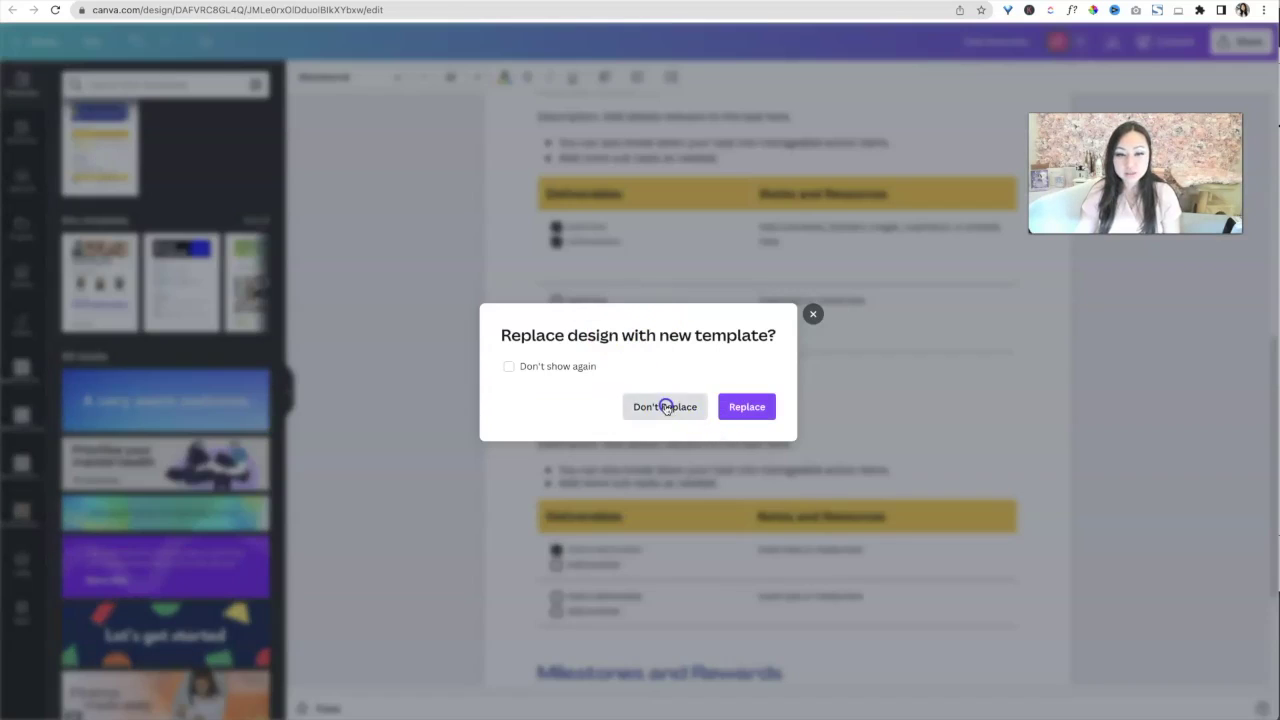
pyautogui.click(667, 406)
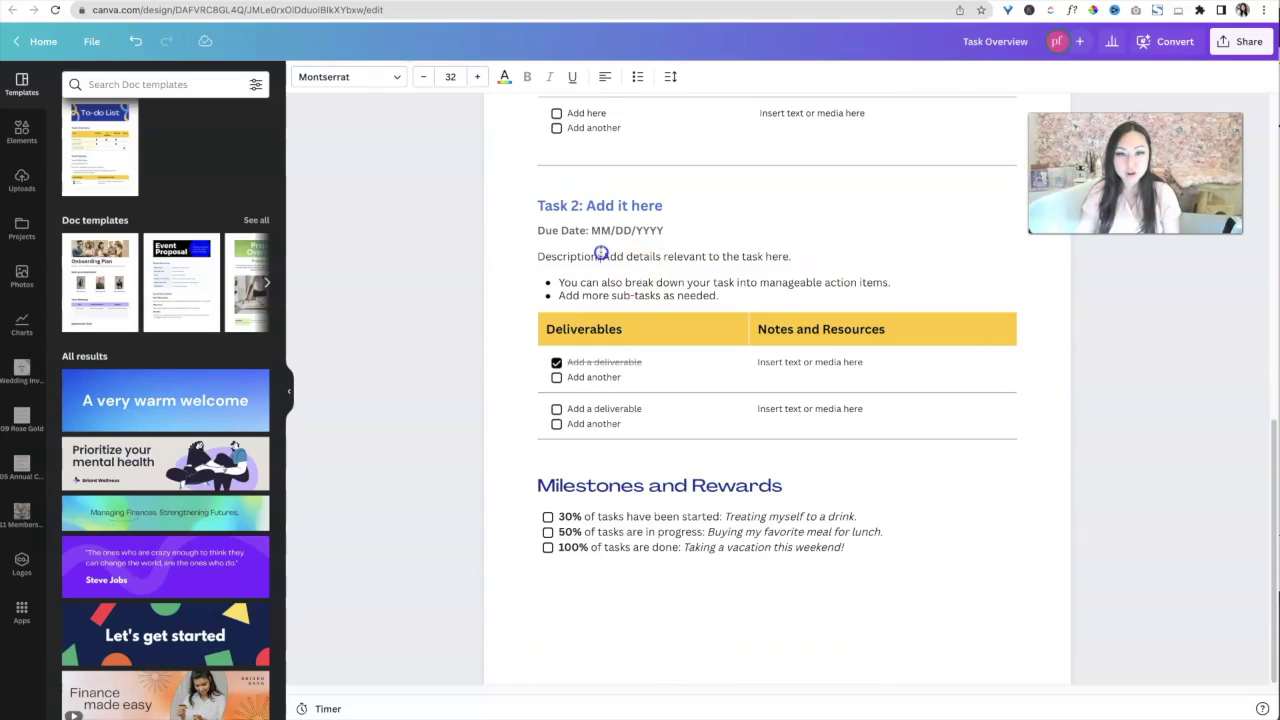
# - Overwrite parts of the task description and first bullet with 'asd' and 'as'
pyautogui.moveTo(651, 256); pyautogui.dragTo(526, 252)
pyautogui.press('BackSpace')
pyautogui.press('BackSpace')
pyautogui.write('asd')
pyautogui.moveTo(664, 285); pyautogui.dragTo(608, 283)
pyautogui.write('as')
pyautogui.click(605, 331)
# - Pick the Onboarding Plan template from the templates list
pyautogui.click(100, 283)
pyautogui.click(680, 406)
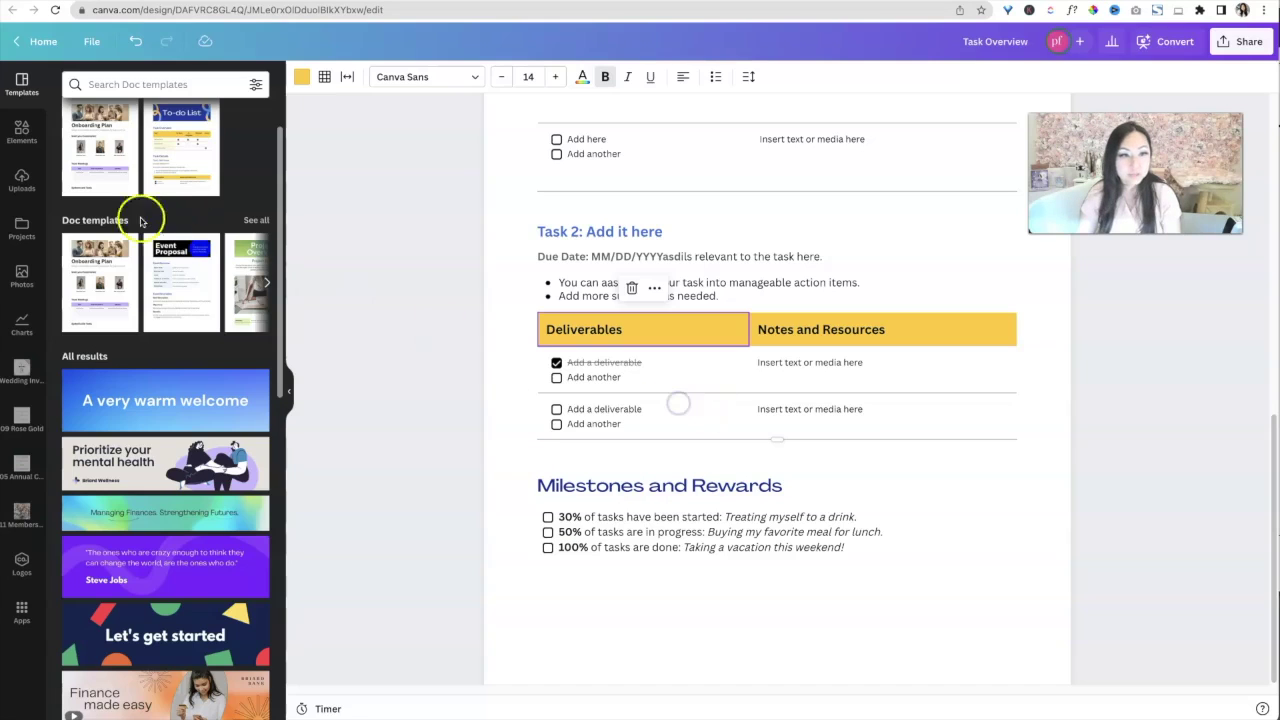
pyautogui.click(116, 273)
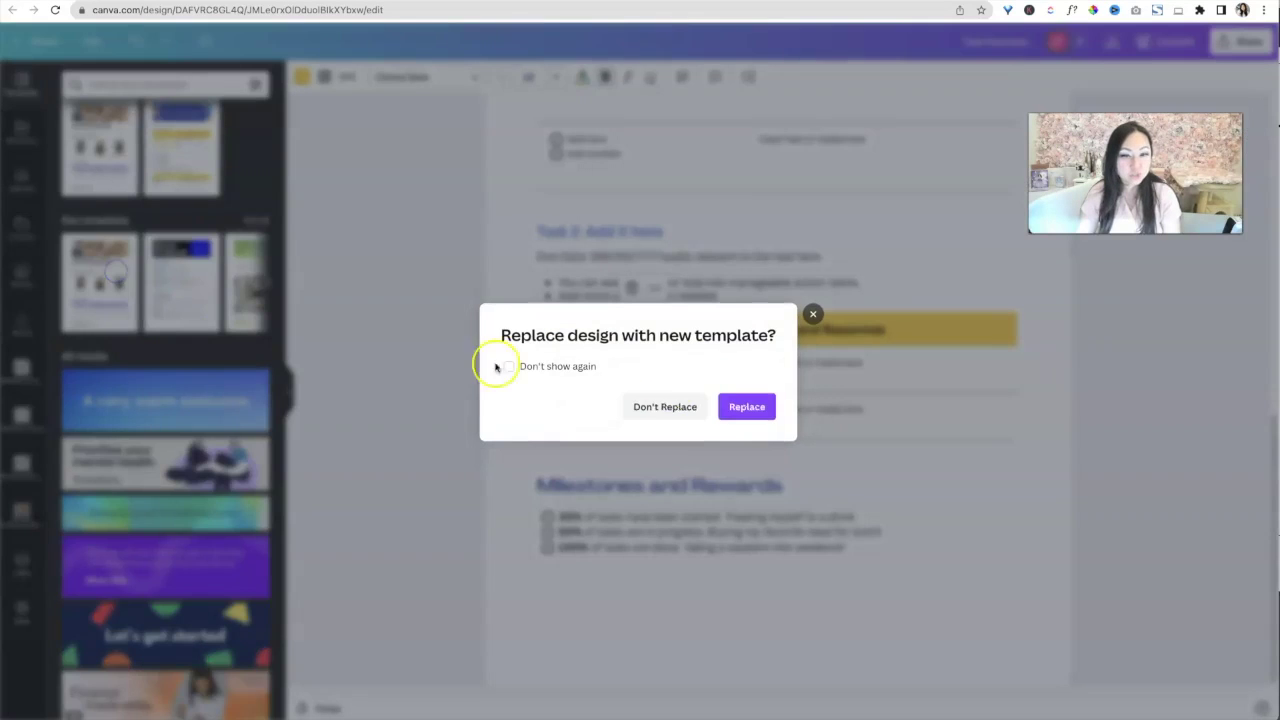
# - Replace the document with the Onboarding Plan template
pyautogui.click(735, 409)
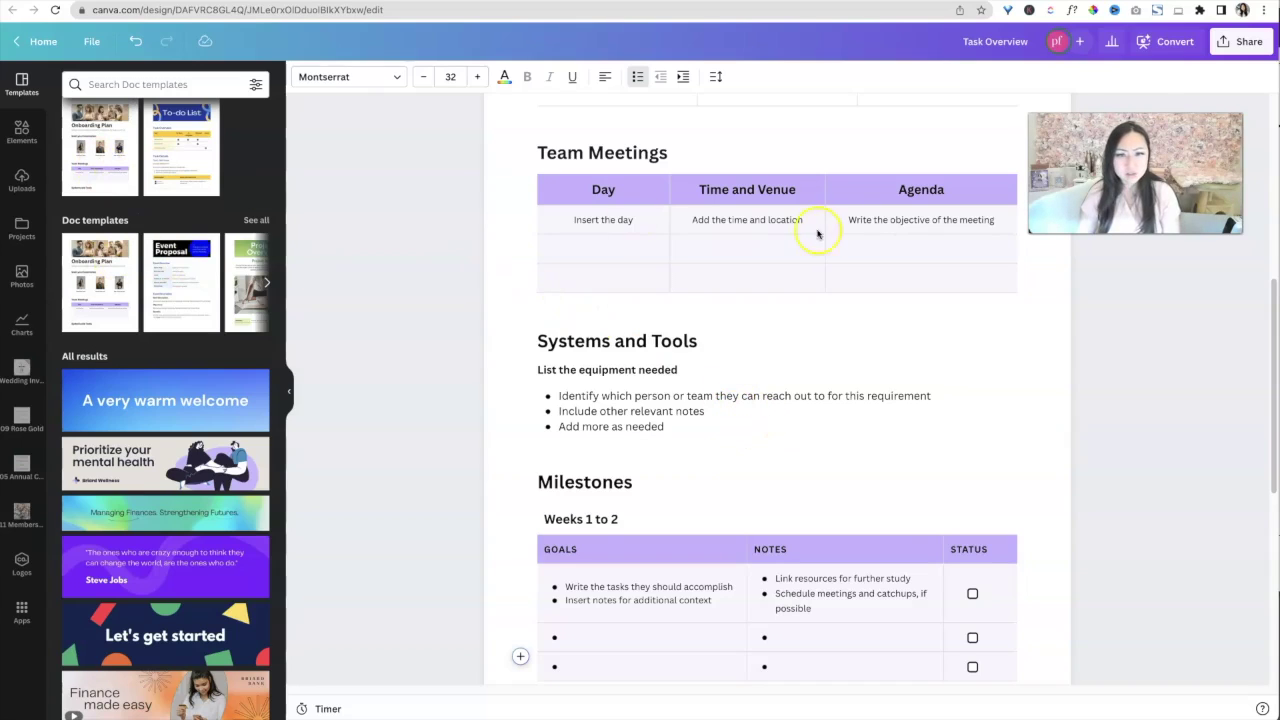
pyautogui.scroll(5, 821, 233)
pyautogui.scroll(-3, 620, 290)
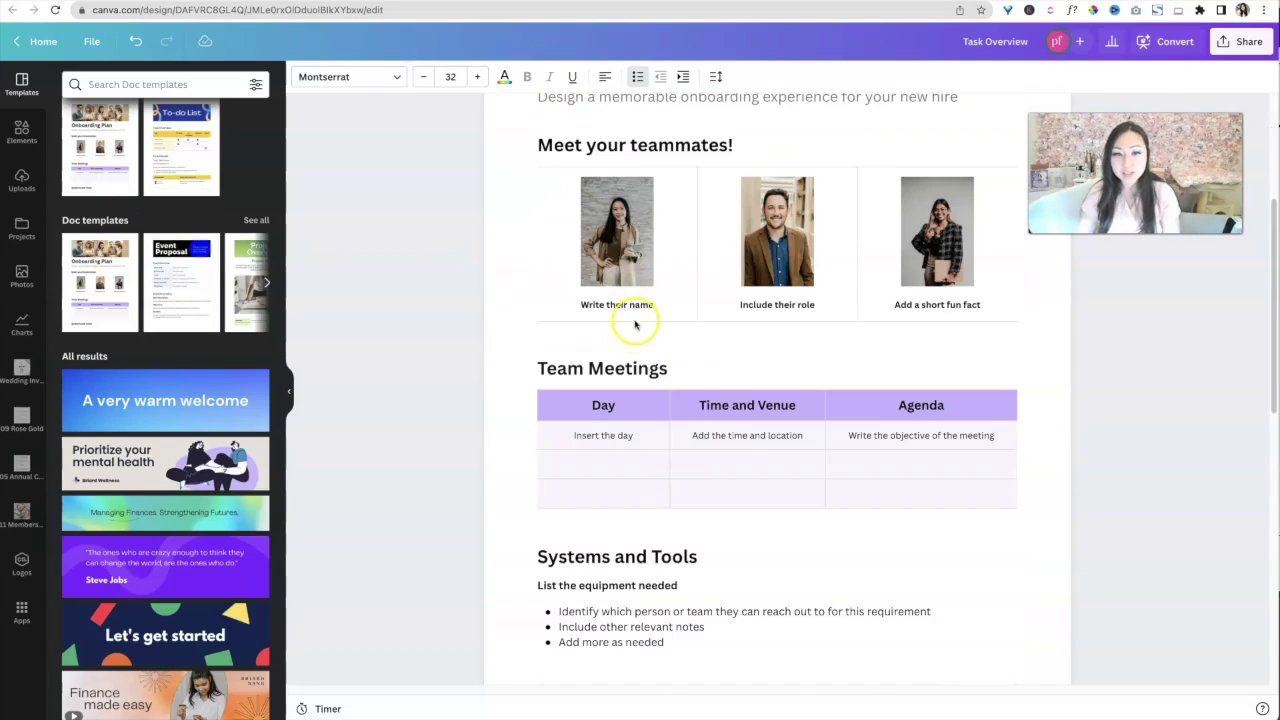
# - Move the first teammate photo below its 'Write their name' caption
pyautogui.click(618, 230)
pyautogui.click(767, 250)
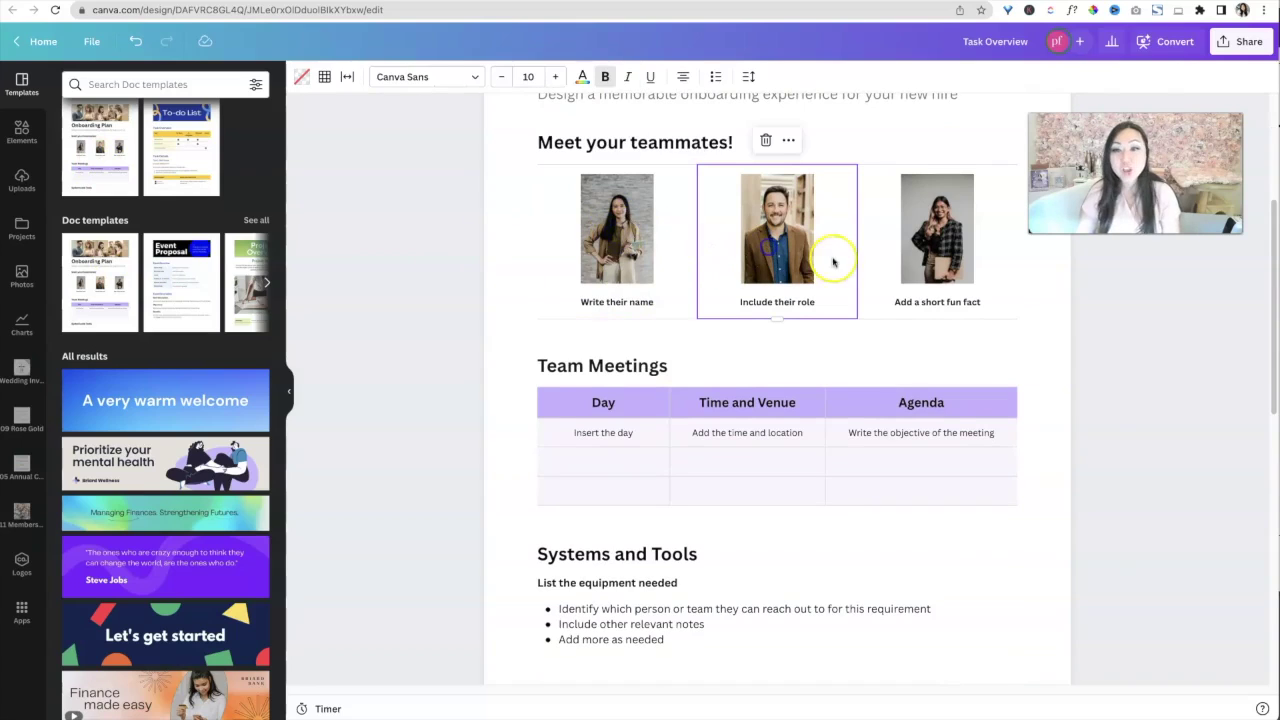
pyautogui.click(910, 240)
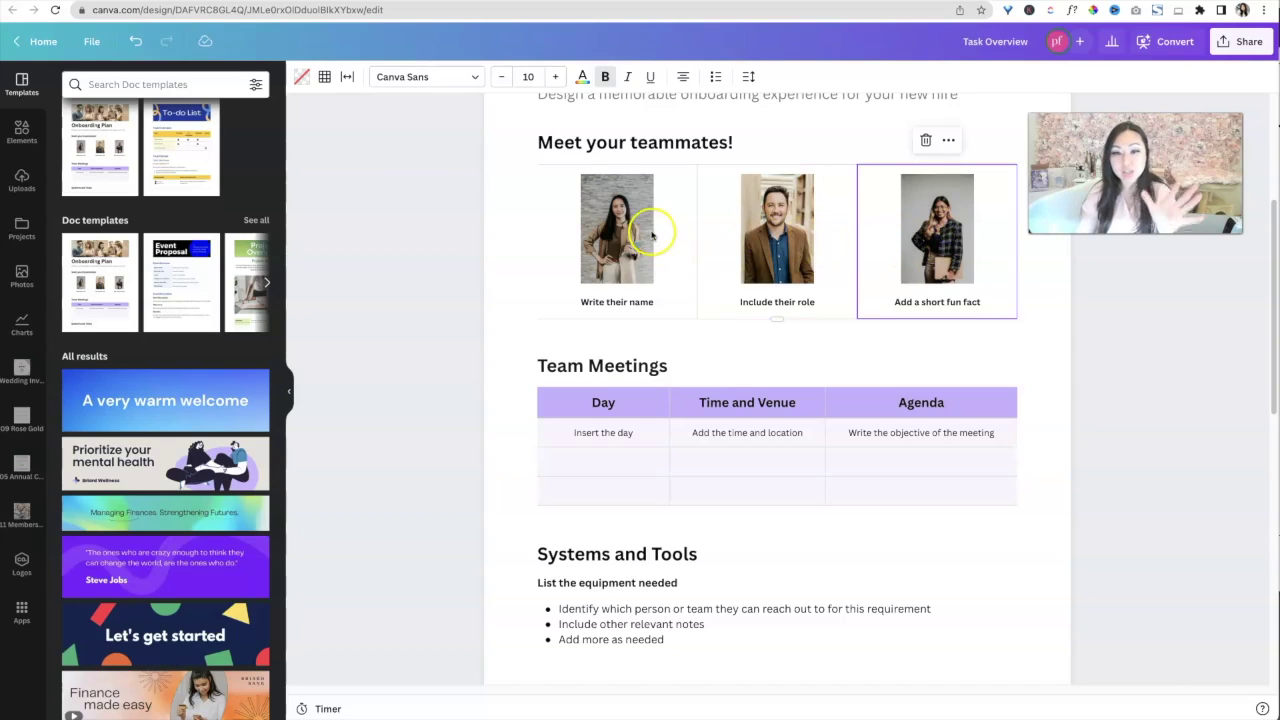
pyautogui.click(651, 233)
pyautogui.click(890, 248)
pyautogui.click(795, 263)
pyautogui.click(616, 279)
pyautogui.click(628, 265)
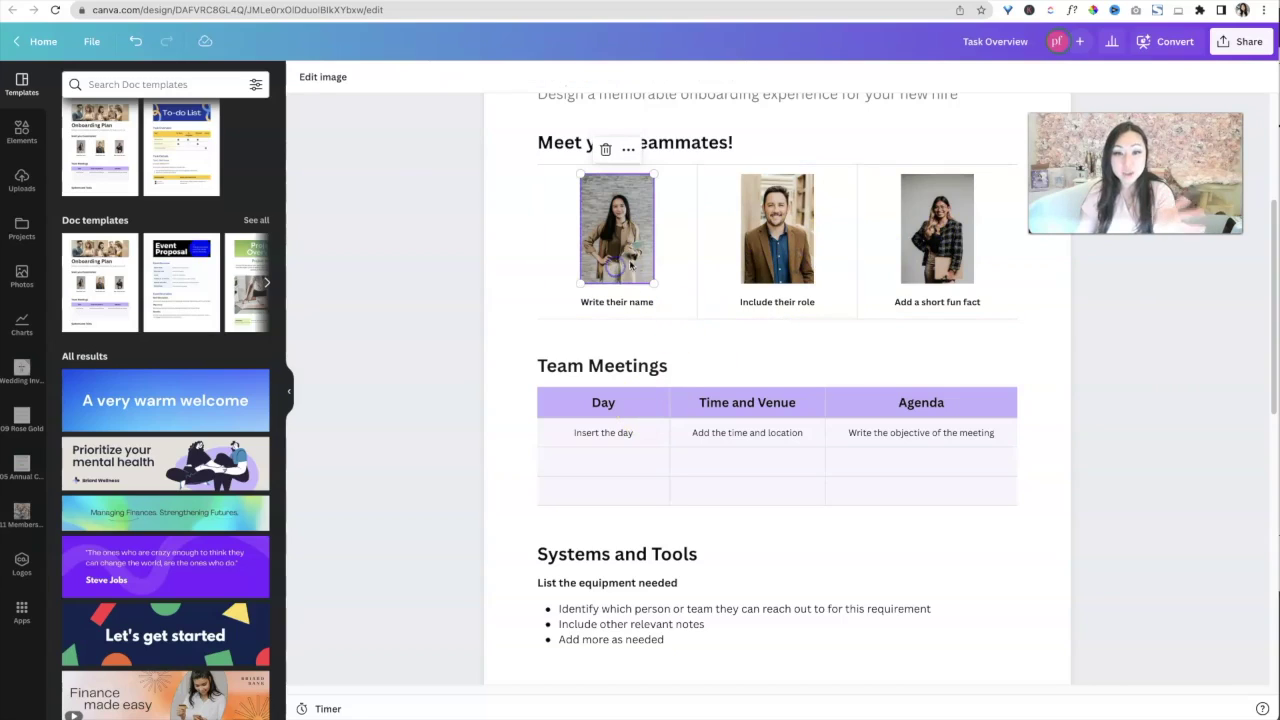
pyautogui.click(762, 263)
pyautogui.click(618, 240)
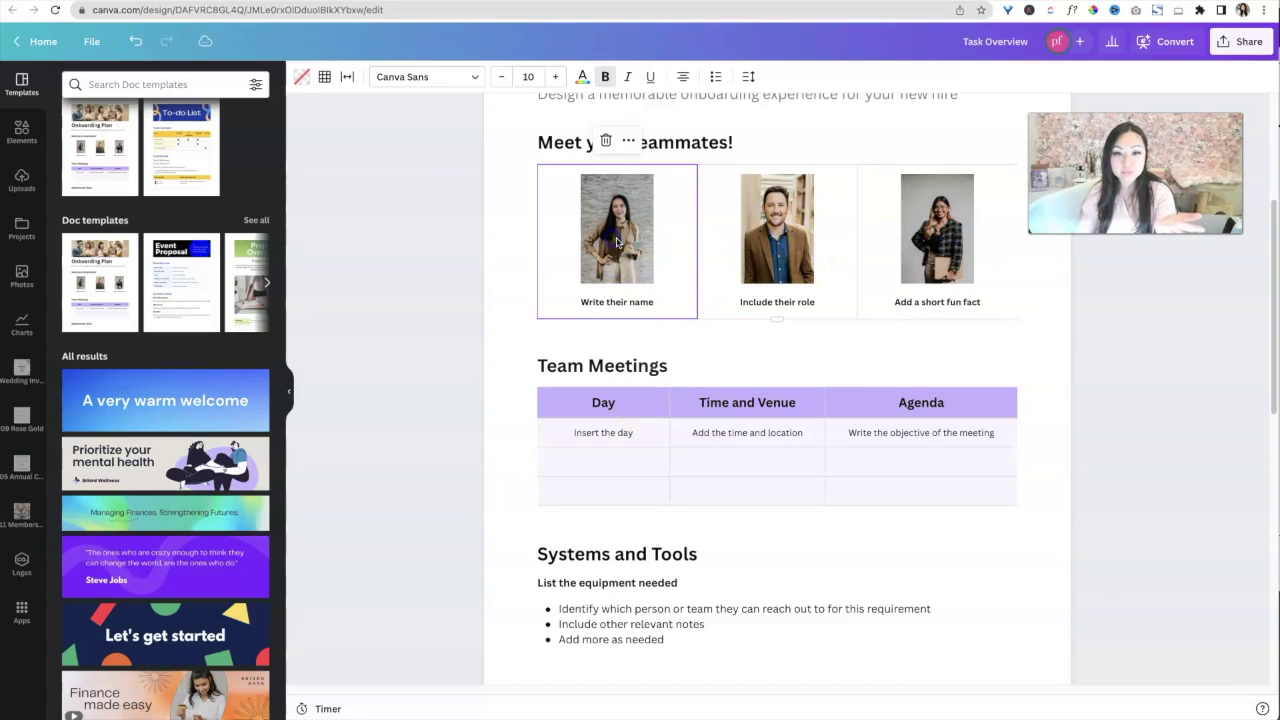
pyautogui.click(640, 245)
pyautogui.moveTo(640, 245); pyautogui.dragTo(373, 280)
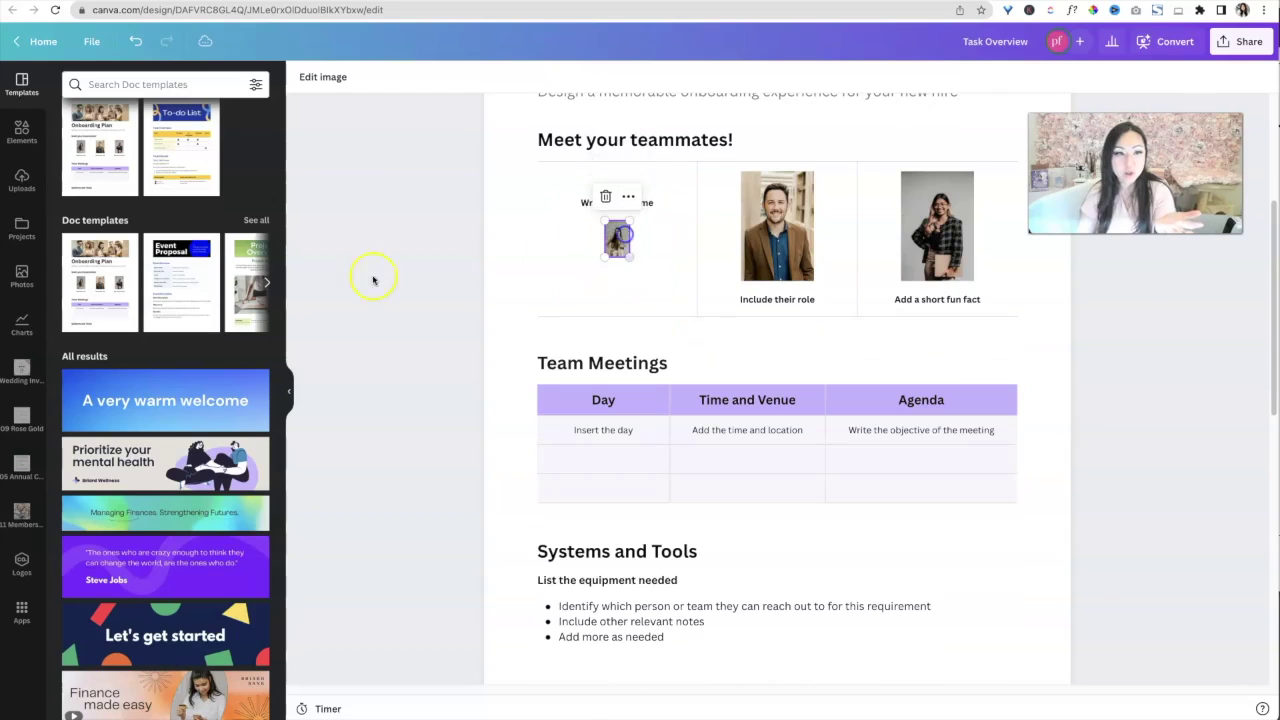
pyautogui.click(180, 298)
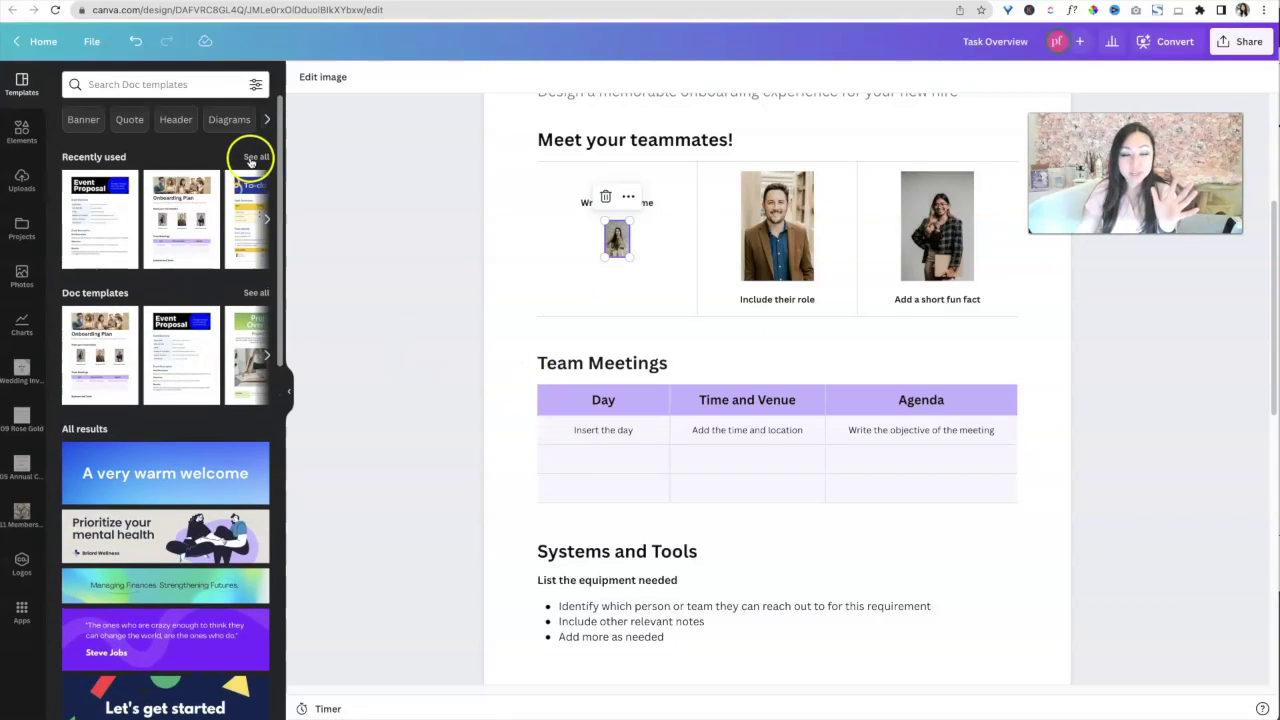
# - Open See all Doc templates, browse the grid and choose a different template
pyautogui.click(256, 291)
pyautogui.scroll(-5, 143, 263)
pyautogui.moveTo(259, 463)
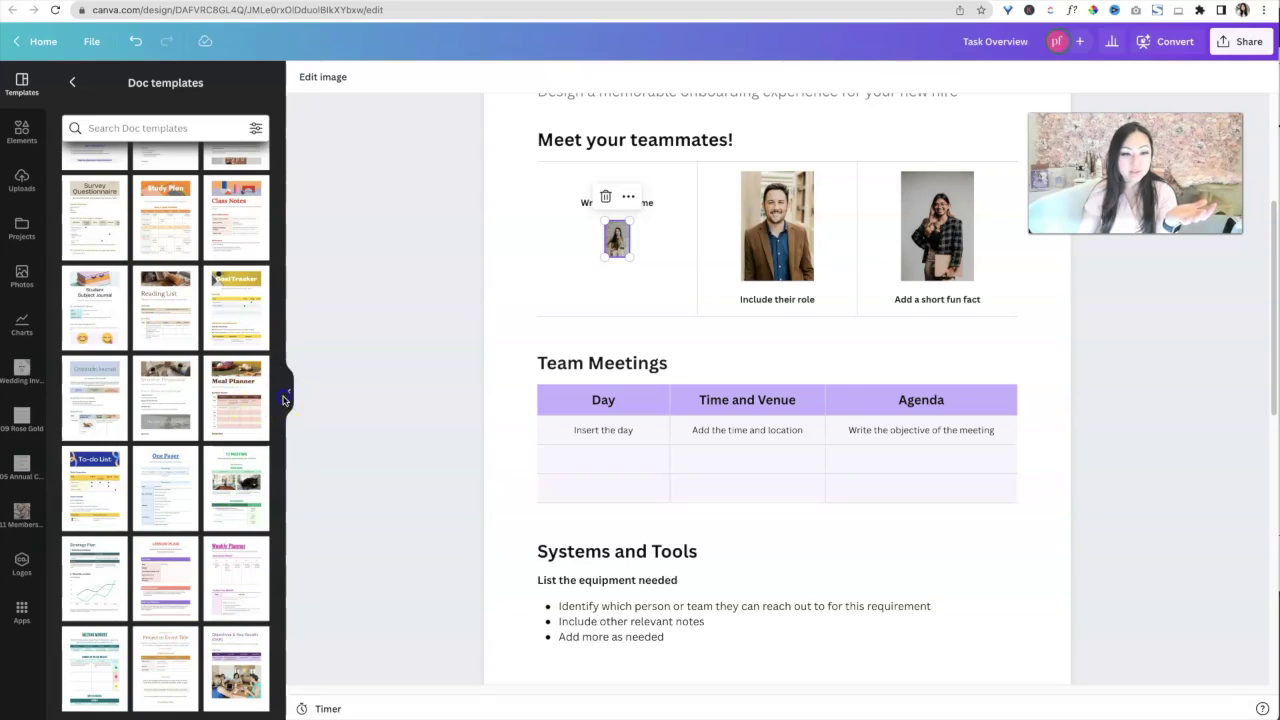
pyautogui.scroll(5, 288, 288)
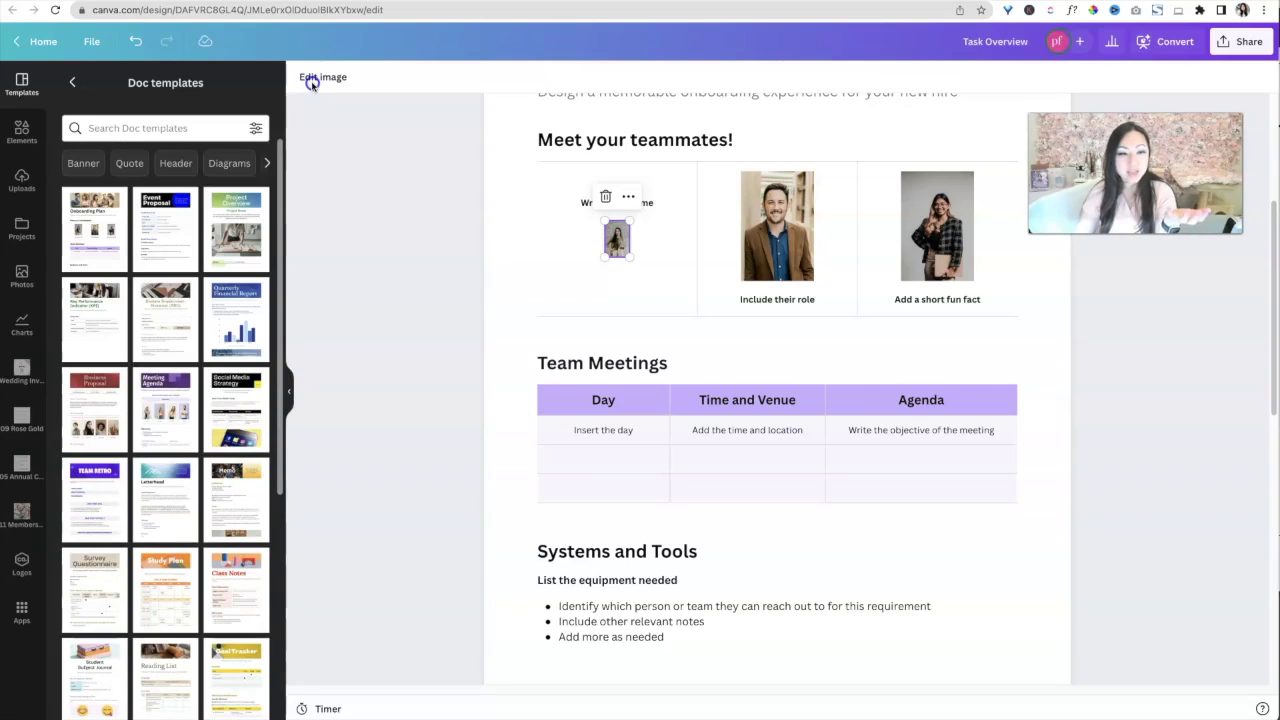
pyautogui.scroll(-5, 317, 289)
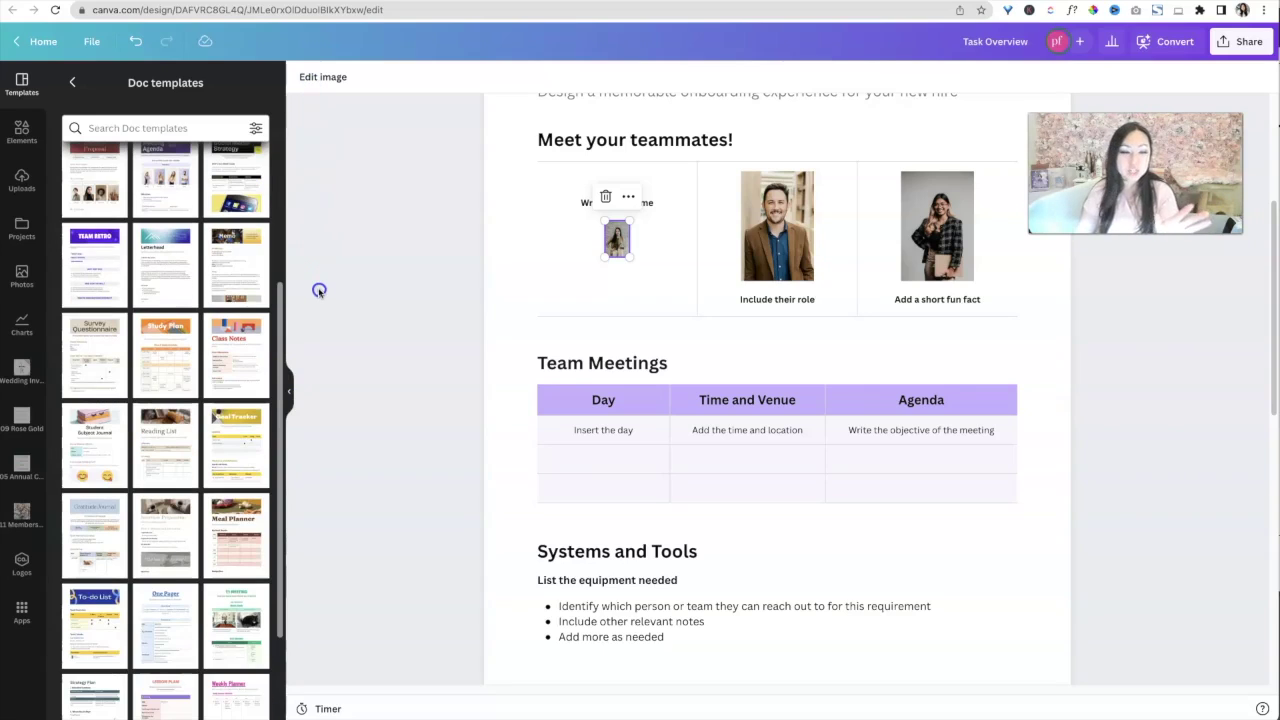
pyautogui.scroll(-1, 237, 440)
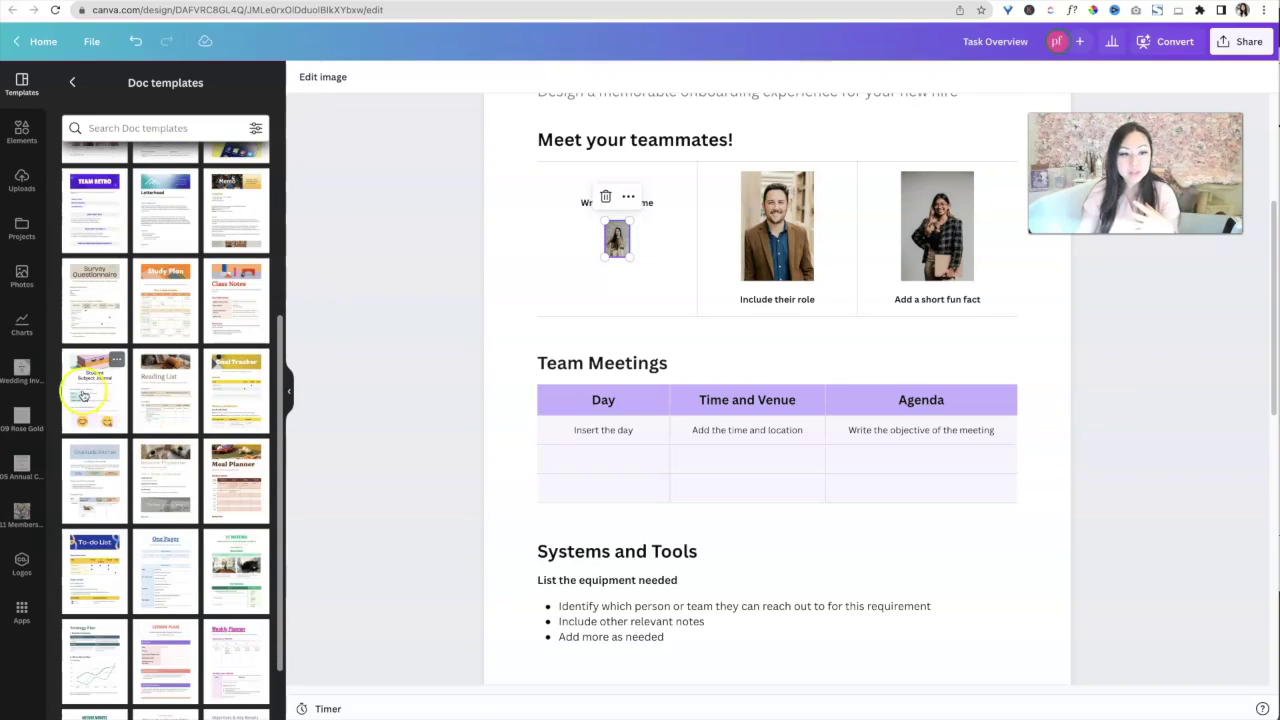
pyautogui.click(93, 316)
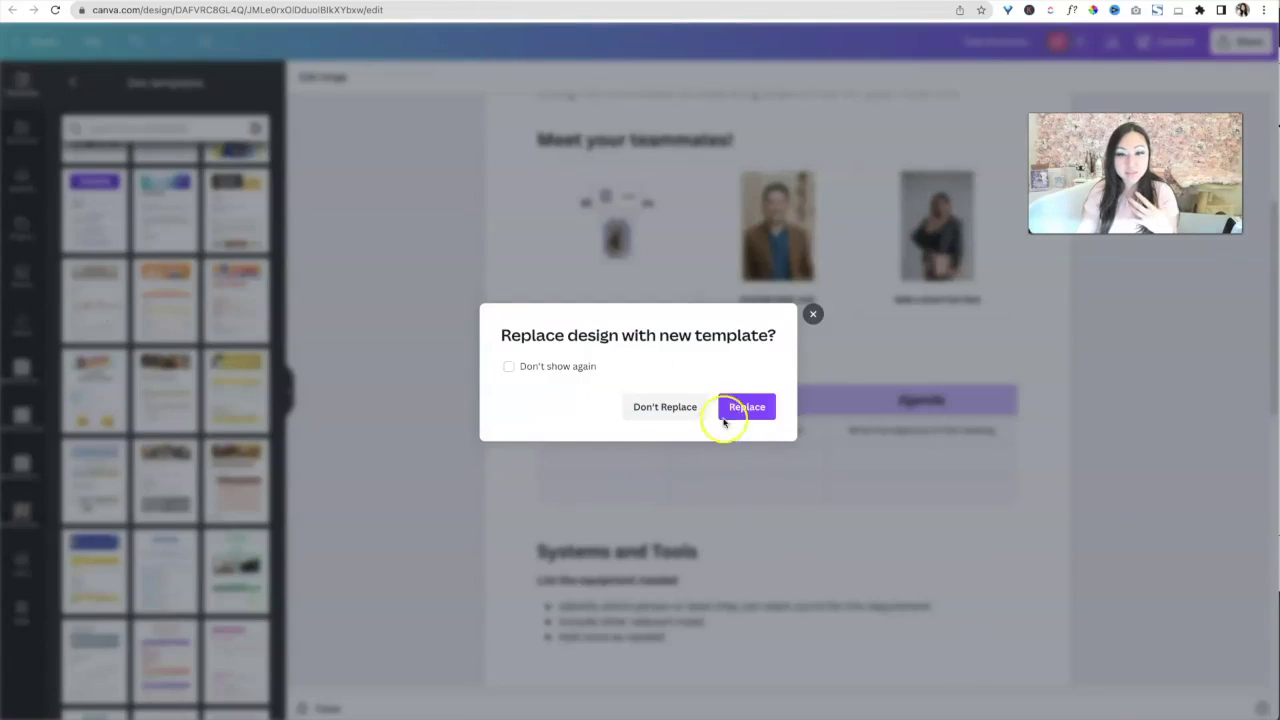
# - Replace the doc with the Meal Planner template and review its Meal Matrix and Recipe Box
pyautogui.click(746, 407)
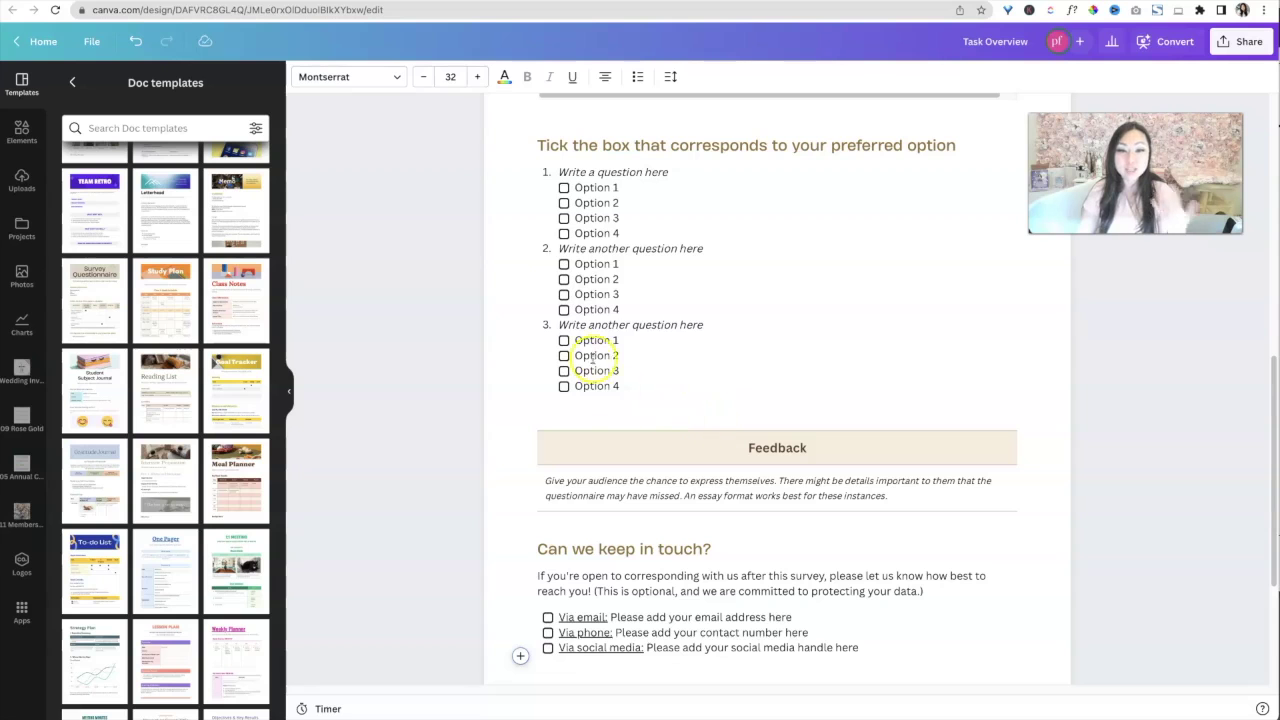
pyautogui.scroll(-4, 625, 340)
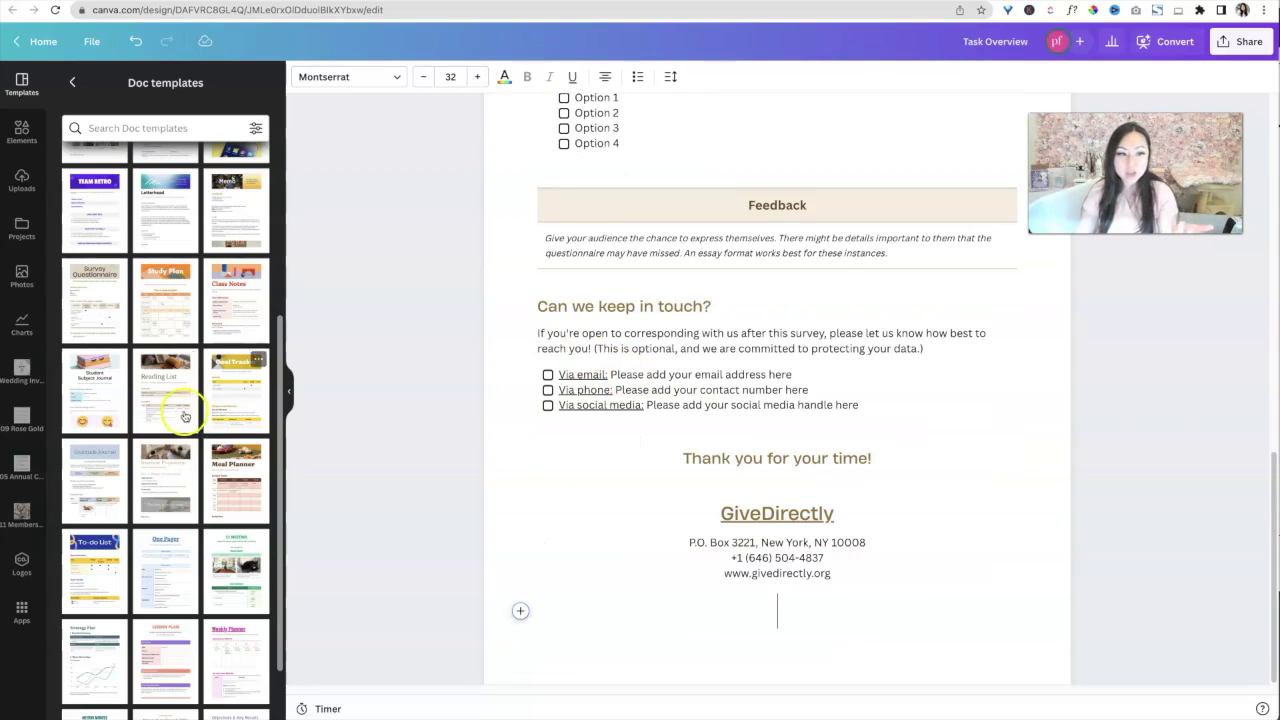
pyautogui.click(235, 492)
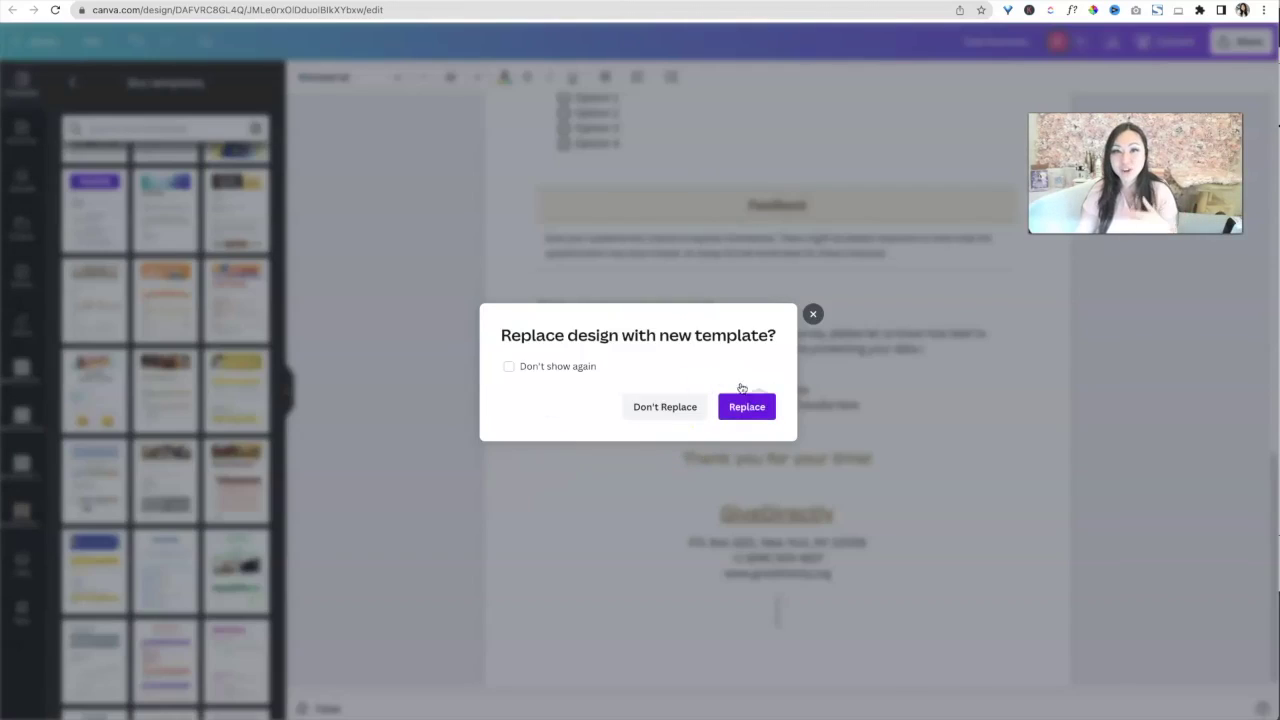
pyautogui.click(744, 402)
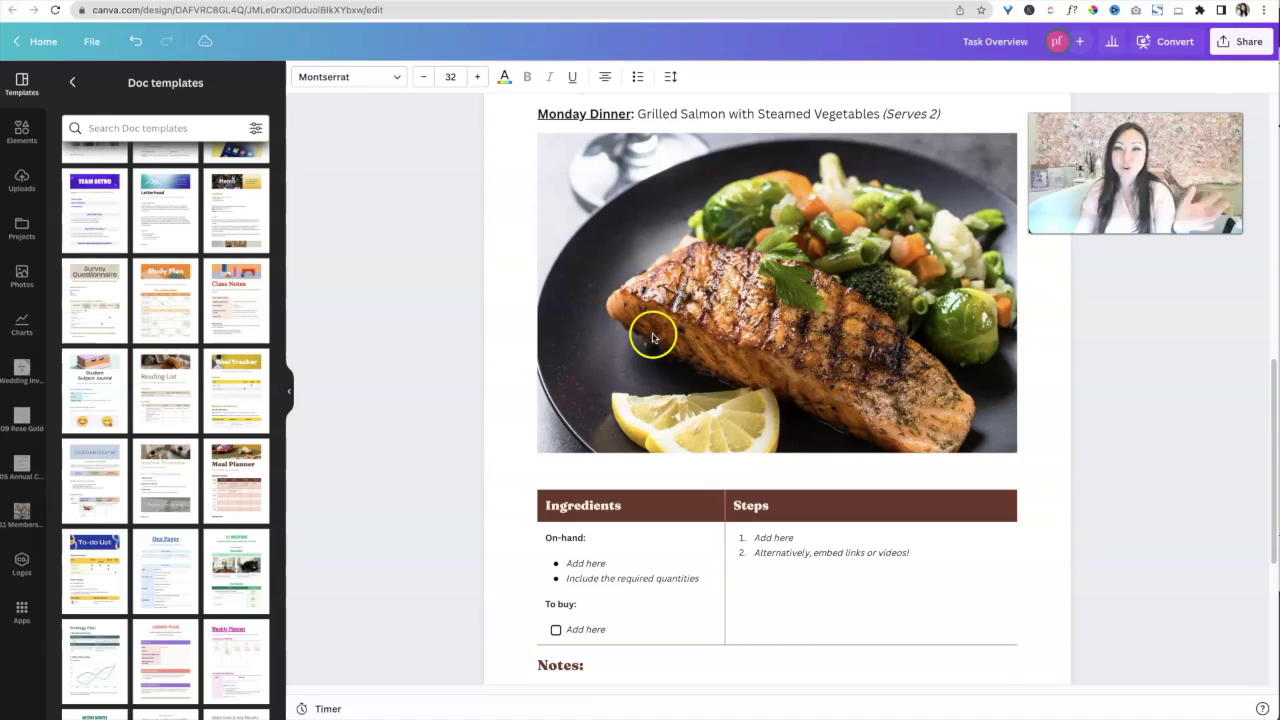
pyautogui.scroll(-3, 684, 443)
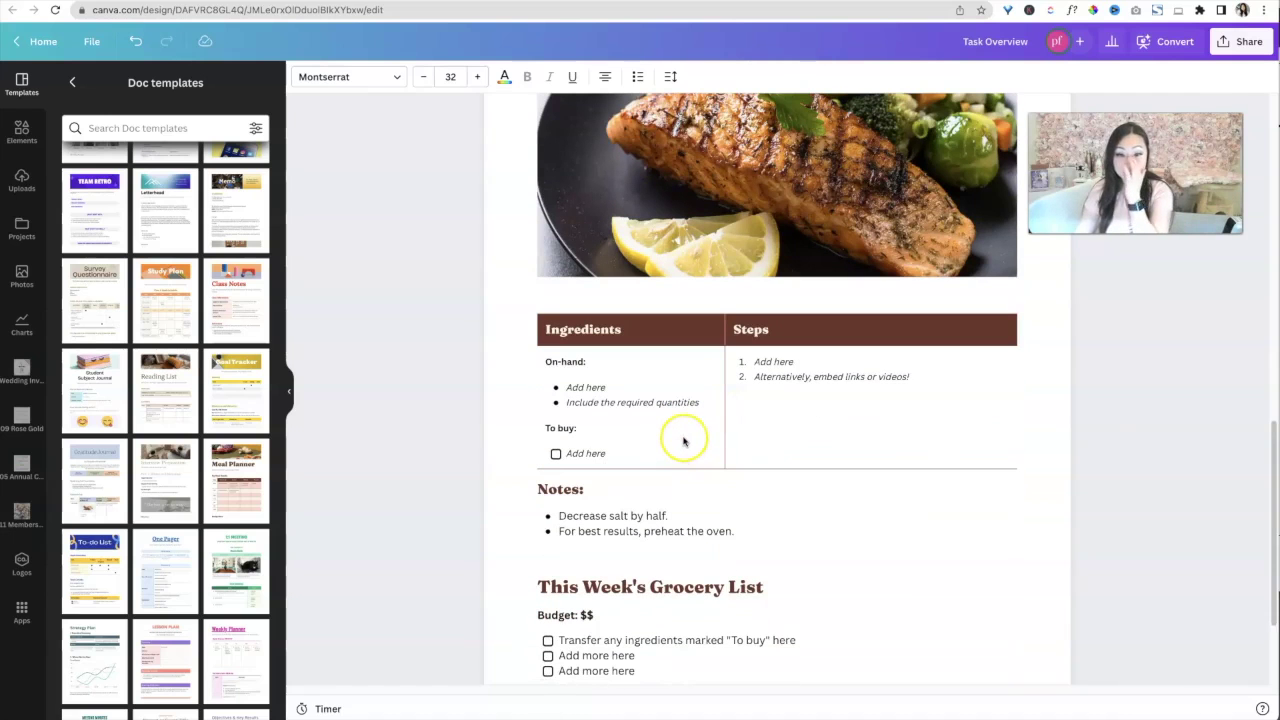
pyautogui.scroll(-3, 684, 441)
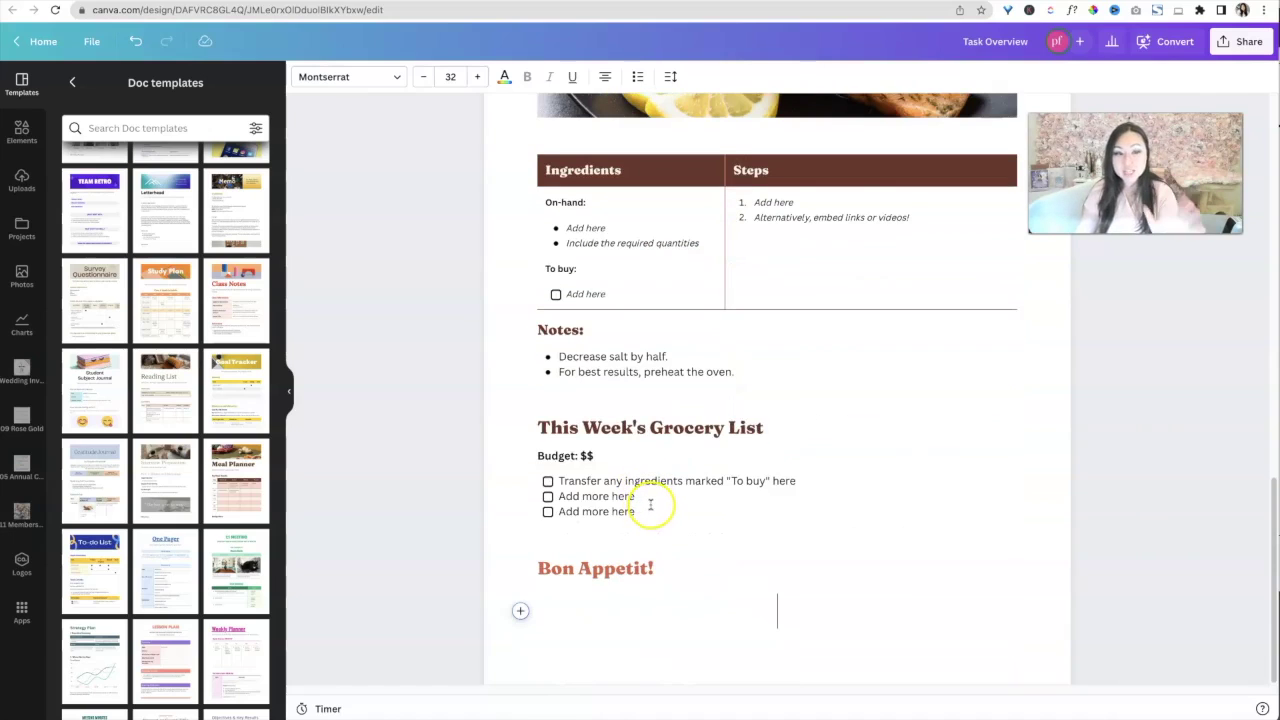
pyautogui.scroll(15, 650, 505)
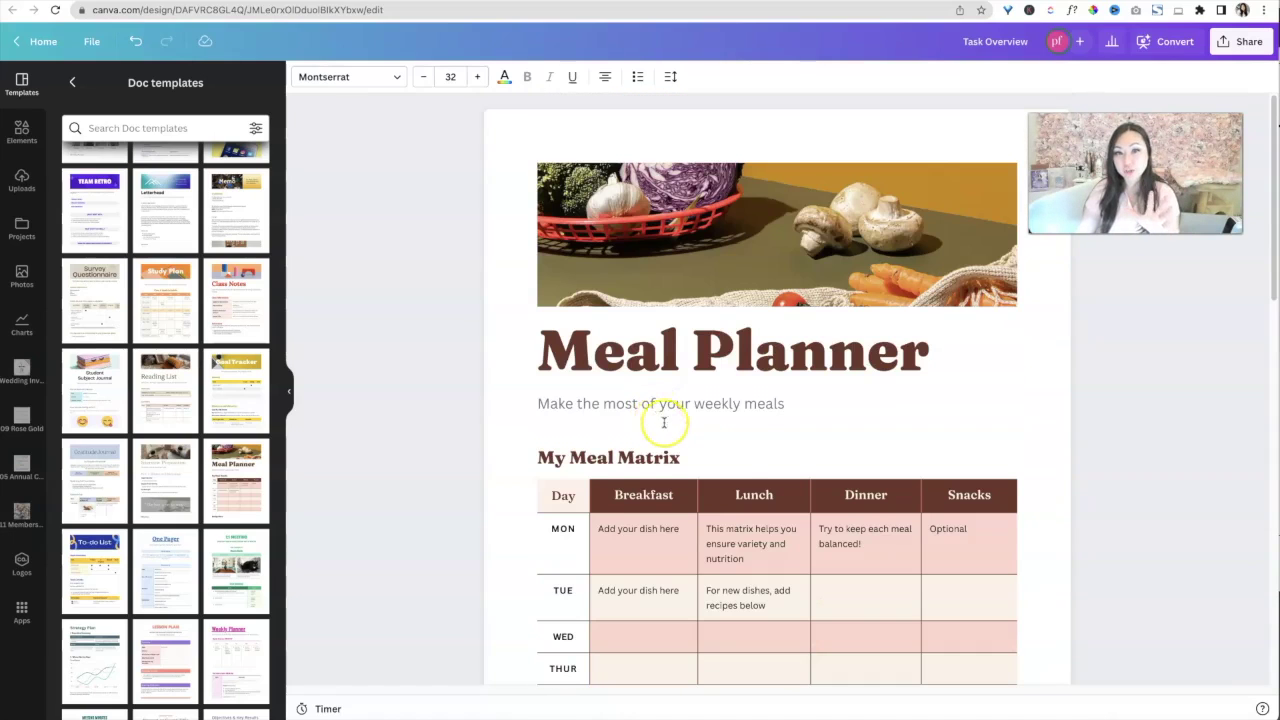
pyautogui.scroll(-15, 697, 451)
pyautogui.scroll(15, 640, 380)
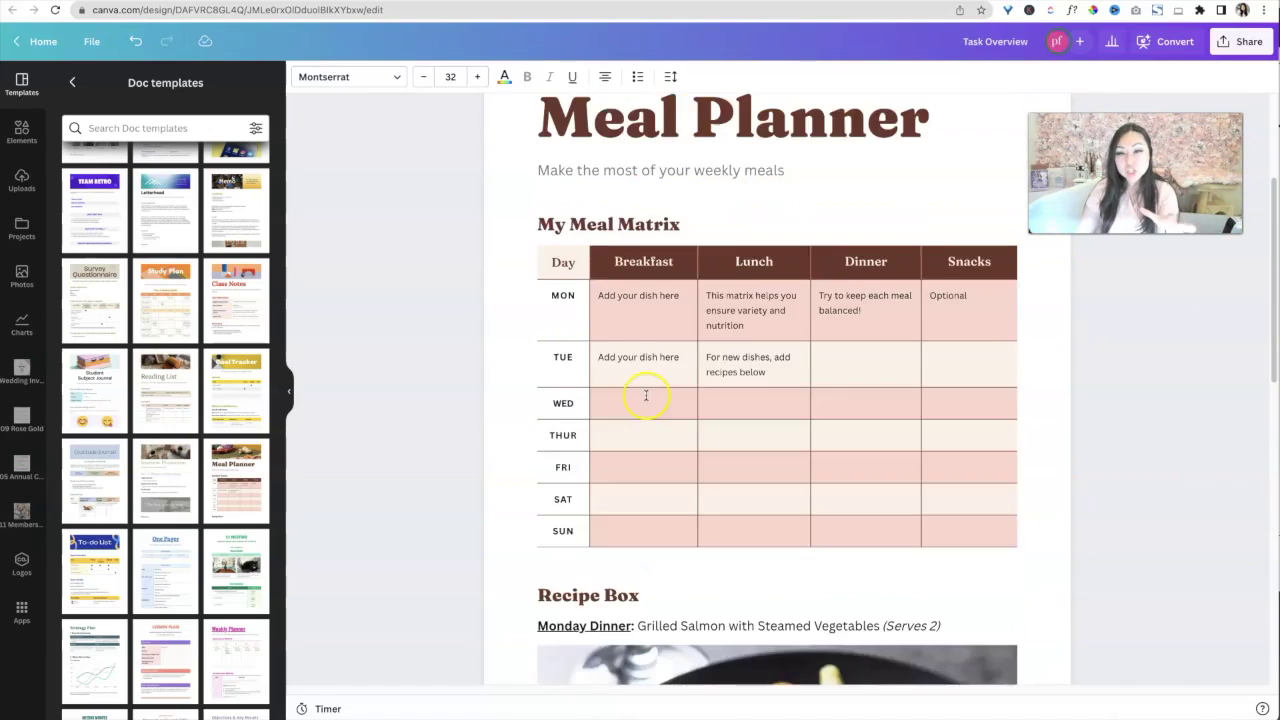
pyautogui.scroll(-5, 646, 397)
pyautogui.scroll(5, 646, 397)
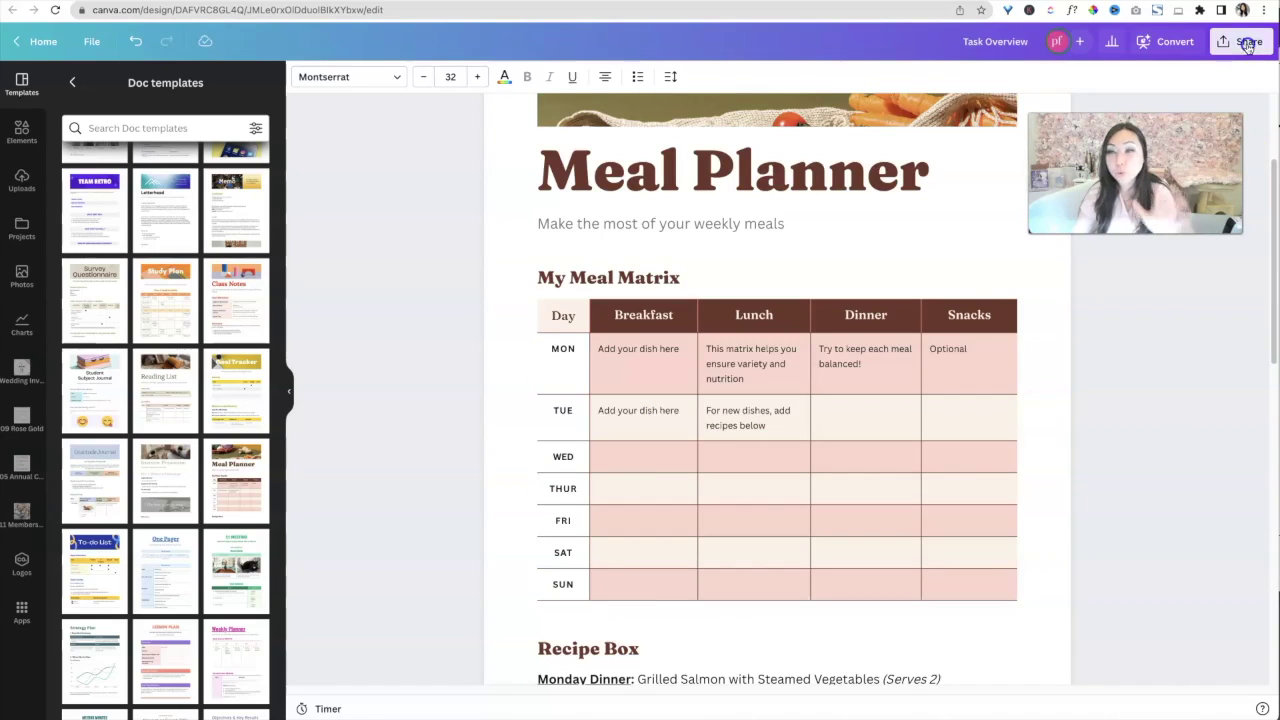
# - Download the doc as an A4 PDF Standard named Task Overview.pdf
pyautogui.click(1249, 41)
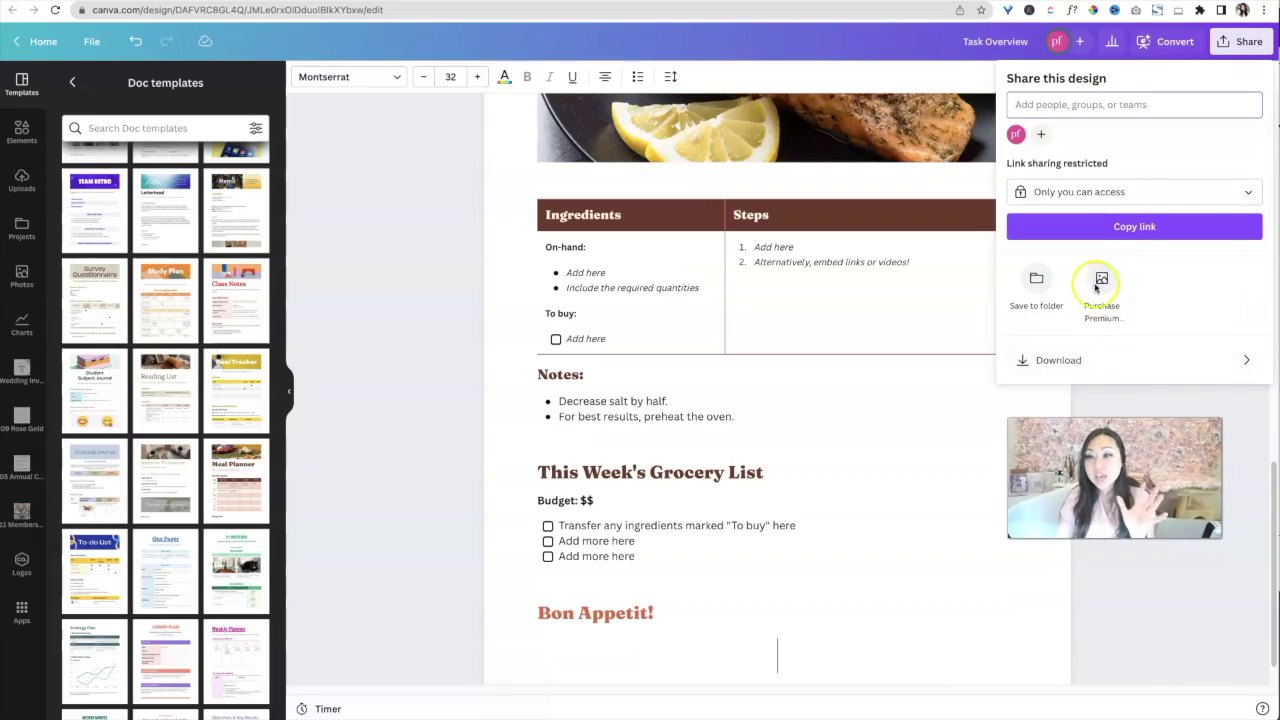
pyautogui.click(1042, 362)
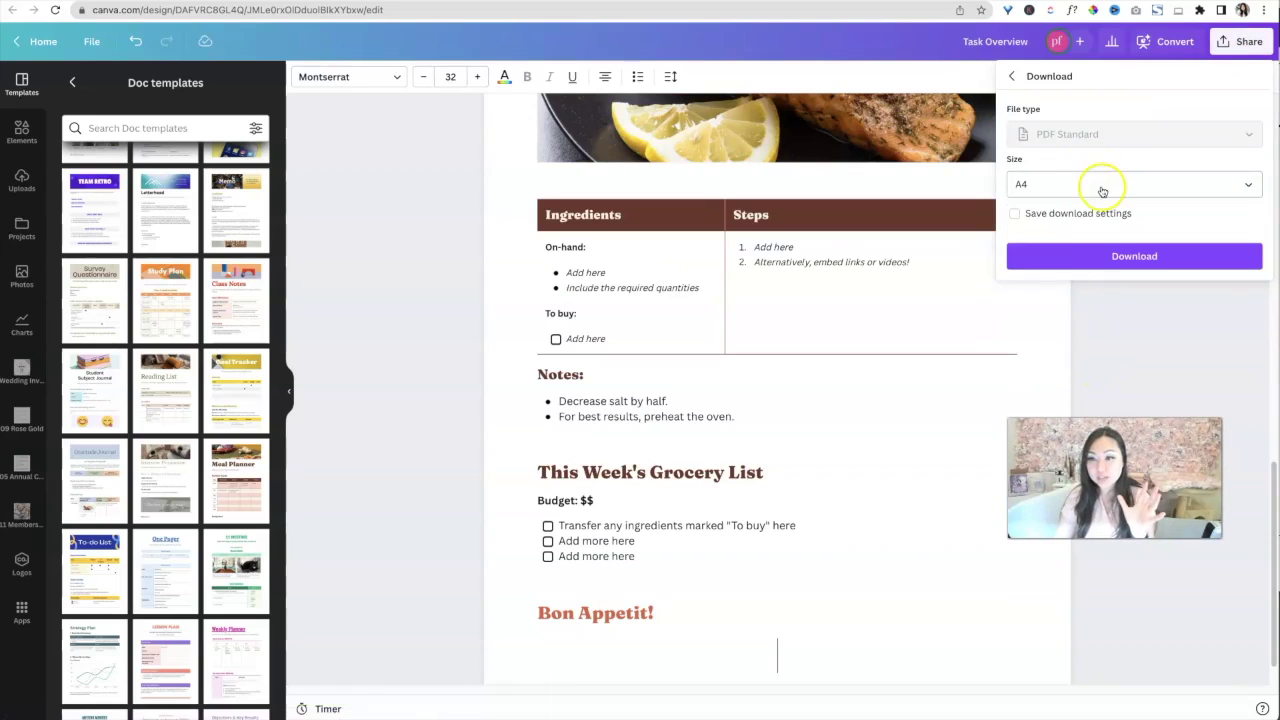
pyautogui.click(1134, 256)
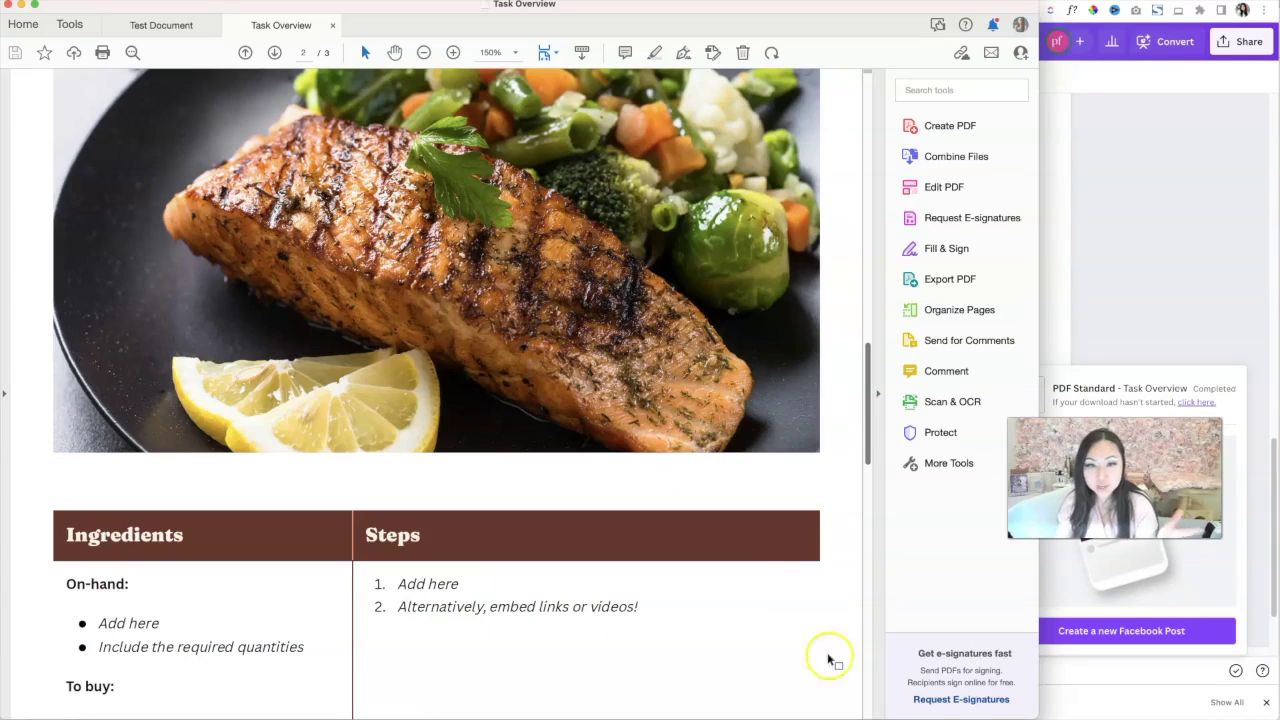
# - Scroll through all three pages of Task Overview.pdf in Acrobat to the grocery list
pyautogui.scroll(10, 700, 230)
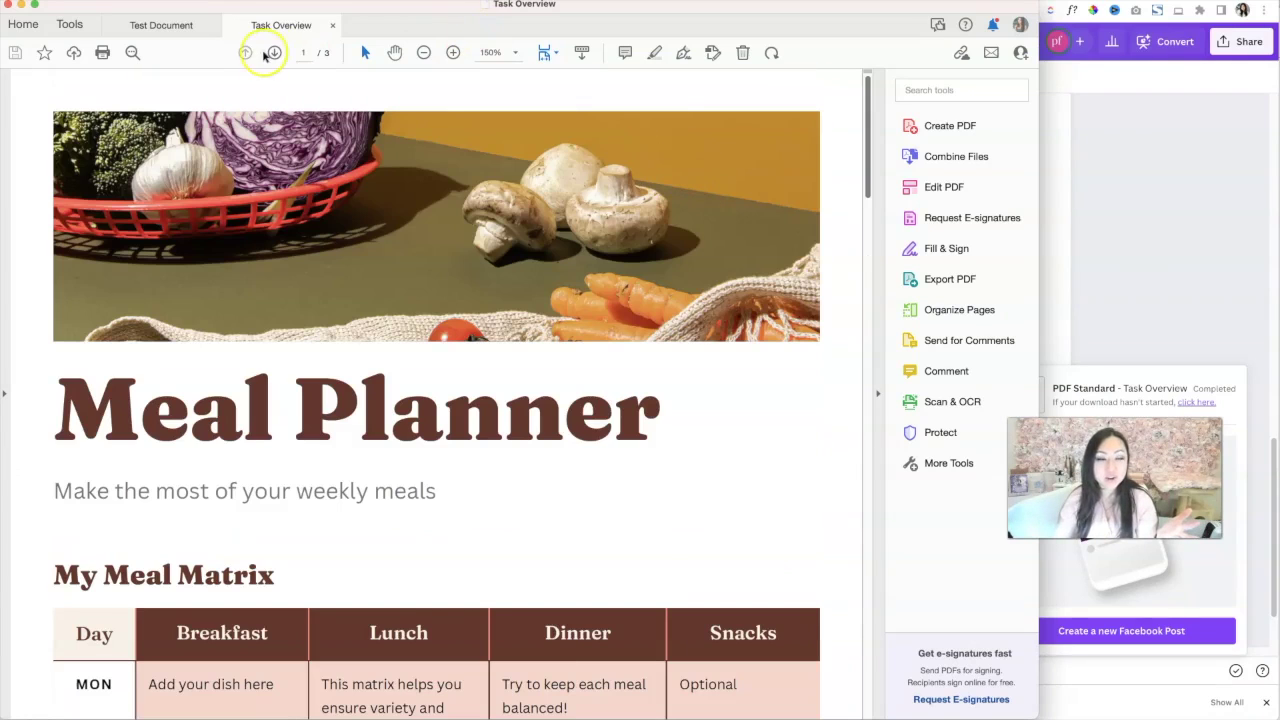
pyautogui.scroll(-2, 328, 128)
pyautogui.scroll(-10, 328, 128)
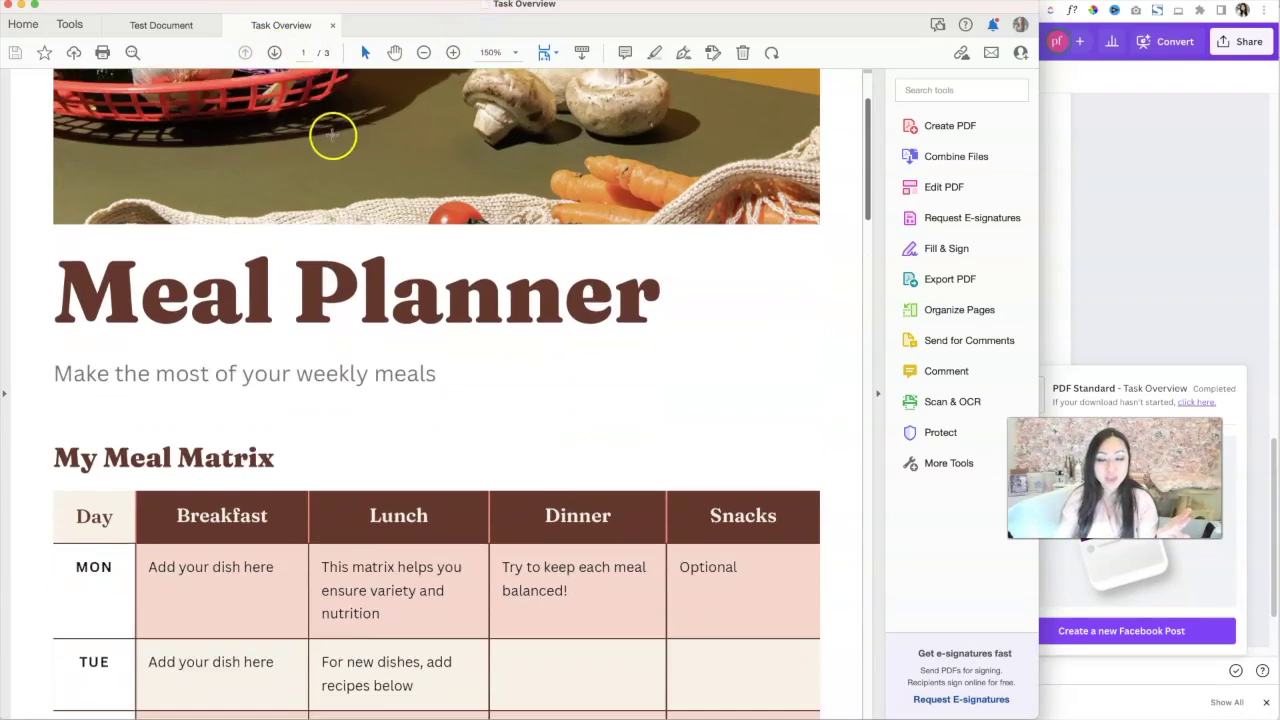
pyautogui.scroll(-3, 389, 420)
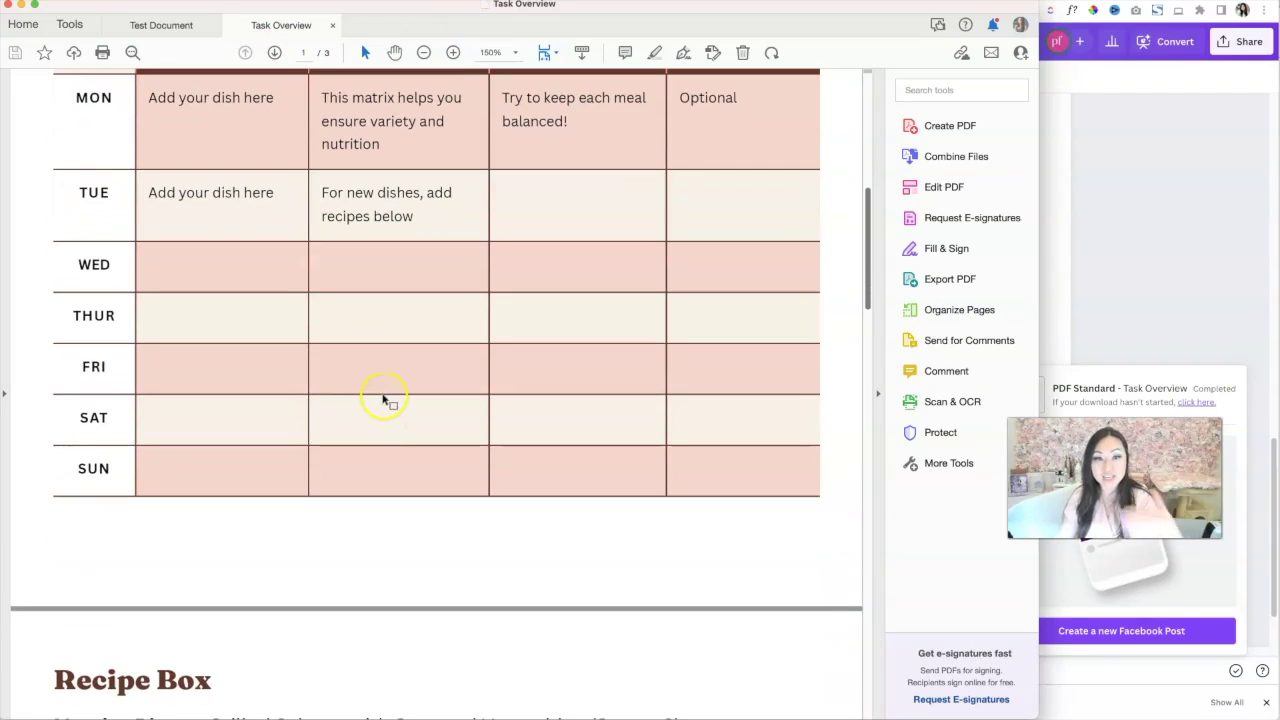
pyautogui.scroll(8, 388, 398)
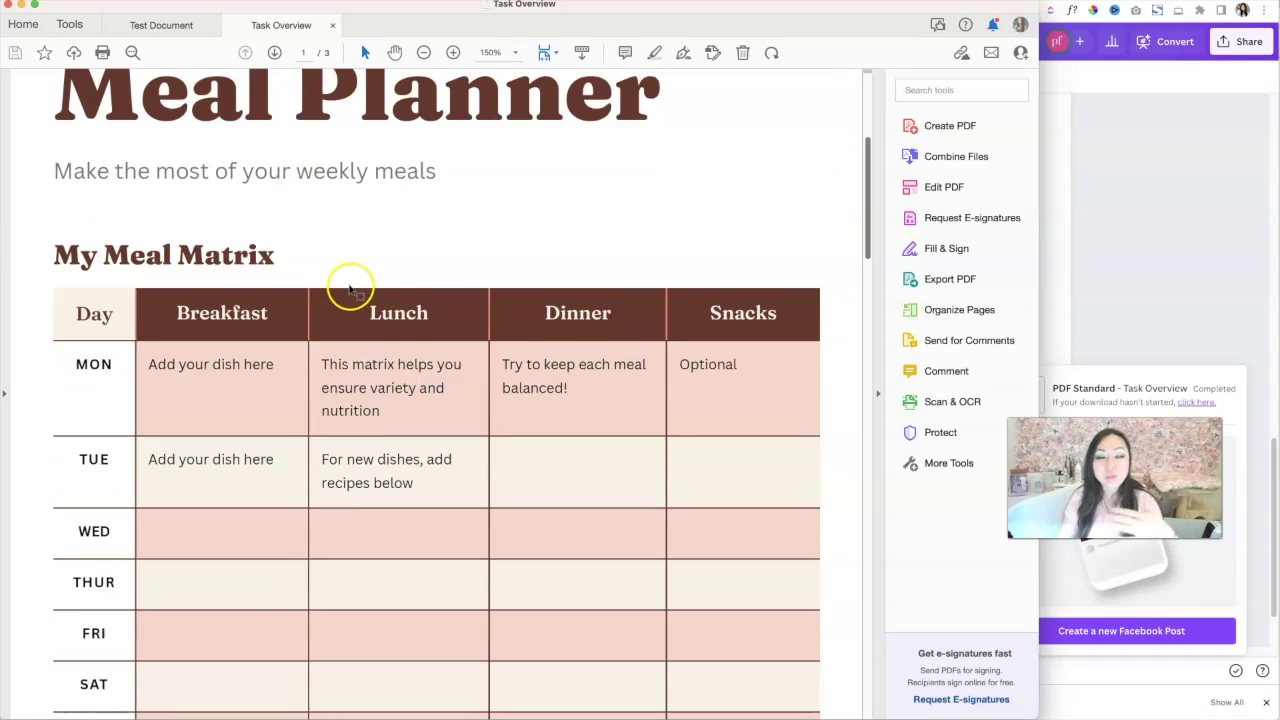
pyautogui.scroll(-3, 445, 330)
pyautogui.scroll(-2, 454, 383)
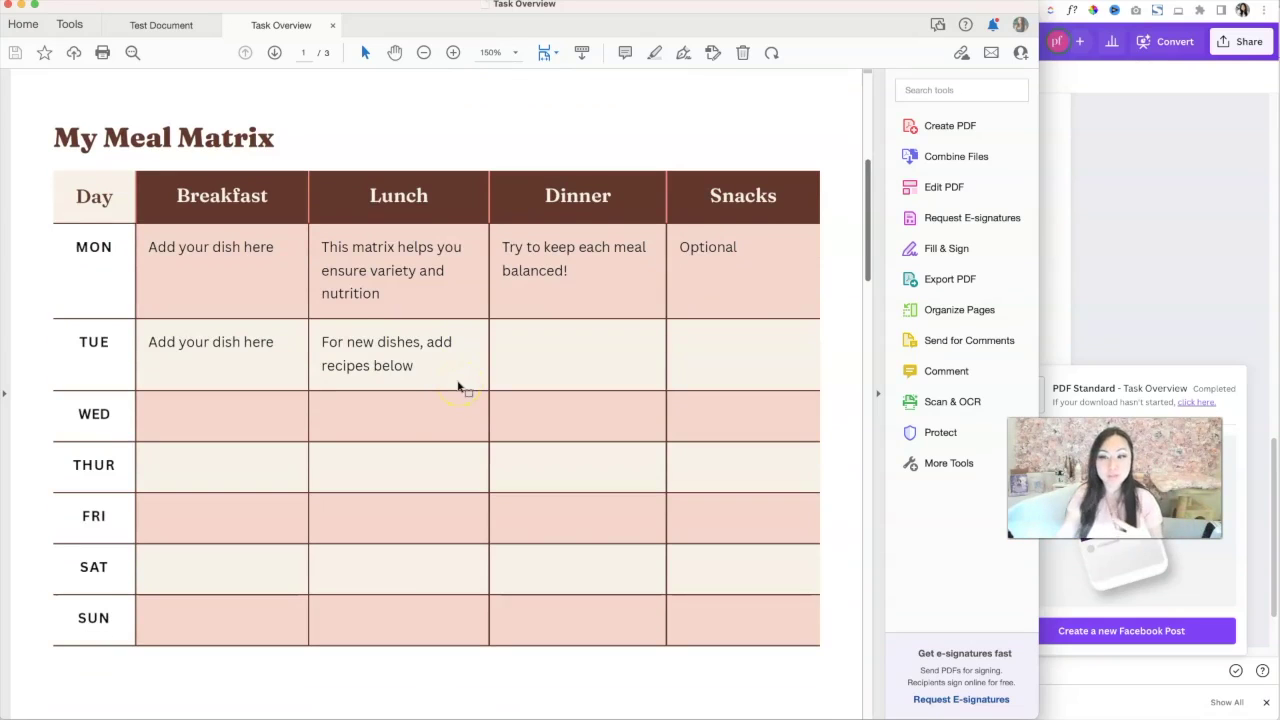
pyautogui.scroll(-9, 409, 437)
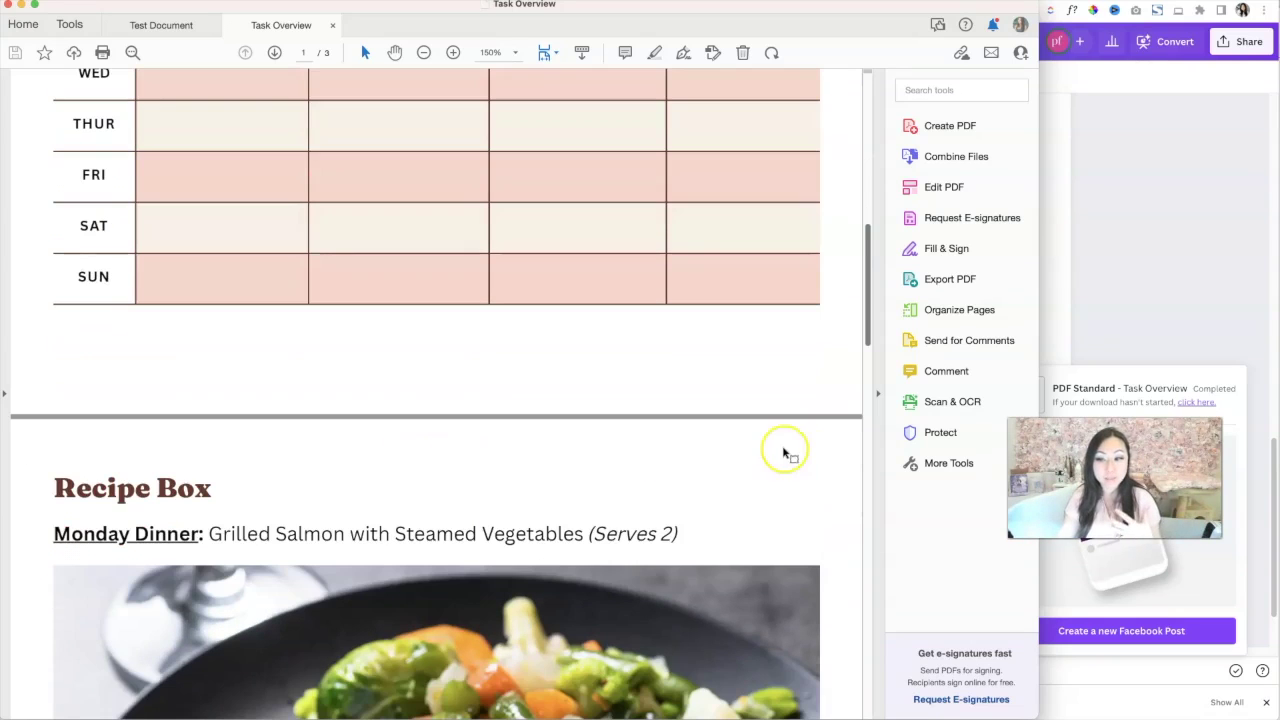
pyautogui.scroll(-5, 584, 425)
pyautogui.scroll(-11, 583, 409)
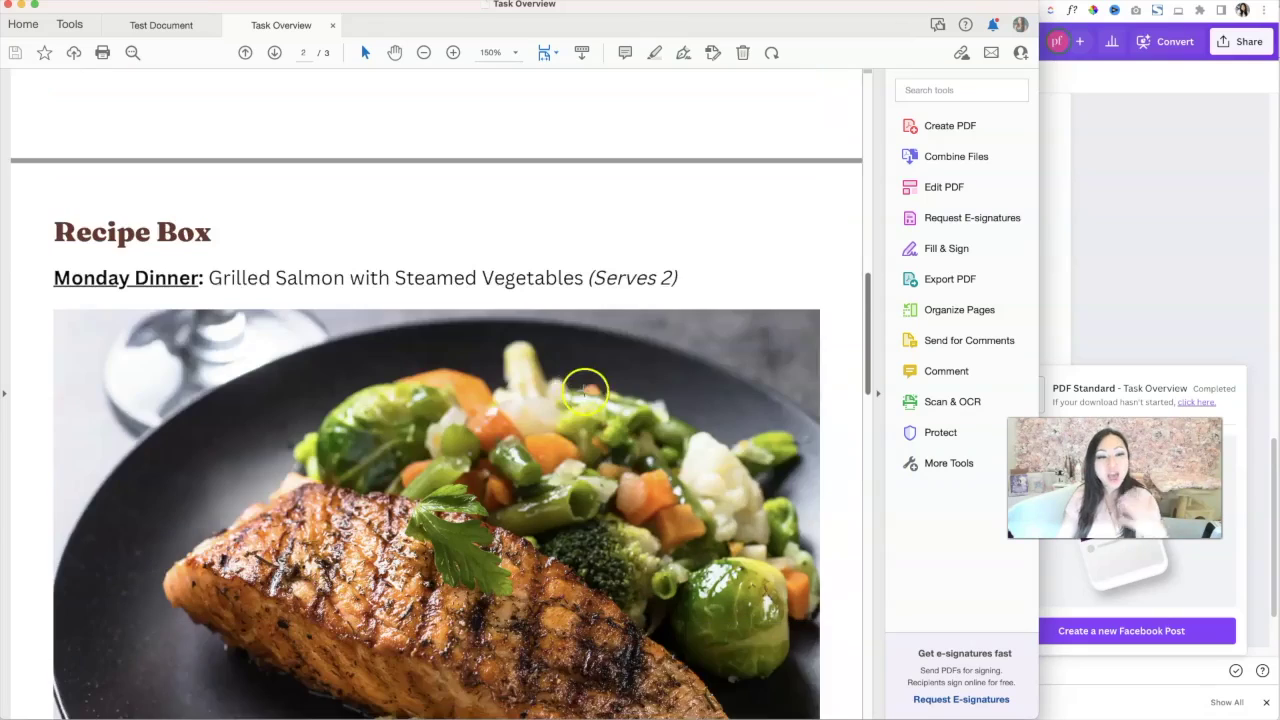
pyautogui.scroll(-15, 554, 386)
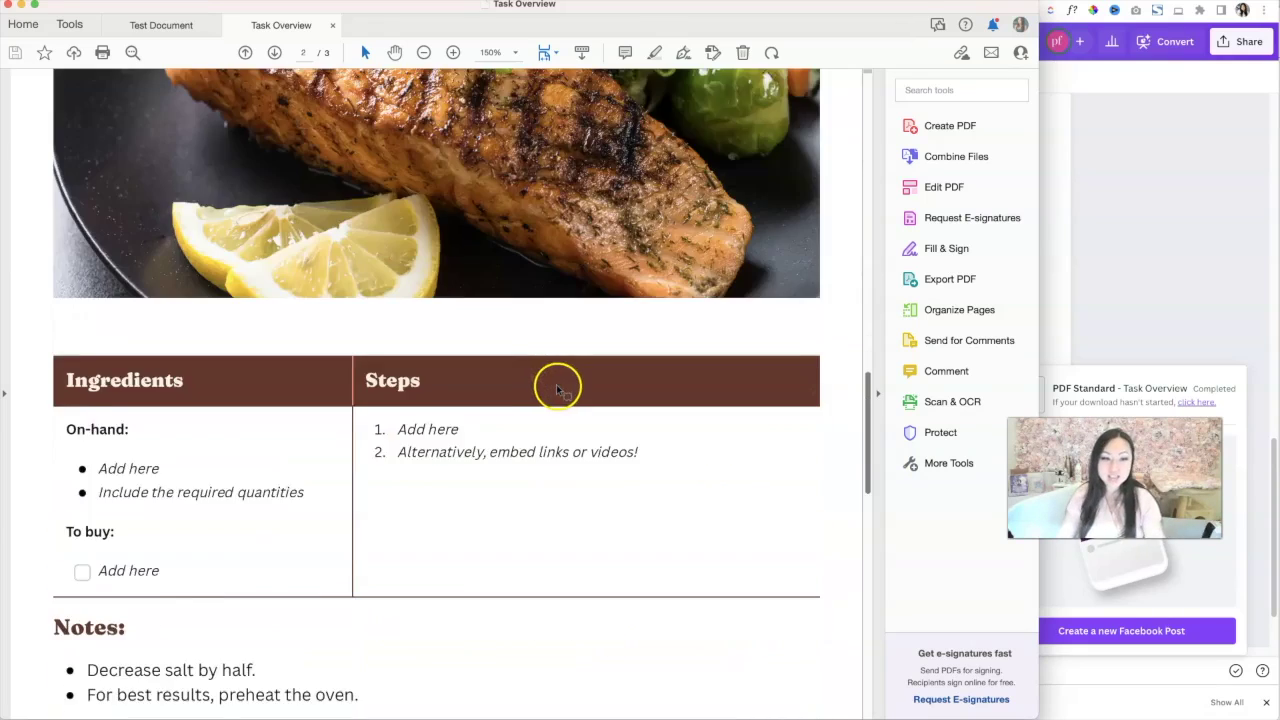
pyautogui.scroll(-2, 507, 493)
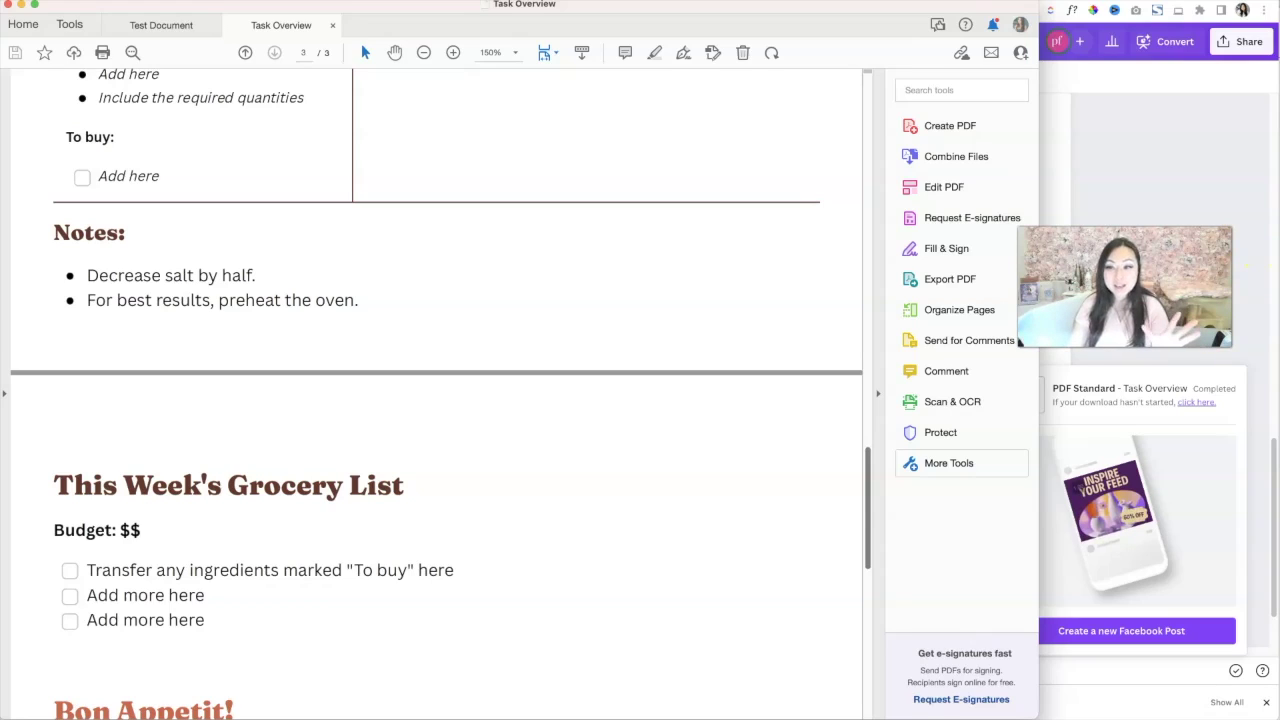
# - Bring the Canva Meal Planner editor back in front of the Acrobat window
pyautogui.click(1139, 177)
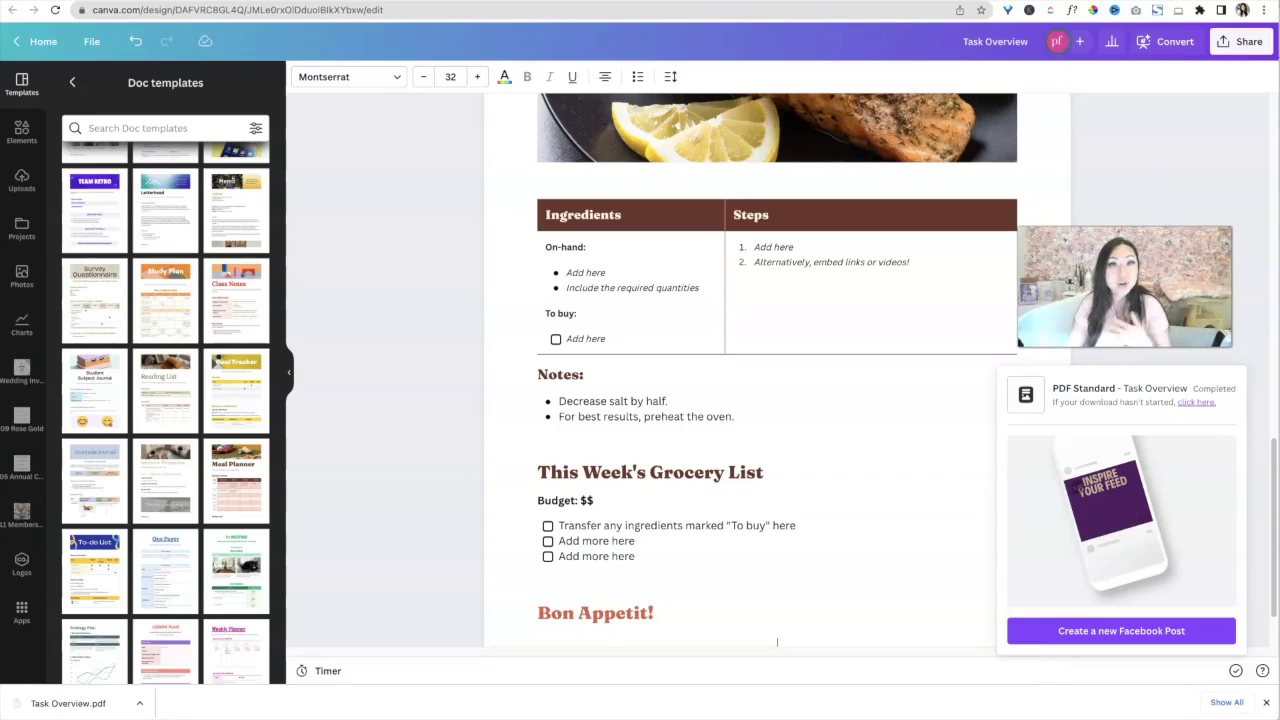